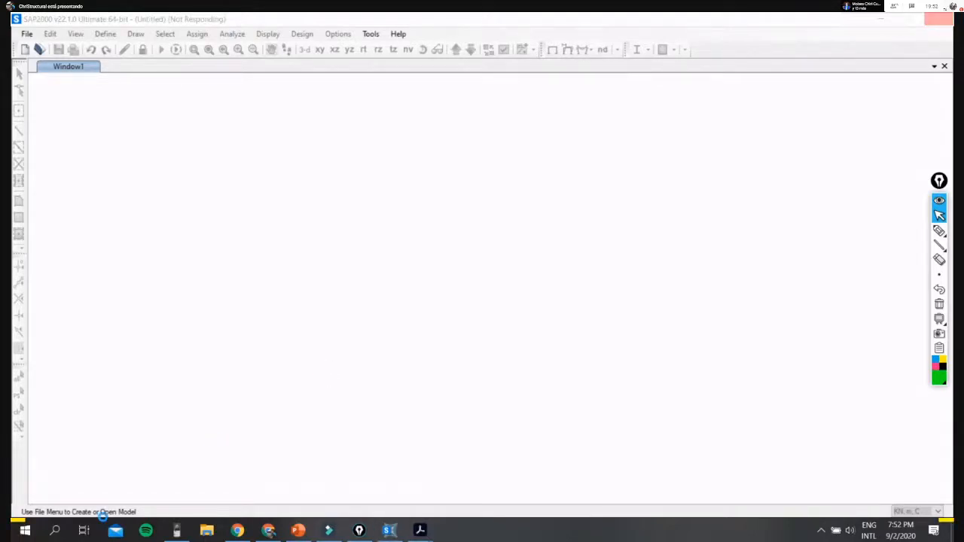
- Switch to OneNote, open the page "Examen instancia ejercicio 1" in the metalicas section and examine the timber beam exercise
click(24, 532)
click(385, 248)
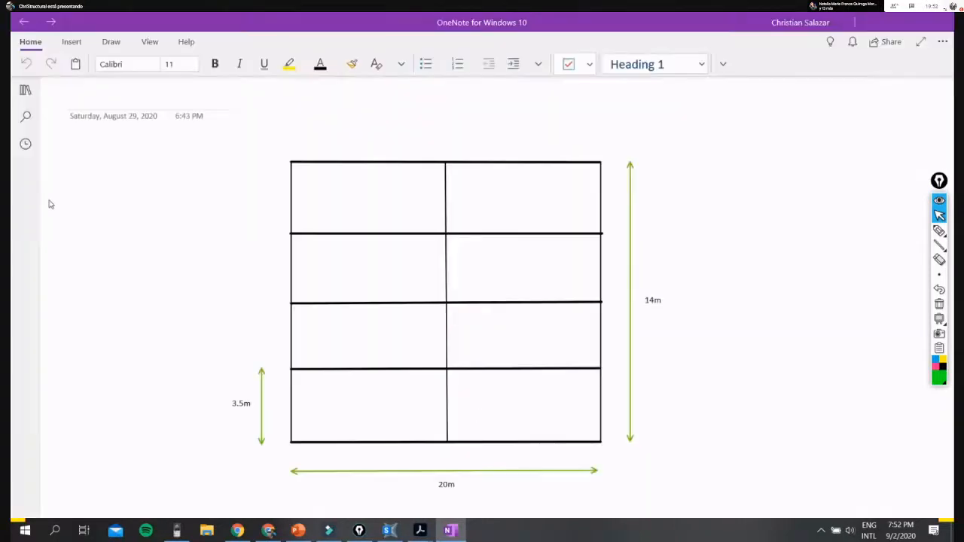
click(26, 92)
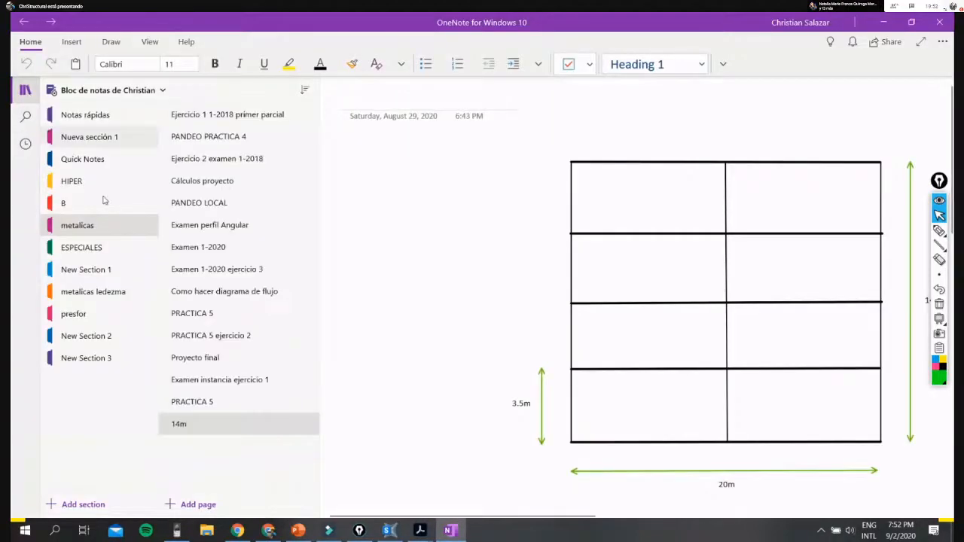
click(231, 386)
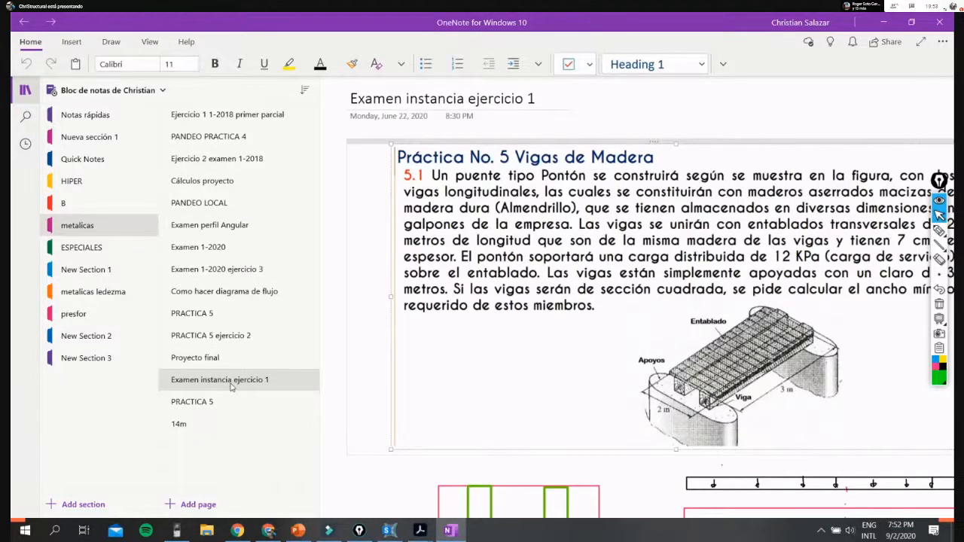
click(515, 326)
scroll(514, 325, down, 5)
scroll(515, 326, up, 5)
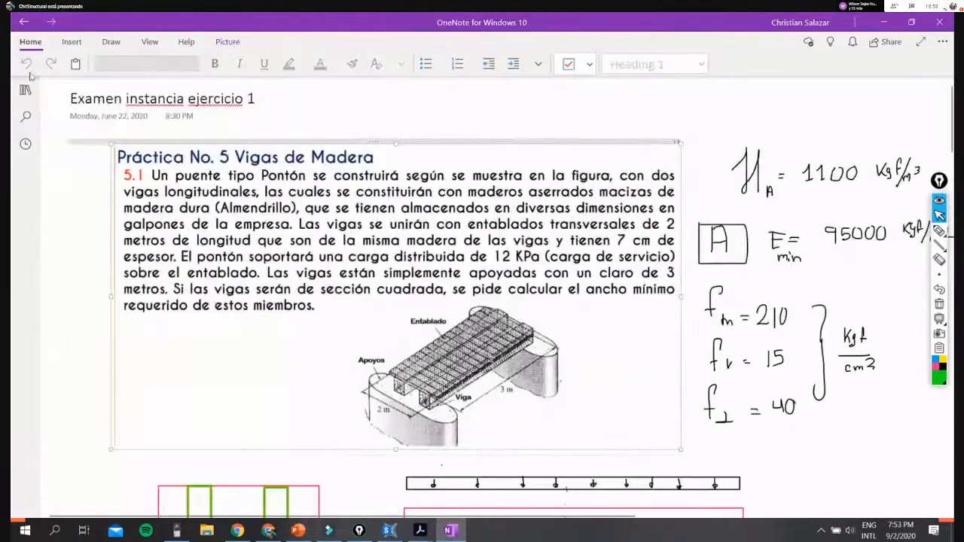
- Open the page "Proyecto final" and examine its roof plan and truss frame sketches
click(16, 90)
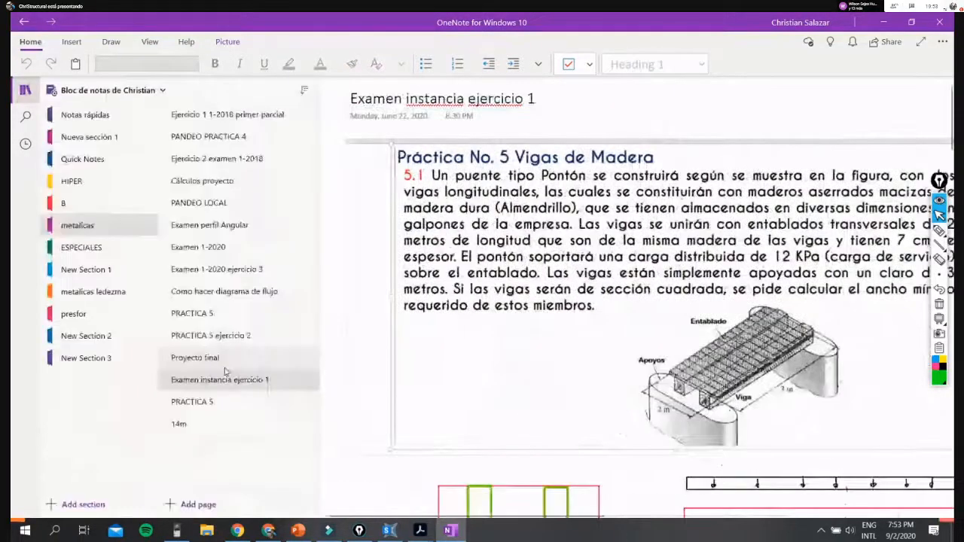
click(224, 361)
scroll(645, 355, down, 5)
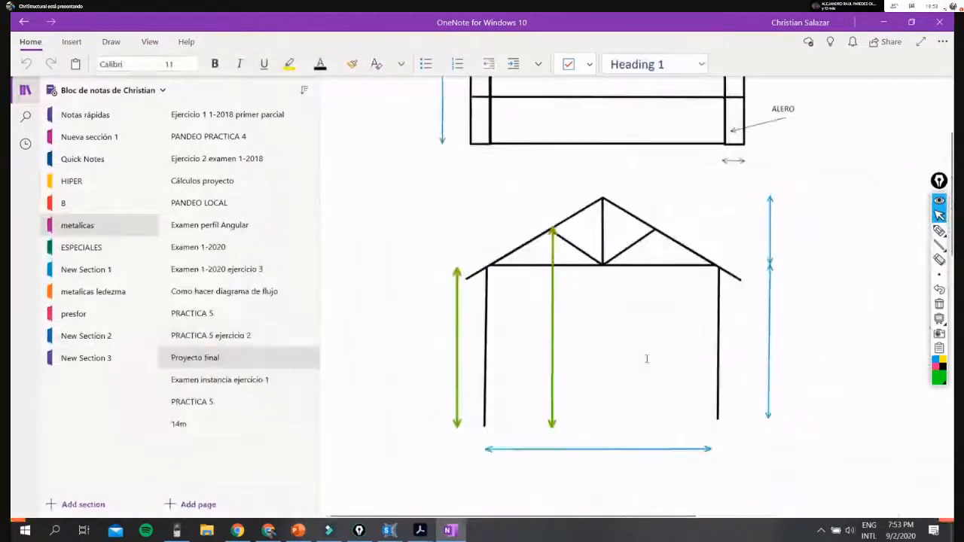
scroll(646, 355, down, 3)
scroll(633, 355, up, 10)
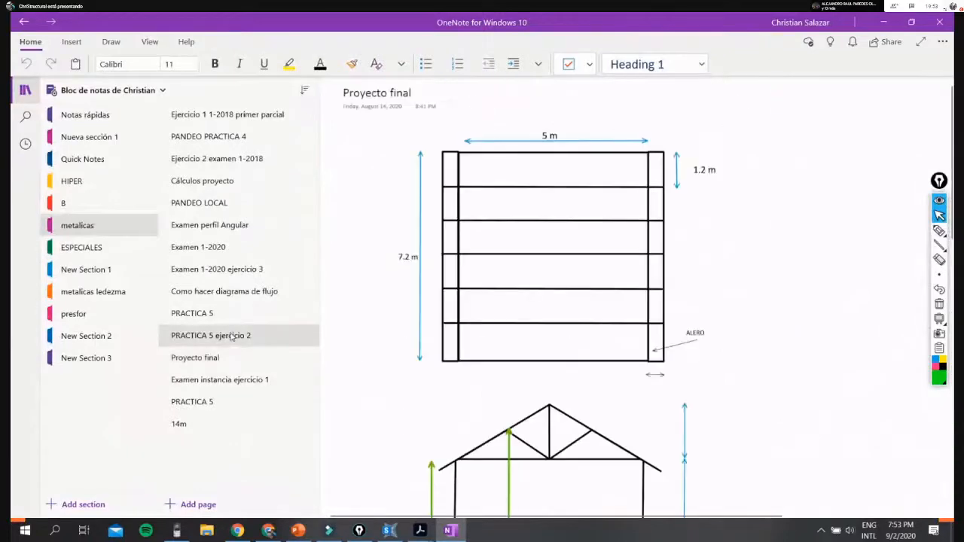
- Look through the earlier metalicas pages, from "PRACTICA 5 ejercicio 2" back to "Ejercicio 2 examen 1-2018", for a suitable worked example
click(232, 337)
click(230, 314)
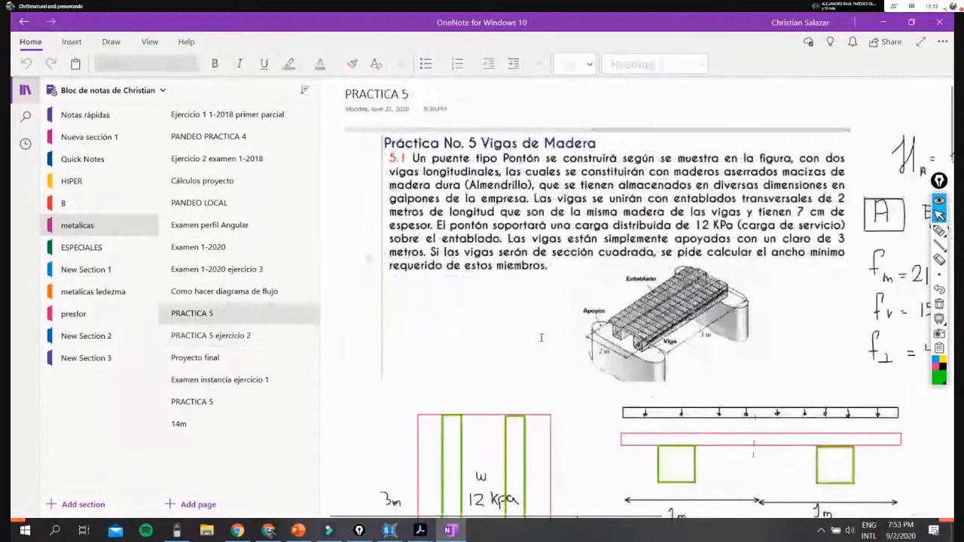
click(221, 292)
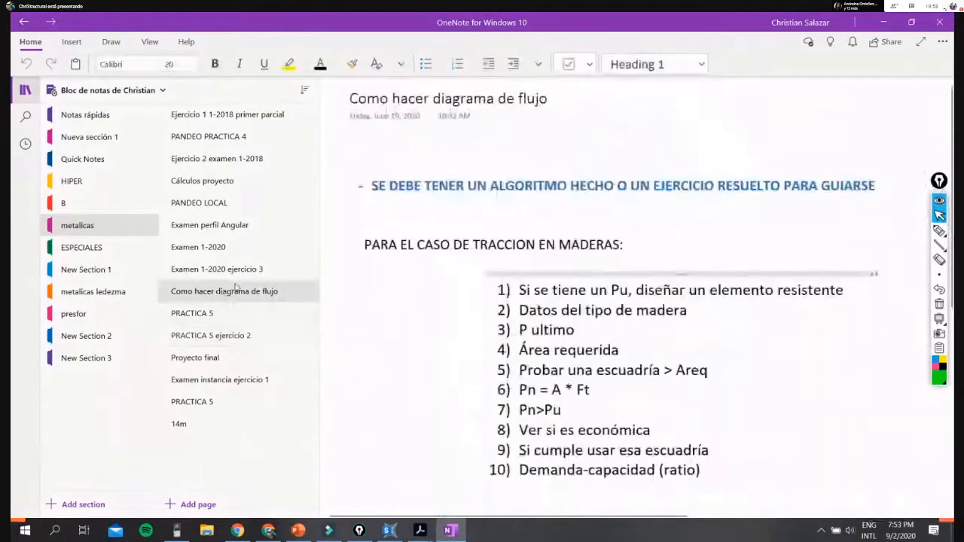
click(204, 269)
click(213, 247)
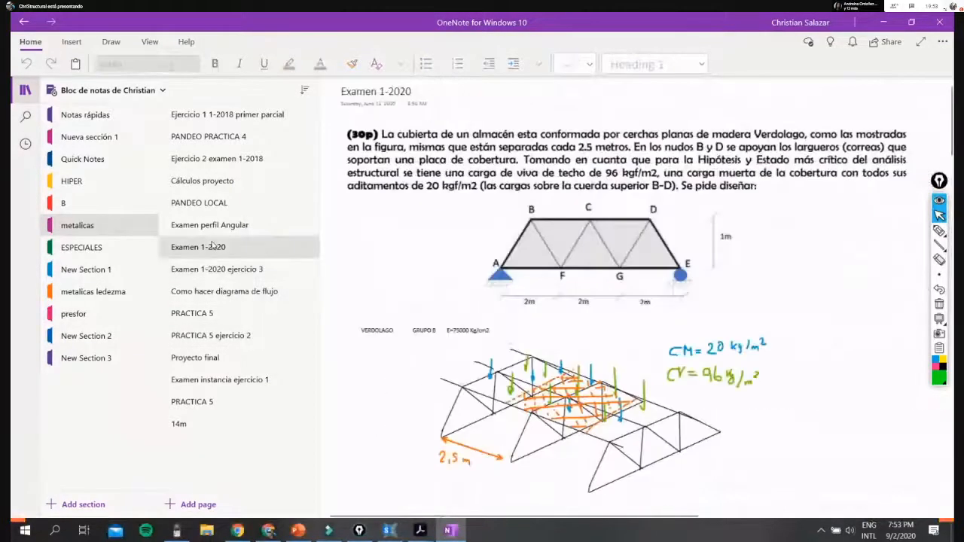
click(223, 221)
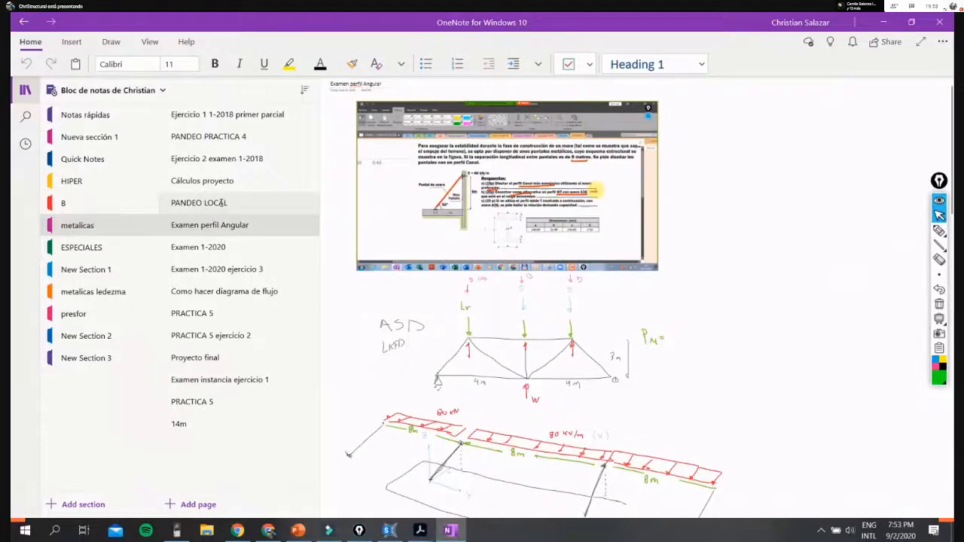
click(221, 203)
click(224, 181)
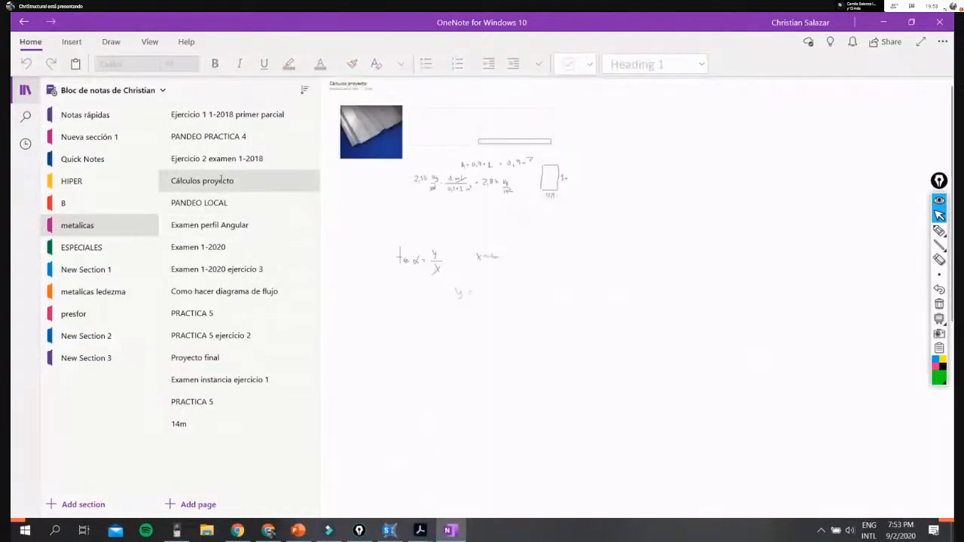
click(226, 159)
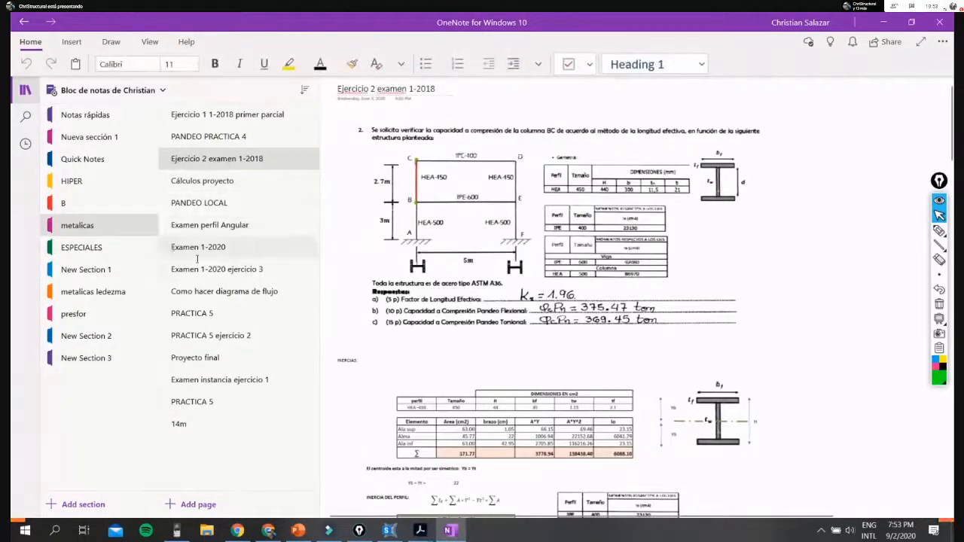
- Check the last metalicas pages, from "PRACTICA 5 ejercicio 2" to "14m", and return to "Examen instancia ejercicio 1"
click(225, 336)
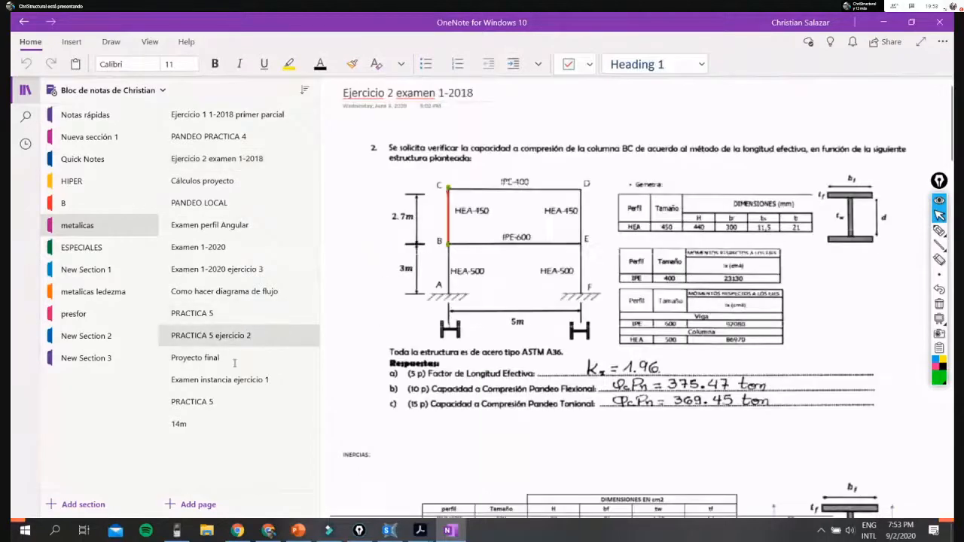
click(236, 359)
click(222, 380)
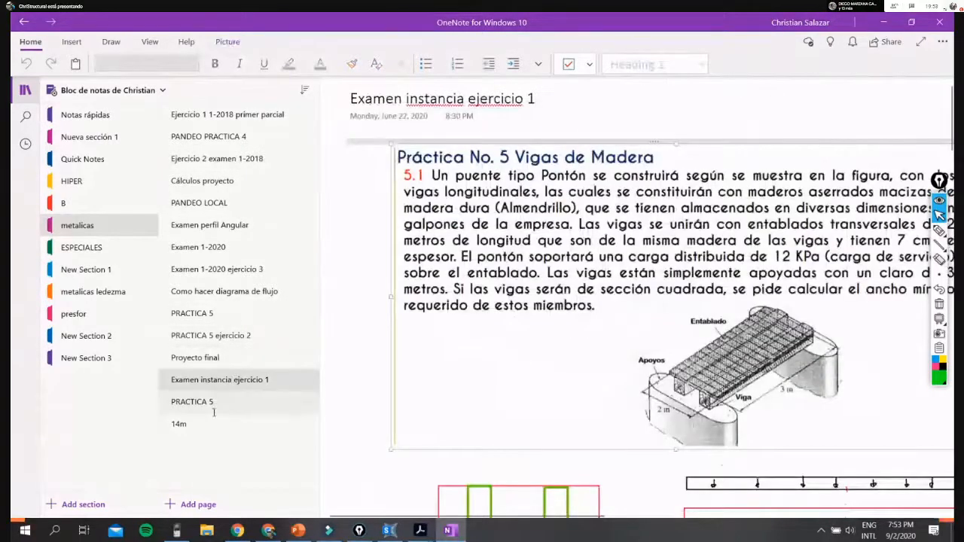
click(214, 405)
click(203, 423)
click(218, 403)
click(231, 381)
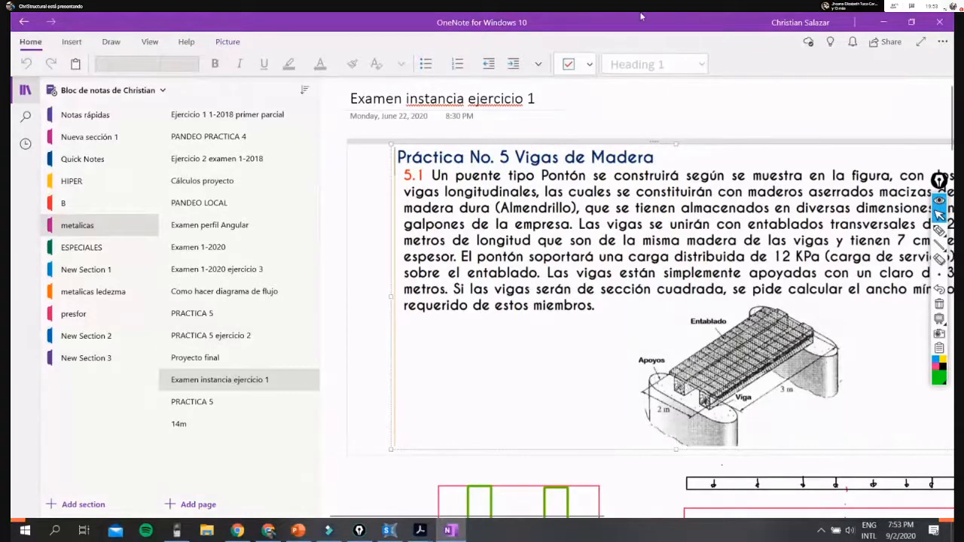
- Examine the handwritten self-weight and moment calculations below the bridge beam exercise
scroll(805, 277, down, 3)
scroll(804, 278, down, 11)
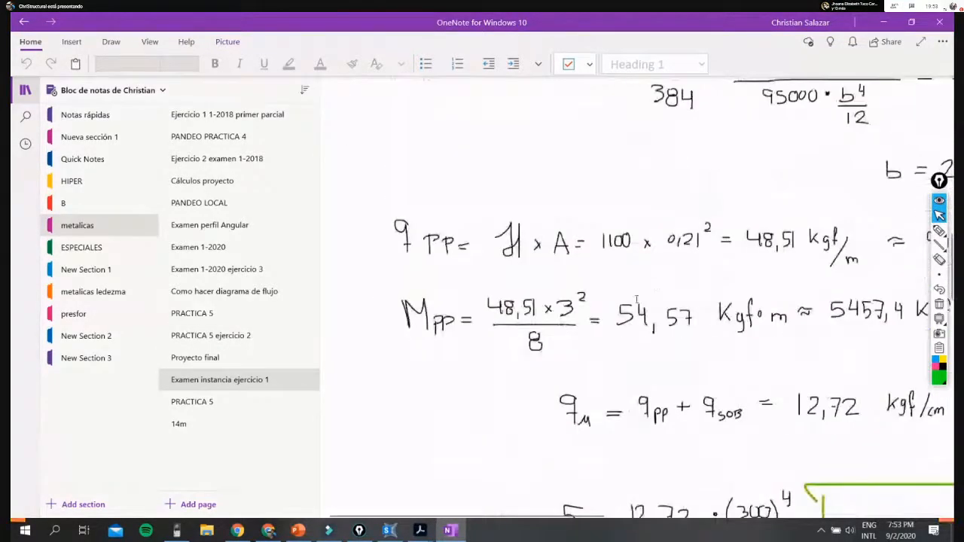
scroll(625, 335, up, 7)
scroll(625, 335, up, 3)
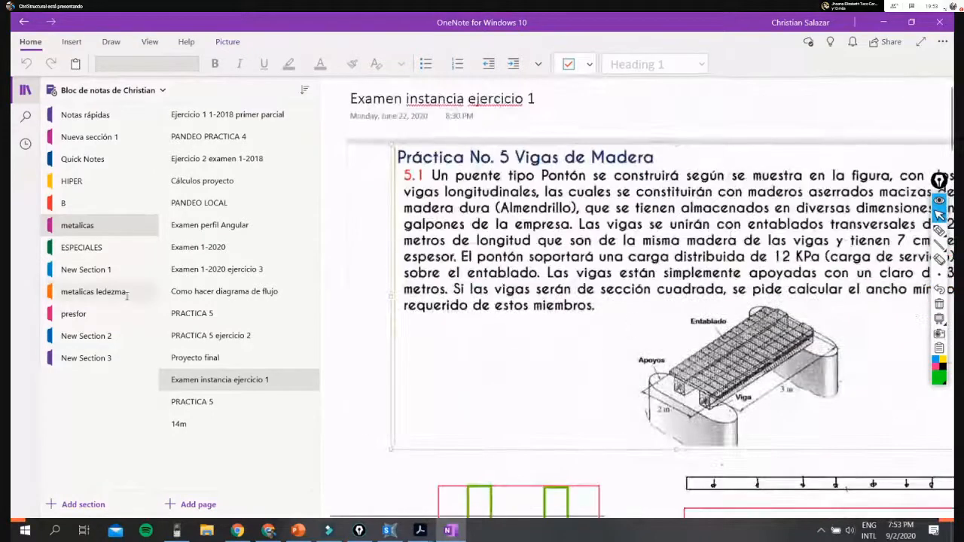
- Return to the "Proyecto final" page and review the dimensions of its roof plan and frame elevations
click(260, 356)
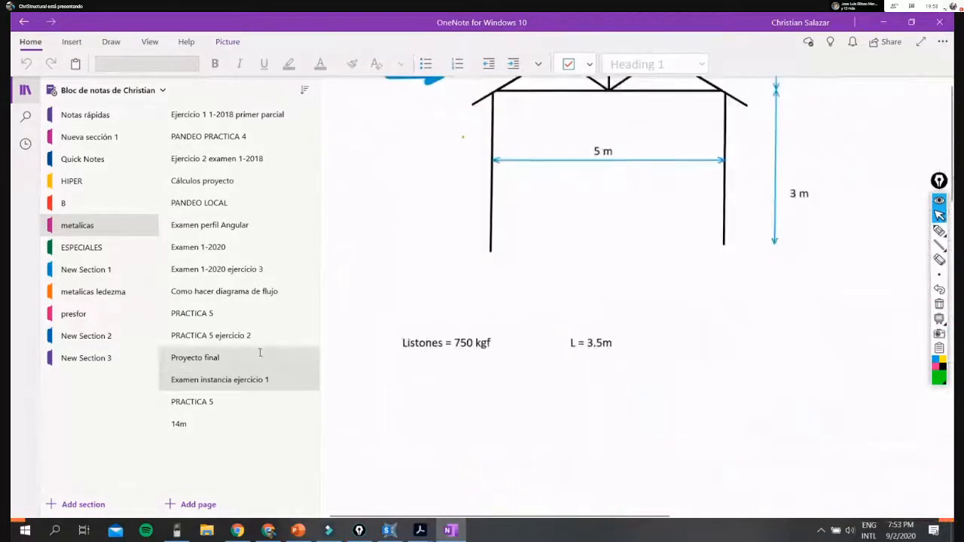
scroll(458, 336, up, 10)
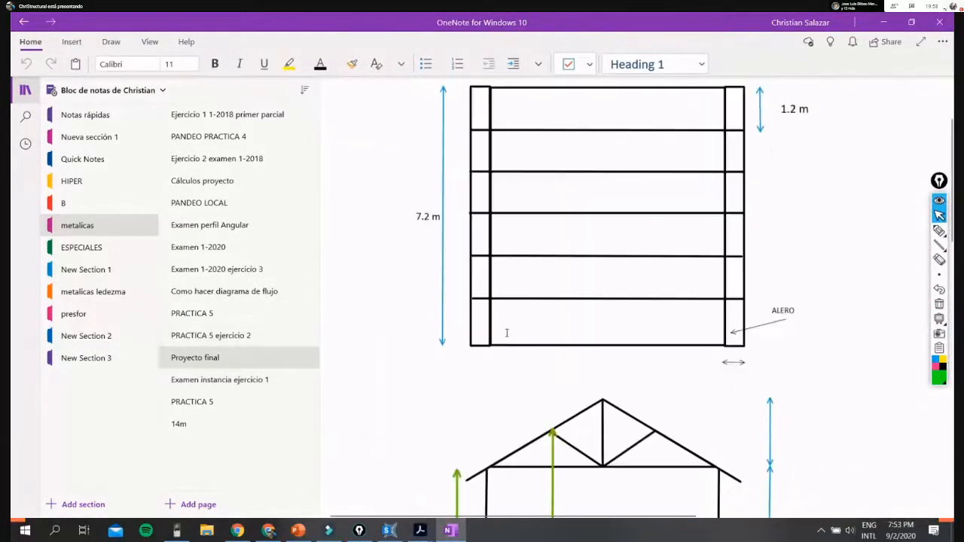
scroll(459, 336, down, 3)
scroll(458, 336, down, 3)
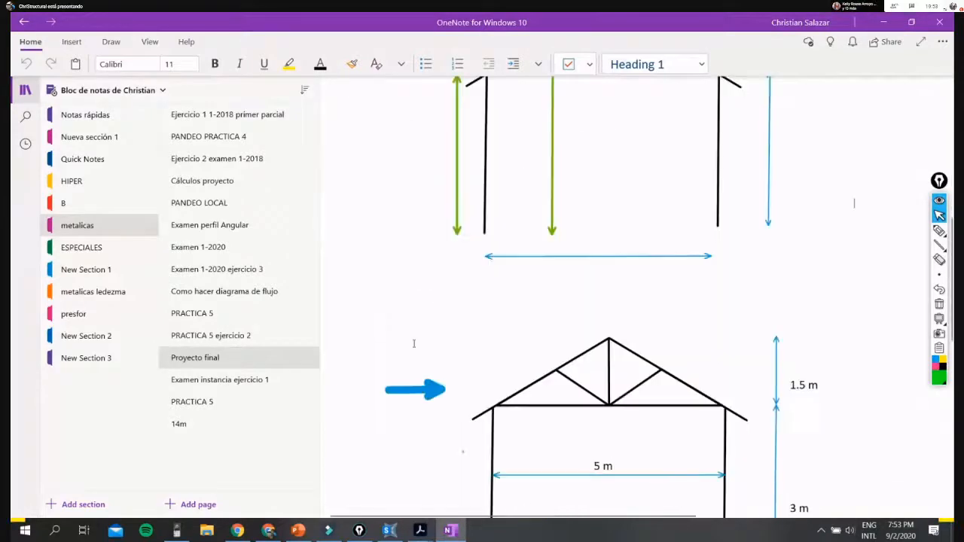
- View the pages "PRACTICA 5 ejercicio 2" and "PRACTICA 5", and hide the notebook's page list
click(241, 339)
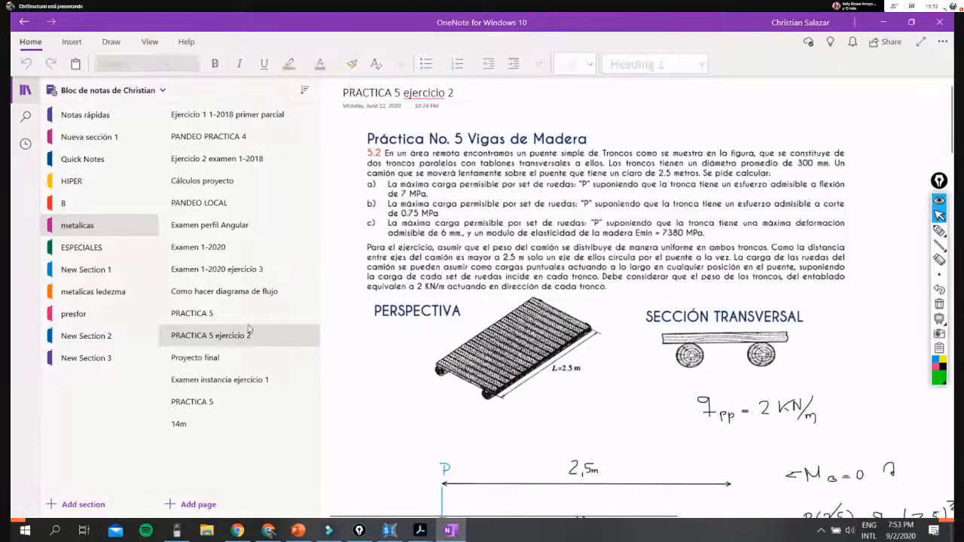
click(249, 315)
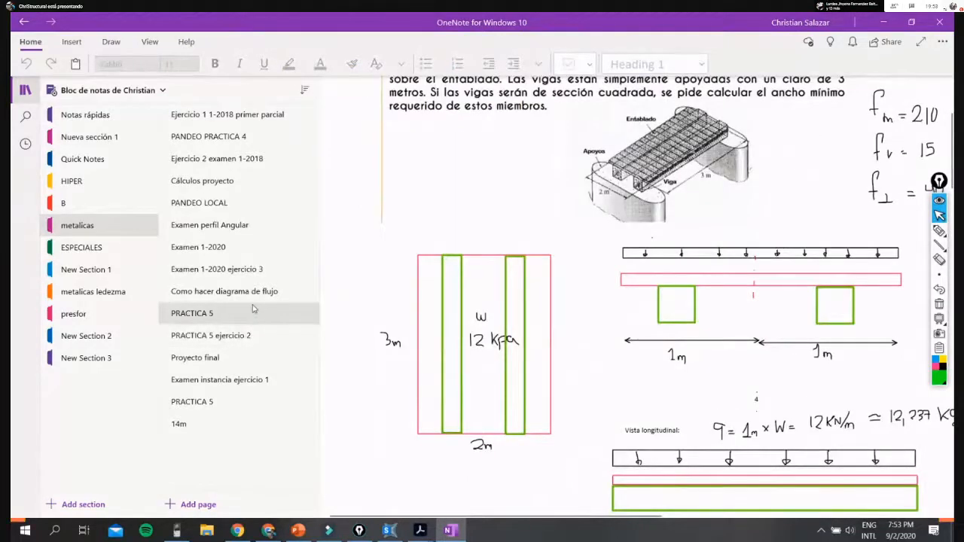
click(25, 89)
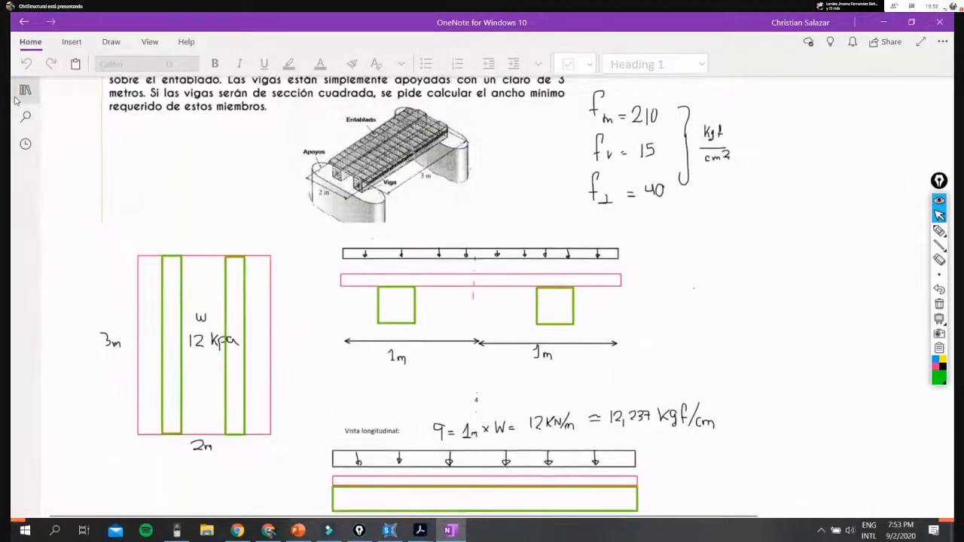
- Switch to SAP2000 and open the model corrida.sdb from UMSS\2020\metalicas\PROYECTO EXAMEN FINAL\corrida sap
click(889, 23)
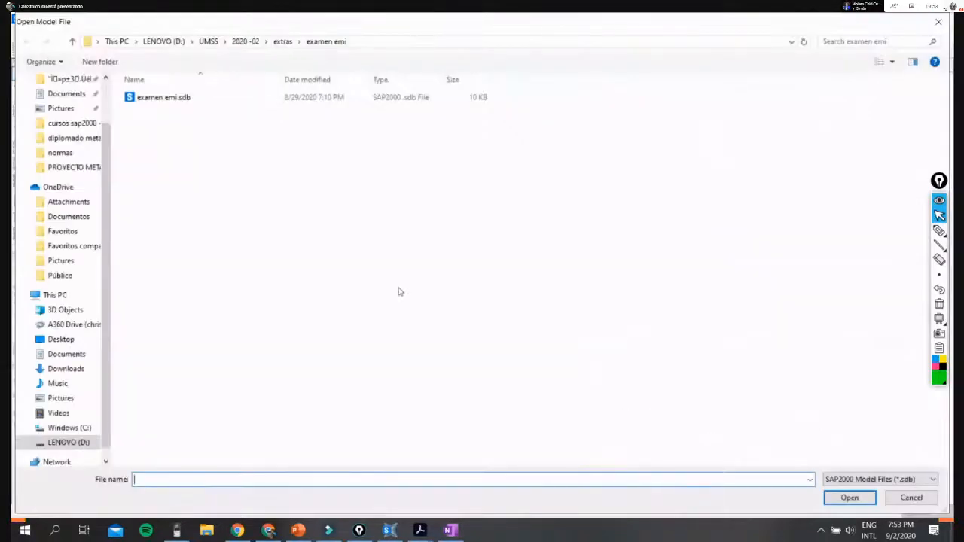
click(208, 41)
double_click(151, 176)
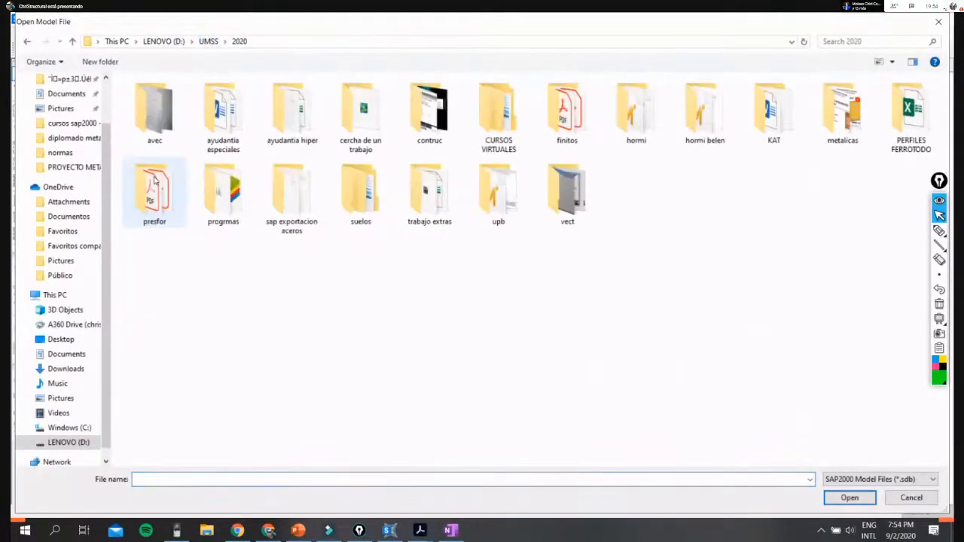
click(484, 132)
click(828, 110)
double_click(813, 111)
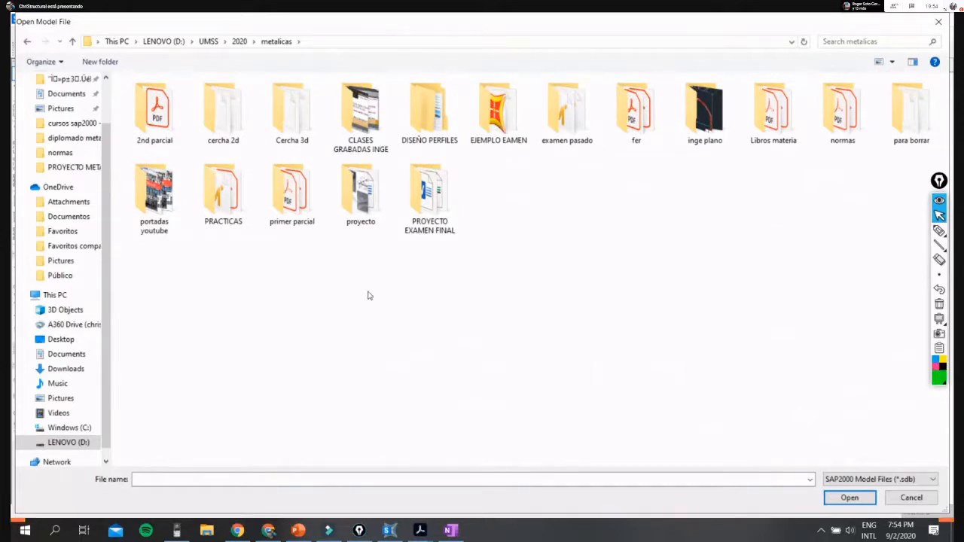
double_click(437, 190)
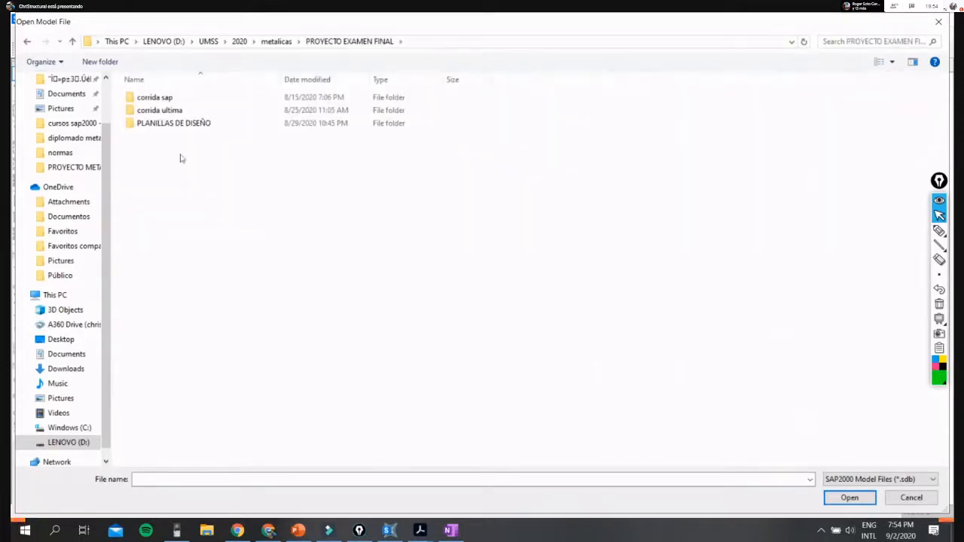
double_click(154, 99)
click(176, 102)
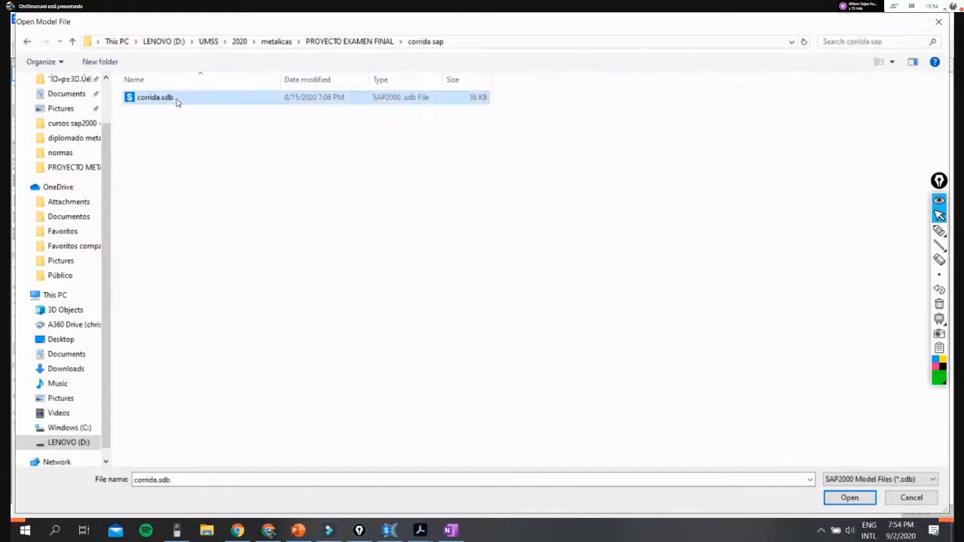
double_click(177, 102)
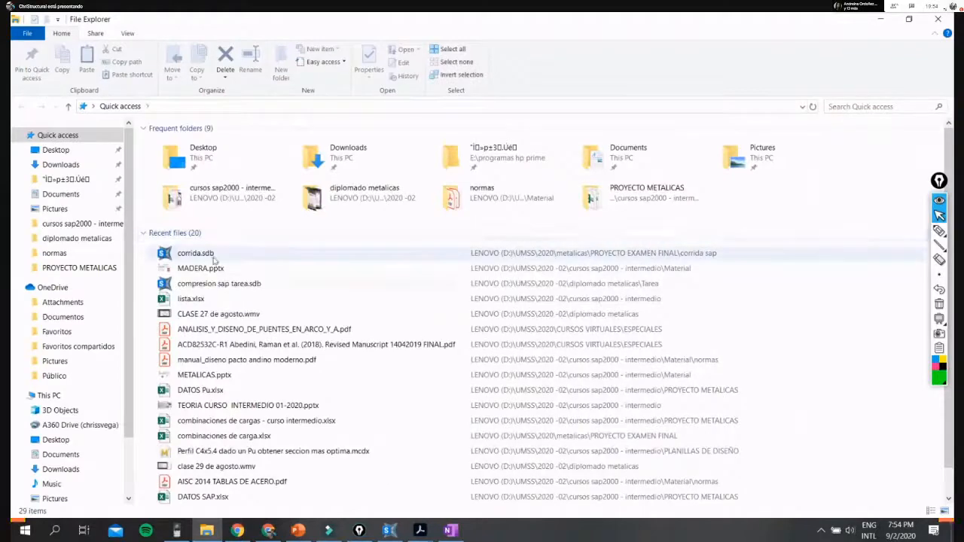
- In File Explorer, go from corrida.sdb's location up to the PROYECTO EXAMEN FINAL folder and open the Word document PROYECTO PARA PRESENTAR PROYECTO FINAL.docx
click(211, 256)
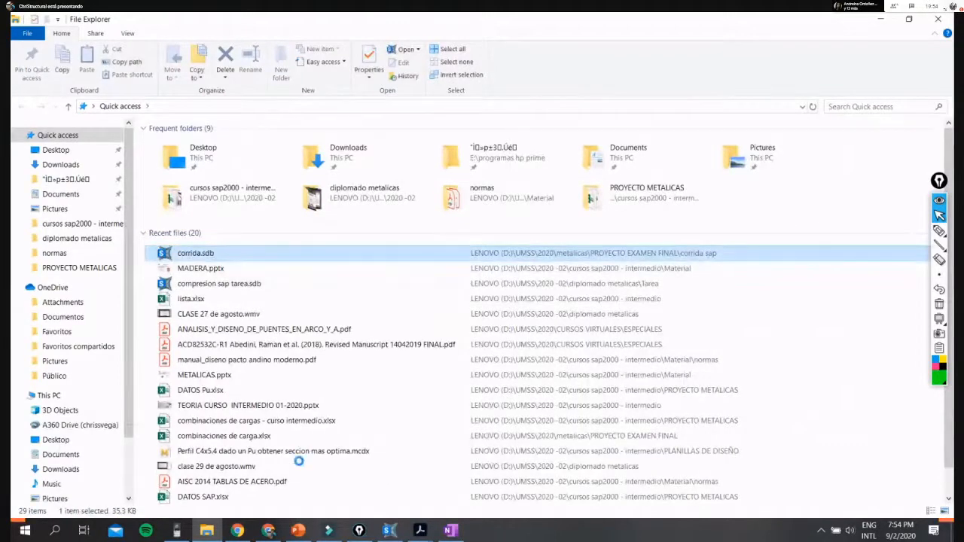
key(shift+F10)
click(305, 493)
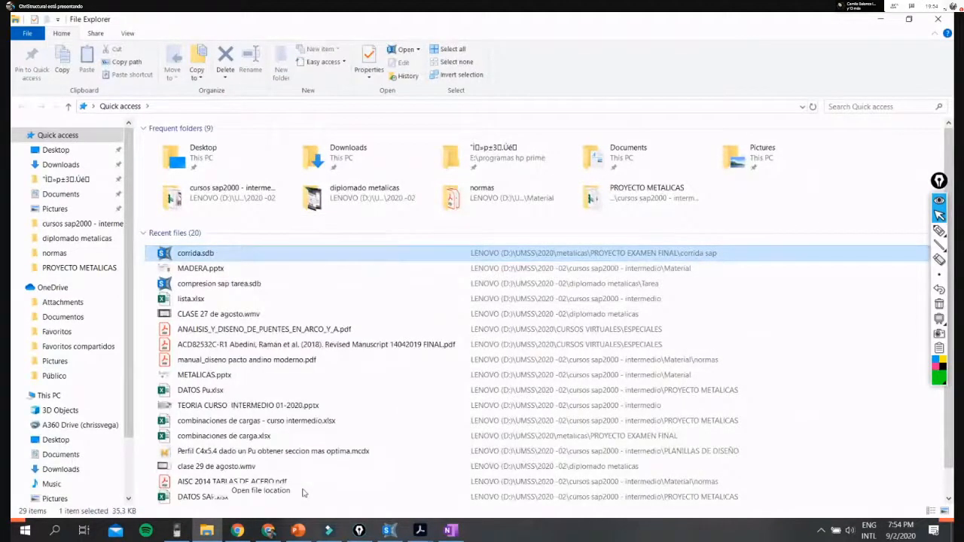
click(342, 106)
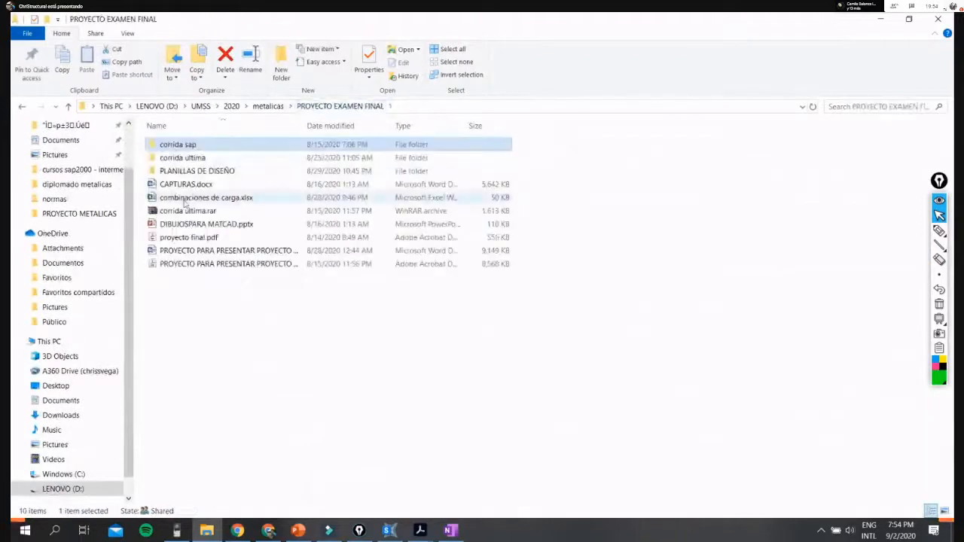
double_click(266, 252)
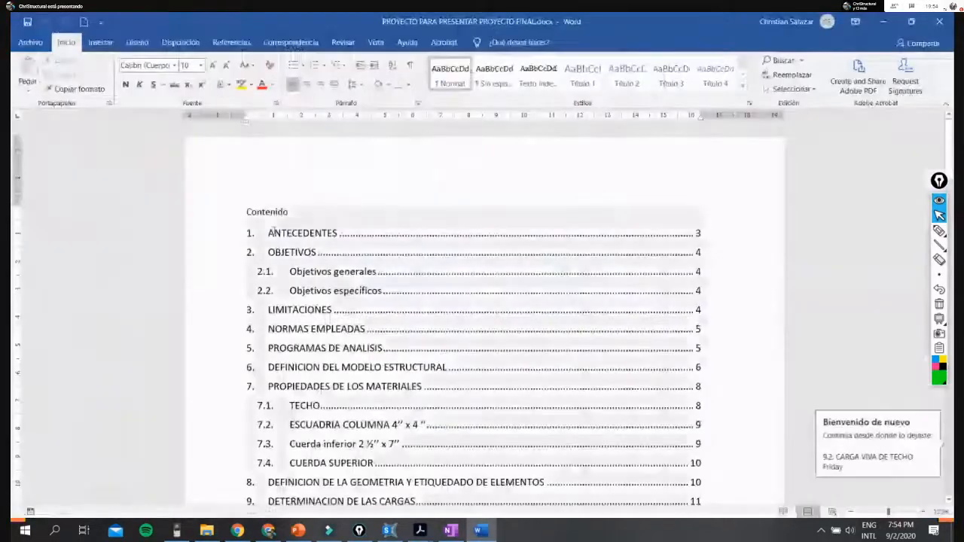
scroll(392, 343, down, 8)
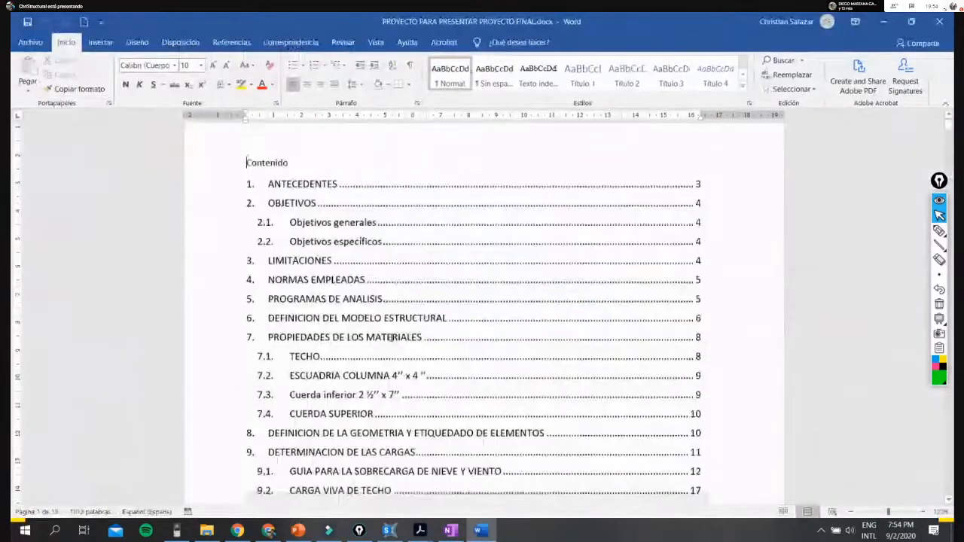
- Skim the report from its contents page to the ANTECEDENTES photo, move the floating annotation toolbar inward, and return to the contents page
scroll(384, 338, down, 5)
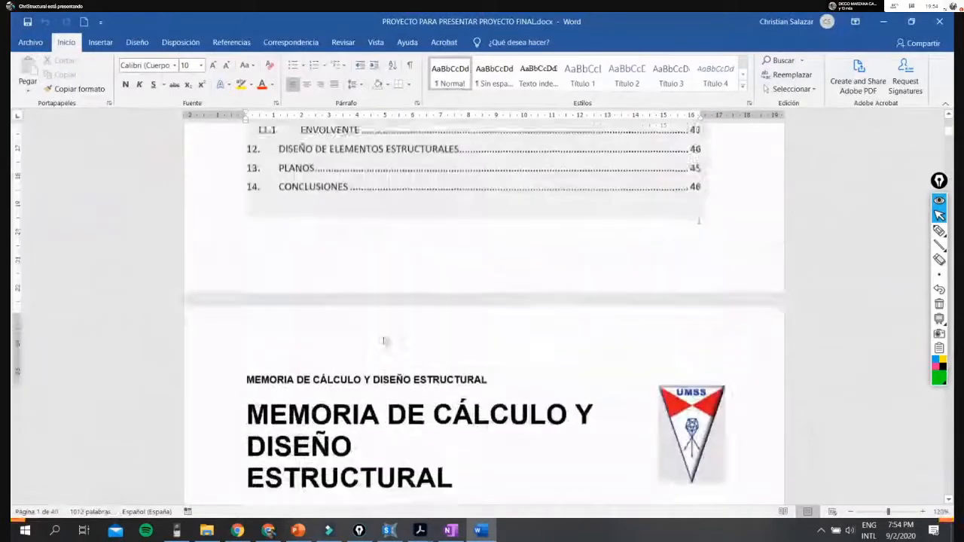
scroll(384, 336, down, 10)
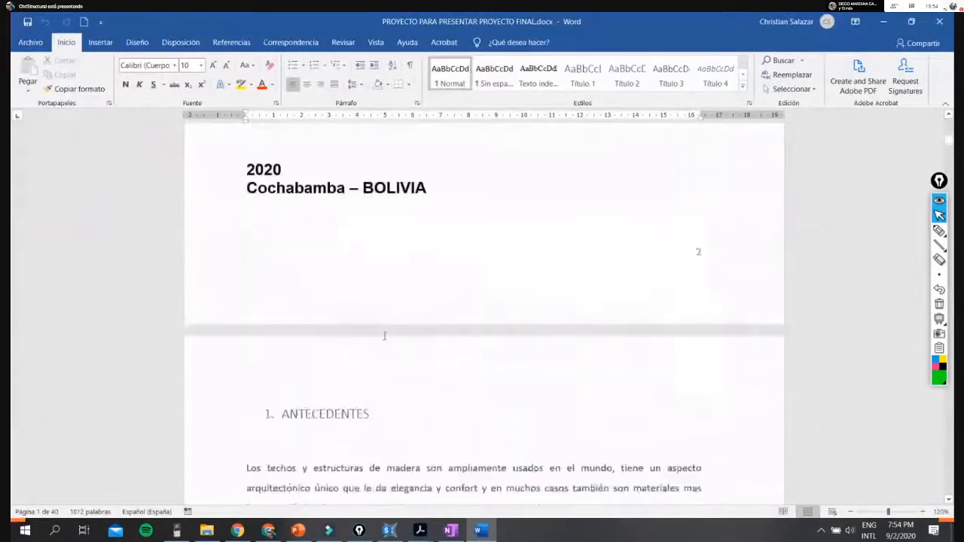
scroll(383, 338, down, 3)
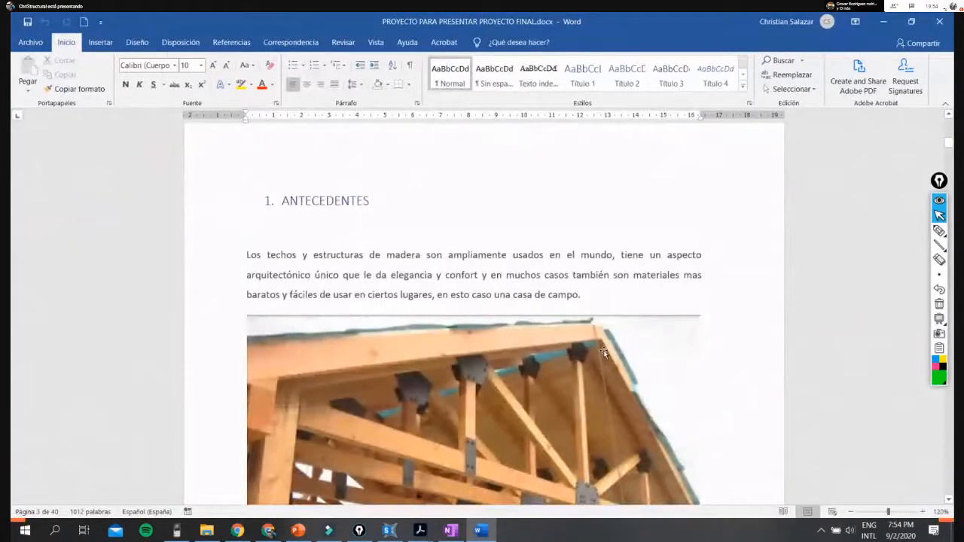
scroll(603, 350, down, 4)
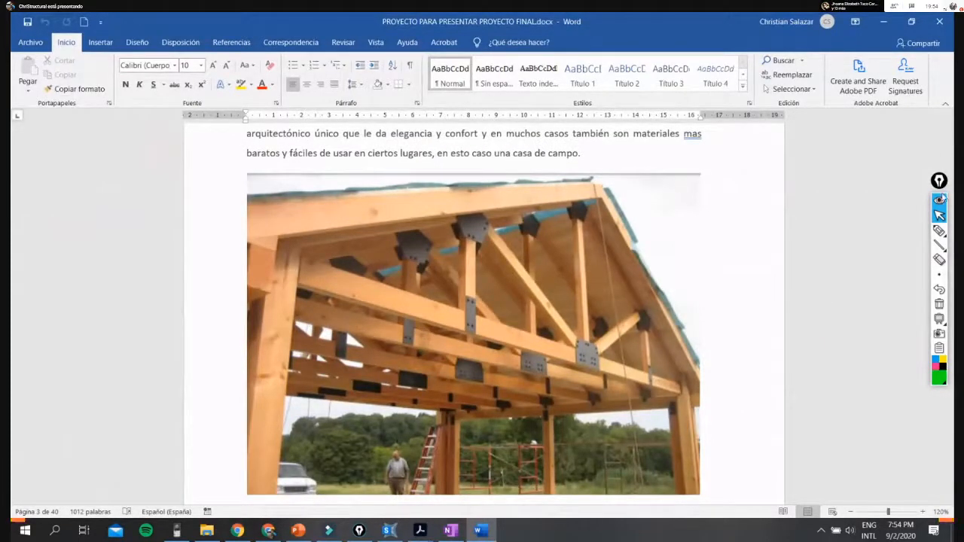
drag(939, 185, 896, 200)
scroll(695, 241, up, 3)
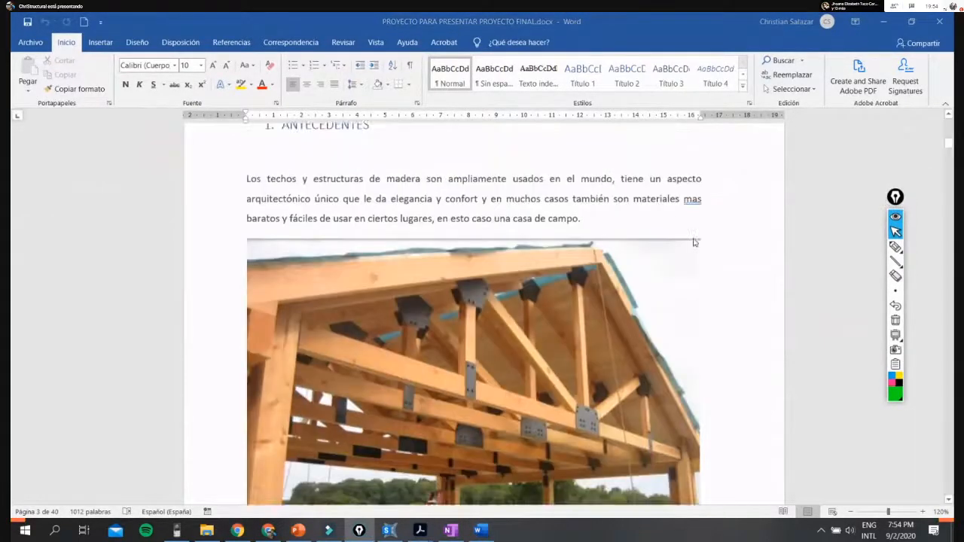
scroll(329, 221, up, 15)
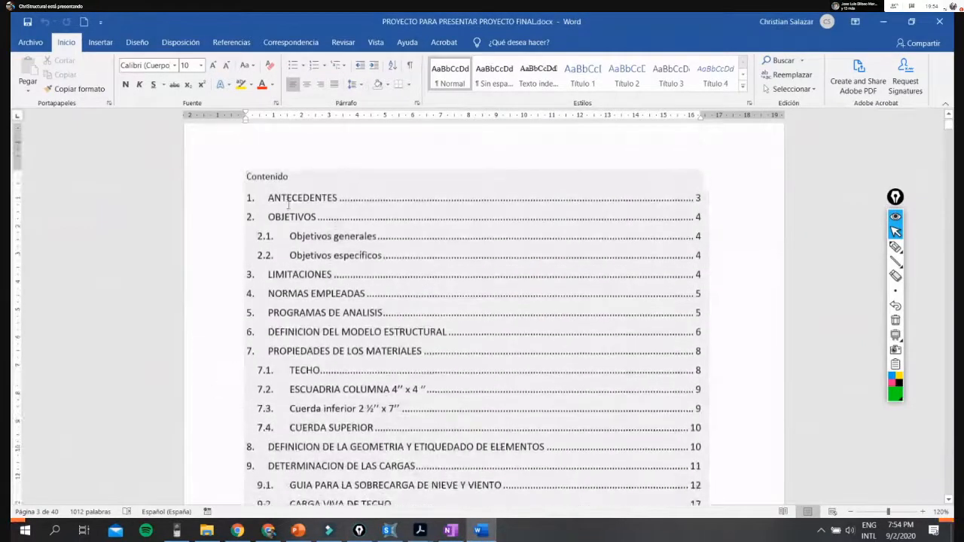
- Review the table of contents from ANTECEDENTES to the SAP2000 input entries, highlighting NIEVE and the load determination section
scroll(296, 223, down, 1)
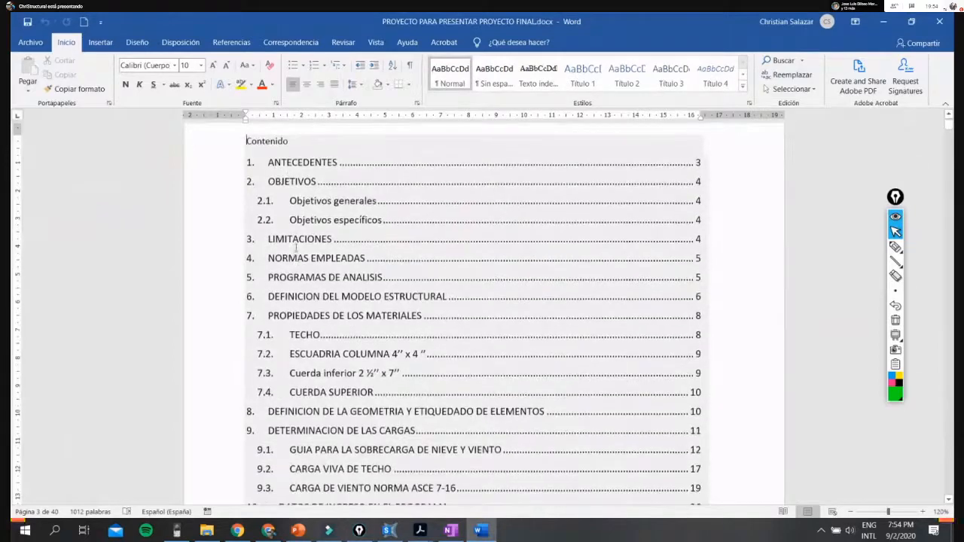
scroll(313, 257, down, 1)
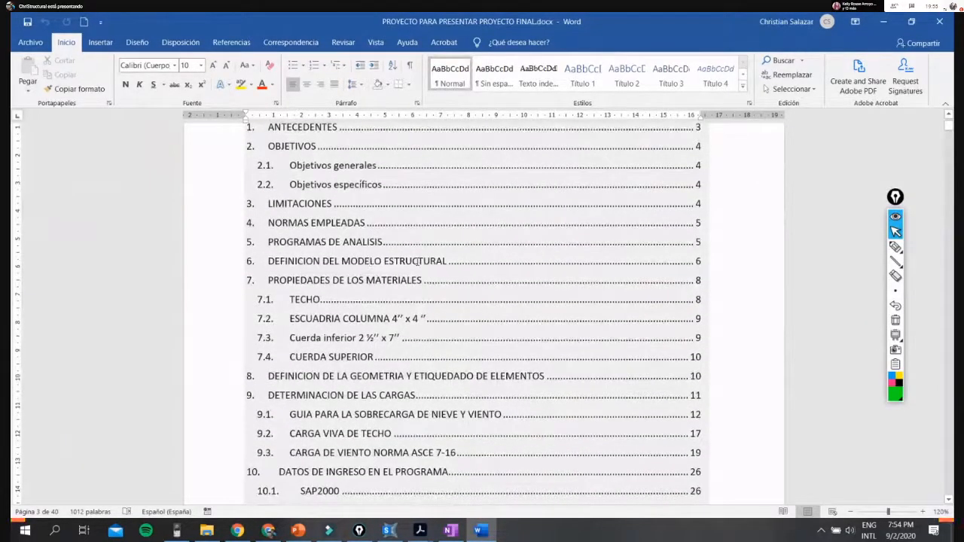
scroll(298, 316, down, 1)
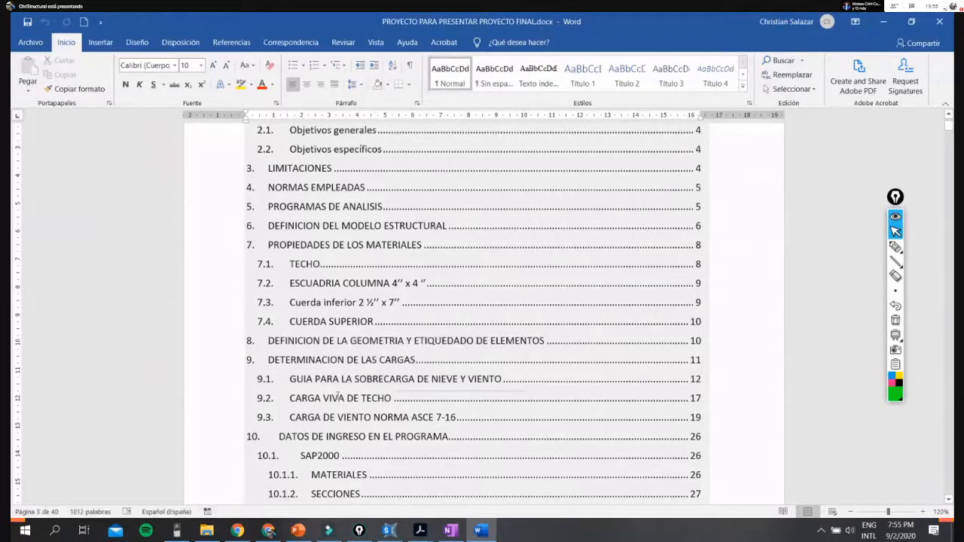
scroll(442, 425, down, 1)
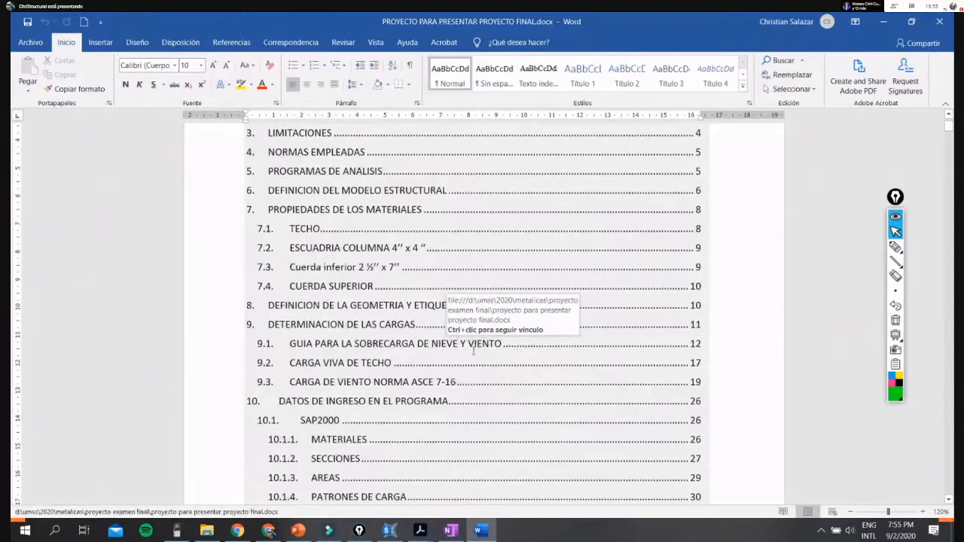
drag(427, 343, 455, 346)
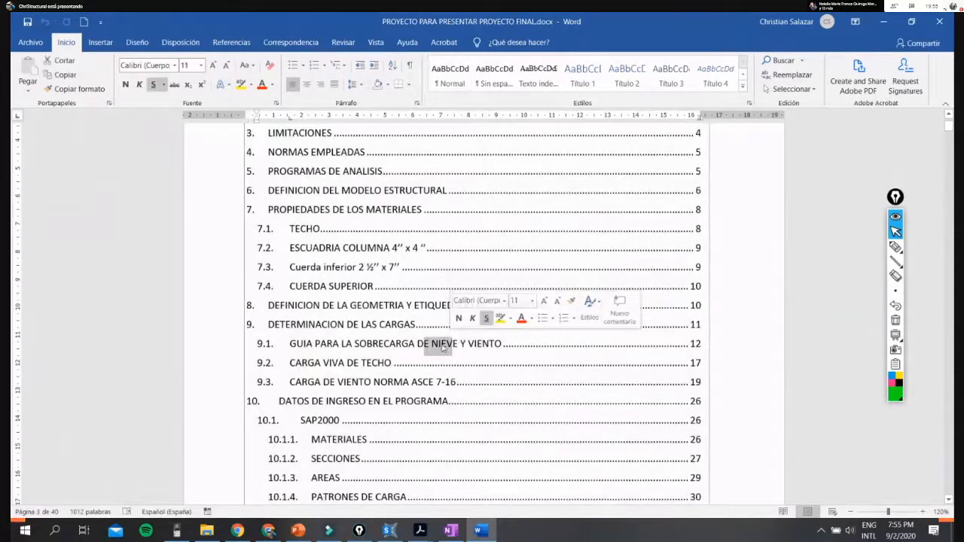
click(325, 385)
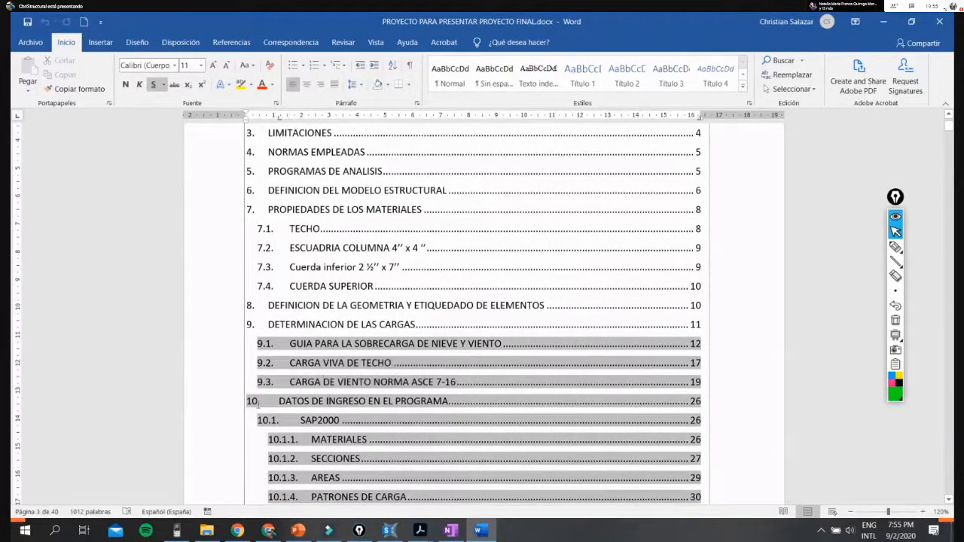
click(213, 355)
click(446, 407)
- Review the contents entries from DATOS DE INGRESO EN EL PROGRAMA to CONCLUSIONES and clear the text selection
scroll(426, 411, down, 1)
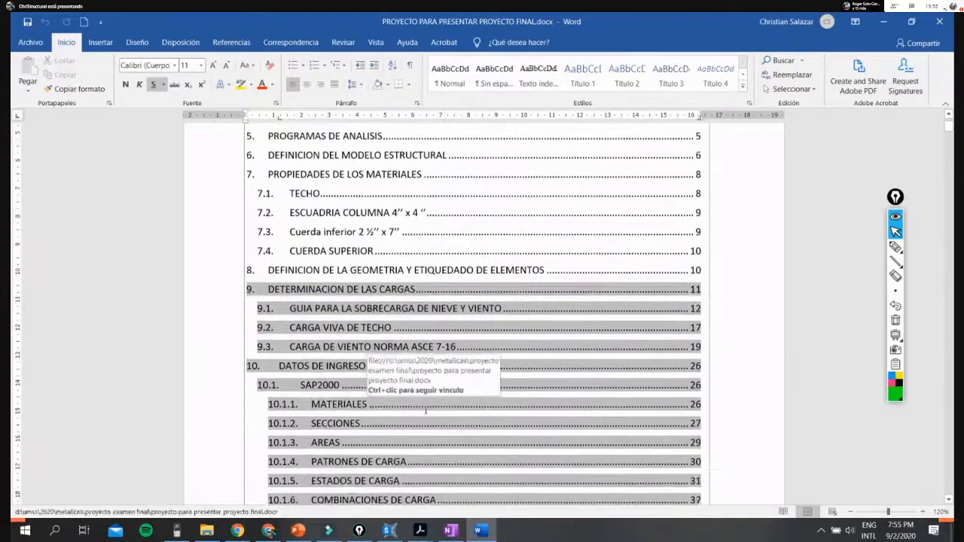
scroll(728, 379, down, 2)
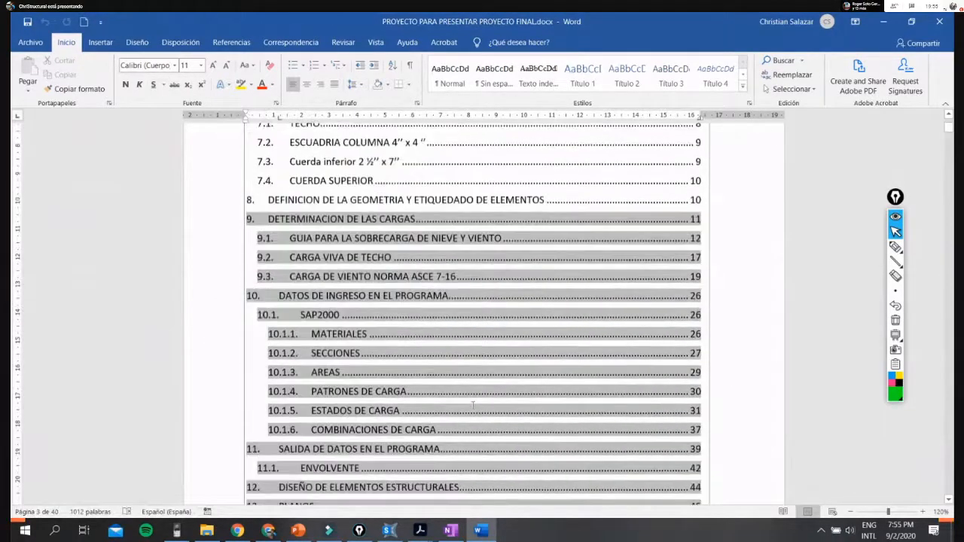
scroll(361, 351, down, 1)
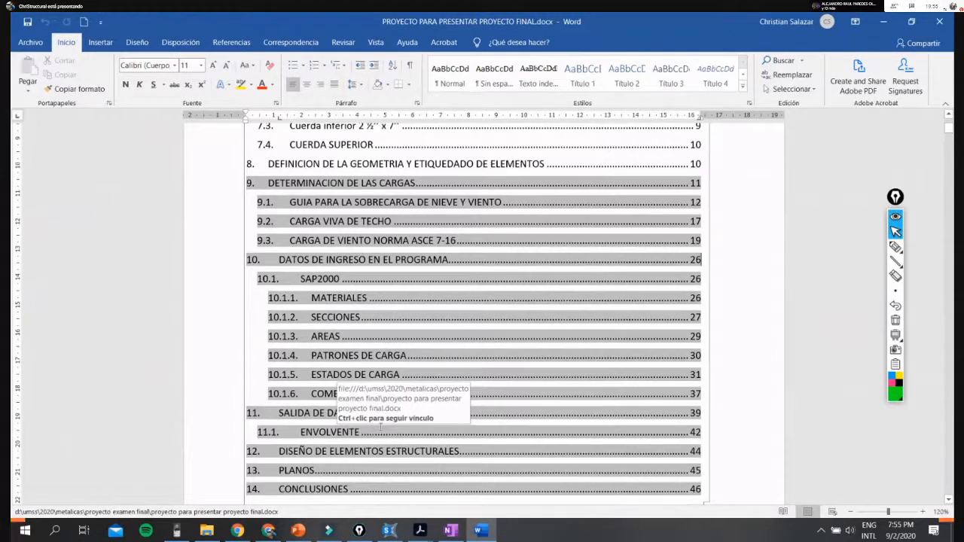
scroll(383, 427, down, 1)
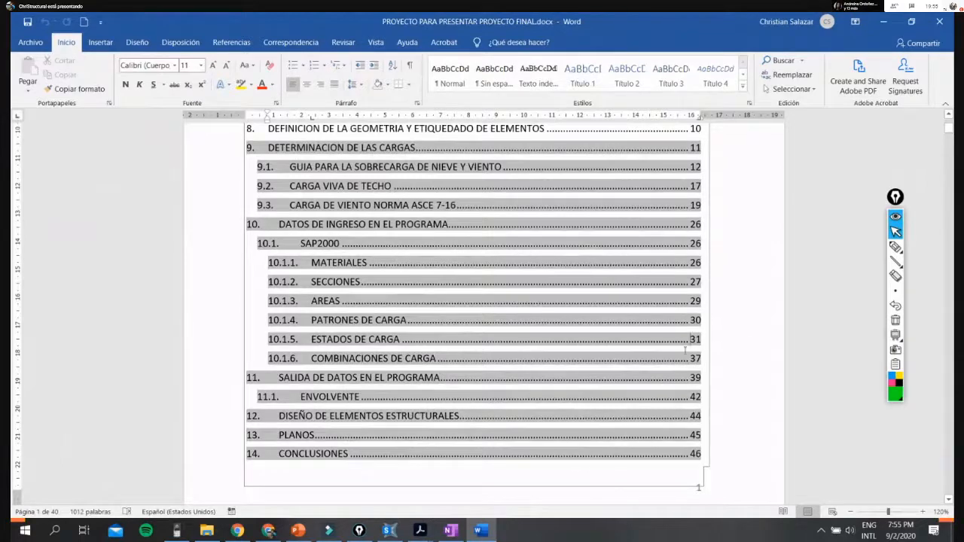
scroll(494, 251, up, 5)
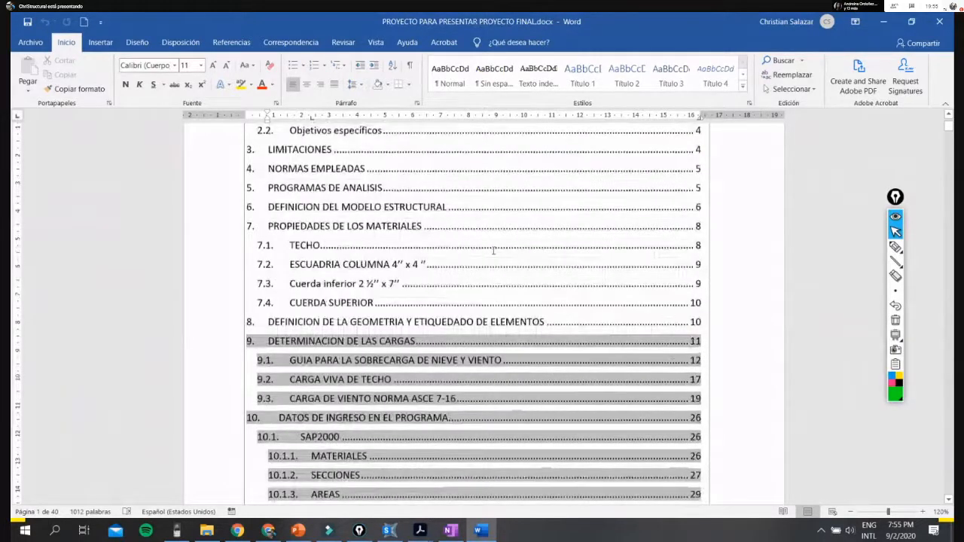
scroll(494, 251, up, 3)
click(362, 182)
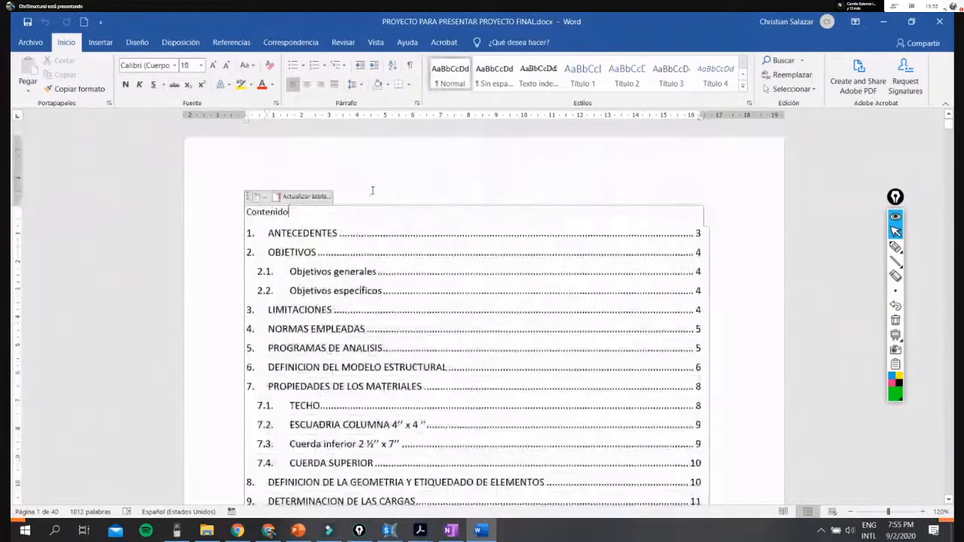
scroll(450, 324, down, 6)
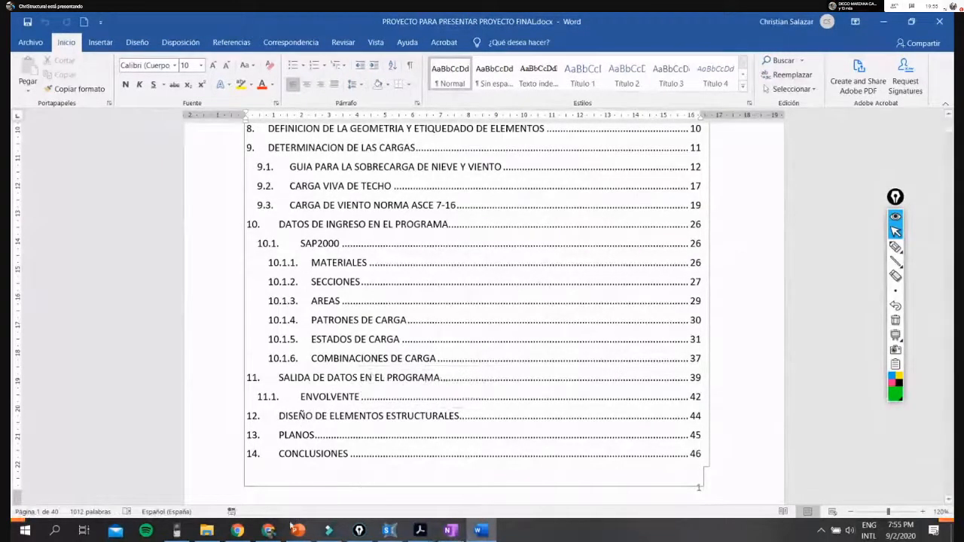
- Switch to the PowerPoint presentation MADERA.pptx and view slide 59, the example of a column under axial compression
mouse_move(297, 530)
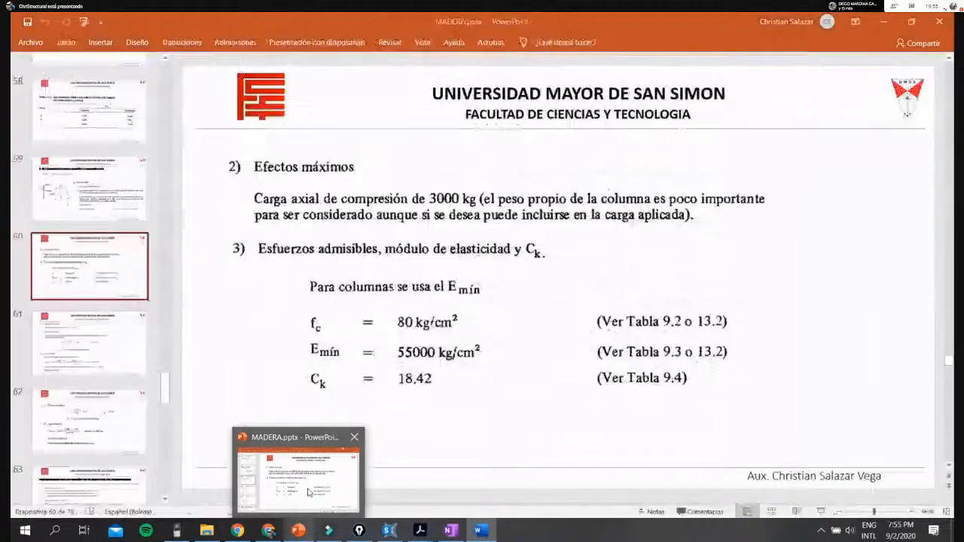
click(307, 491)
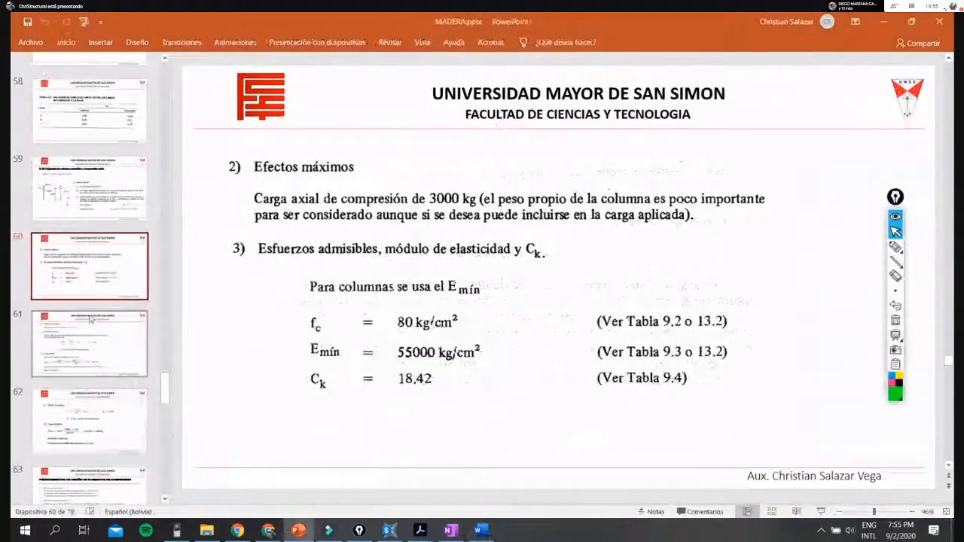
click(78, 205)
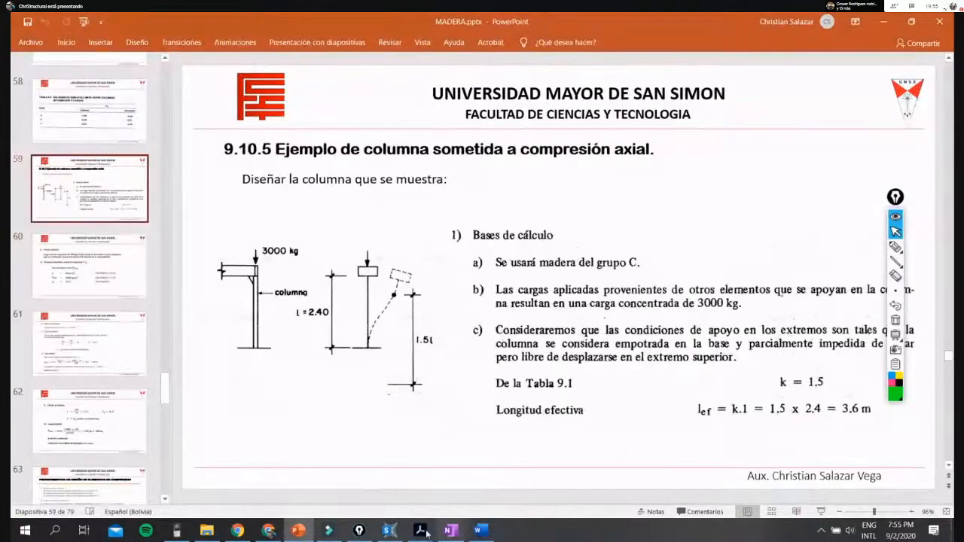
- Switch to SAP2000, set the units to KN, m, C and show all objects of the corrida model
click(389, 531)
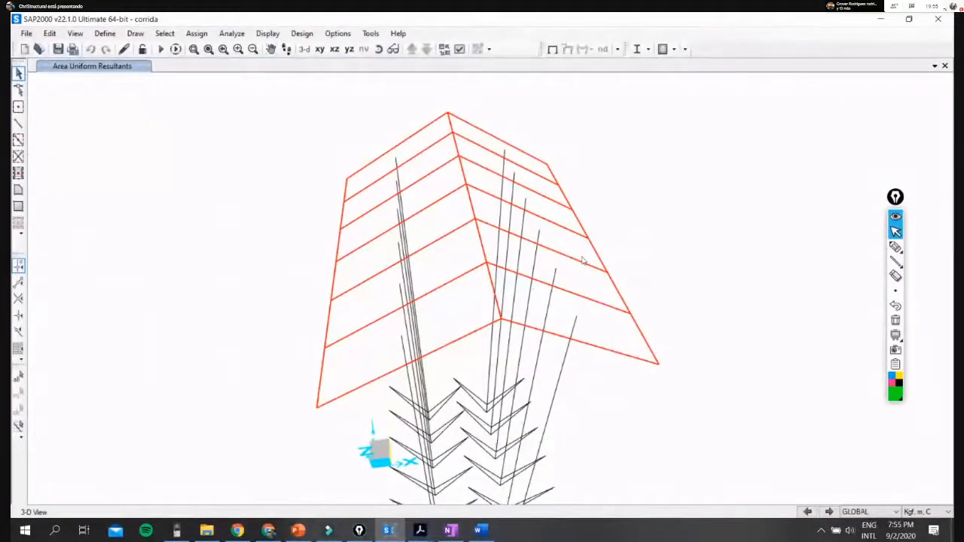
click(947, 513)
scroll(939, 428, up, 2)
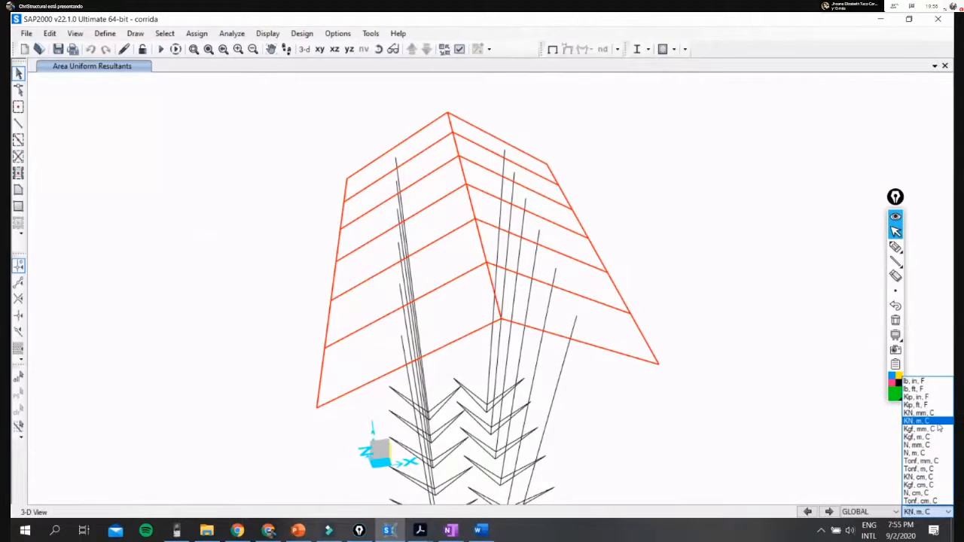
click(938, 423)
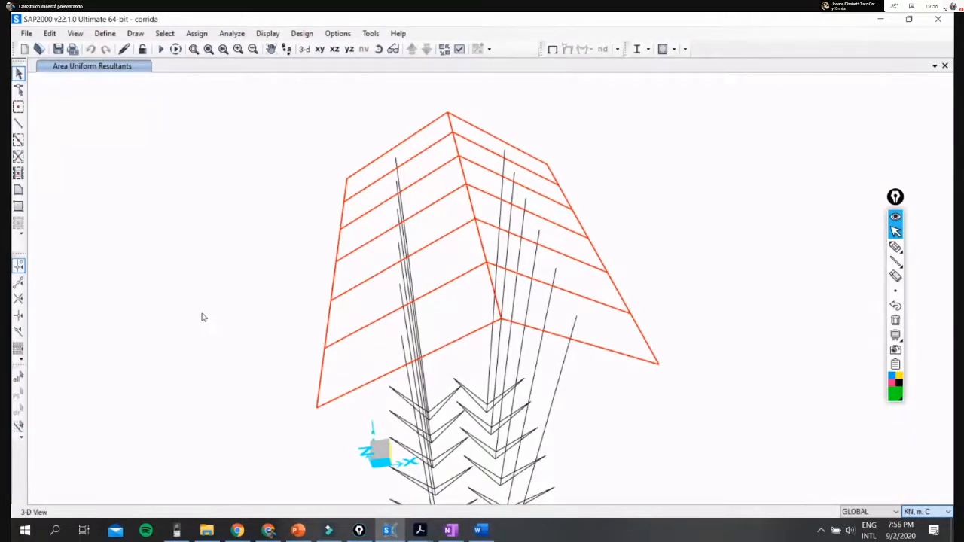
right_click(167, 334)
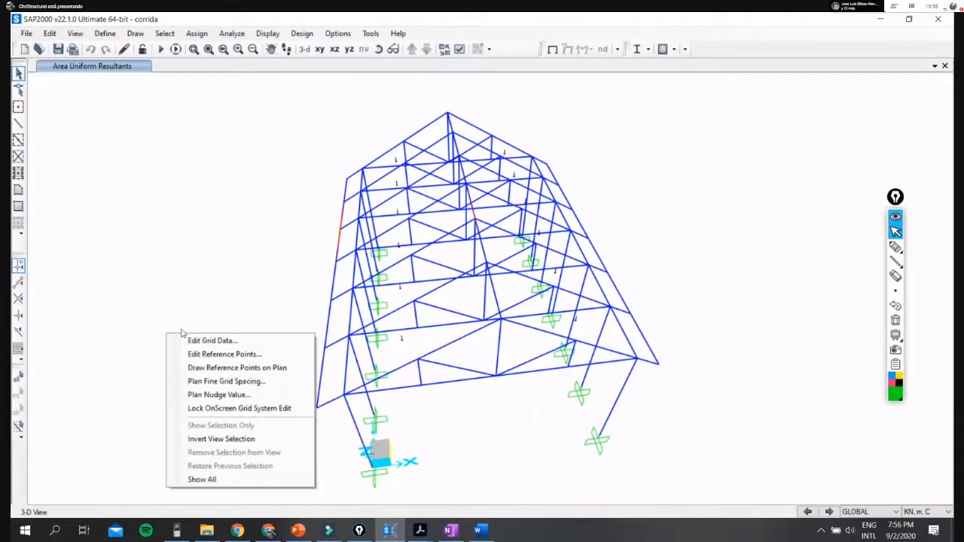
click(215, 480)
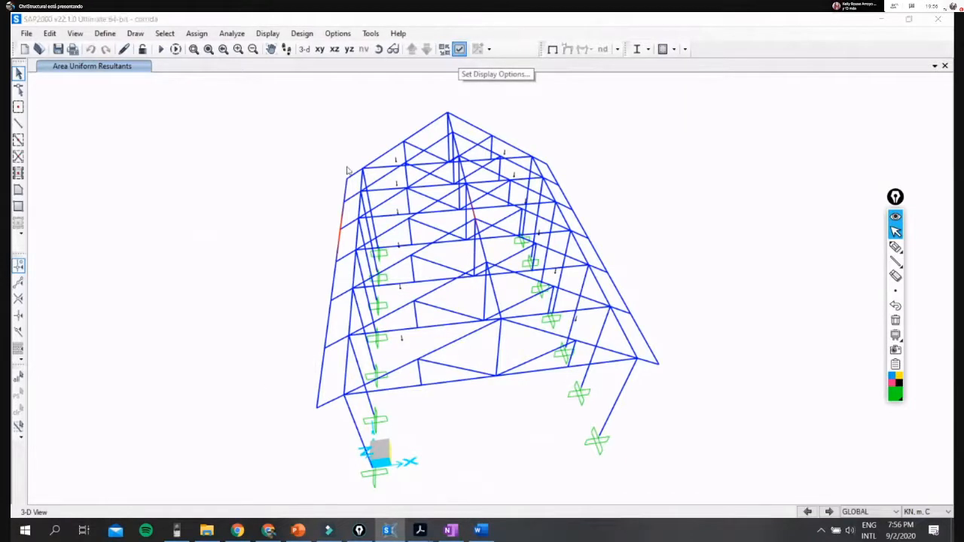
- Set the 3-D view type to Extrude and inspect the timber roof structure from several angles
click(459, 49)
click(425, 107)
click(542, 170)
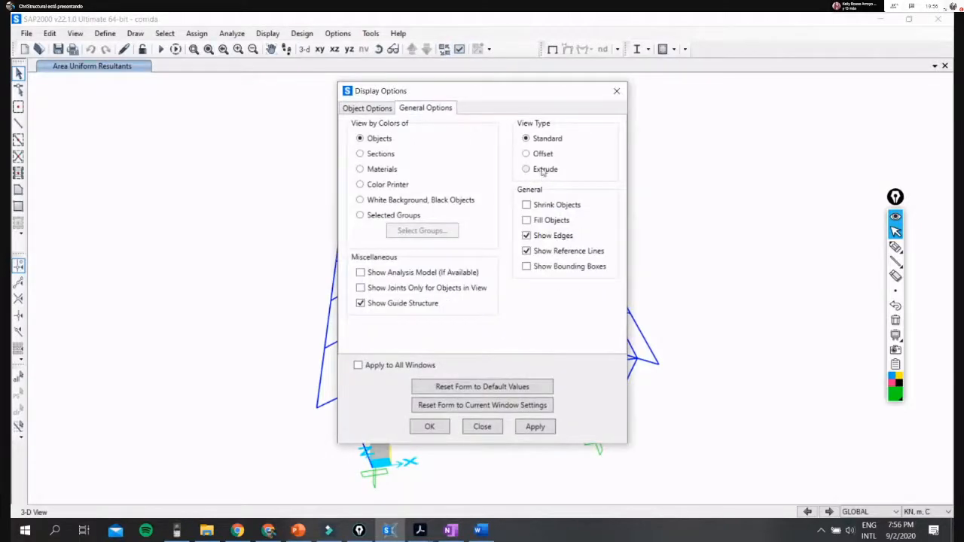
click(429, 427)
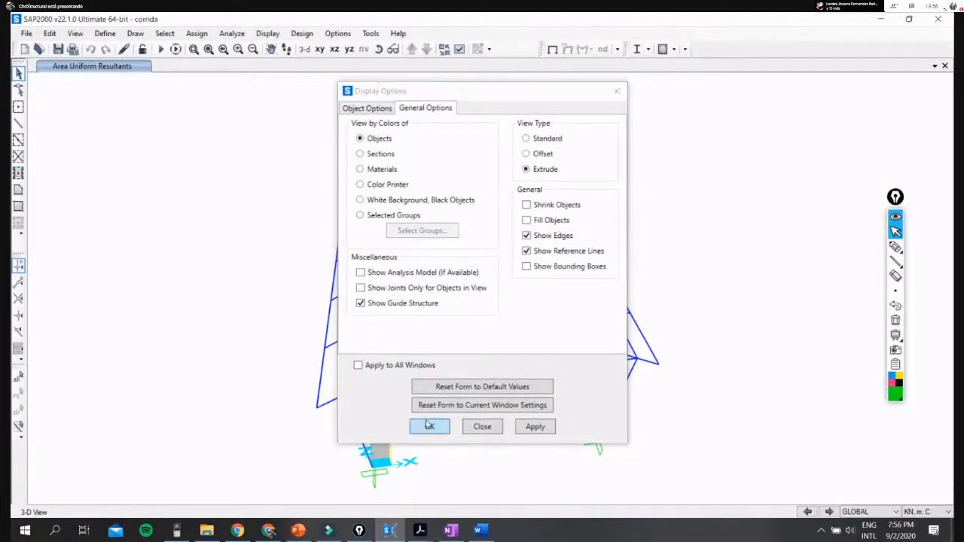
shift+middle_drag(410, 375, 753, 340)
scroll(635, 268, up, 5)
scroll(635, 267, down, 5)
shift+middle_drag(653, 258, 545, 357)
scroll(329, 281, up, 5)
scroll(329, 281, down, 5)
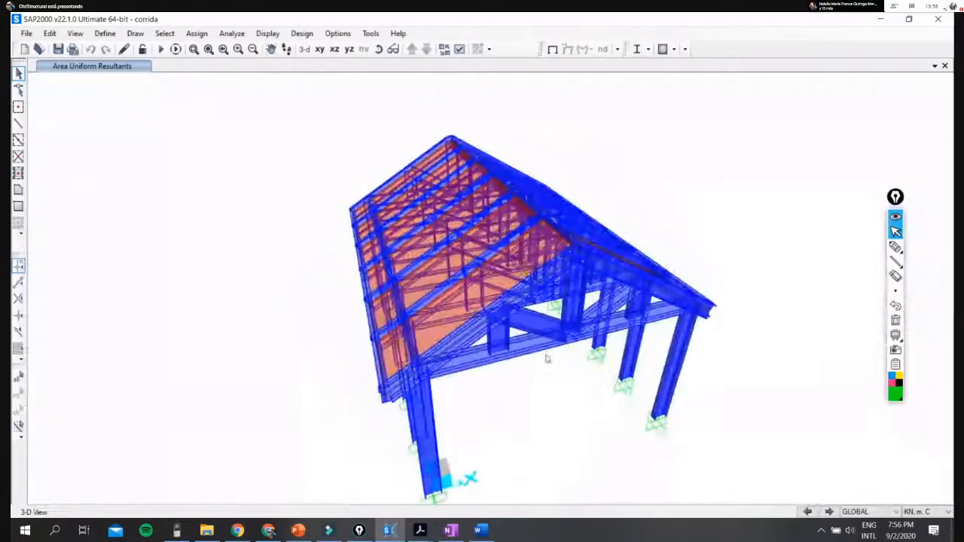
- Open the Proyecto final model from the corrida ultima folder in PROYECTO EXAMEN FINAL, discarding the changes to corrida
click(206, 531)
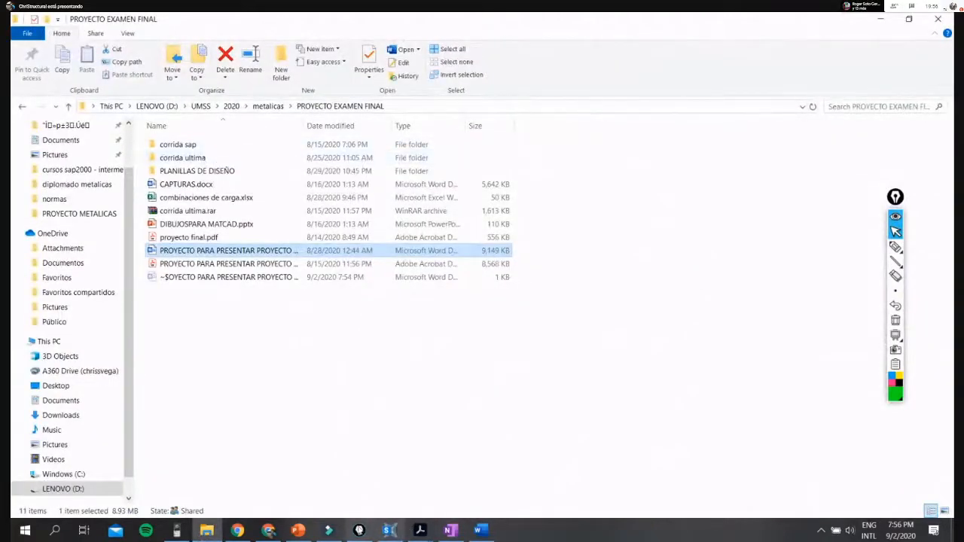
click(388, 530)
click(26, 33)
click(45, 69)
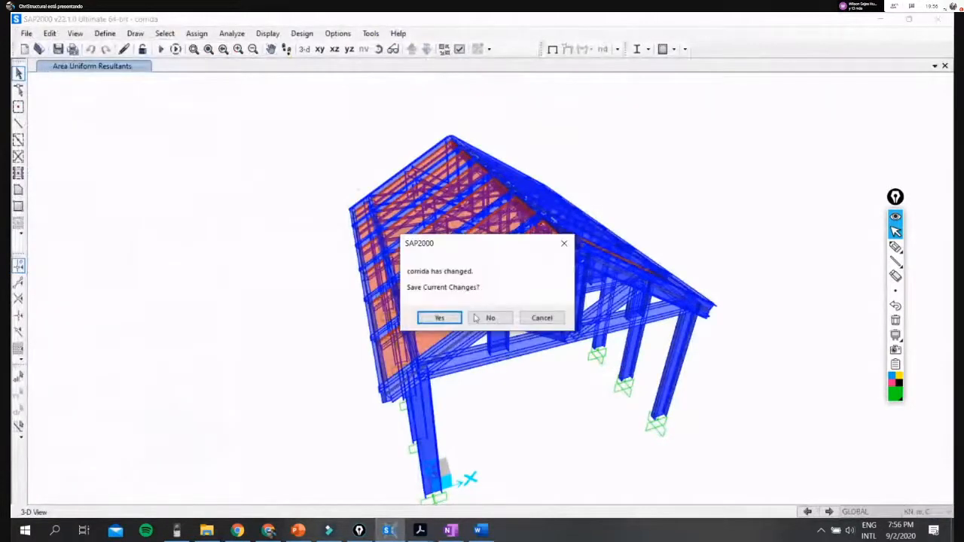
click(492, 317)
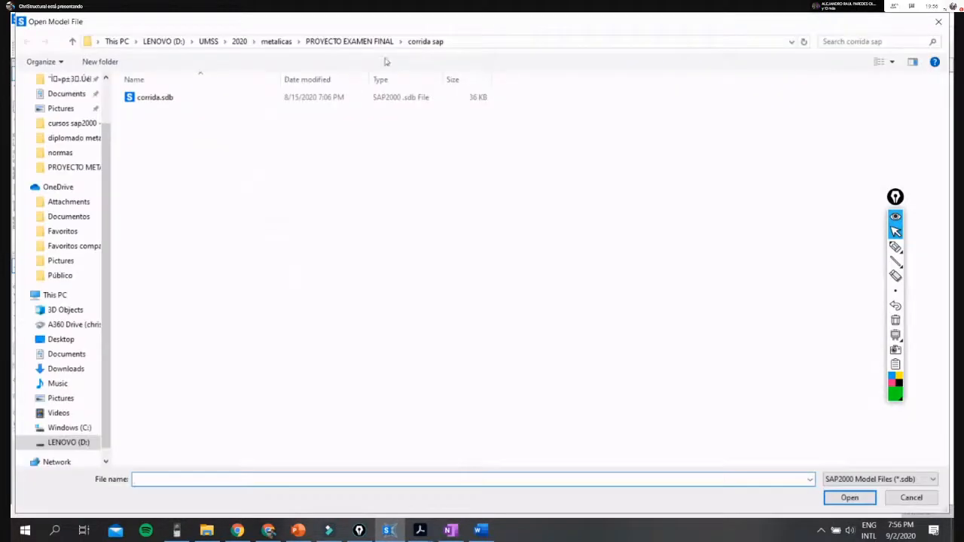
click(372, 43)
double_click(200, 111)
double_click(205, 106)
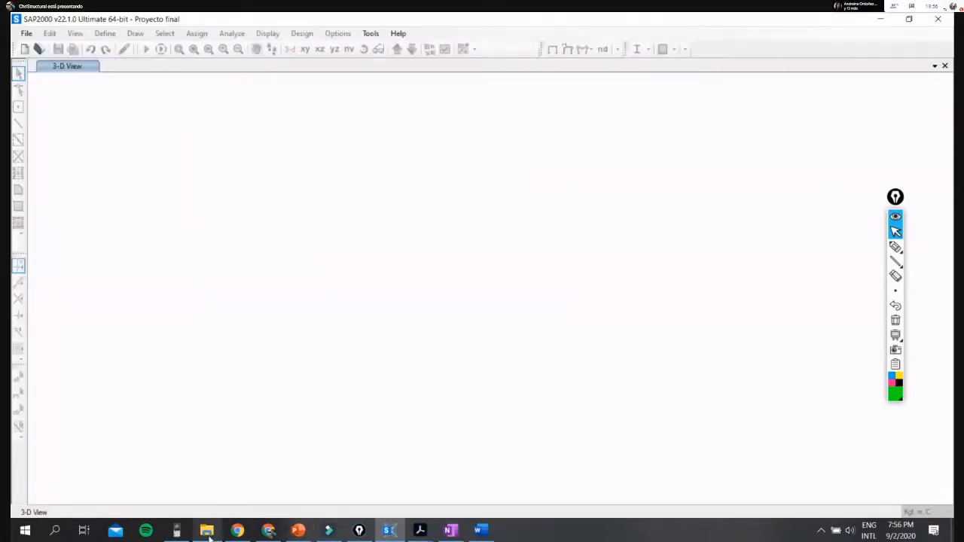
- Switch to File Explorer and open the PLANILLAS DE DISEÑO folder
click(208, 531)
double_click(201, 172)
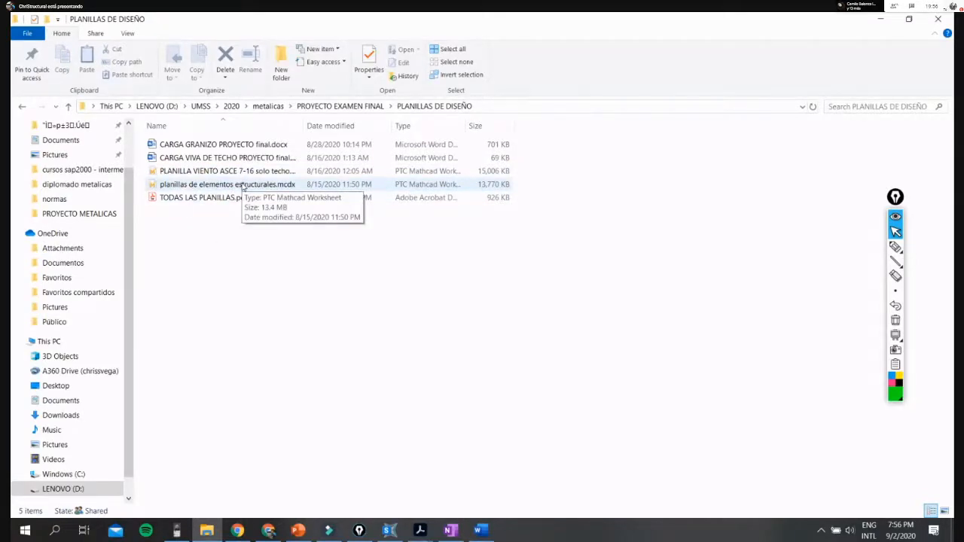
- Open the worksheet planillas de elementos estructurales.mcdx
click(245, 185)
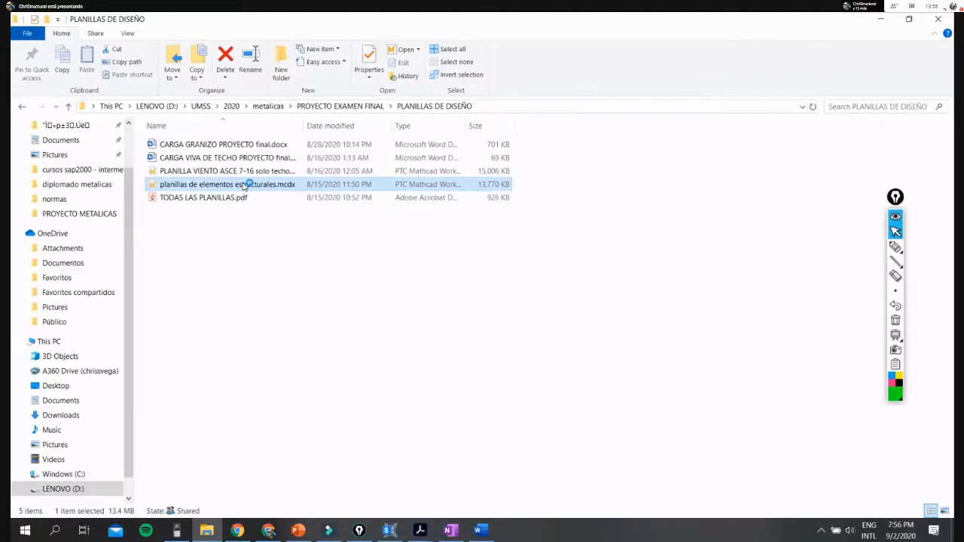
- Switch to SAP2000 and inspect the extruded Proyecto final roof model from several angles
click(393, 532)
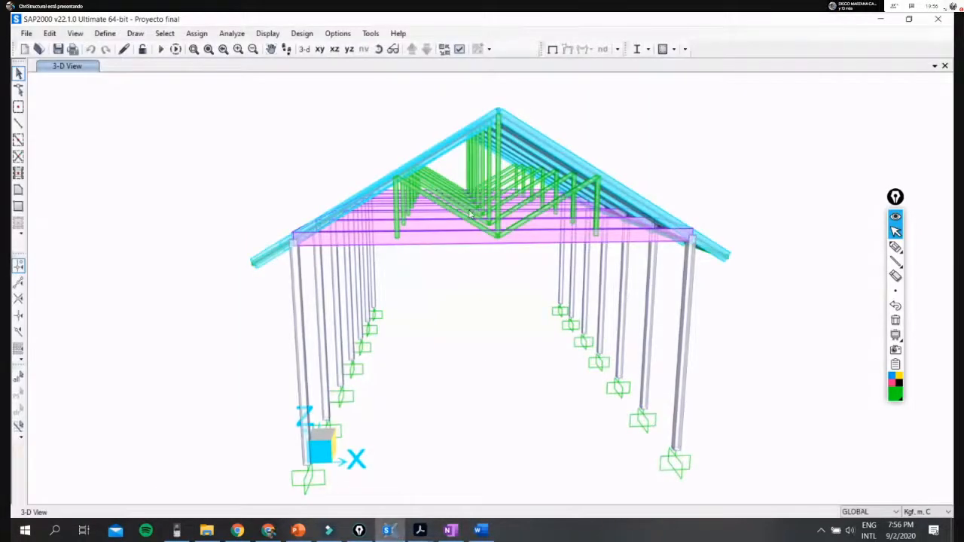
shift+middle_drag(392, 211, 735, 213)
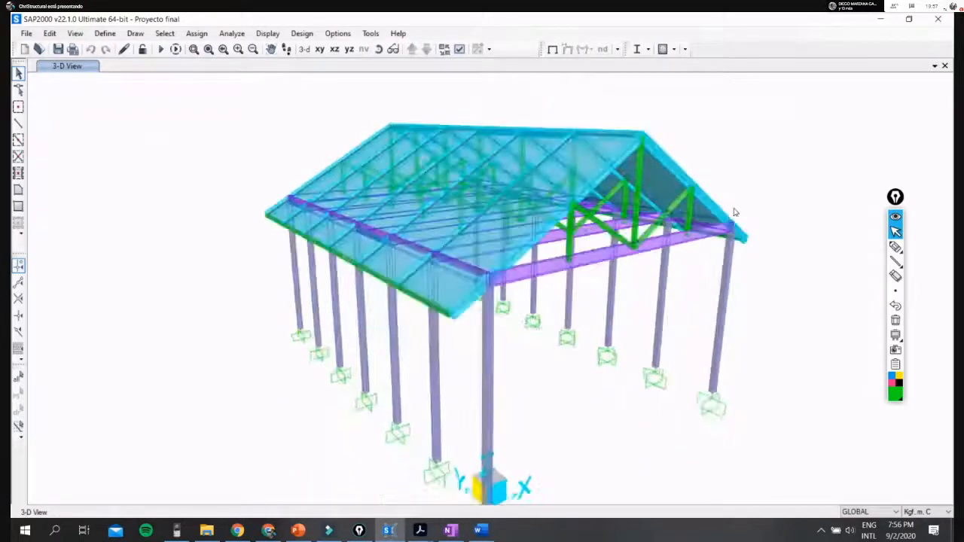
scroll(735, 212, up, 5)
scroll(709, 263, down, 5)
shift+middle_drag(693, 264, 509, 375)
scroll(539, 272, up, 5)
scroll(549, 276, down, 5)
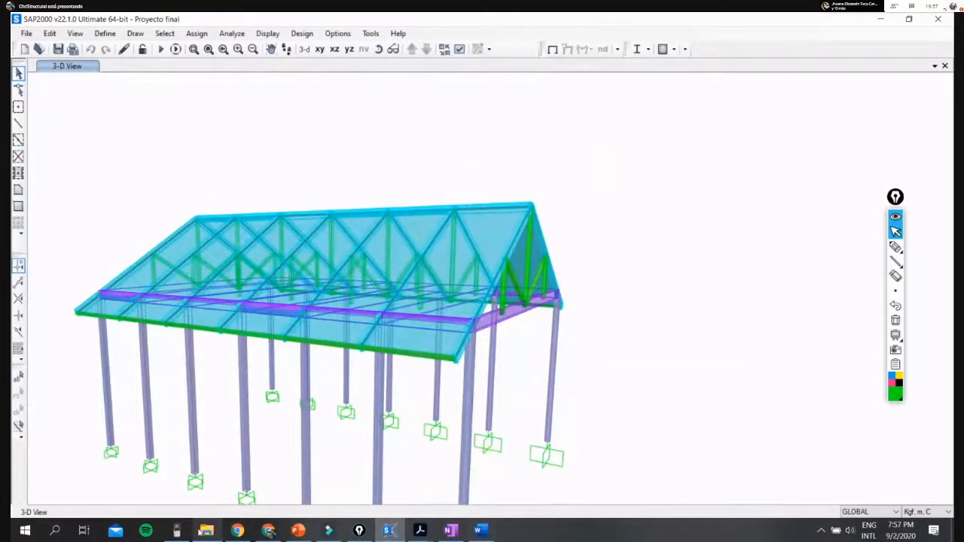
- Switch to File Explorer, go up to the PROYECTO EXAMEN FINAL folder and open proyecto final.pdf without printing it
click(206, 531)
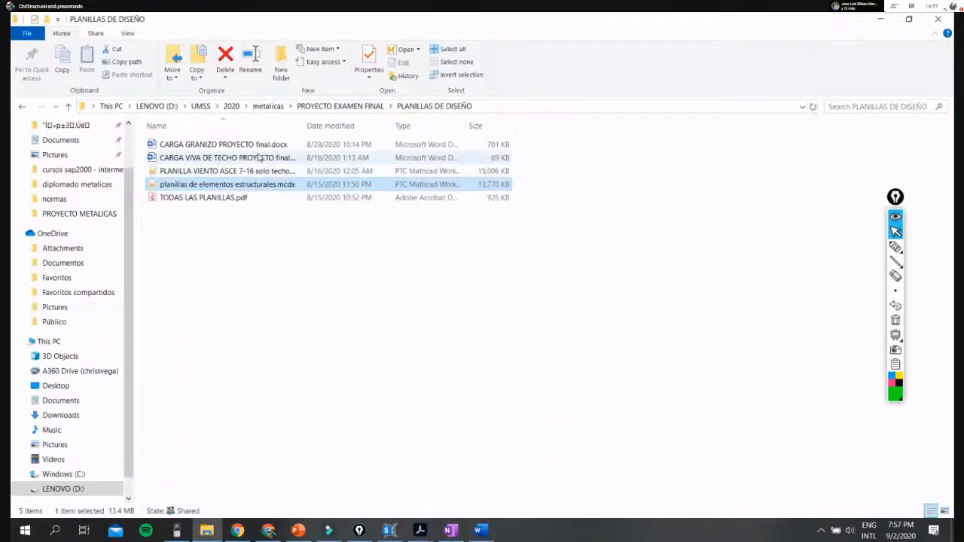
click(340, 107)
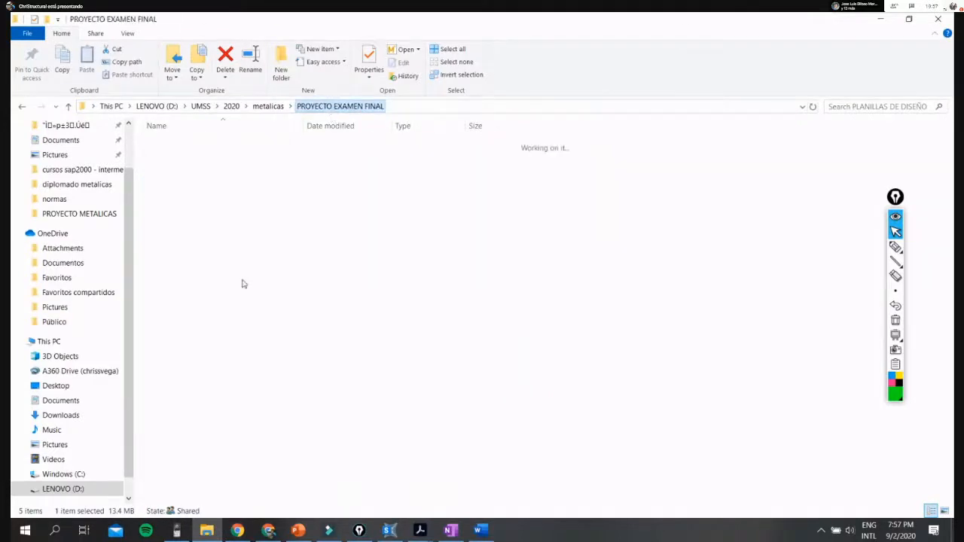
click(237, 264)
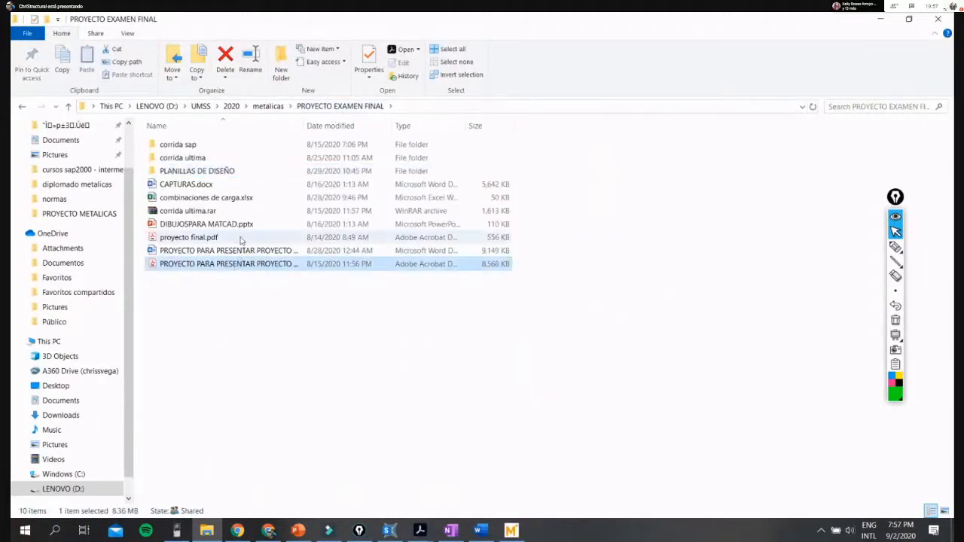
click(235, 238)
double_click(234, 240)
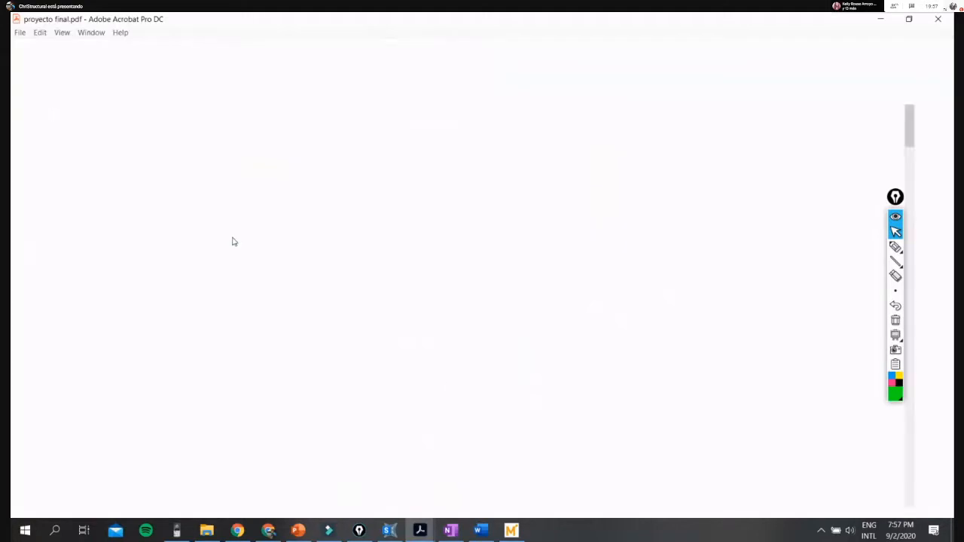
key(ctrl+p)
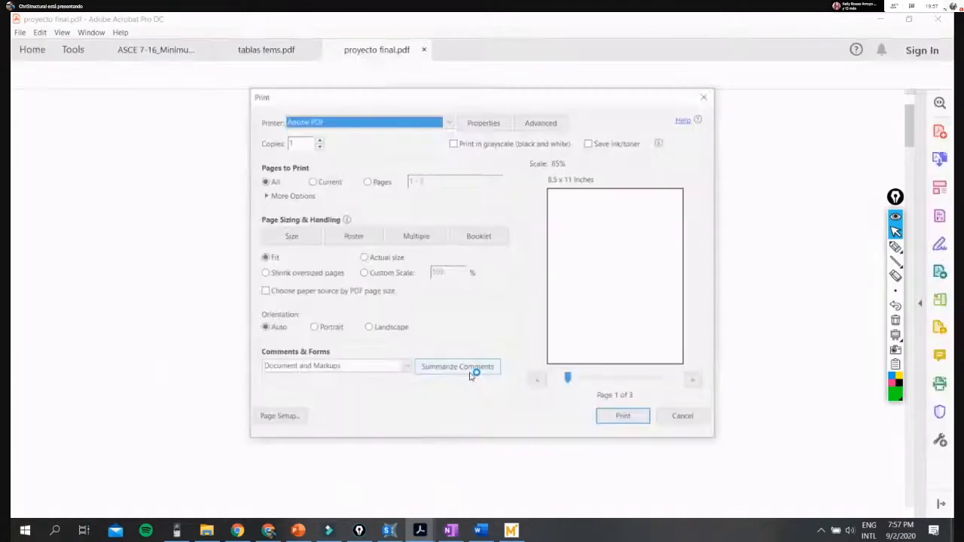
click(686, 418)
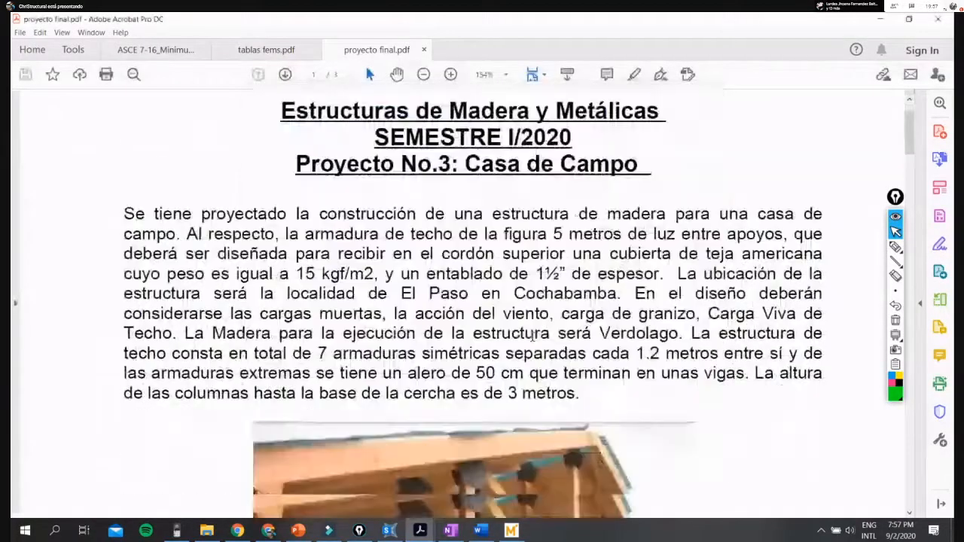
- Read the Casa de Campo project statement down to the timber roof photo
scroll(533, 337, down, 1)
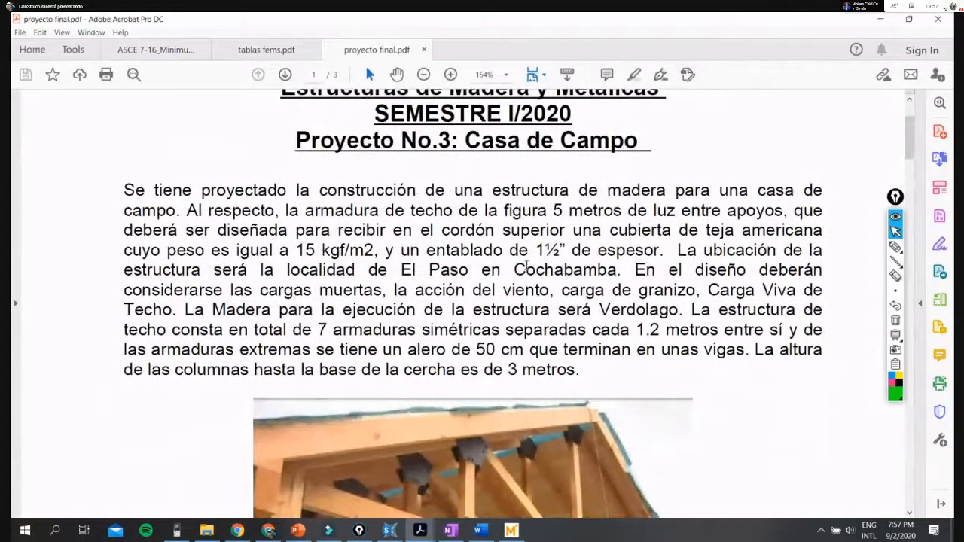
scroll(487, 299, down, 3)
scroll(487, 301, up, 3)
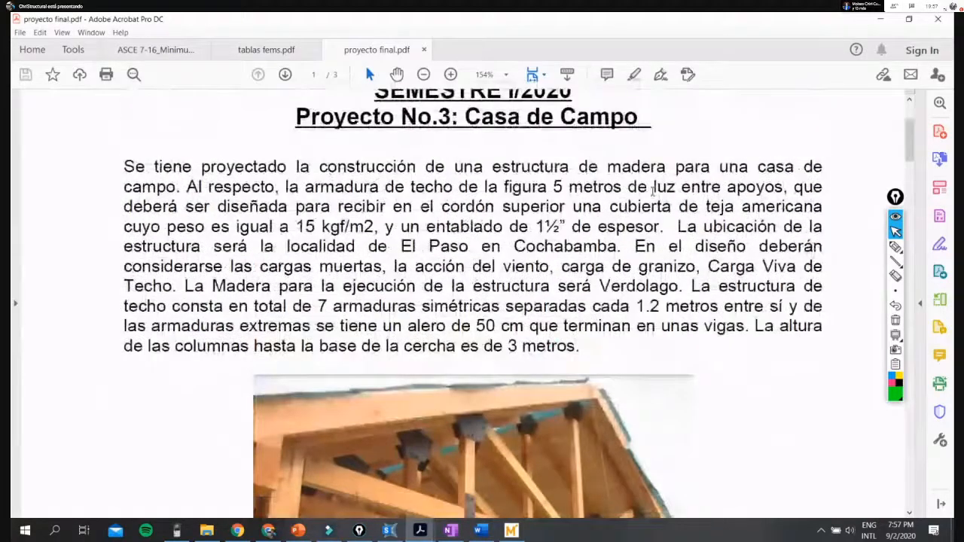
scroll(701, 233, down, 2)
scroll(700, 233, down, 3)
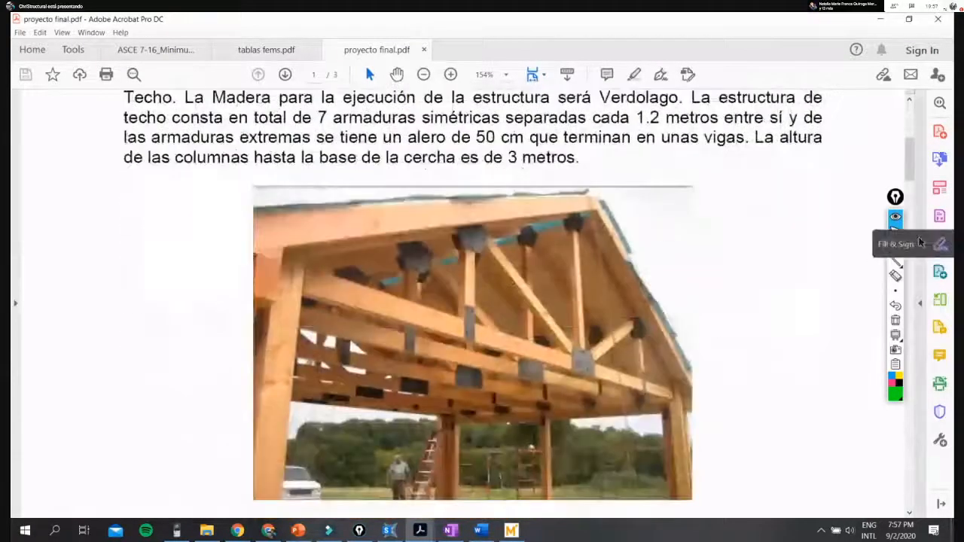
- Mark the truss span between its two supports on the photo with the green pen, and clear the annotation
click(896, 247)
mouse_move(278, 283)
mouse_down()
mouse_move(749, 383)
mouse_move(667, 401)
mouse_up()
click(896, 232)
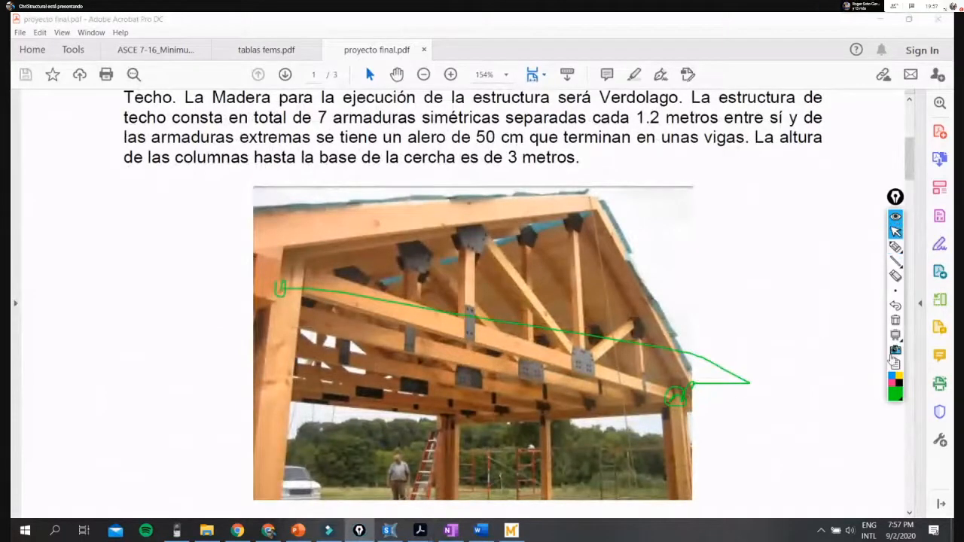
scroll(841, 326, up, 1)
scroll(841, 326, up, 2)
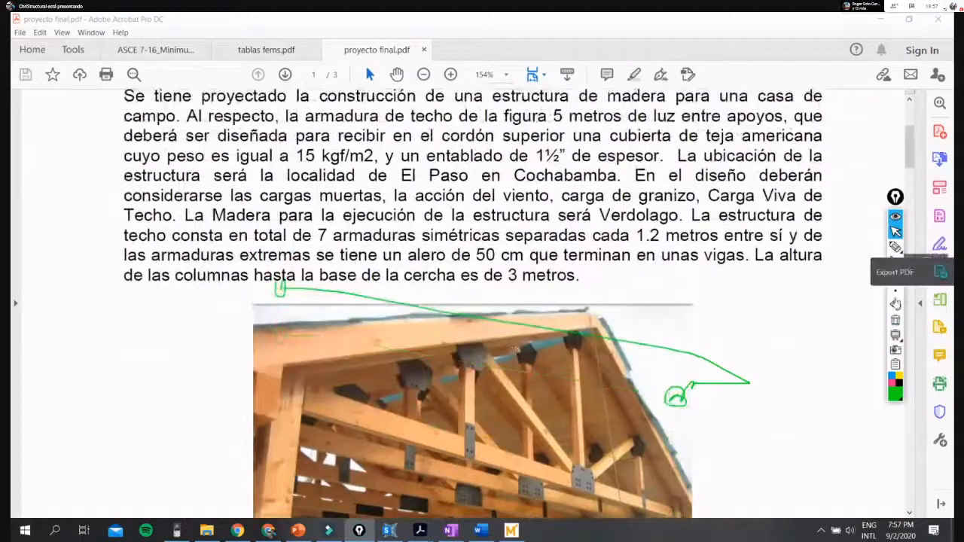
click(898, 323)
- Point out the 1½" planking thickness and the Cochabamba location in the project statement by selecting the text
scroll(866, 324, up, 1)
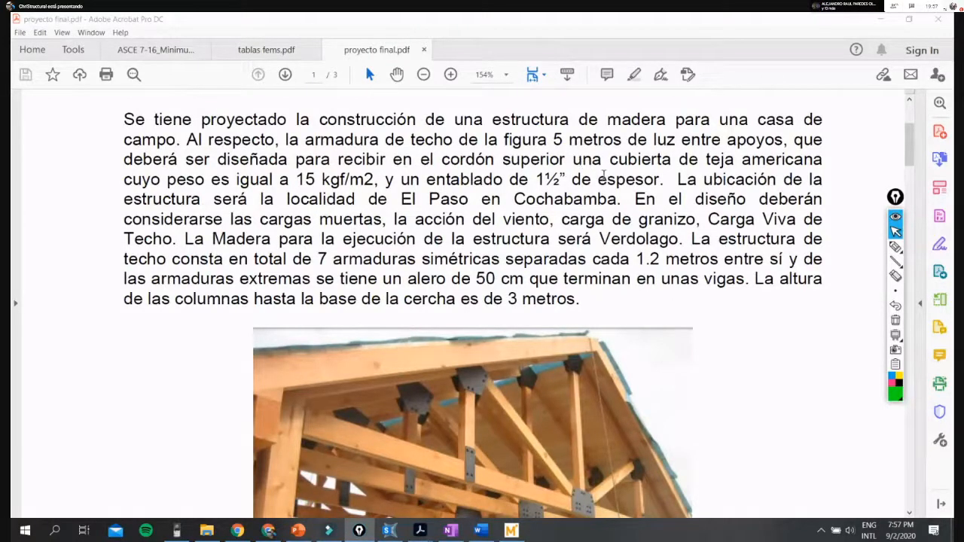
scroll(604, 175, up, 1)
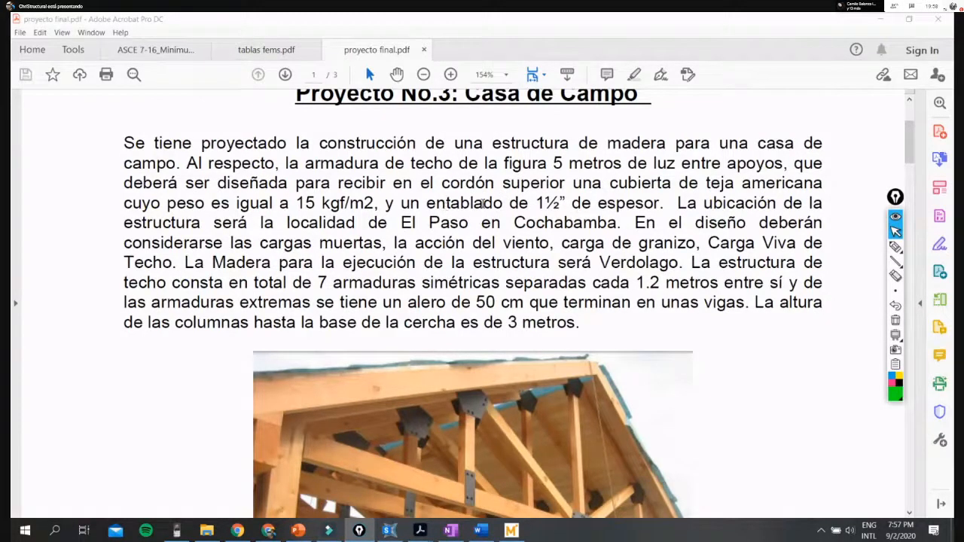
drag(427, 204, 662, 205)
click(582, 205)
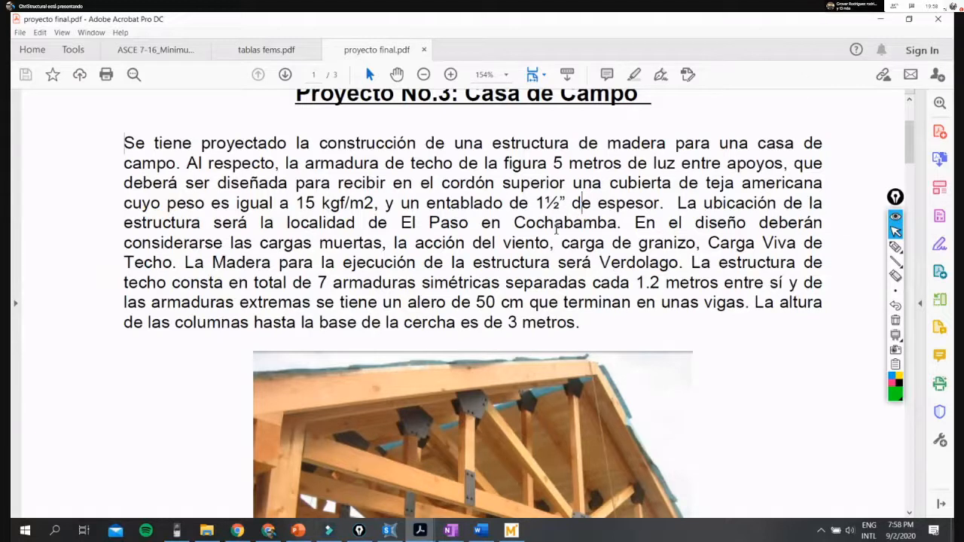
drag(516, 228, 618, 228)
click(580, 241)
- Point out the required design loads and the Verdolago wood in the project statement by selecting the text
drag(637, 223, 797, 244)
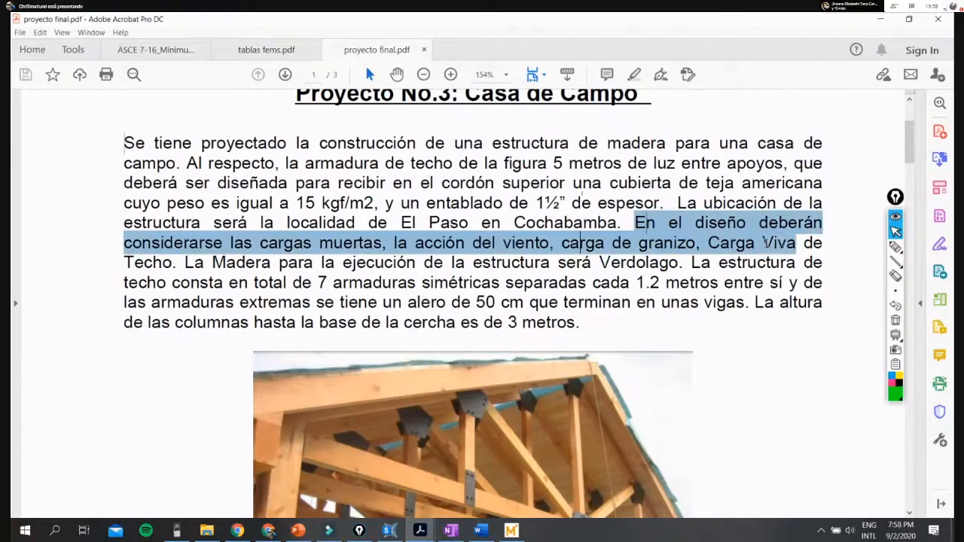
click(320, 244)
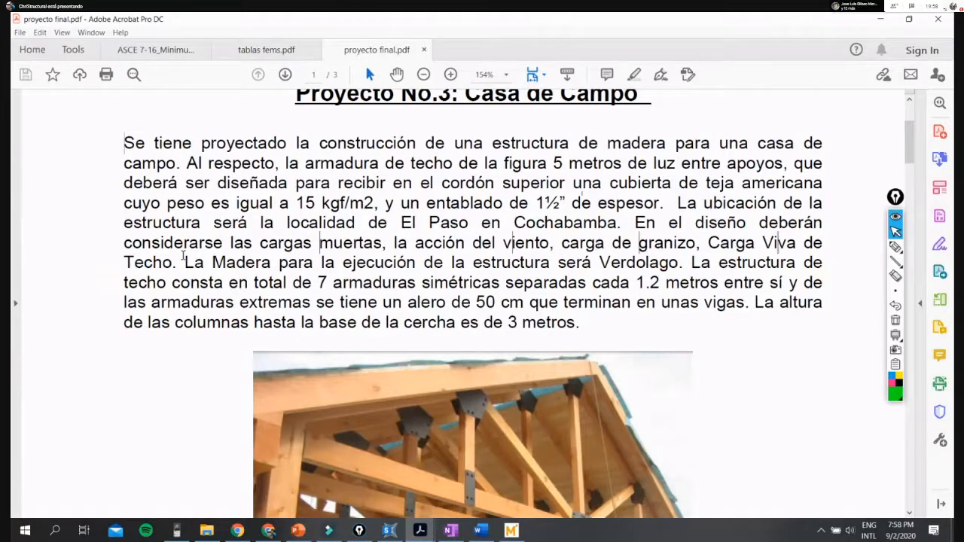
drag(414, 243, 174, 265)
click(334, 263)
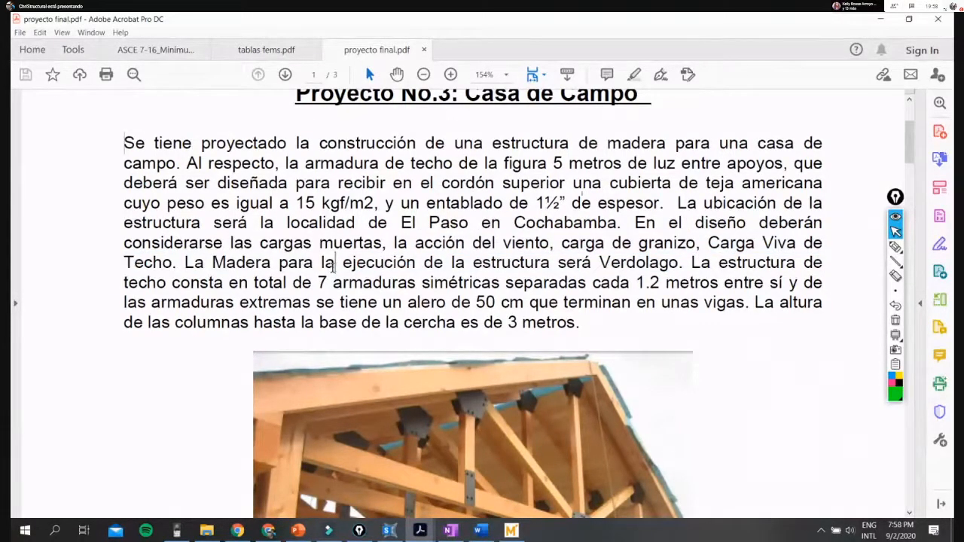
drag(601, 263, 681, 263)
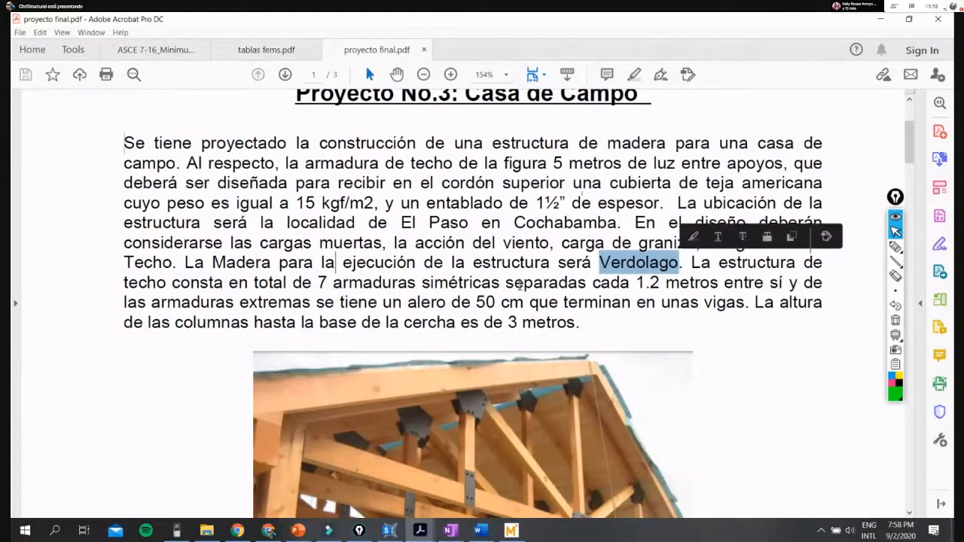
click(517, 284)
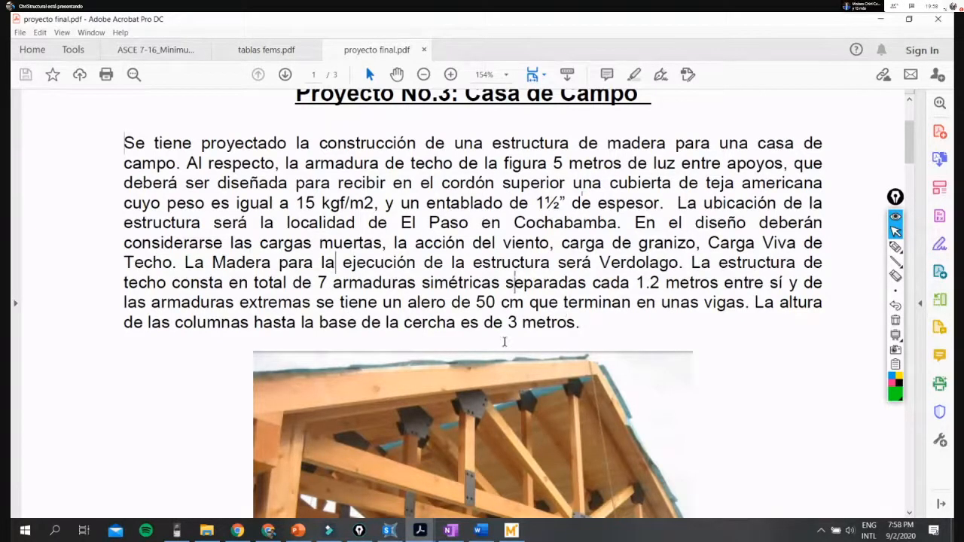
- Compare the timber roof photo with the statement's description of the trusses, eaves and columns, selecting the word armaduras
scroll(505, 342, down, 1)
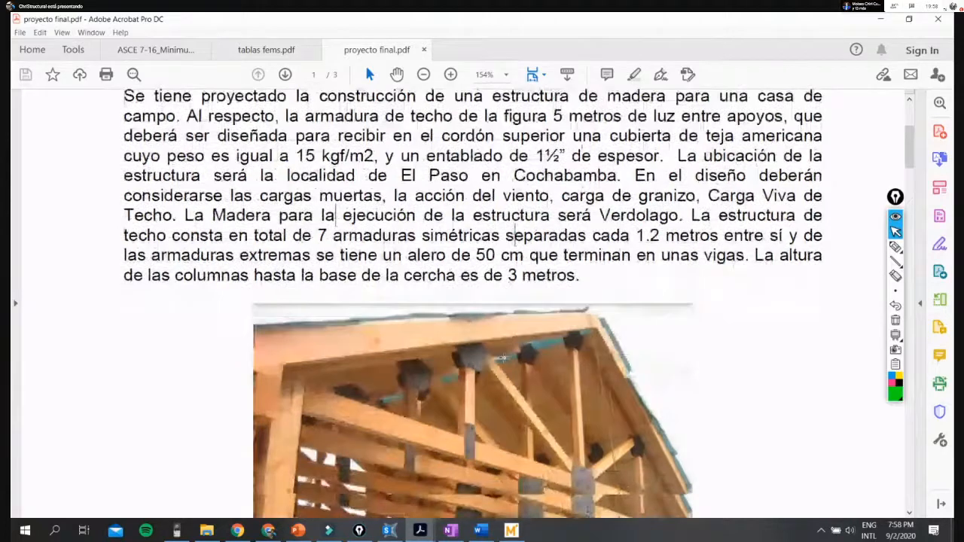
scroll(505, 342, down, 4)
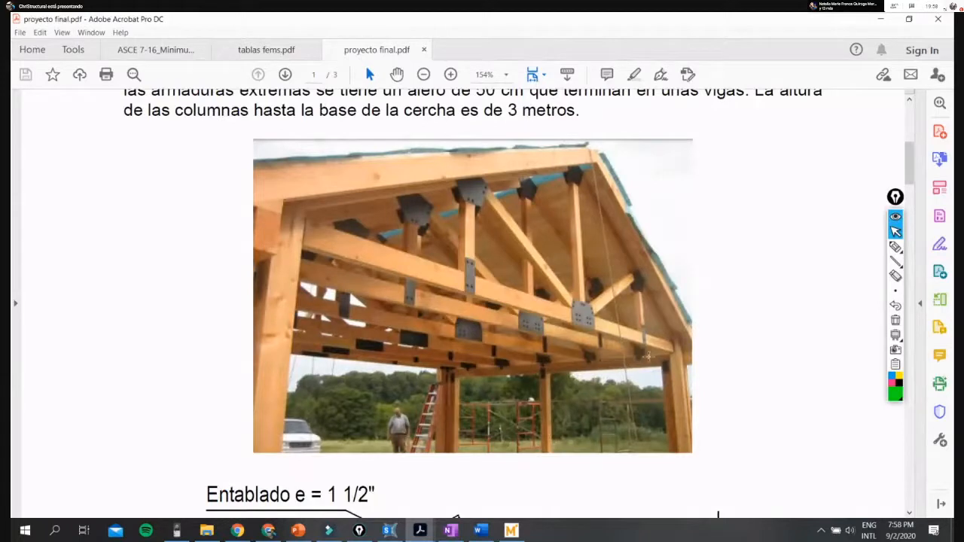
scroll(393, 324, up, 2)
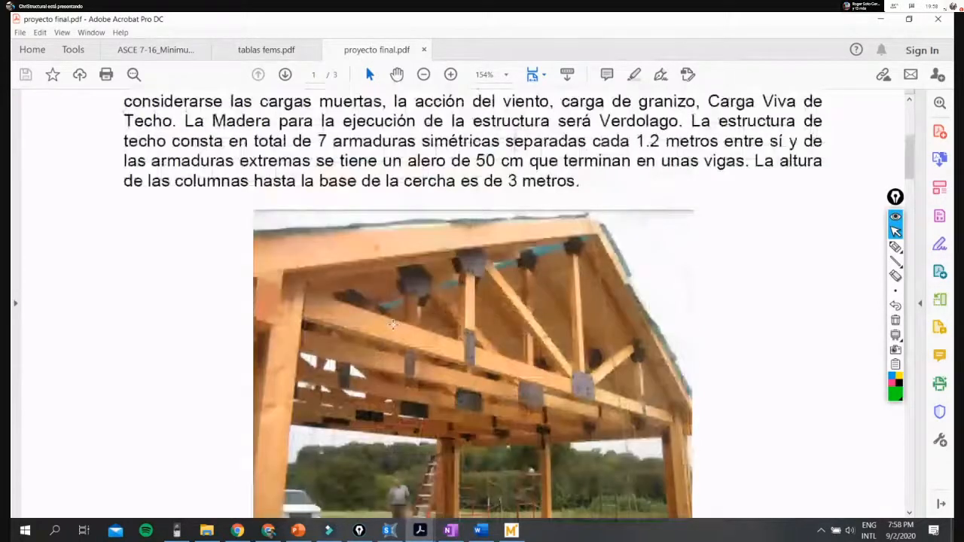
scroll(392, 324, up, 4)
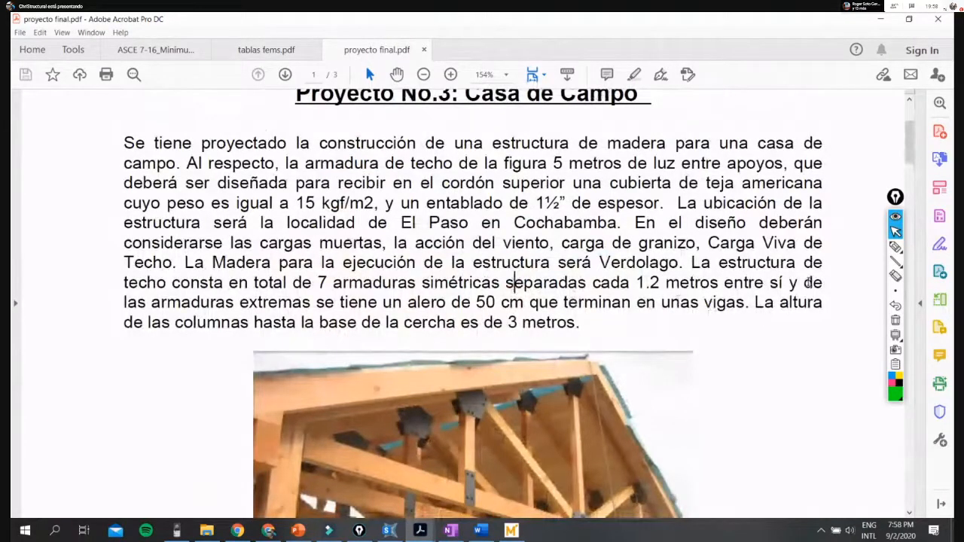
double_click(335, 283)
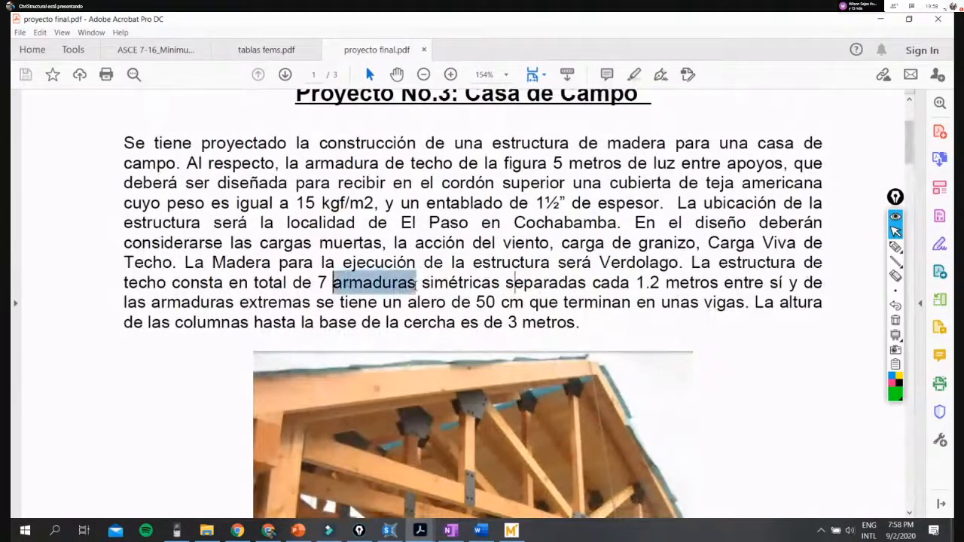
click(409, 330)
scroll(410, 331, down, 2)
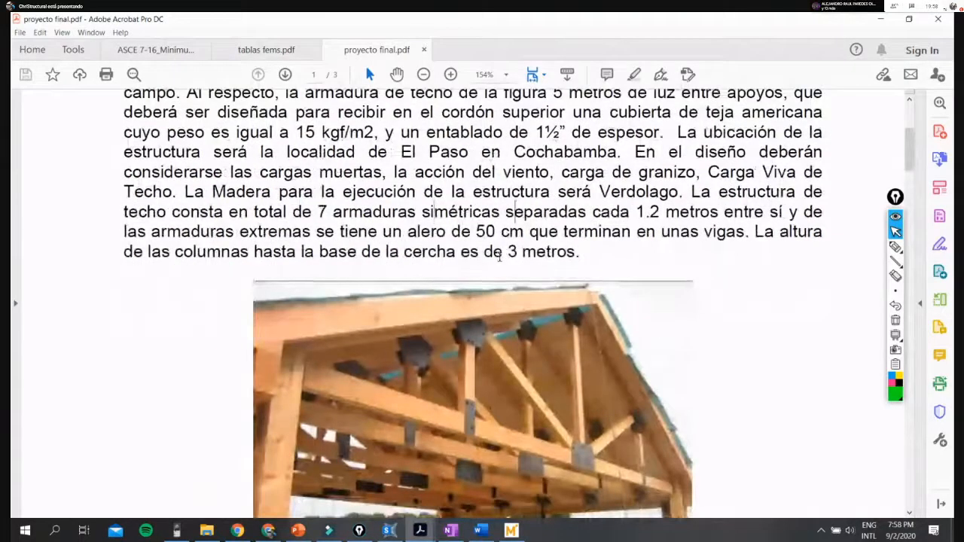
scroll(516, 253, up, 1)
scroll(528, 256, down, 2)
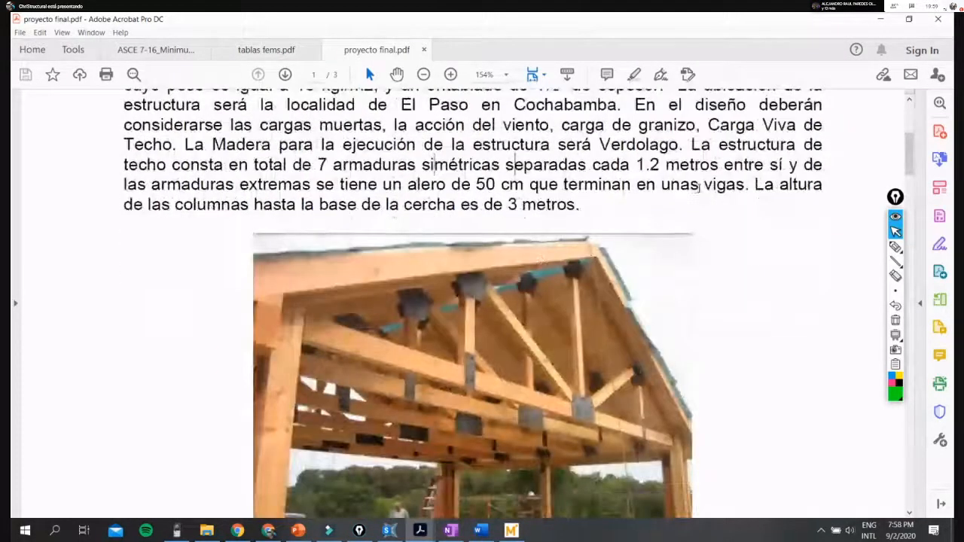
scroll(712, 241, down, 1)
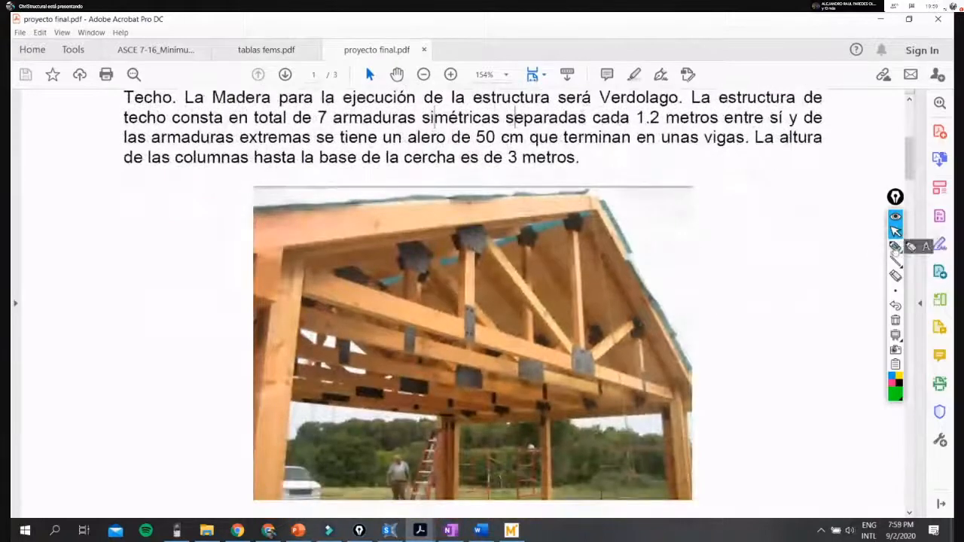
- Sketch the eave overhang labelled 50 and trace the front column on the photo in green, and clear the annotations
click(896, 247)
drag(428, 224, 154, 261)
mouse_move(258, 257)
mouse_down()
mouse_move(259, 288)
mouse_move(251, 279)
mouse_up()
mouse_move(151, 263)
mouse_down()
mouse_move(148, 284)
mouse_move(261, 288)
mouse_move(267, 302)
mouse_up()
mouse_move(170, 309)
mouse_down()
mouse_move(166, 337)
mouse_move(214, 315)
mouse_up()
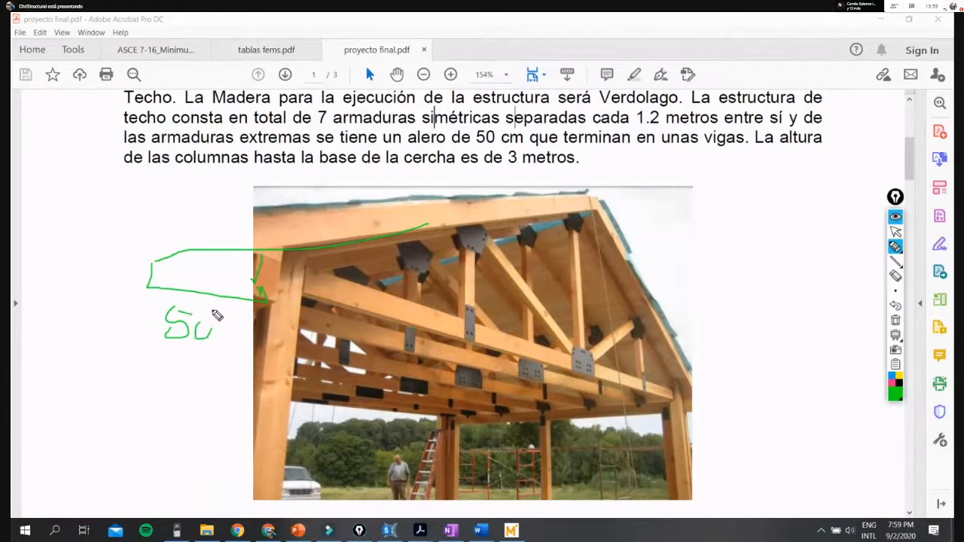
drag(268, 343, 262, 488)
drag(280, 319, 280, 444)
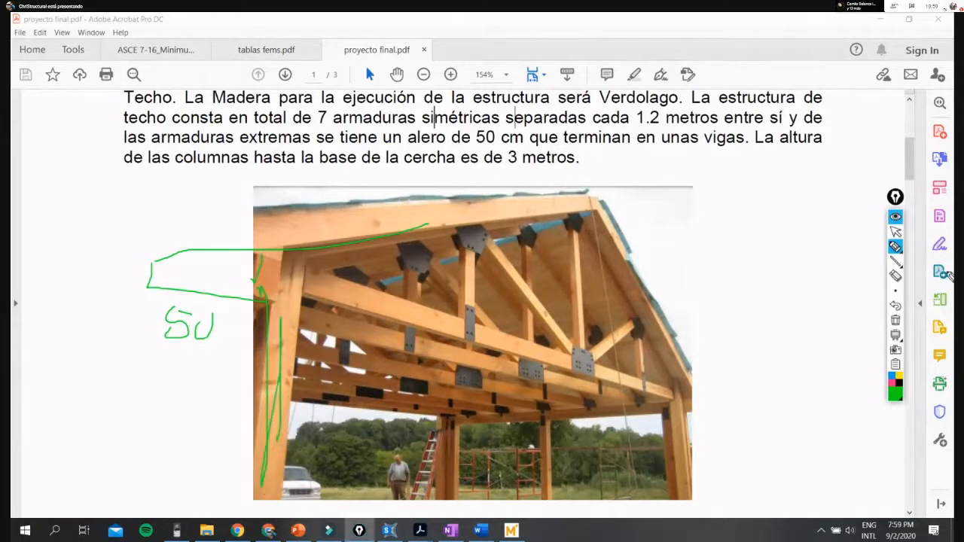
click(896, 321)
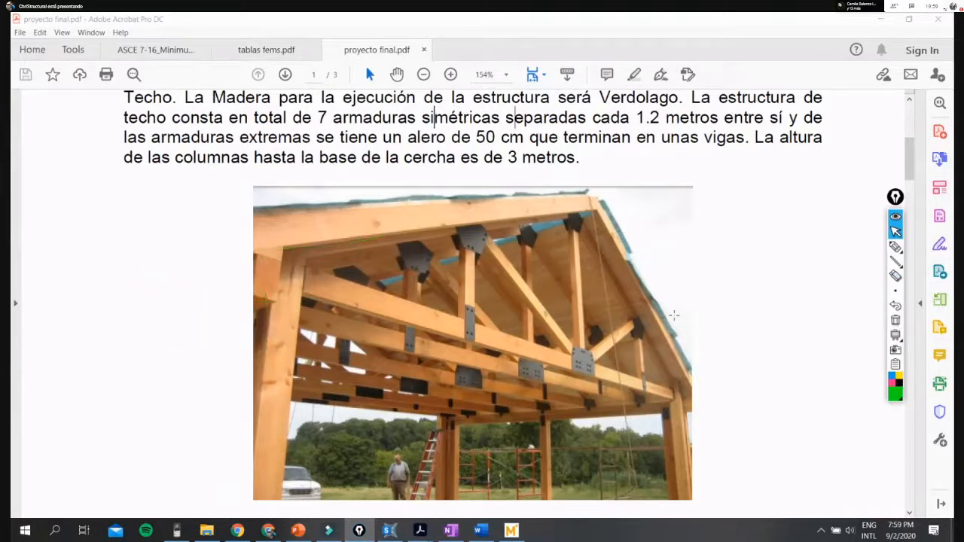
scroll(674, 316, up, 2)
scroll(674, 316, up, 4)
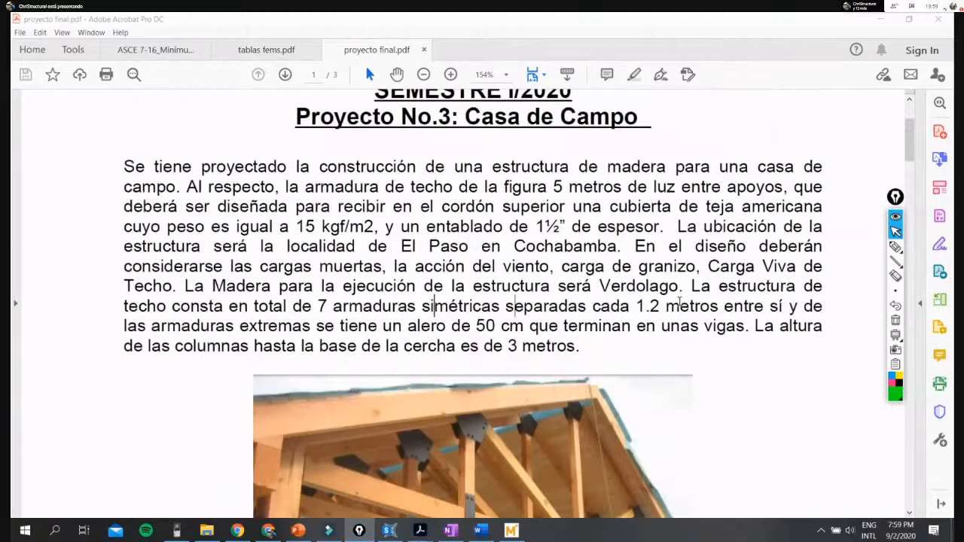
- Compare the truss drawing's 5.00 m span, 1.50 m height and 1 1/2" planking with the description in the project statement
scroll(383, 355, down, 15)
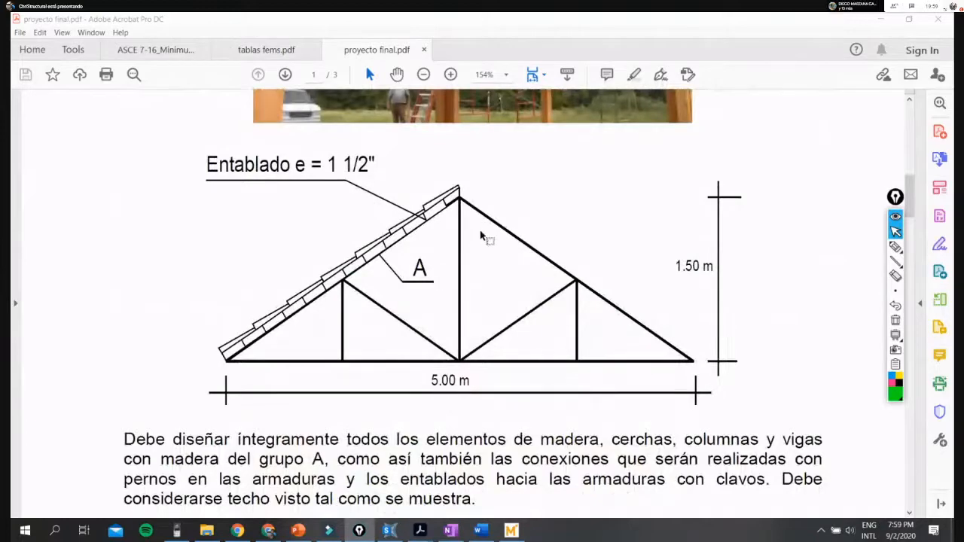
scroll(500, 243, up, 10)
scroll(495, 334, down, 10)
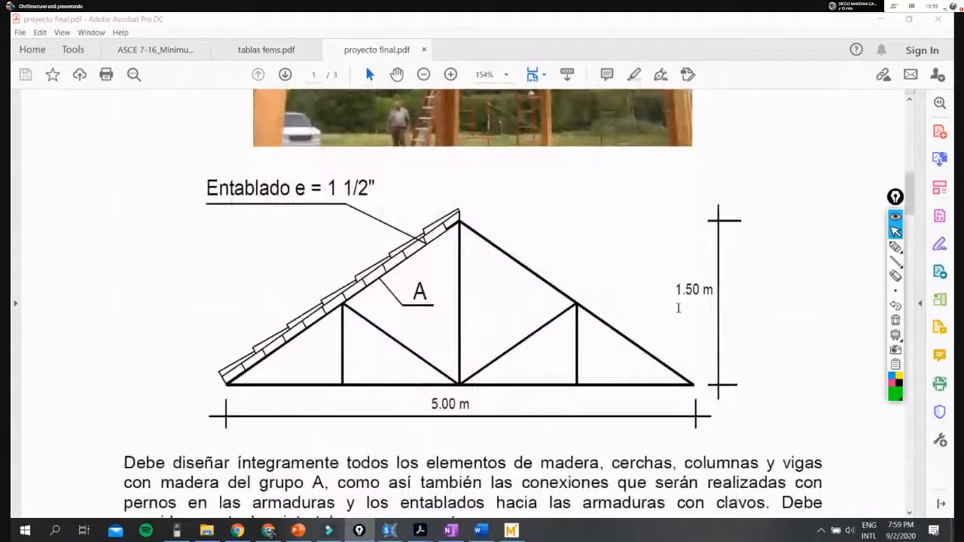
scroll(461, 273, up, 1)
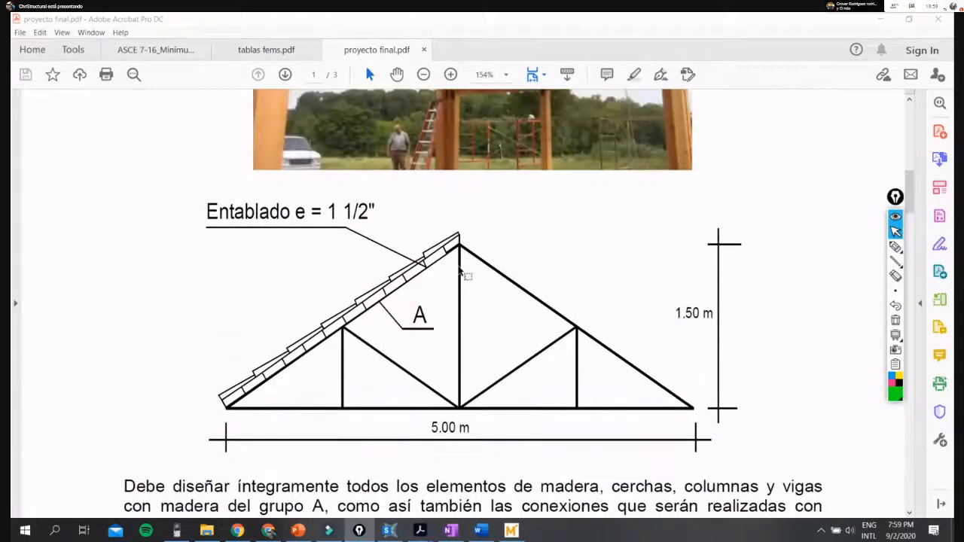
scroll(461, 273, down, 5)
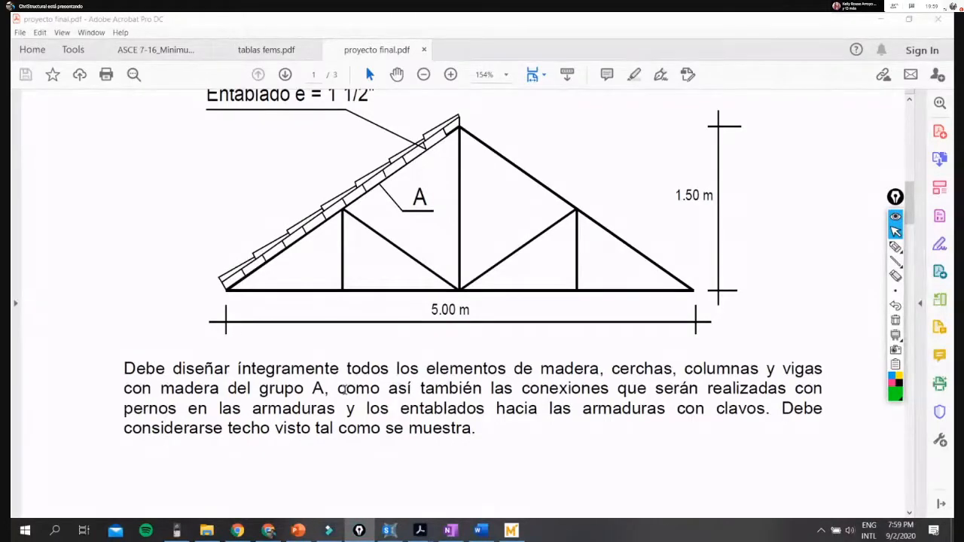
scroll(532, 348, up, 10)
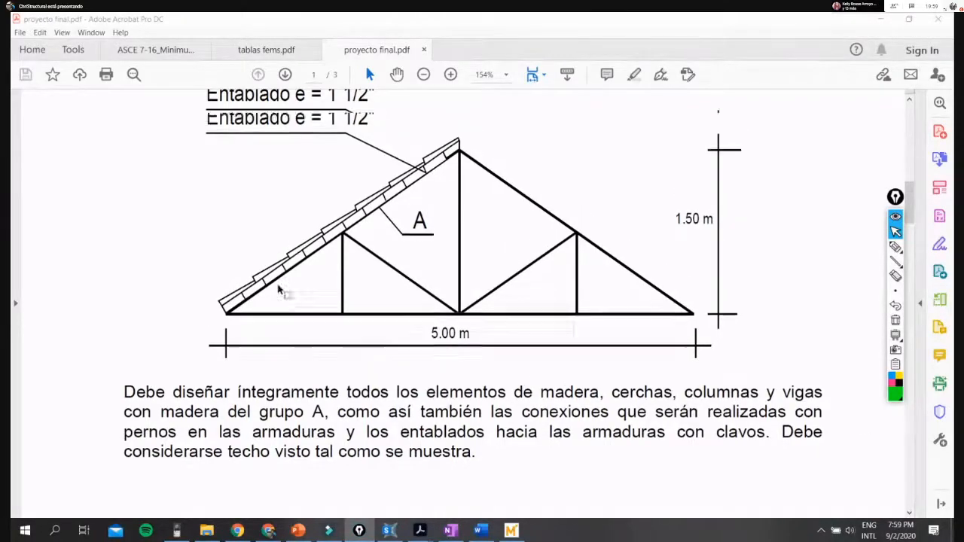
scroll(461, 283, up, 2)
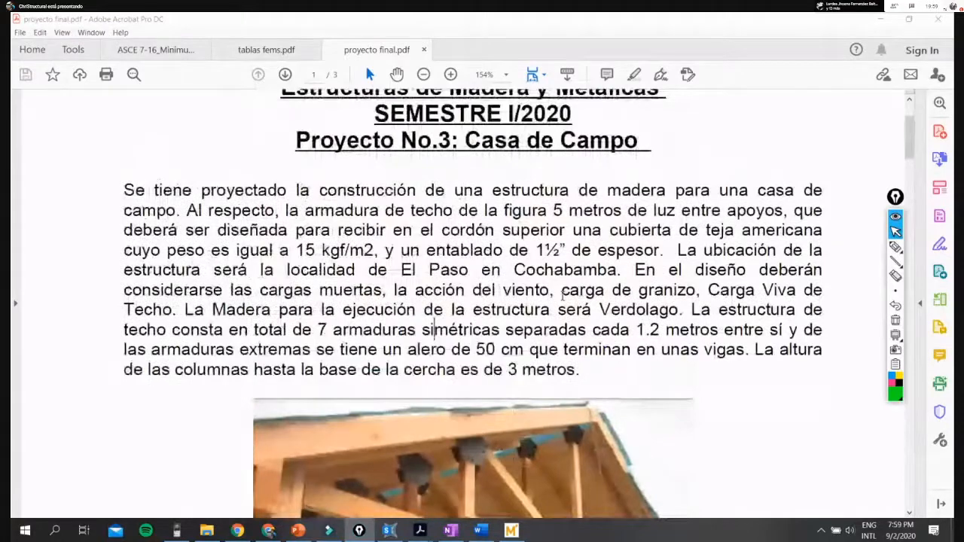
scroll(561, 296, down, 12)
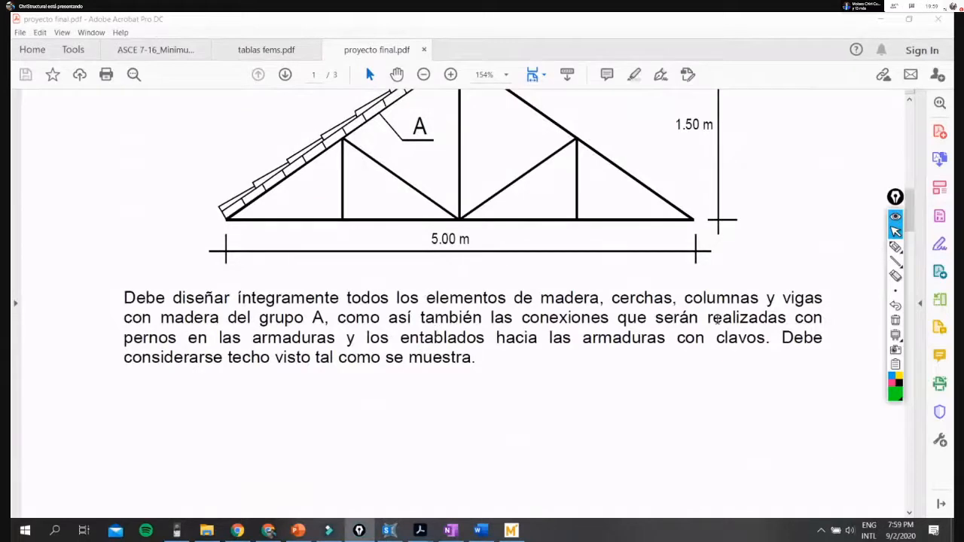
- Point out the elements required in group A wood and the bolted and nailed connection requirements by selecting the text below the truss drawing
drag(521, 318, 627, 320)
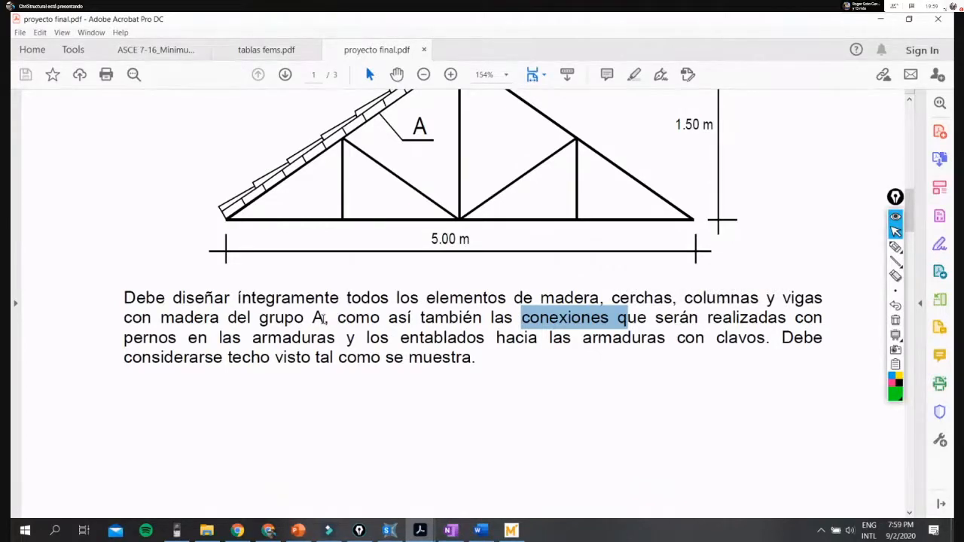
drag(324, 318, 124, 298)
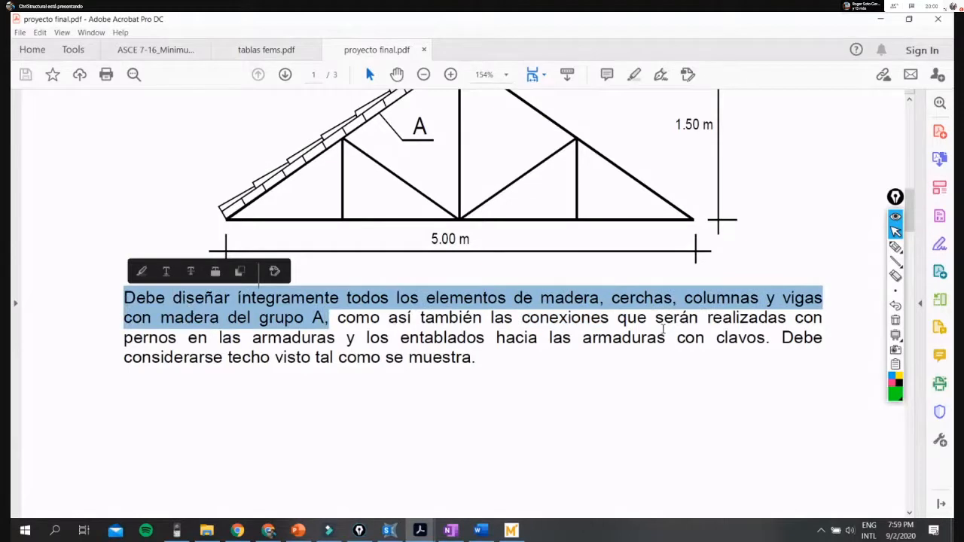
click(666, 338)
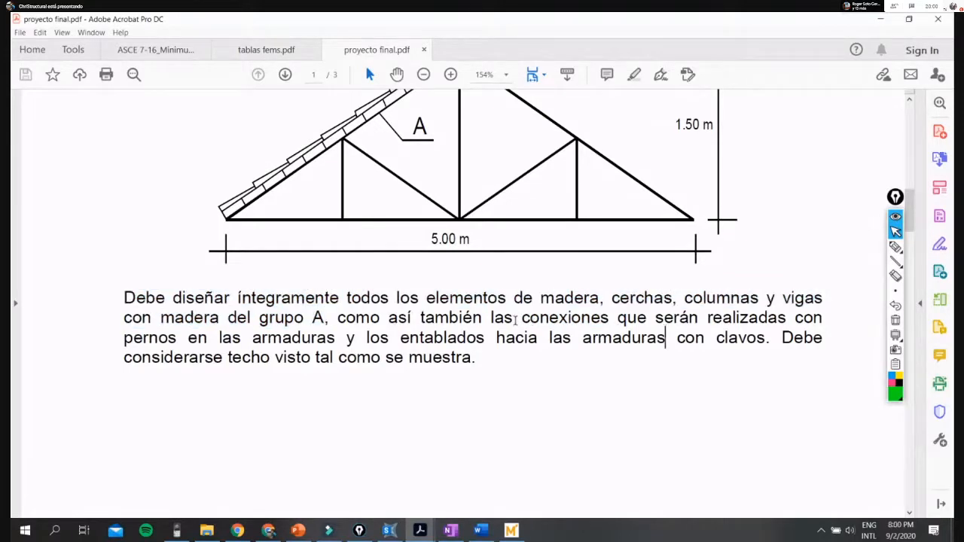
drag(517, 318, 663, 339)
click(431, 339)
scroll(456, 389, down, 3)
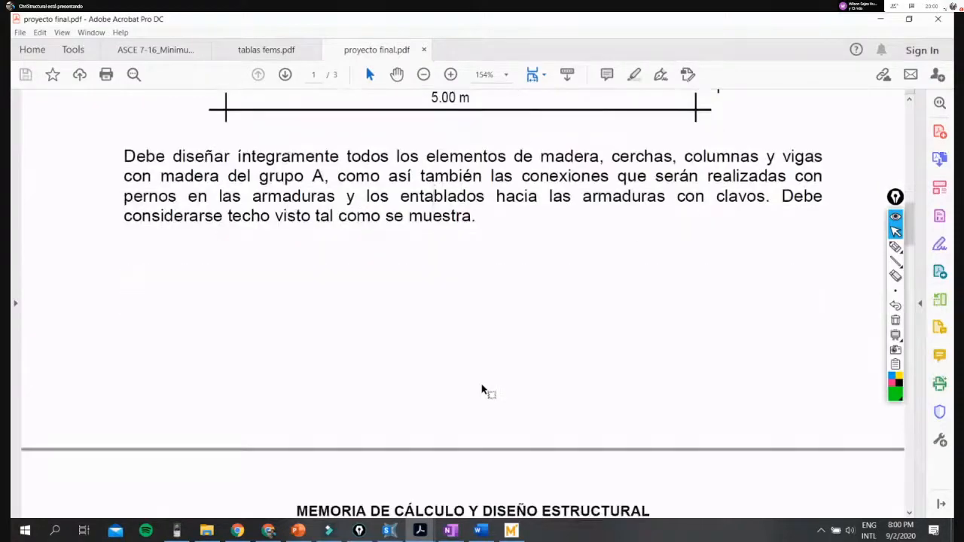
key(super+e)
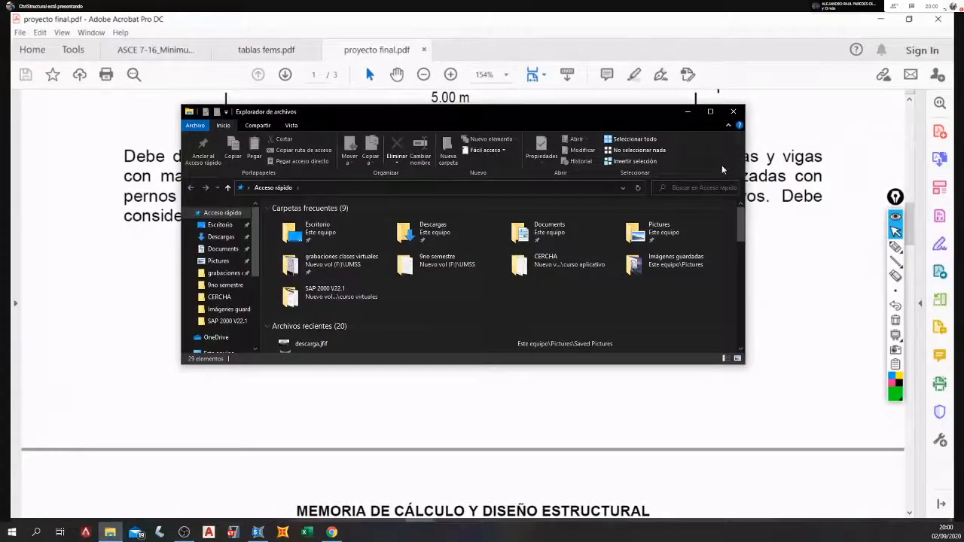
drag(590, 117, 963, 128)
click(527, 209)
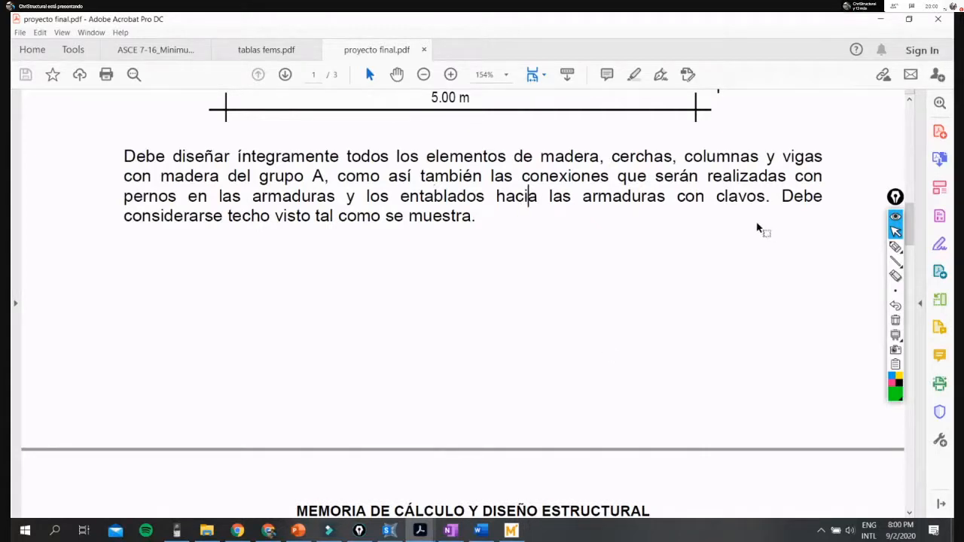
- Show the minimum project index on page 3 and point out the applied standards and calculation programs by selecting the text
scroll(708, 302, down, 3)
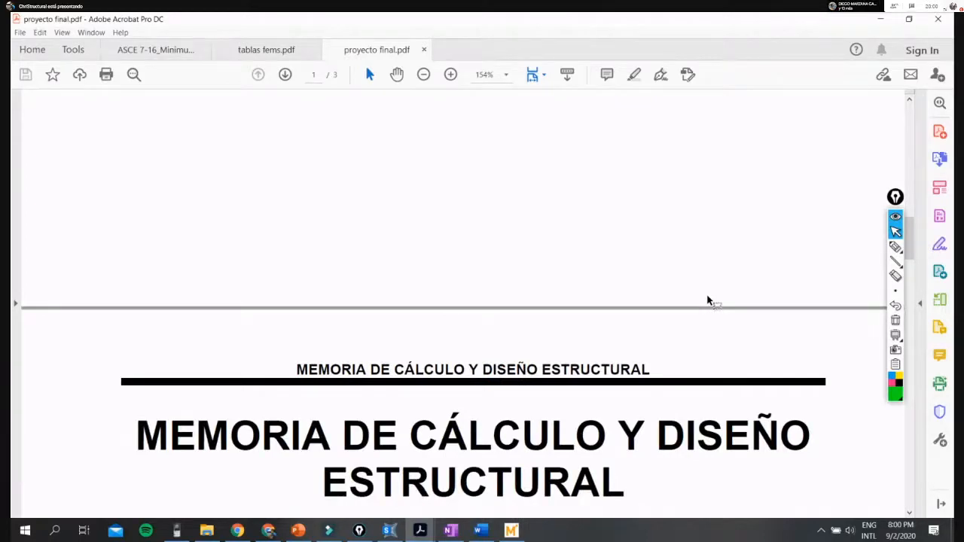
scroll(709, 302, down, 15)
scroll(463, 345, down, 4)
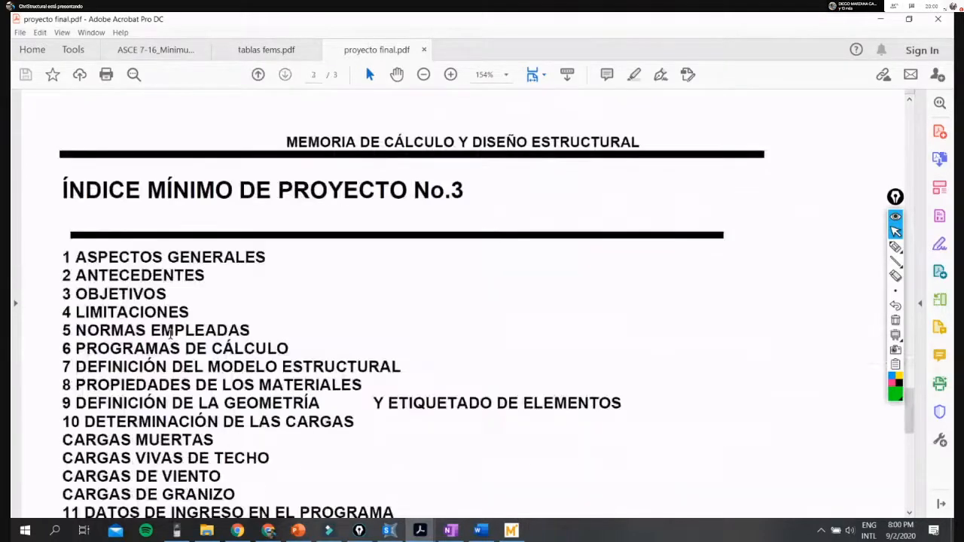
scroll(171, 336, down, 4)
scroll(171, 328, up, 2)
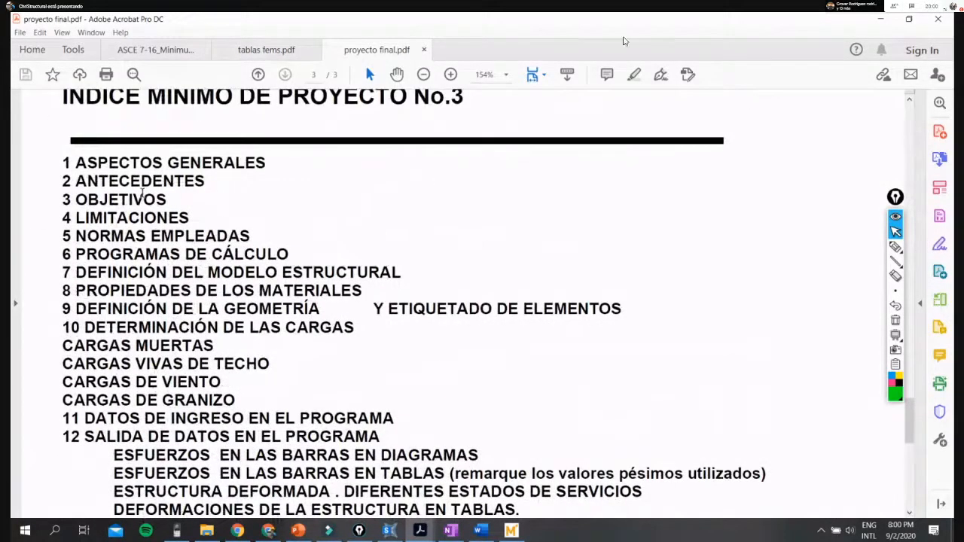
key(ctrl+n)
key(ctrl+w)
drag(87, 238, 290, 257)
click(247, 265)
- Point out the material properties and geometry definition items by selecting the text, and review the rest of the index
scroll(482, 301, down, 1)
drag(76, 266, 363, 269)
drag(75, 285, 320, 295)
scroll(264, 291, down, 2)
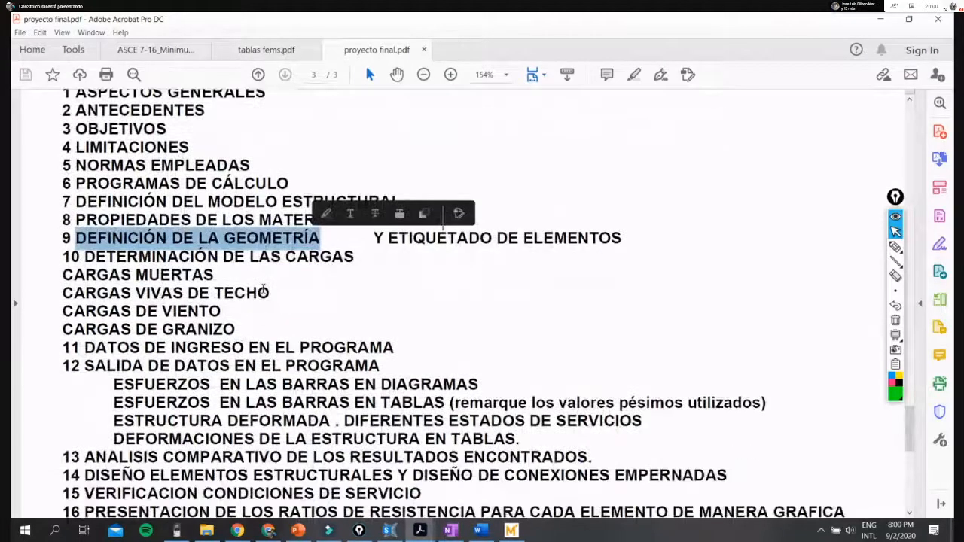
scroll(242, 294, down, 10)
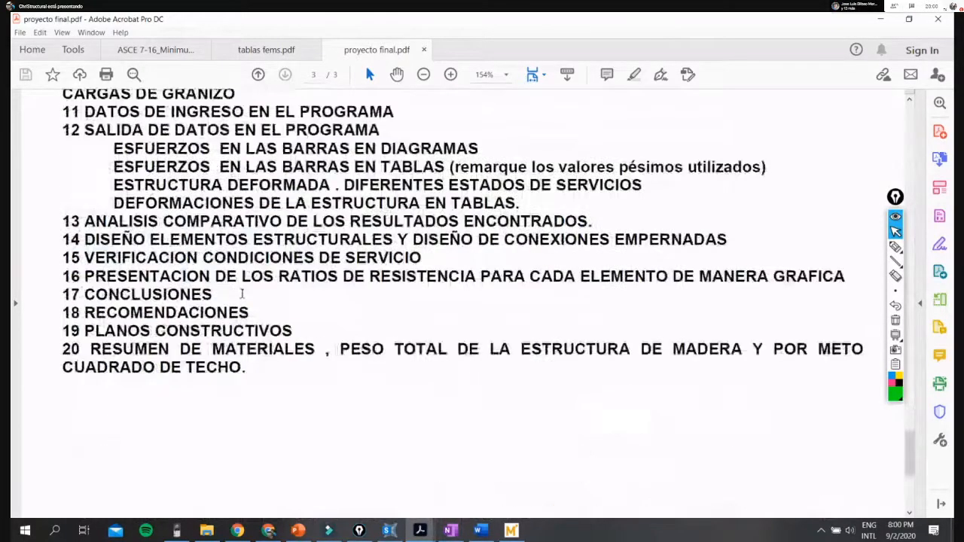
scroll(296, 369, up, 7)
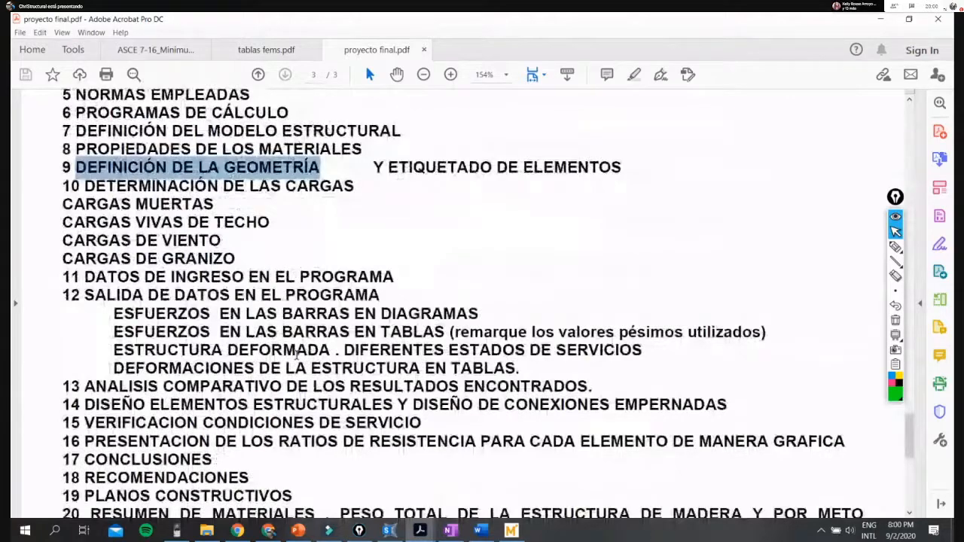
- Return from the index to the Casa de Campo description and roof photo on page 1
mouse_move(479, 531)
click(485, 501)
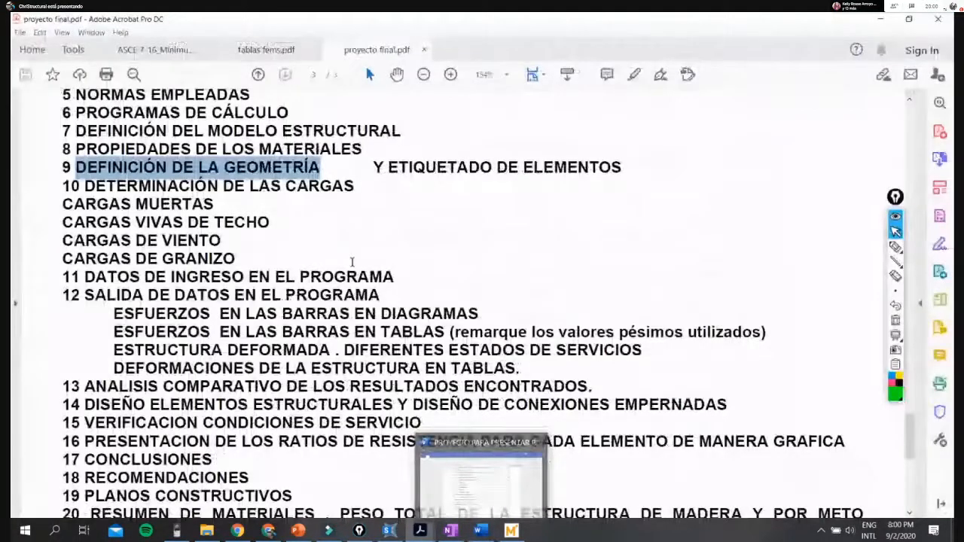
scroll(317, 347, up, 1)
scroll(317, 345, up, 10)
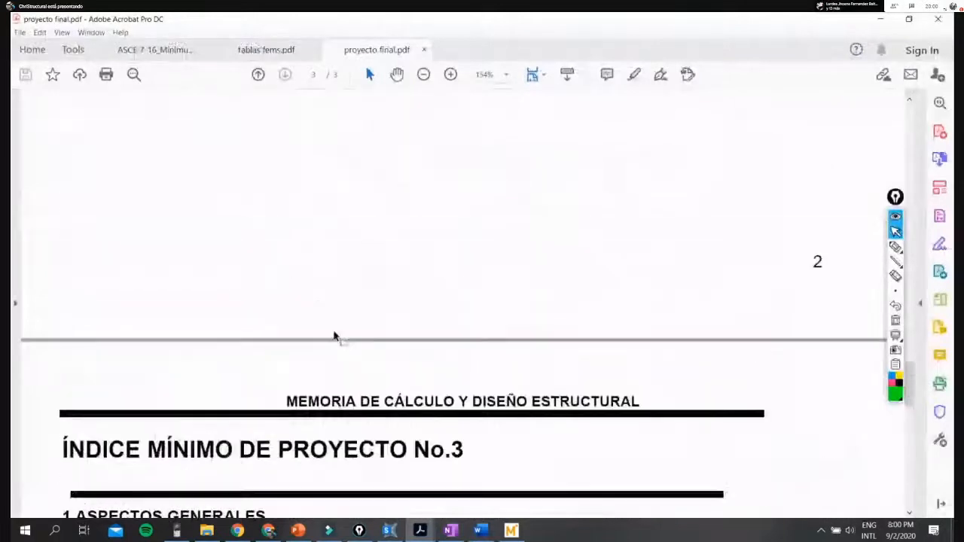
scroll(392, 377, up, 10)
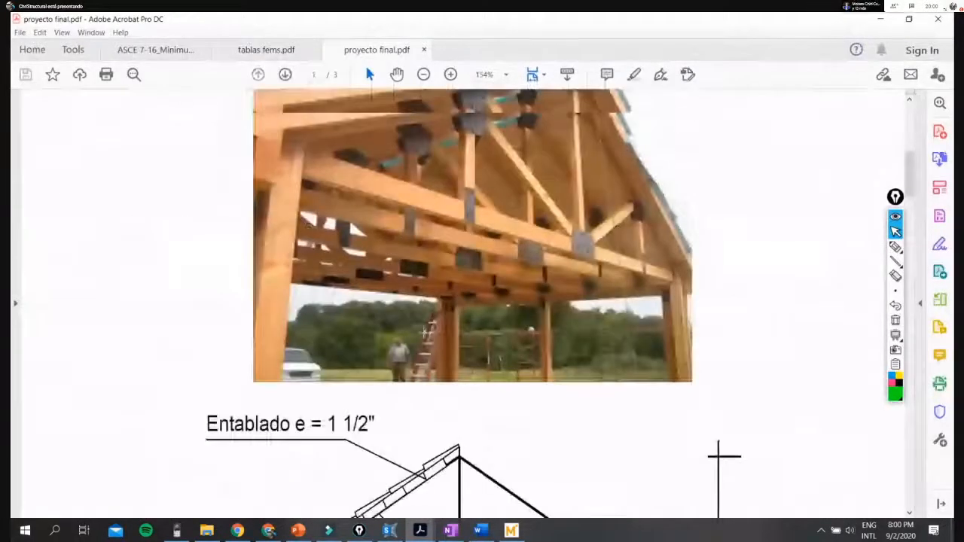
scroll(427, 331, up, 5)
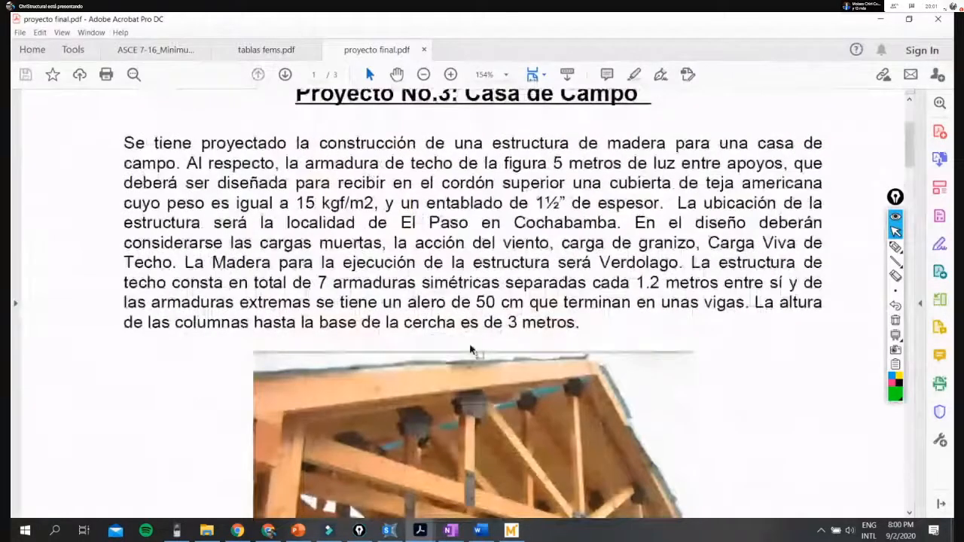
scroll(470, 351, down, 1)
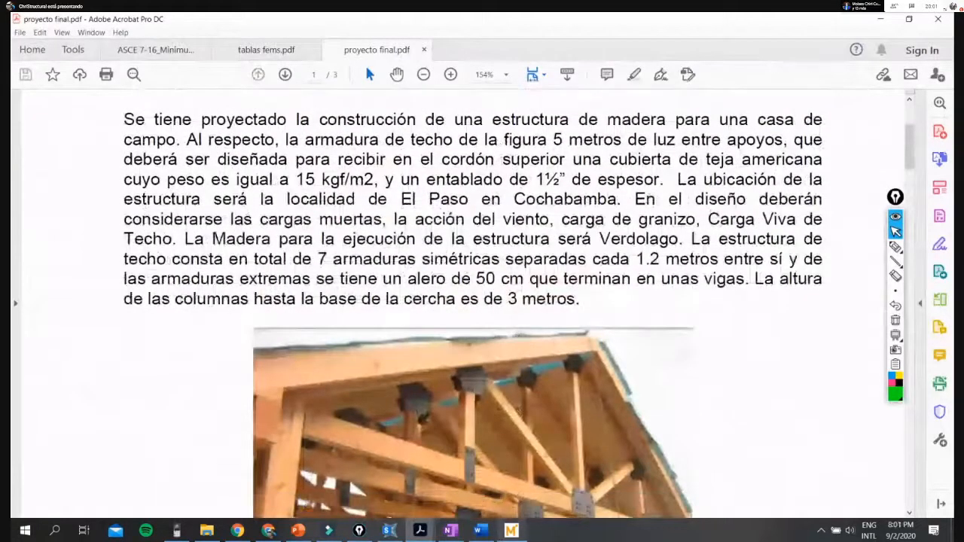
- Switch to the Mathcad sheet planillas de elementos estructurales and review the column design from its input data to the recommended section
click(512, 530)
scroll(544, 299, down, 3)
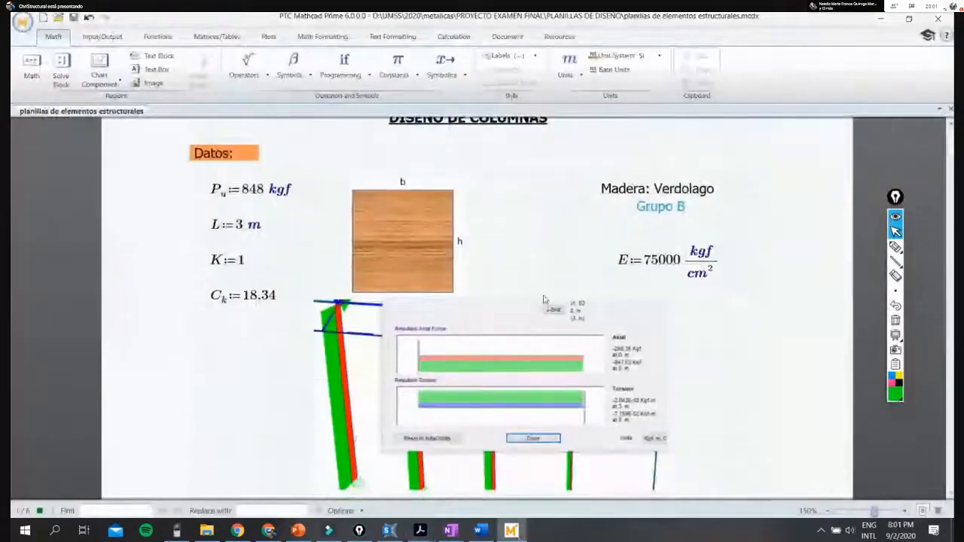
scroll(544, 299, down, 6)
scroll(544, 299, up, 8)
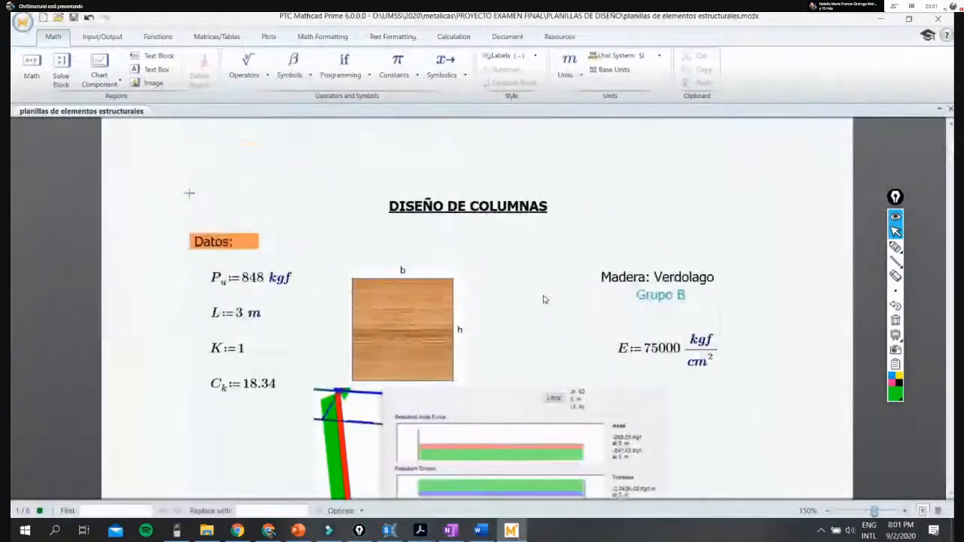
scroll(544, 300, down, 20)
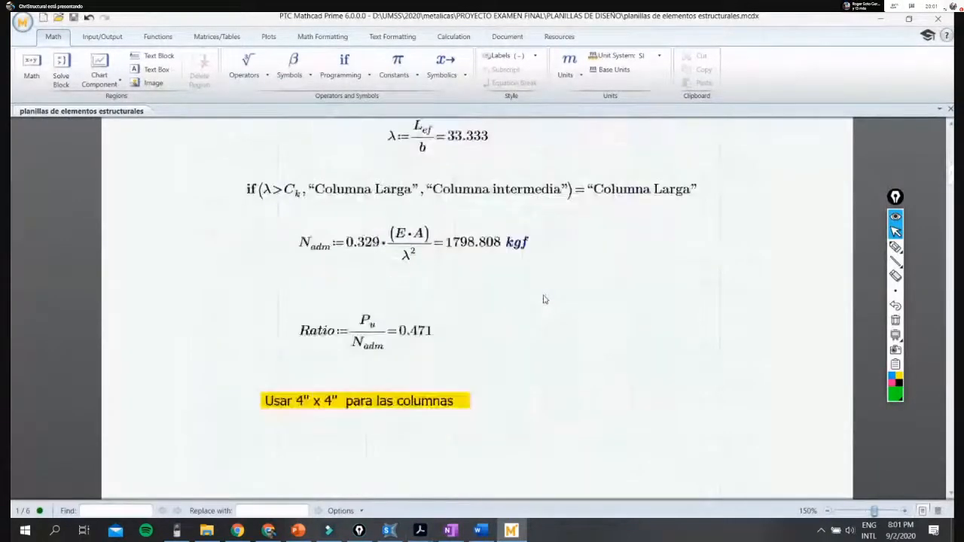
scroll(545, 299, down, 9)
scroll(546, 299, up, 18)
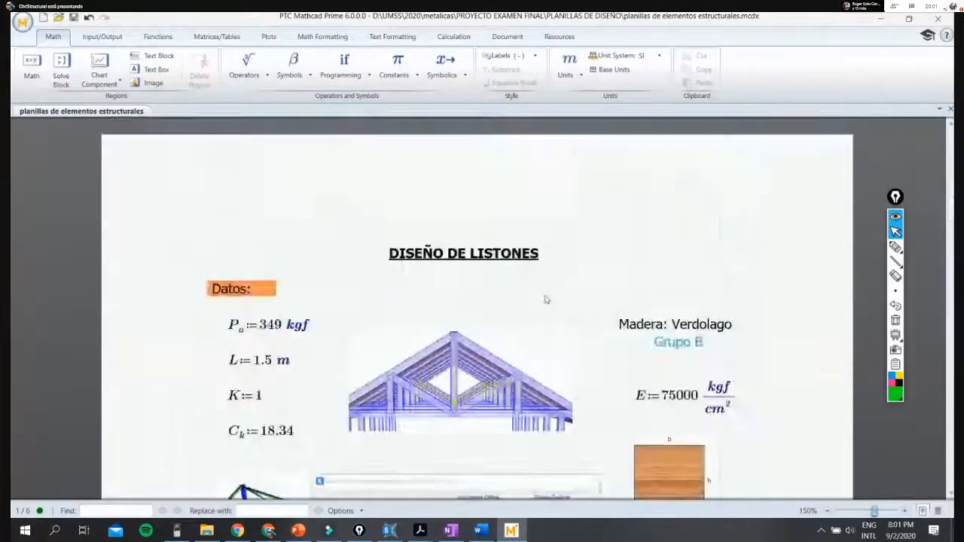
scroll(547, 299, up, 6)
scroll(546, 299, down, 6)
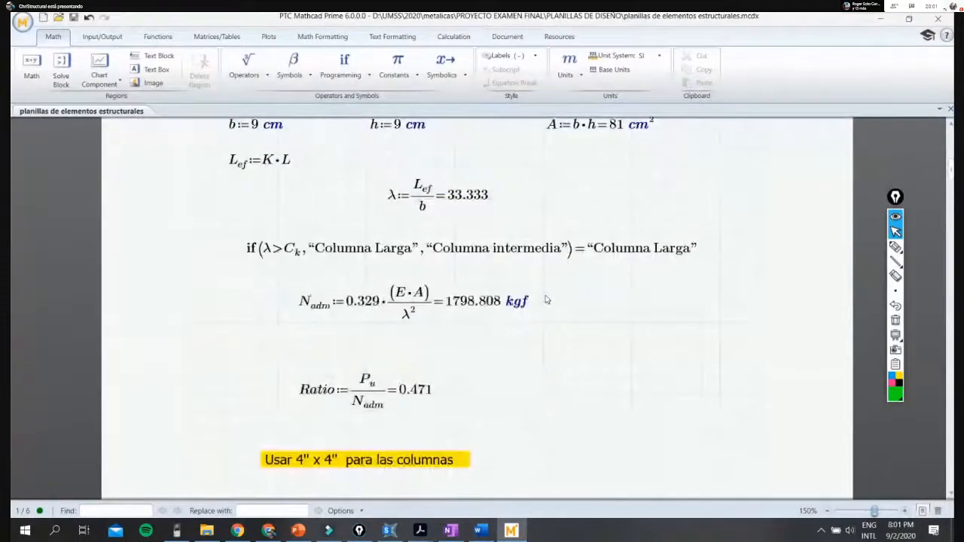
scroll(548, 299, up, 2)
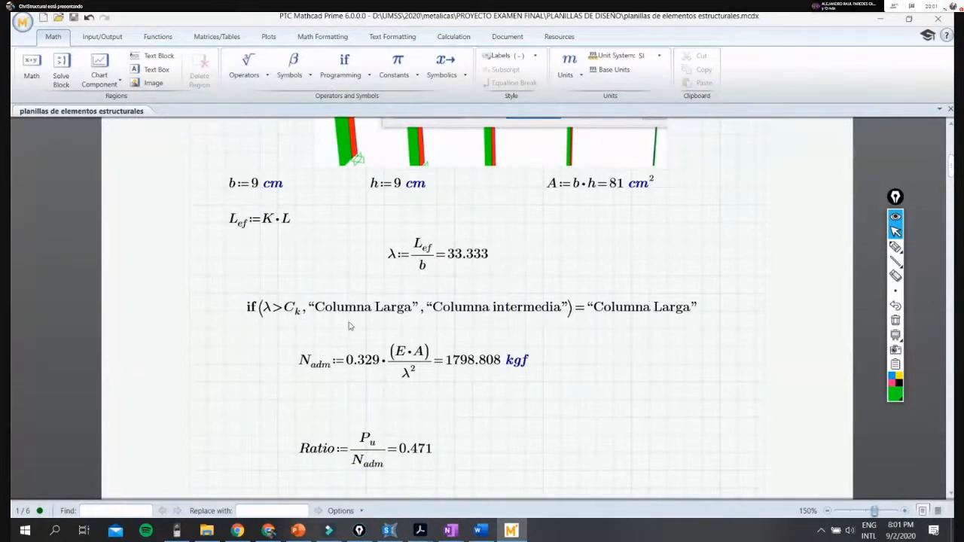
- Point out the column's slenderness check and allowable axial load formula by selecting their math regions
drag(248, 272, 709, 432)
click(702, 418)
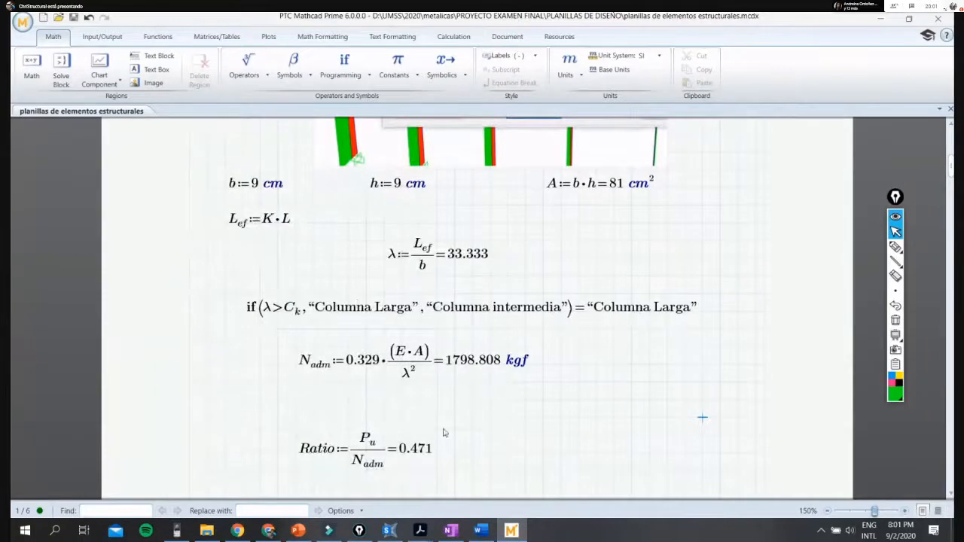
scroll(277, 280, down, 1)
drag(277, 280, 611, 370)
click(611, 370)
drag(225, 217, 708, 271)
click(684, 305)
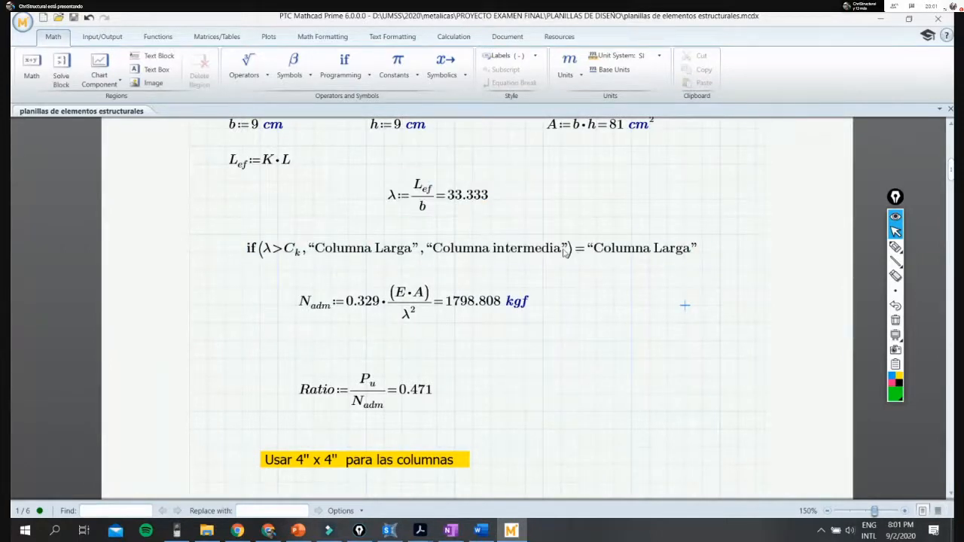
drag(296, 285, 639, 366)
click(632, 355)
- Review the column section data, point out the allowable load N_adm by selecting it, and examine the resistance ratio
scroll(521, 355, up, 1)
scroll(565, 329, up, 10)
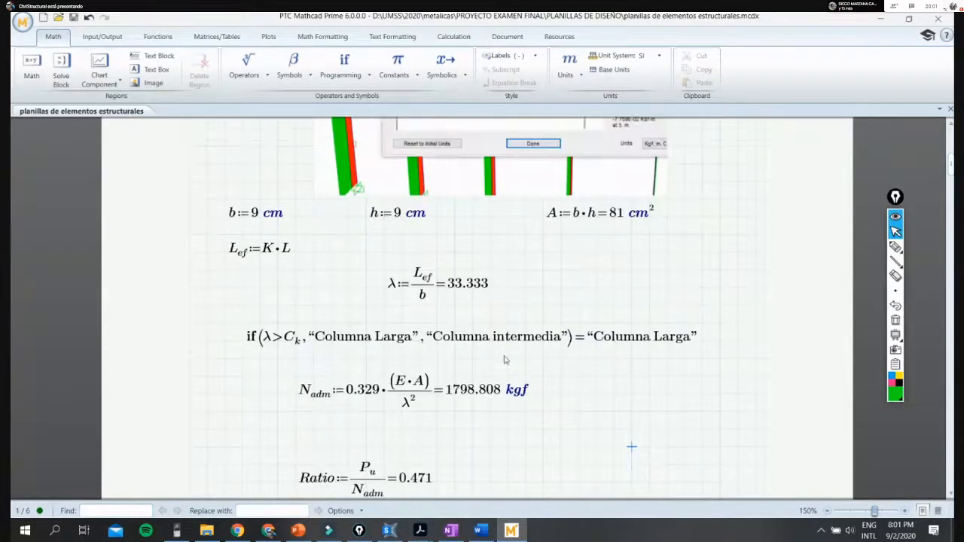
scroll(517, 262, down, 7)
scroll(396, 360, down, 2)
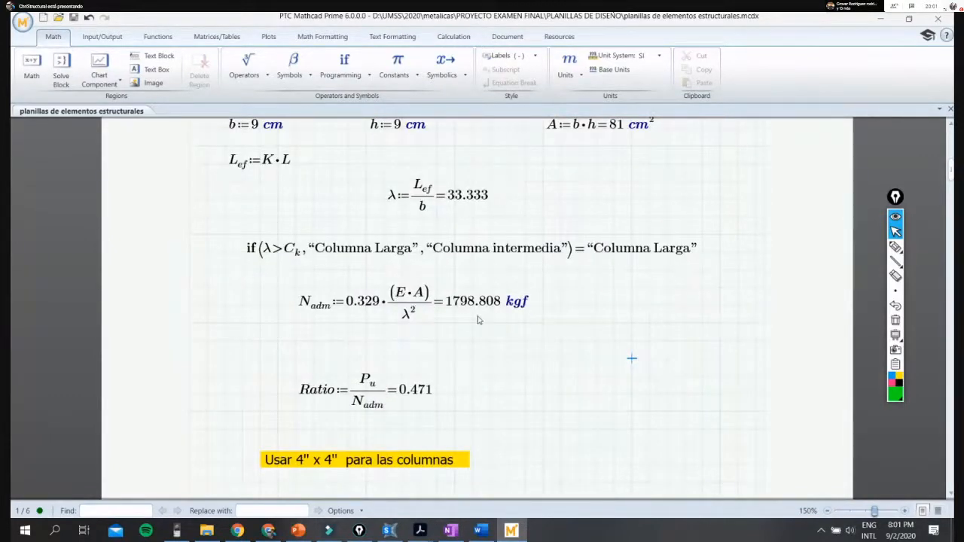
scroll(527, 327, up, 1)
drag(255, 330, 616, 410)
click(615, 416)
scroll(595, 407, down, 2)
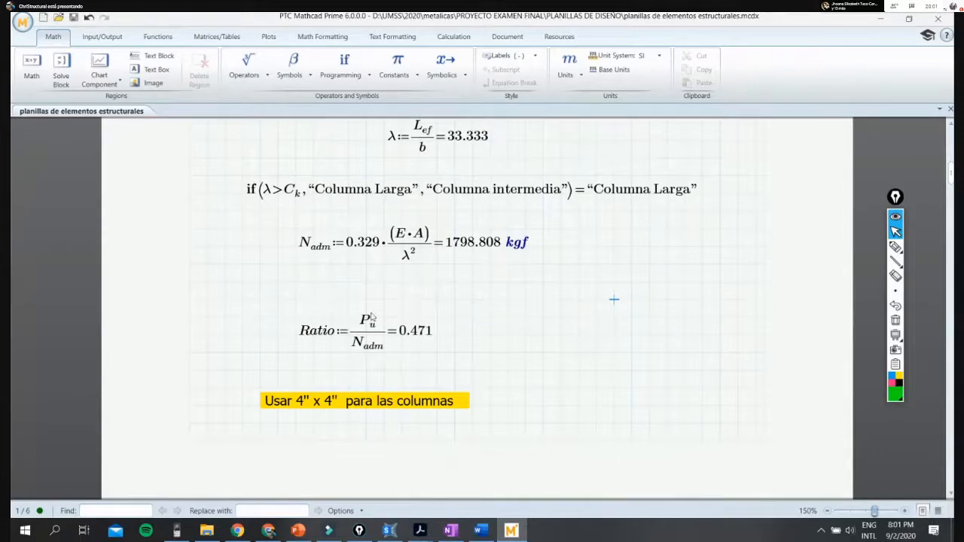
- Review the DISEÑO DE LISTONES sheet, covering its input data, truss images, axial force diagram and section dimensions
scroll(402, 334, down, 11)
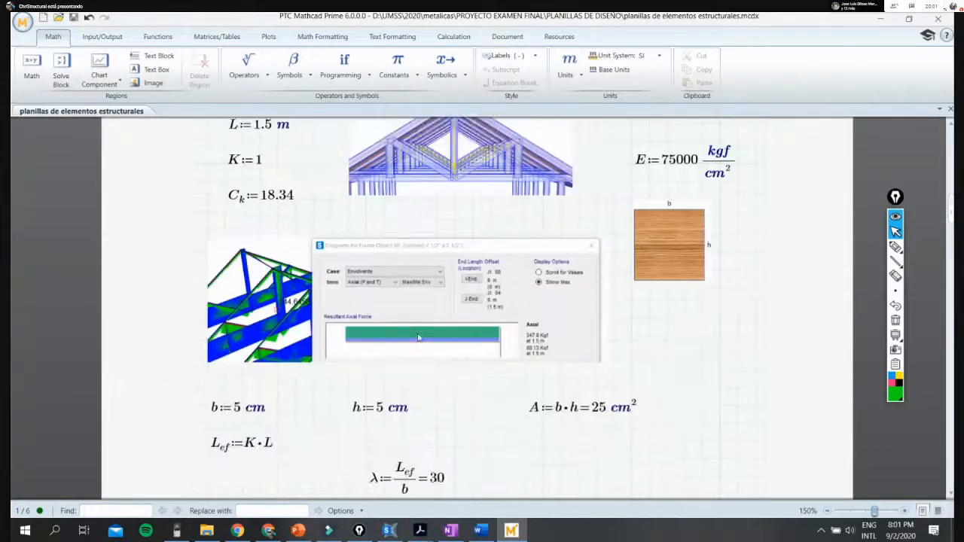
scroll(419, 338, up, 1)
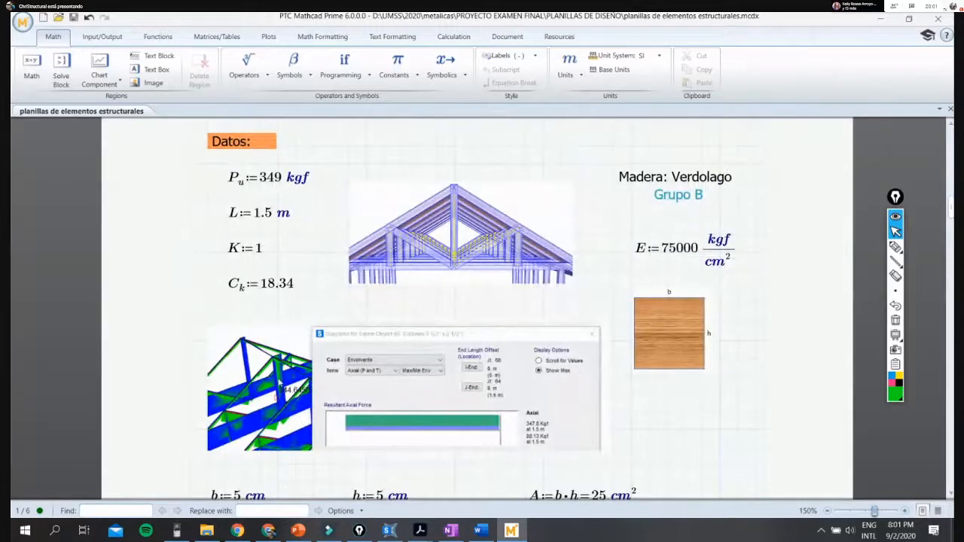
scroll(376, 350, up, 1)
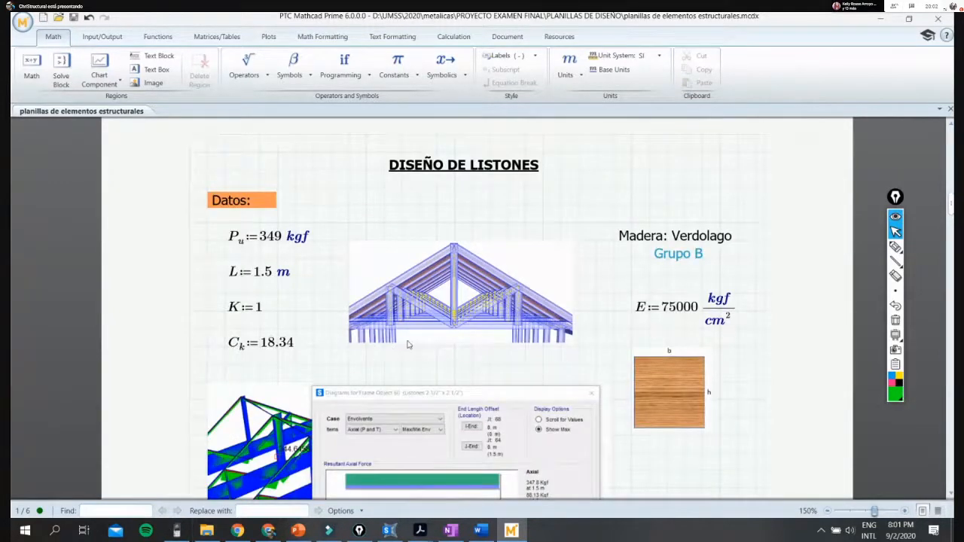
scroll(414, 342, down, 1)
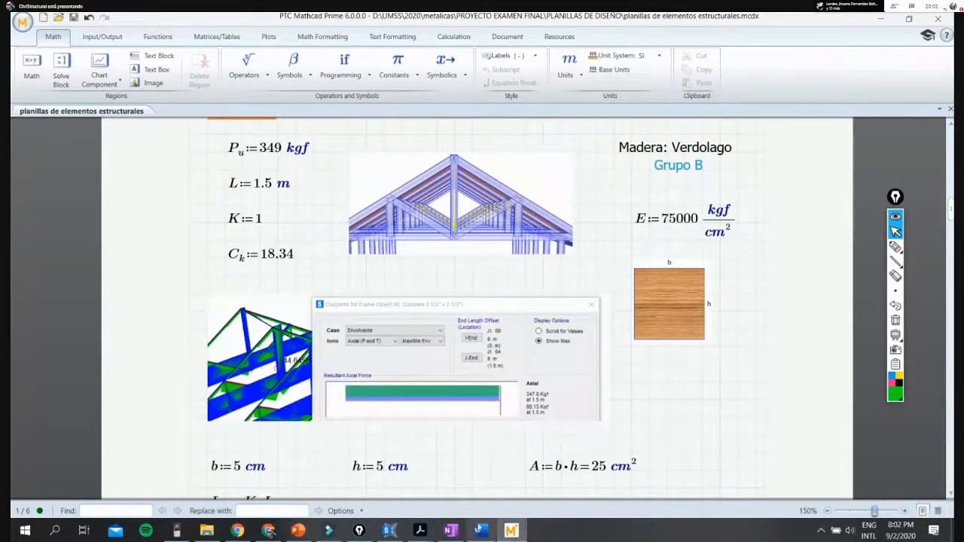
scroll(482, 367, down, 1)
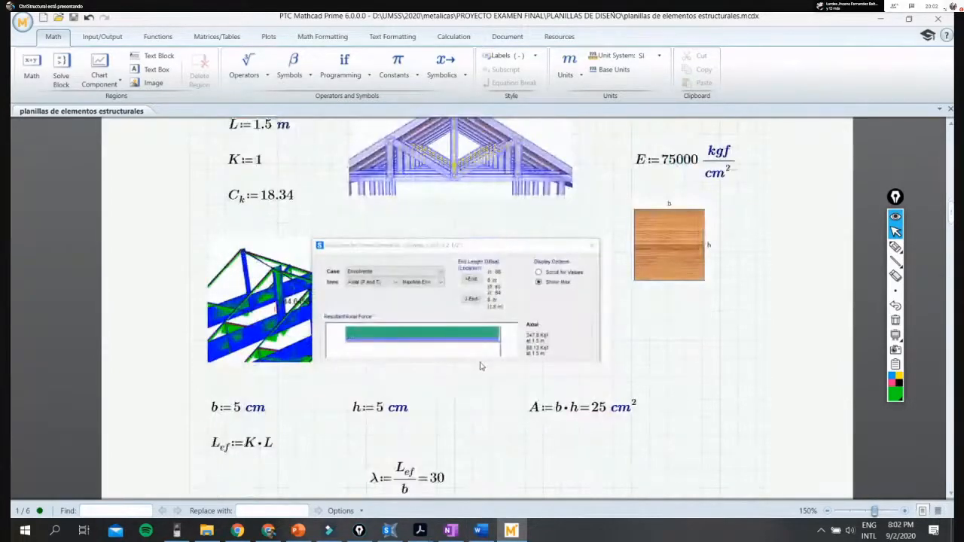
scroll(480, 365, up, 1)
scroll(480, 366, up, 3)
- Switch to Excel and look through the full list of recent workbooks for the load combinations file
click(25, 531)
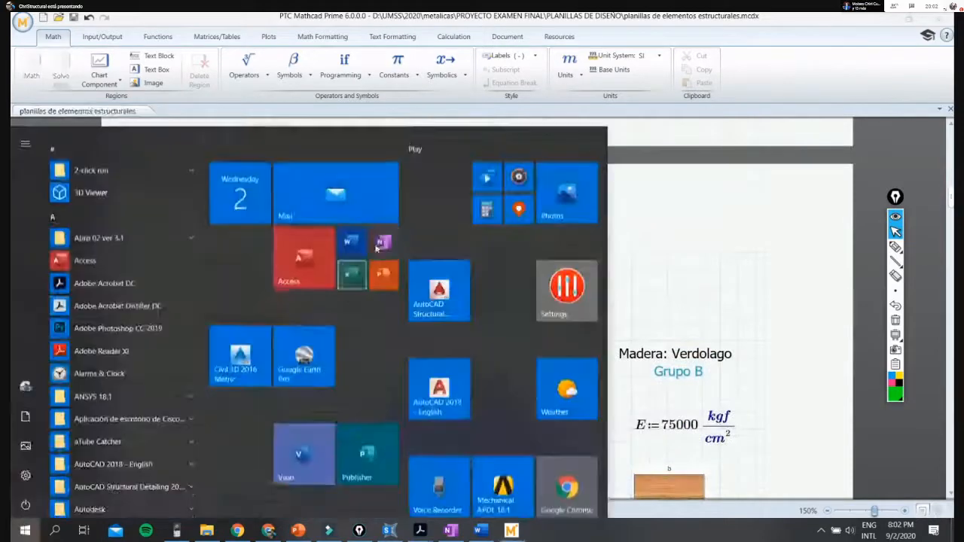
click(348, 268)
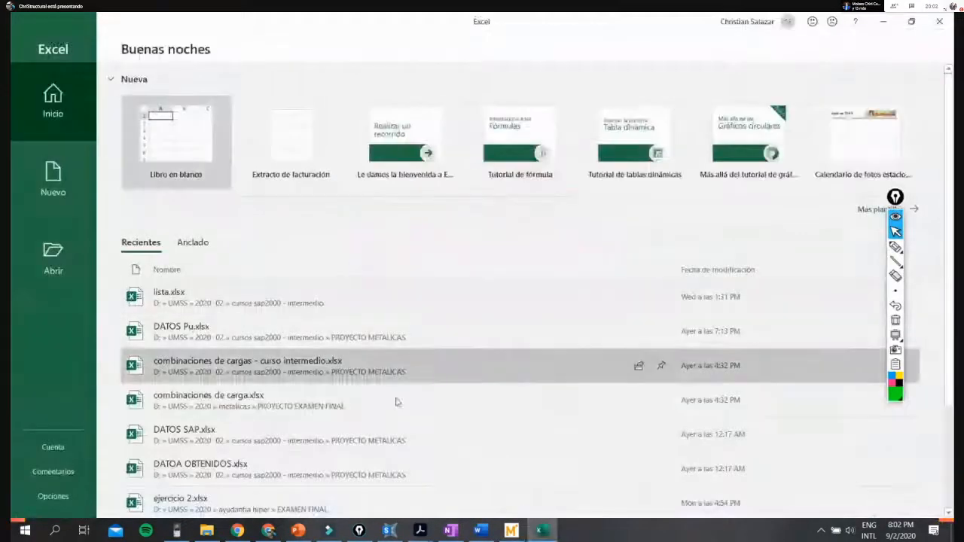
scroll(380, 435, down, 4)
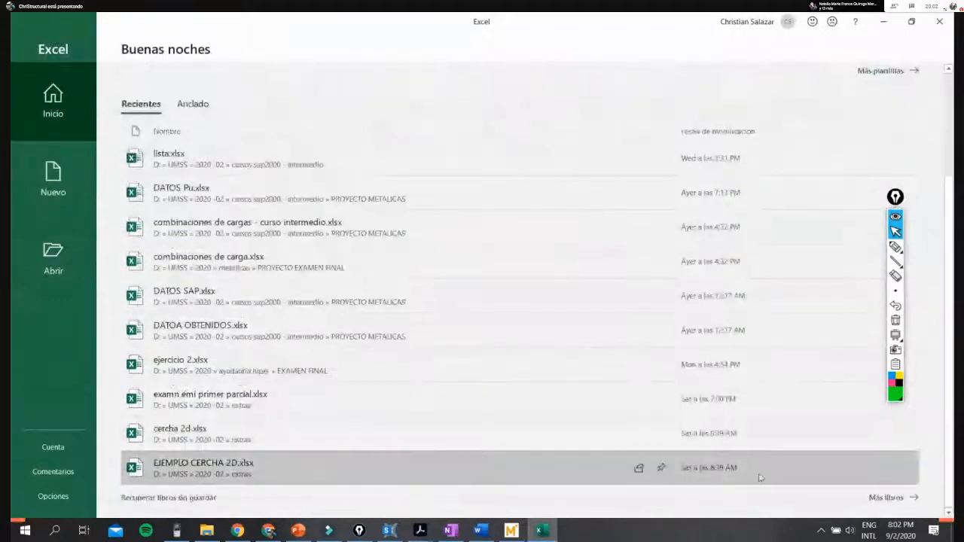
click(886, 497)
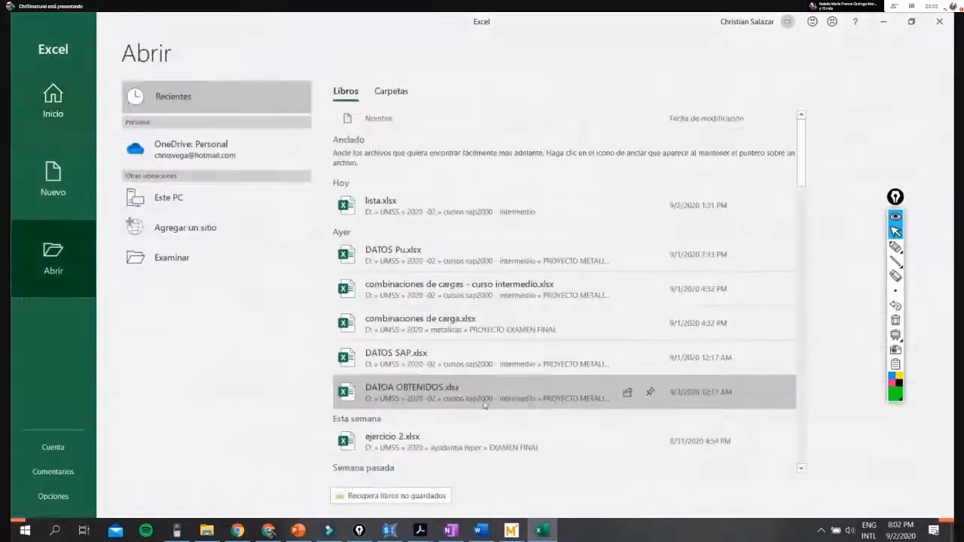
scroll(484, 405, down, 5)
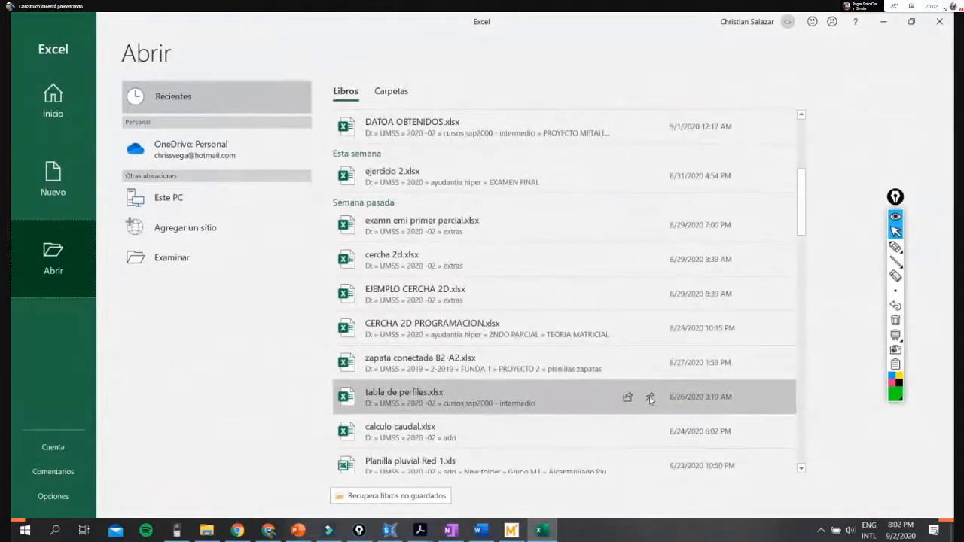
scroll(638, 405, down, 1)
scroll(638, 404, down, 5)
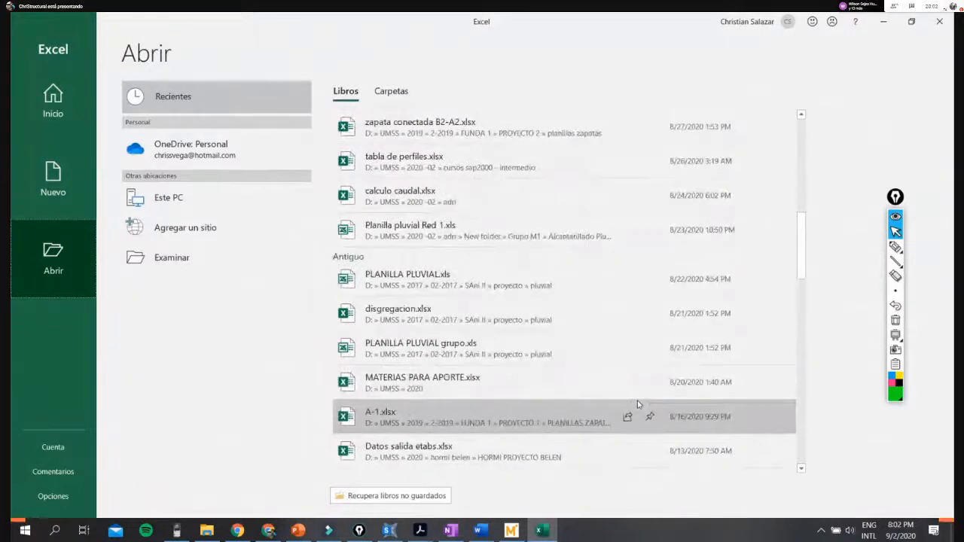
scroll(638, 404, down, 1)
scroll(638, 405, down, 5)
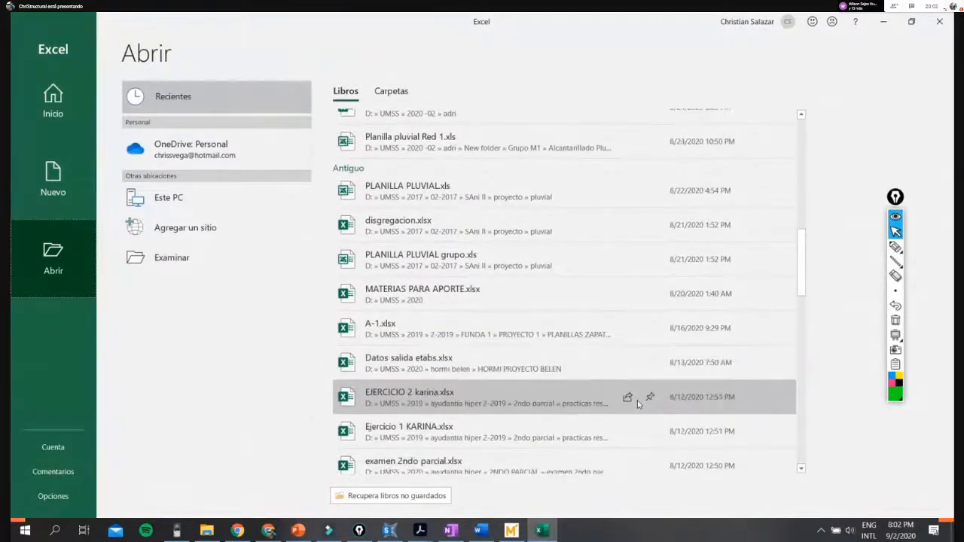
scroll(638, 404, up, 15)
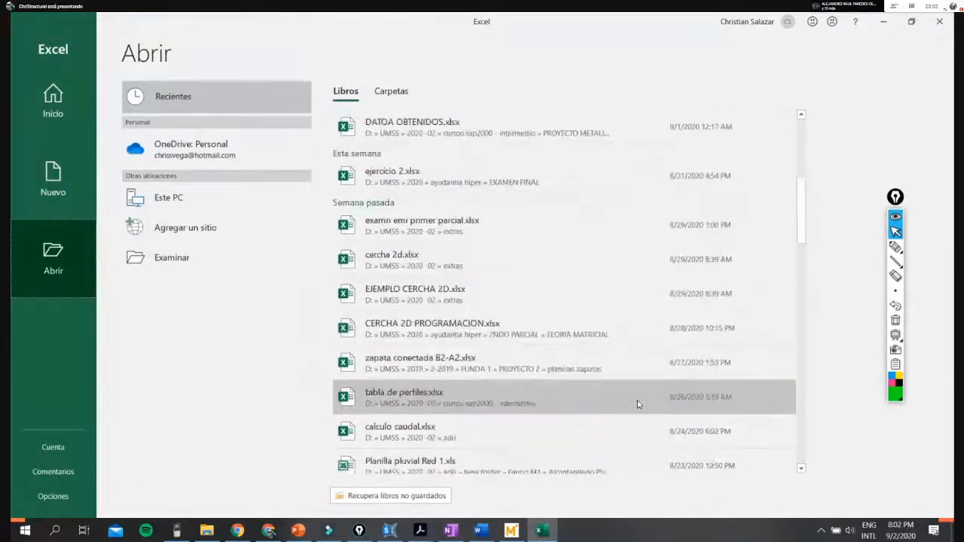
- Open combinaciones de carga.xlsx from the PROYECTO EXAMEN FINAL folder and dismiss the document recovery list
click(207, 531)
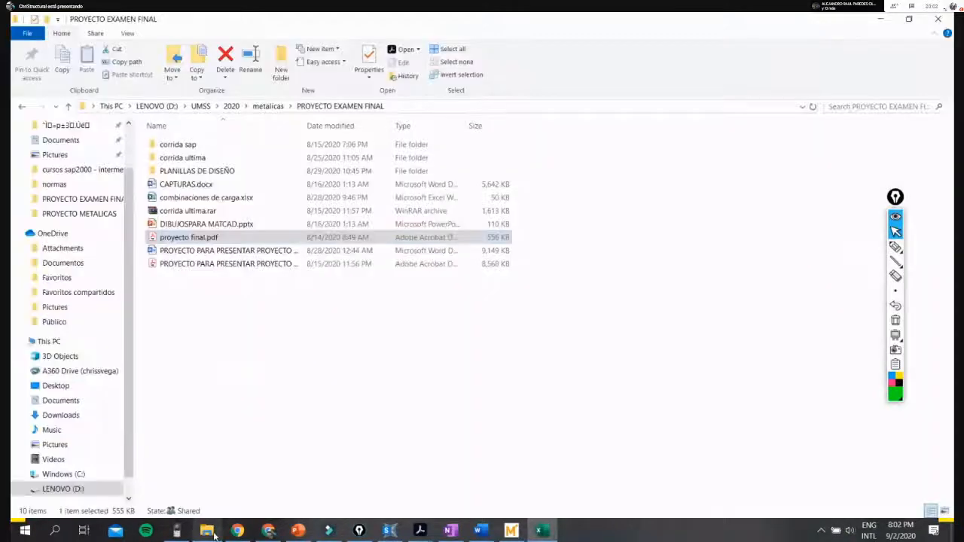
double_click(245, 198)
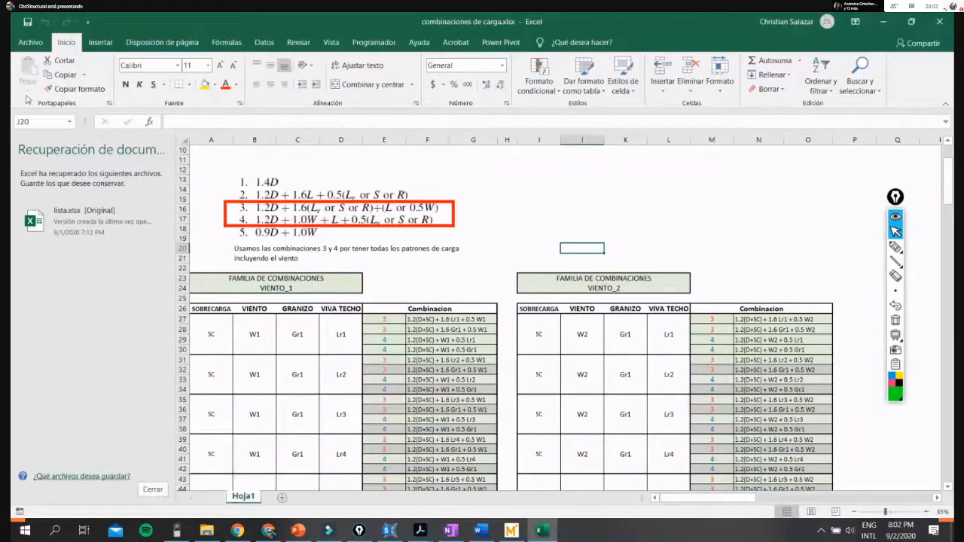
click(152, 489)
- Point out the combination formulas image, the SC overload cell and the first VIENTO_1 combination formula in F27
click(245, 234)
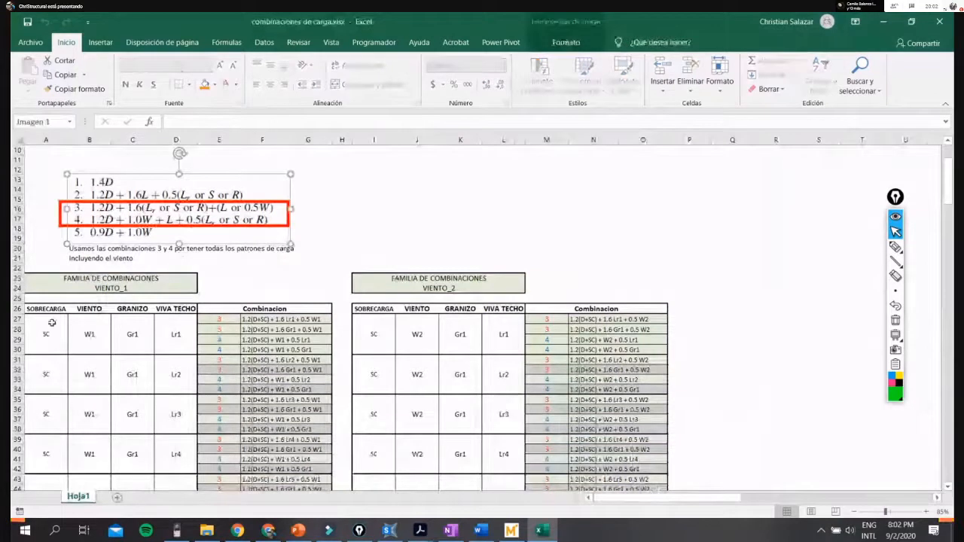
click(57, 318)
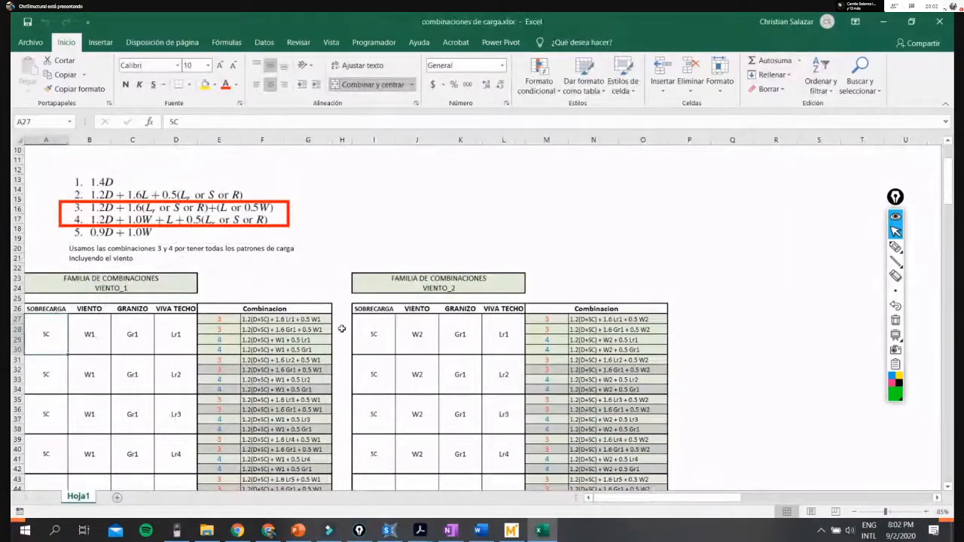
click(287, 321)
ctrl+scroll(256, 340, up, 1)
ctrl+scroll(251, 340, up, 5)
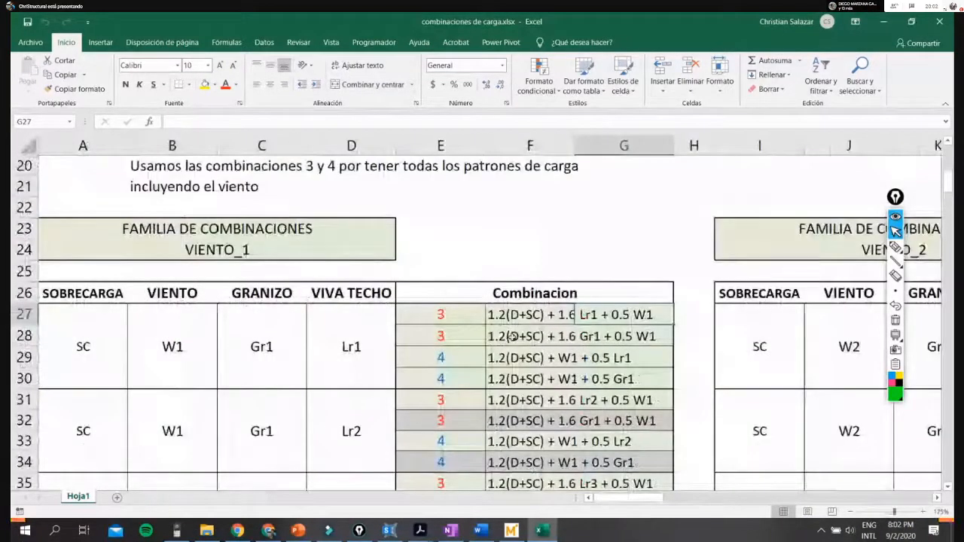
click(533, 315)
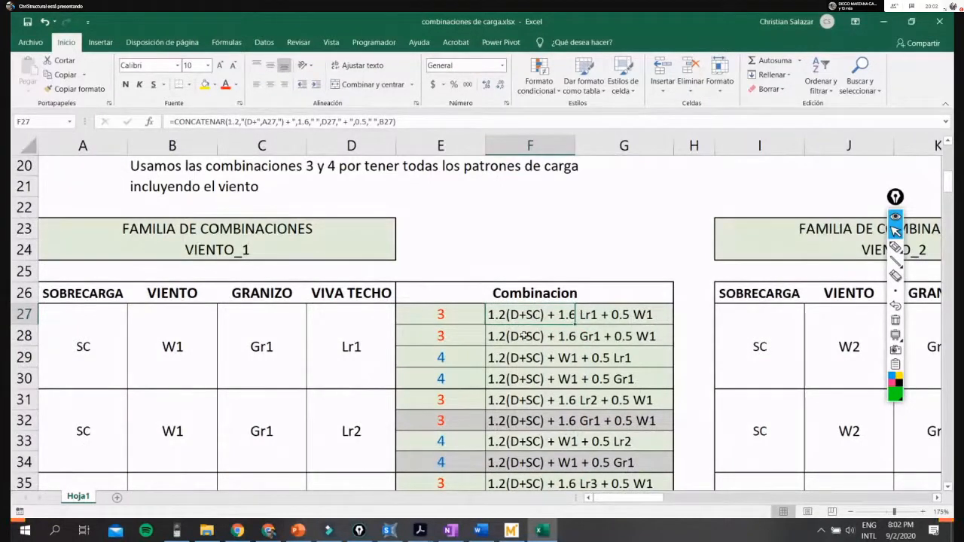
click(90, 347)
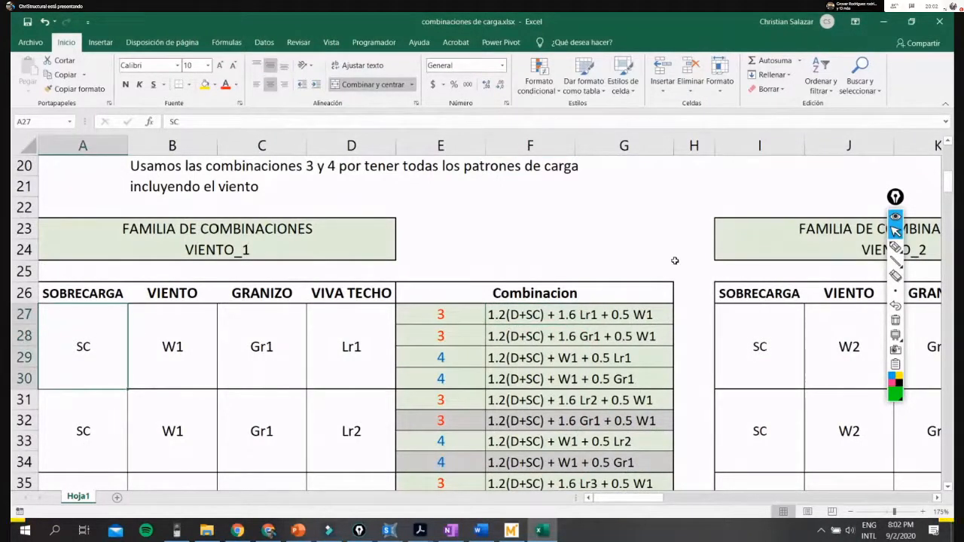
click(663, 234)
click(519, 315)
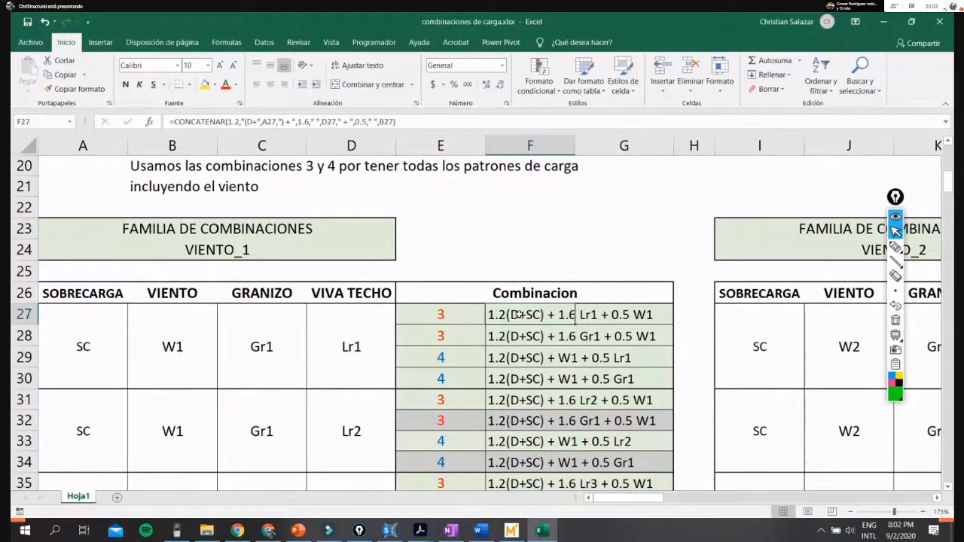
- Review the remaining VIENTO_1 combination tables and return to the image of the five basic load combinations
scroll(518, 315, down, 7)
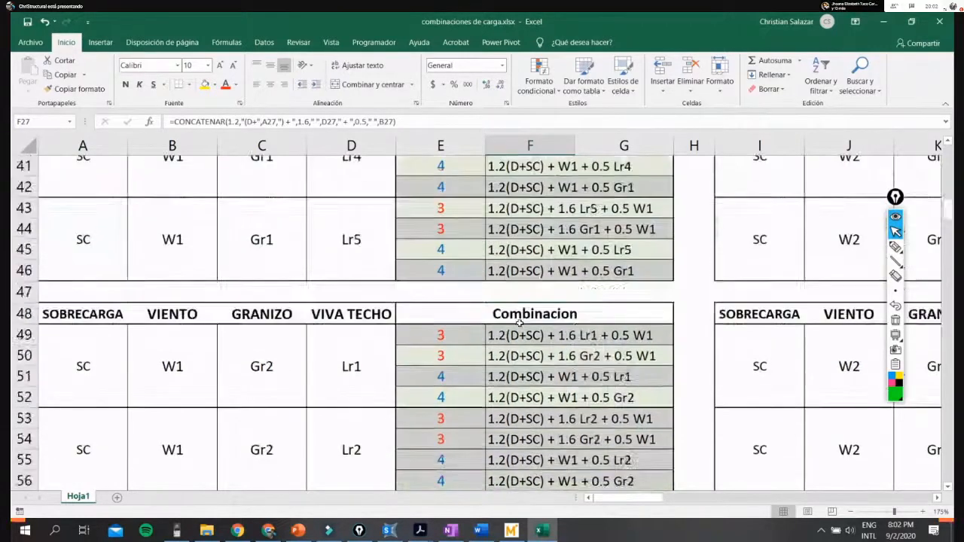
scroll(519, 323, down, 10)
scroll(520, 322, up, 5)
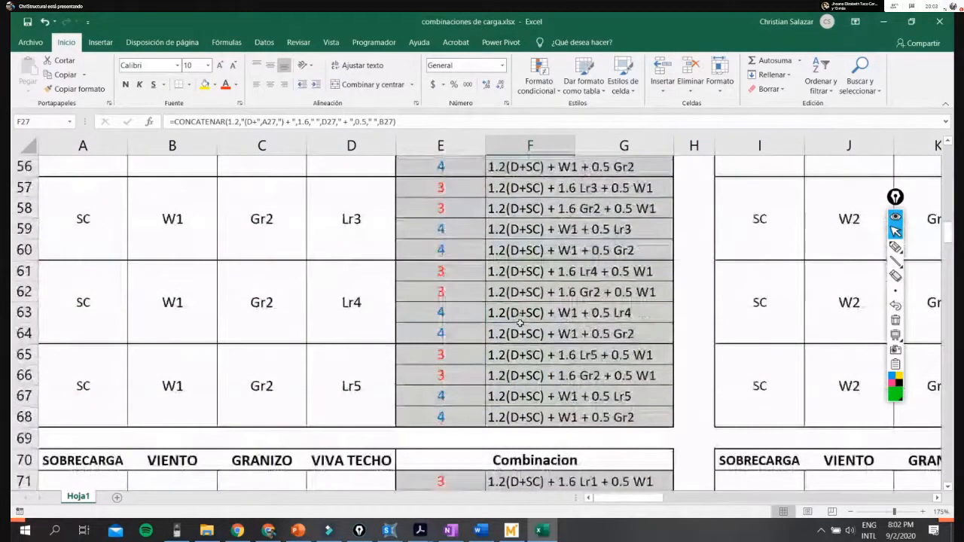
scroll(520, 323, up, 17)
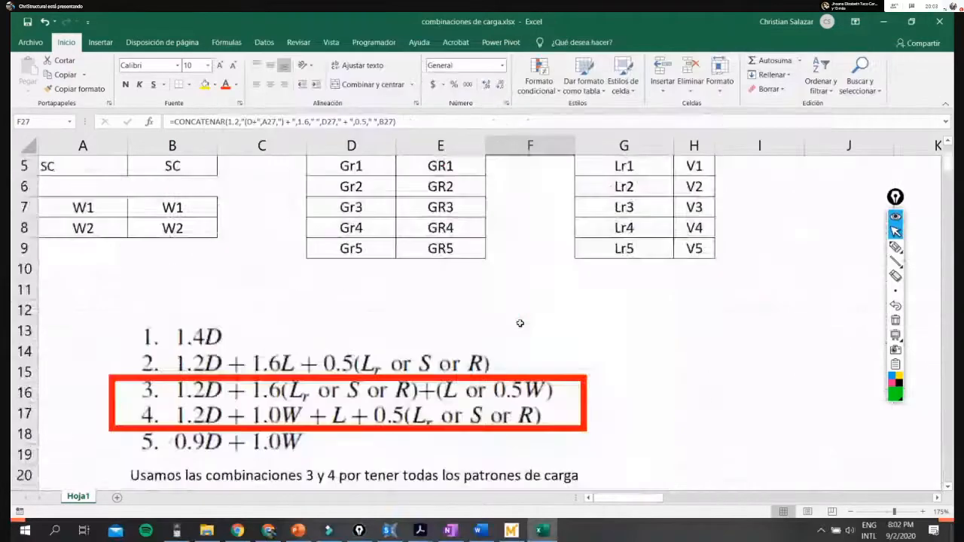
scroll(520, 323, down, 1)
click(520, 323)
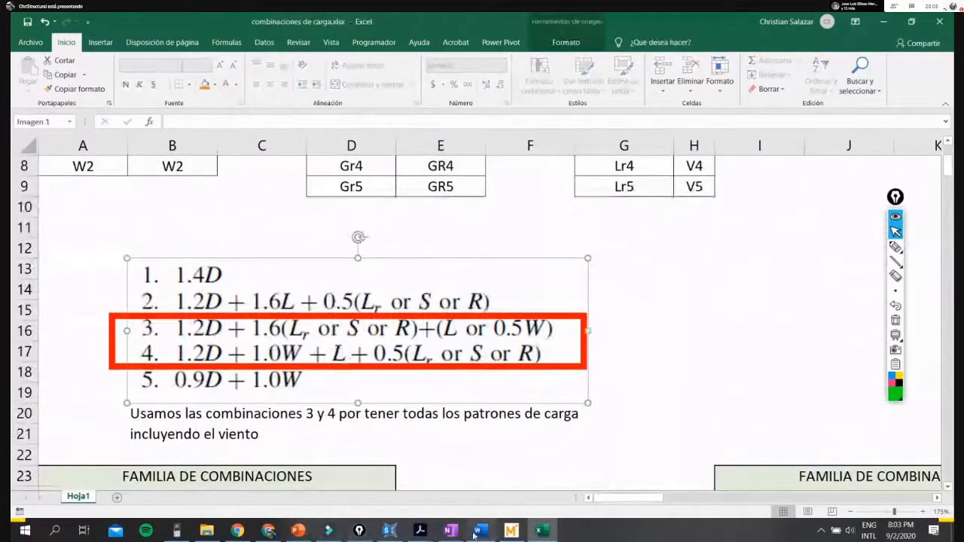
- Switch to Acrobat and show the ASCE 7-16 Minimum Design Loads page listing the seven load combinations
click(420, 530)
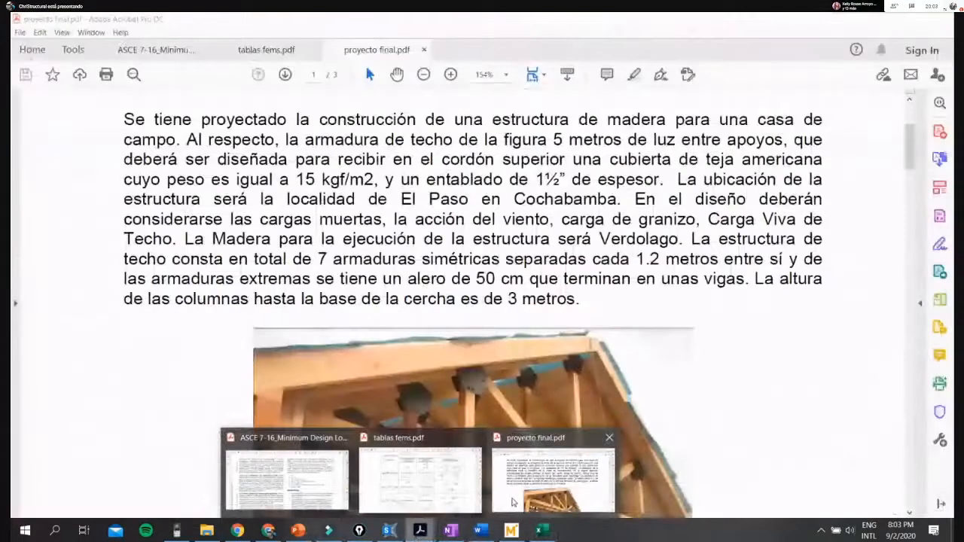
click(513, 503)
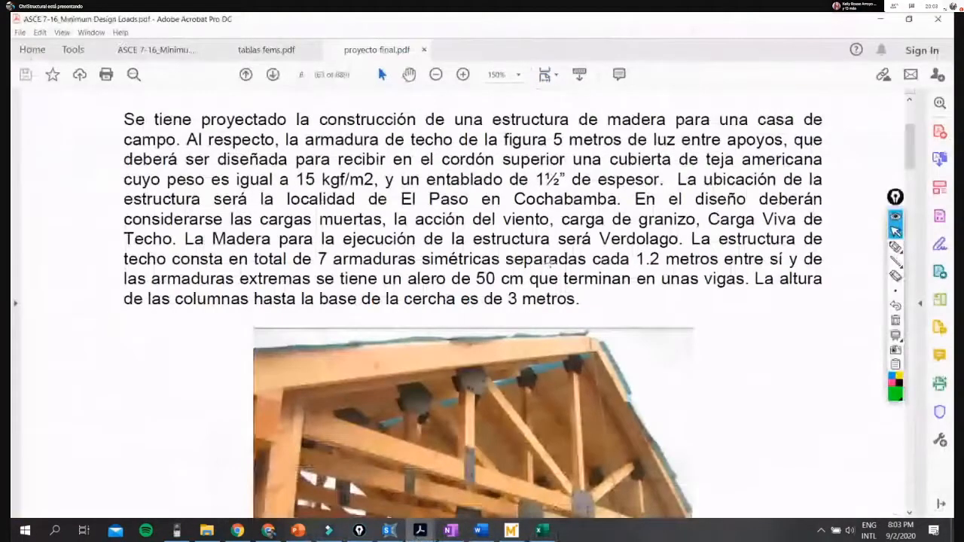
key(ctrl+Tab)
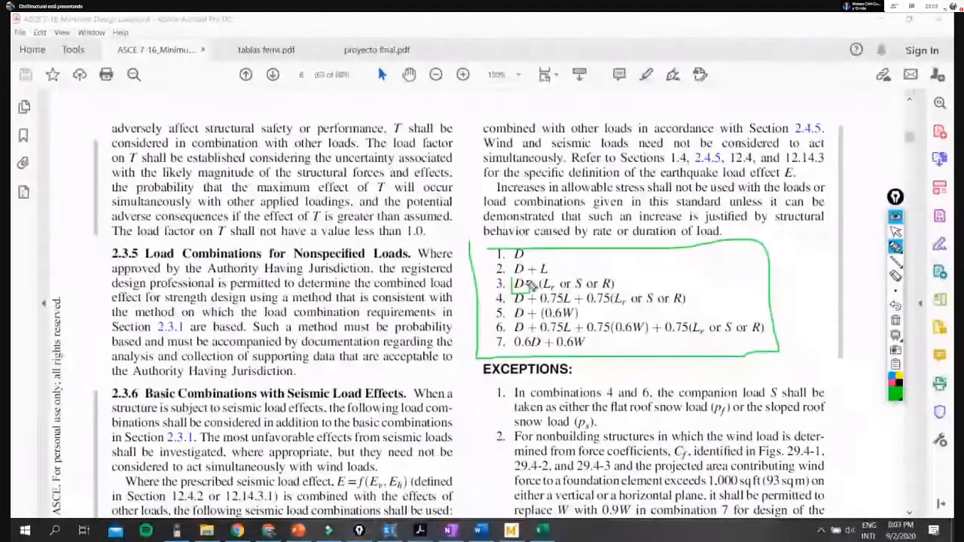
- Annotate load combinations 1 to 4 in green with lines, an "or" note and check marks, and clear the markup
drag(530, 284, 513, 280)
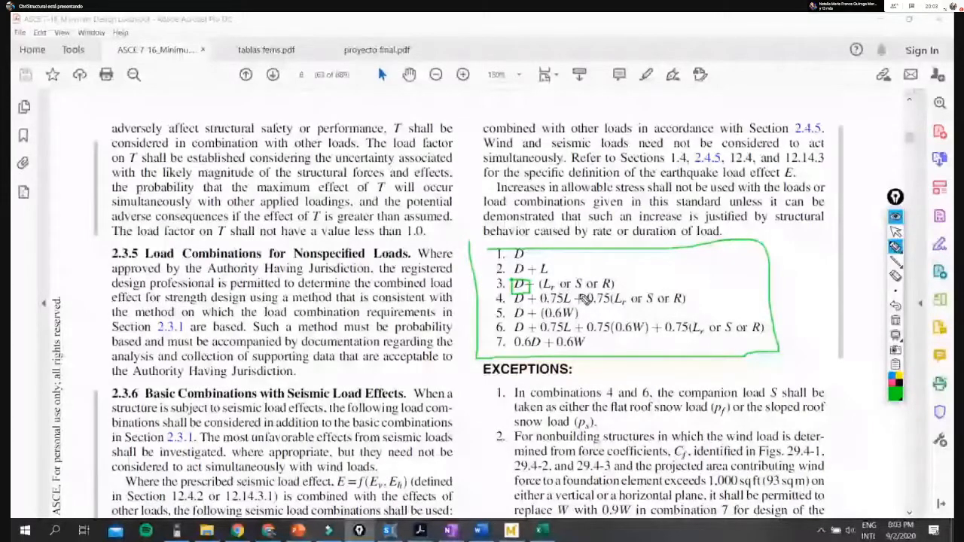
drag(576, 274, 593, 270)
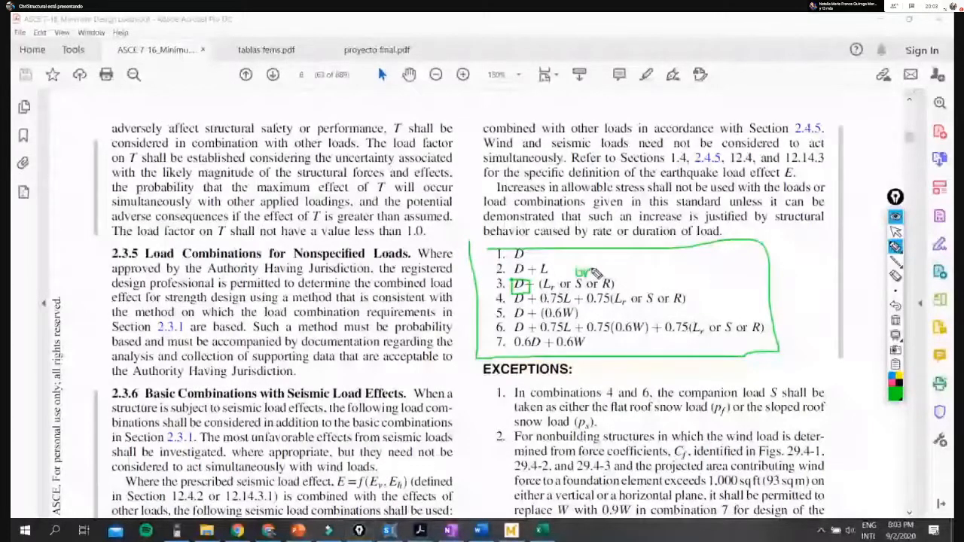
drag(495, 286, 625, 284)
mouse_move(548, 275)
mouse_down()
mouse_move(497, 274)
mouse_move(536, 254)
mouse_up()
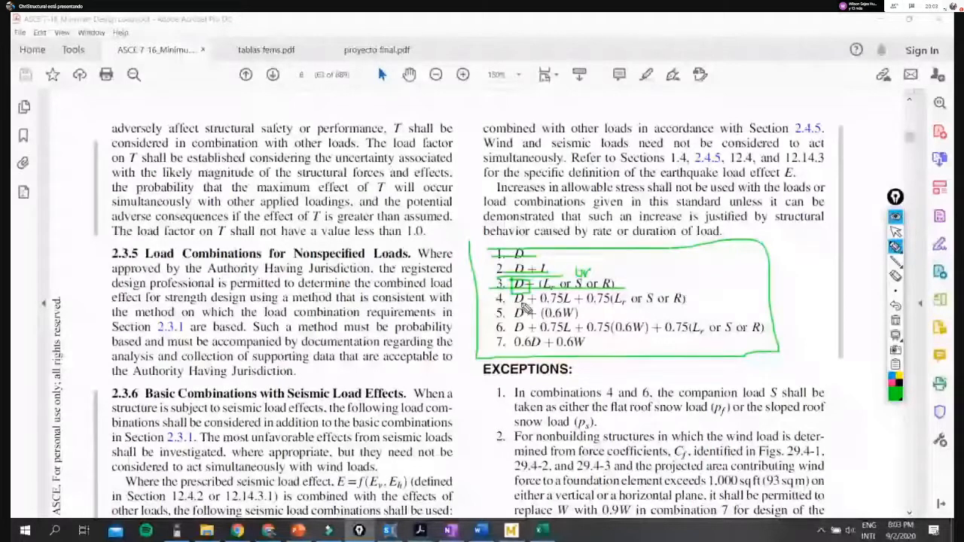
drag(695, 296, 725, 281)
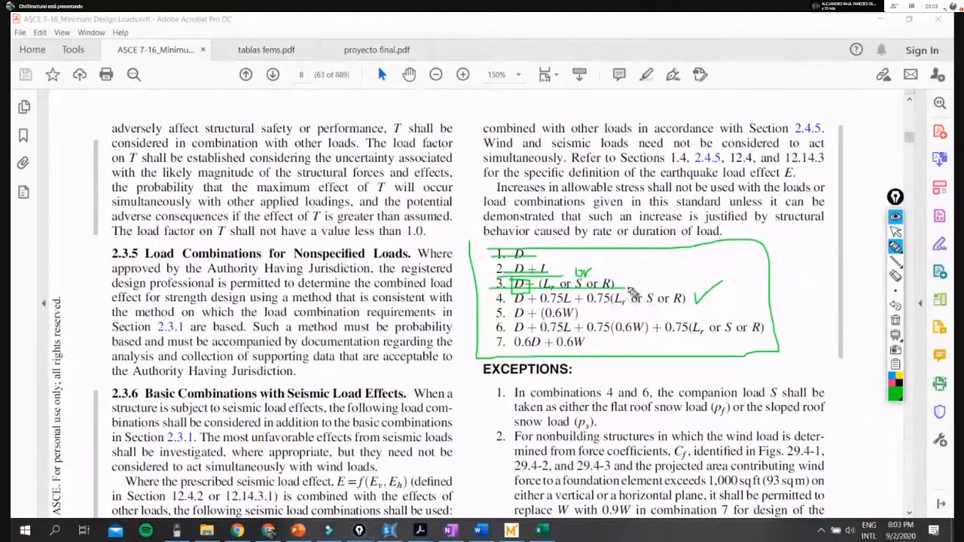
drag(627, 283, 640, 279)
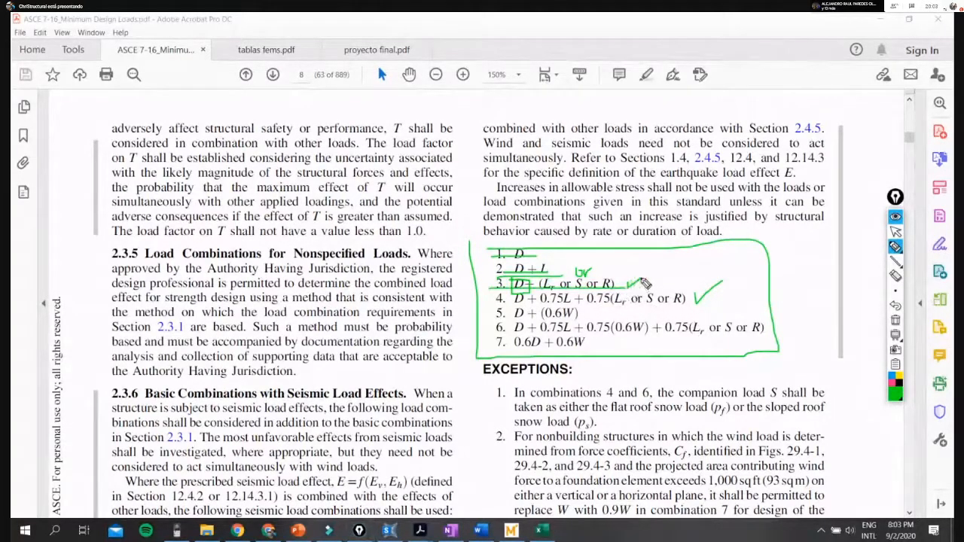
click(897, 323)
- Draw separate green boxes around load combinations 3, 4, 5 and 6 in the ASCE 7-16 list
mouse_move(493, 281)
mouse_down()
mouse_move(699, 307)
mouse_move(633, 291)
mouse_up()
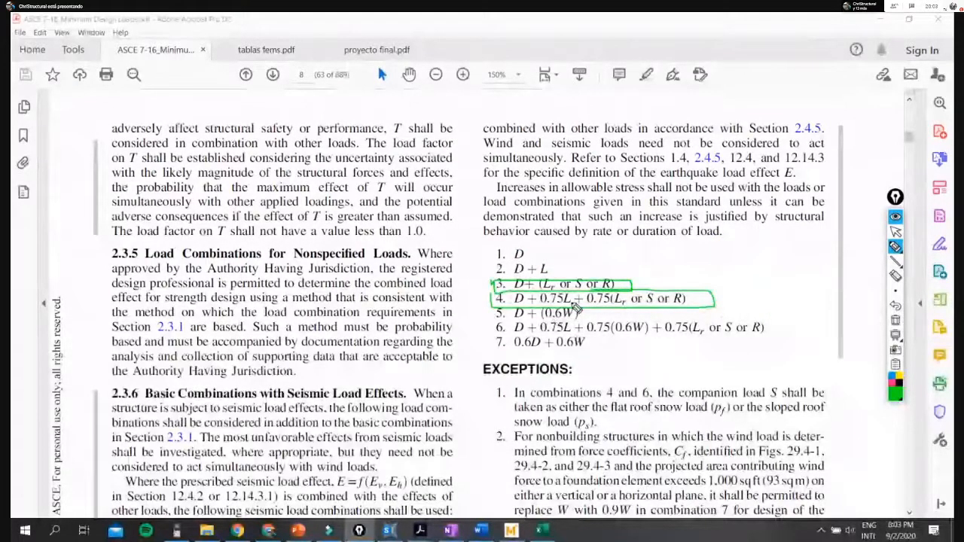
drag(492, 304, 490, 321)
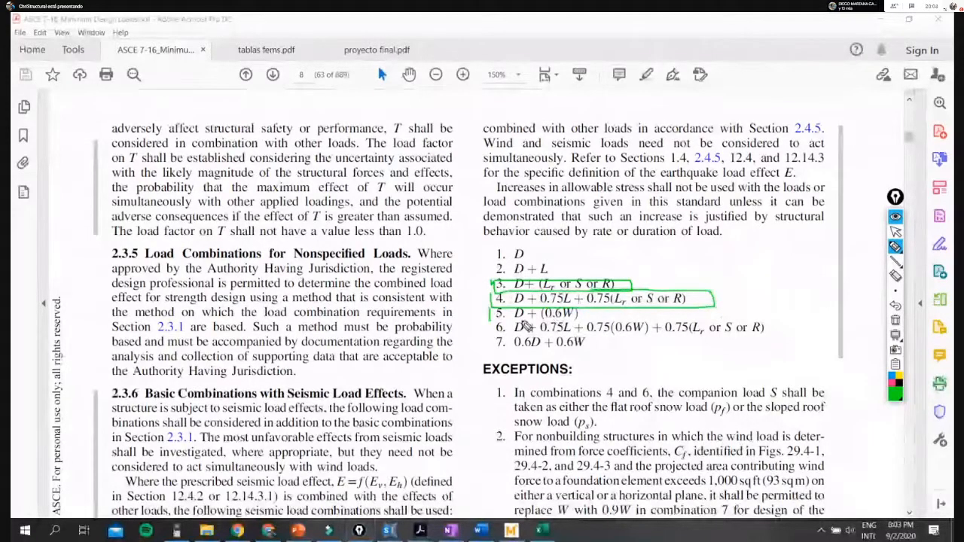
drag(491, 321, 593, 316)
mouse_move(493, 320)
mouse_down()
mouse_move(614, 338)
mouse_move(599, 323)
mouse_up()
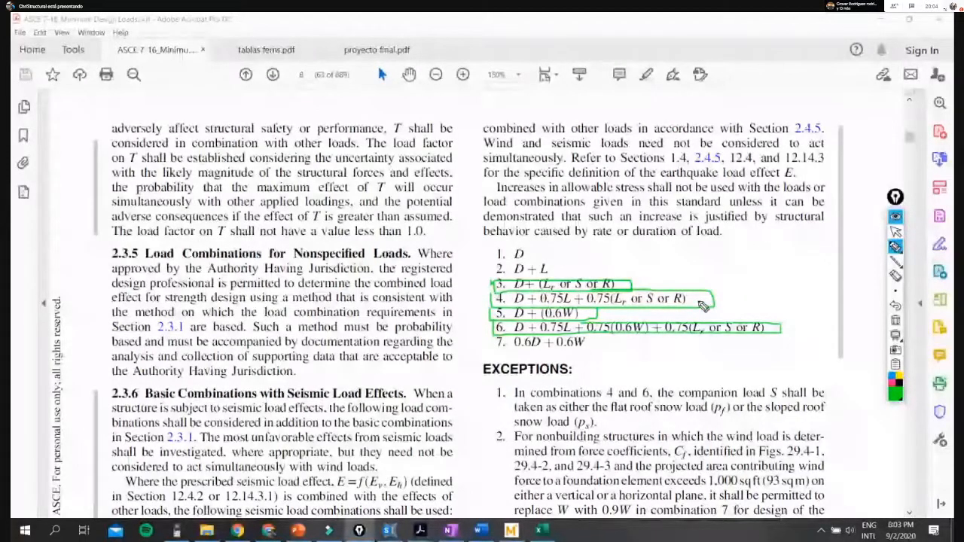
- Add green check marks beside the boxed load combinations 3 to 6 in the ASCE 7-16 list
drag(670, 280, 747, 284)
drag(621, 313, 647, 312)
drag(787, 324, 804, 314)
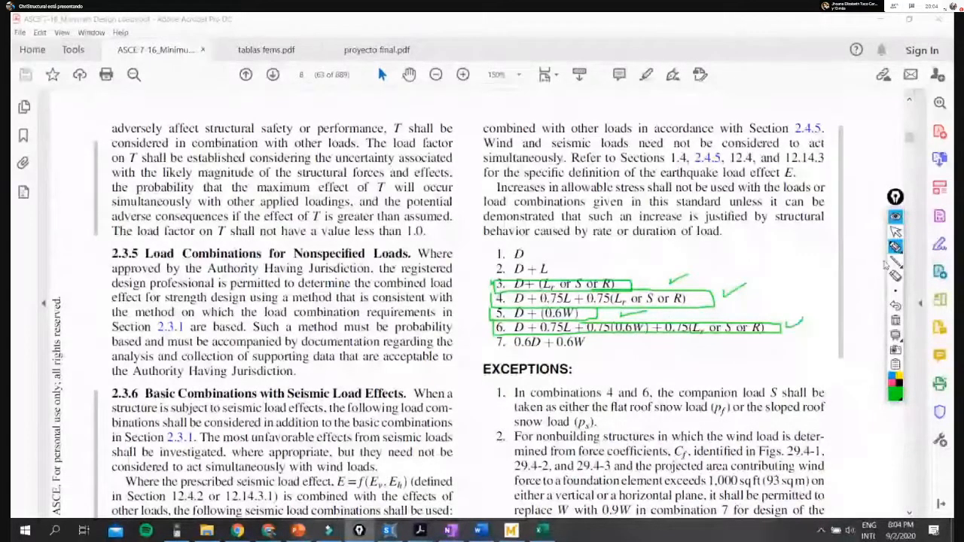
- Switch to the Excel load combinations workbook, clear the green markup and review the first VIENTO_1 and VIENTO_2 combination tables
click(896, 231)
click(542, 530)
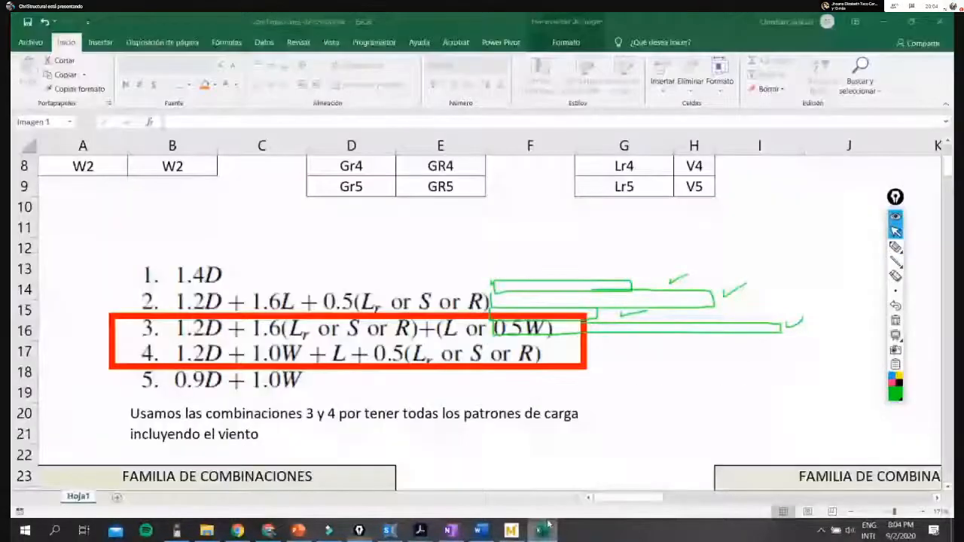
click(895, 322)
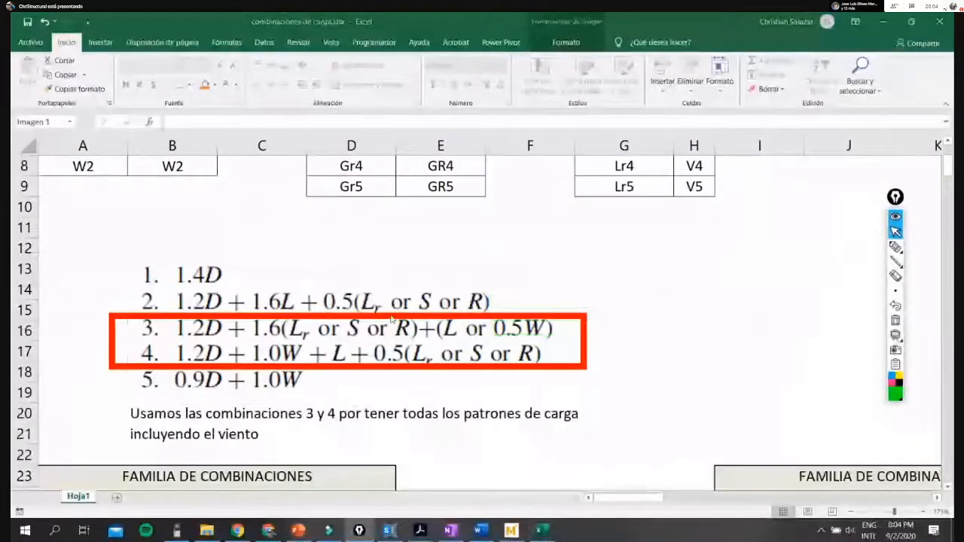
scroll(391, 320, down, 2)
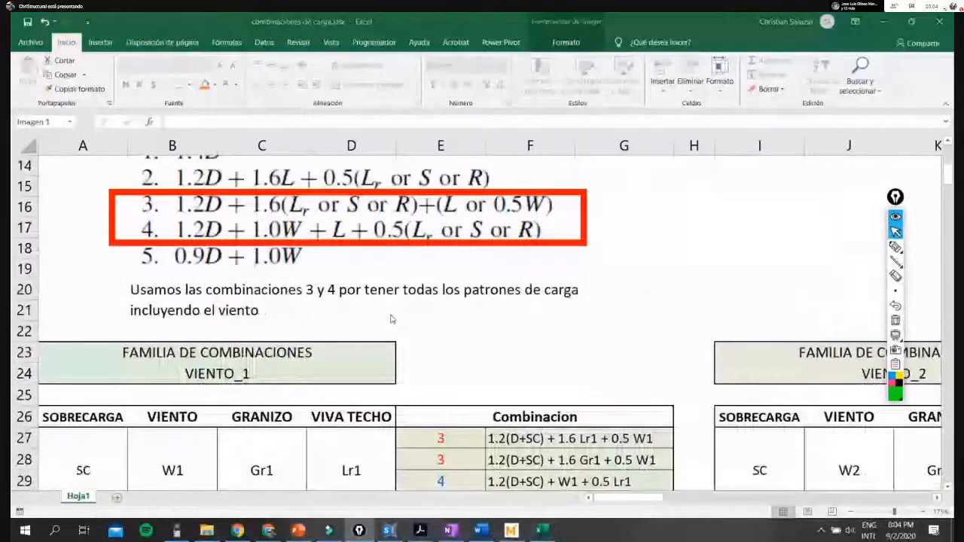
ctrl+scroll(391, 320, down, 7)
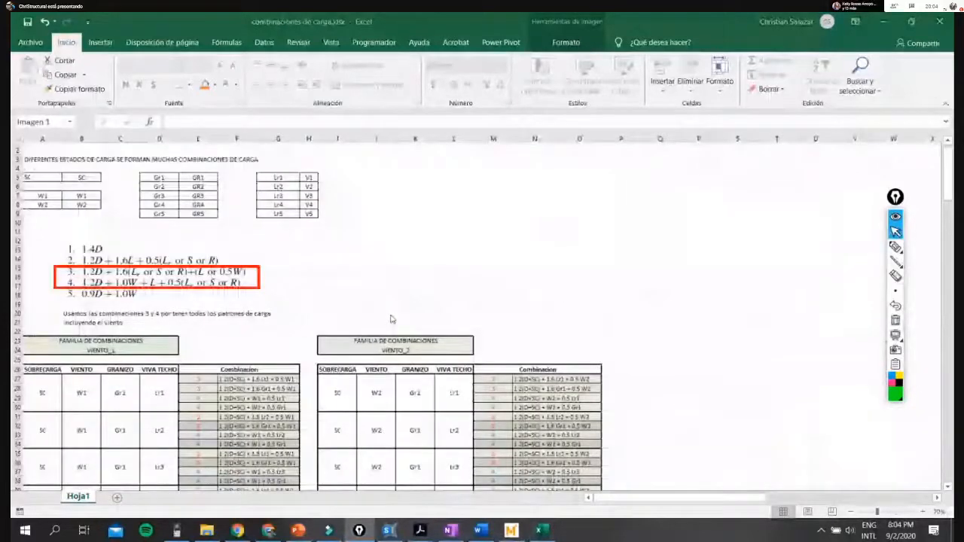
ctrl+scroll(391, 319, up, 3)
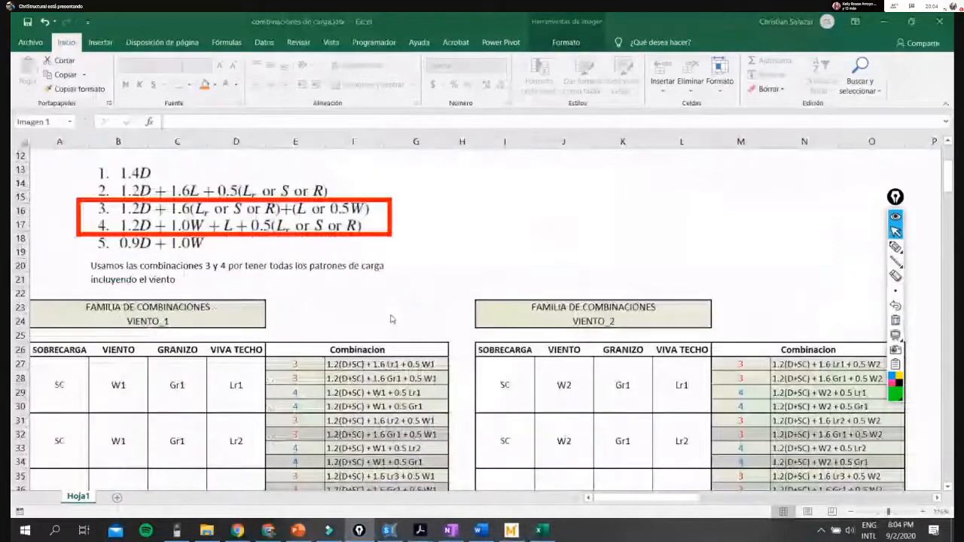
scroll(391, 319, down, 10)
scroll(388, 339, up, 4)
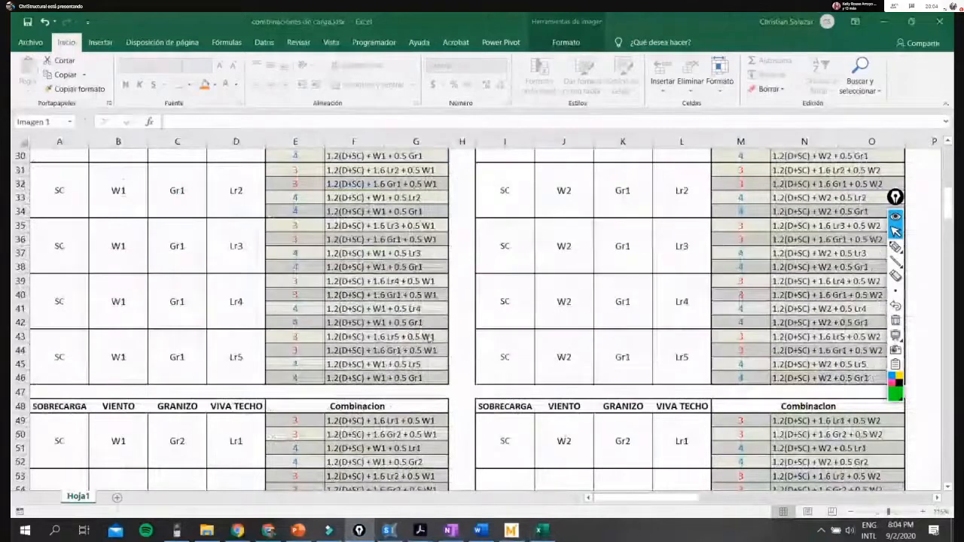
scroll(430, 339, up, 7)
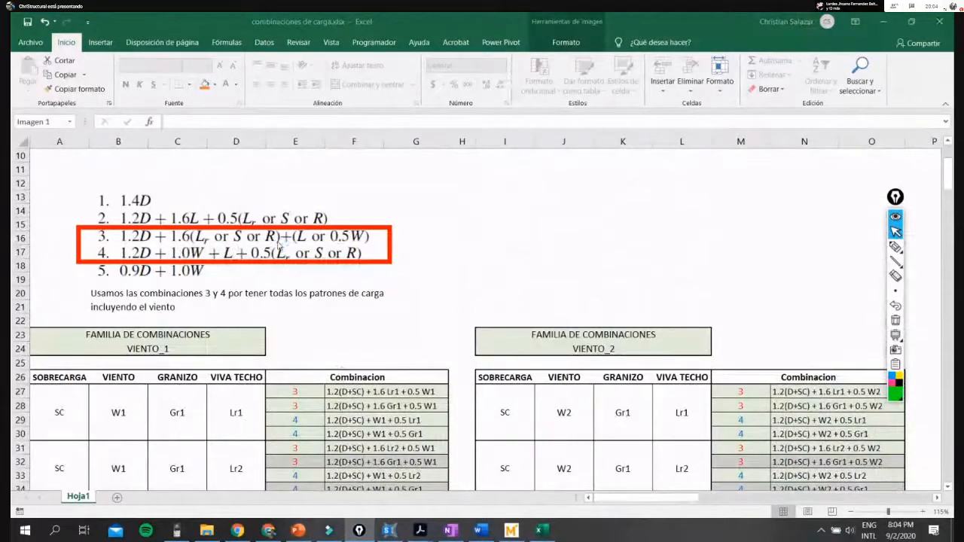
- Switch to Acrobat to show the unmarked ASCE 7-16 load combination list, and return to the Excel workbook
key(alt+Tab)
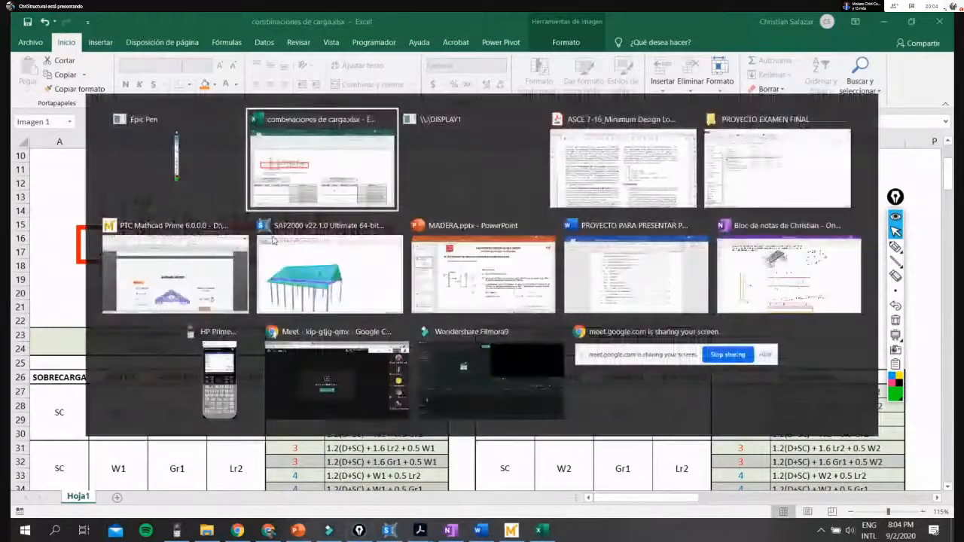
key(alt+Tab)
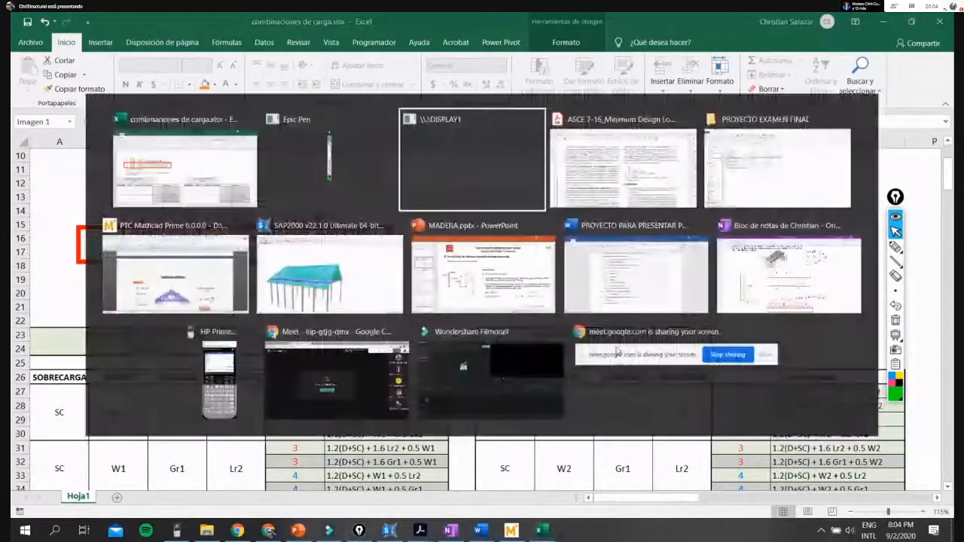
key(alt+Tab)
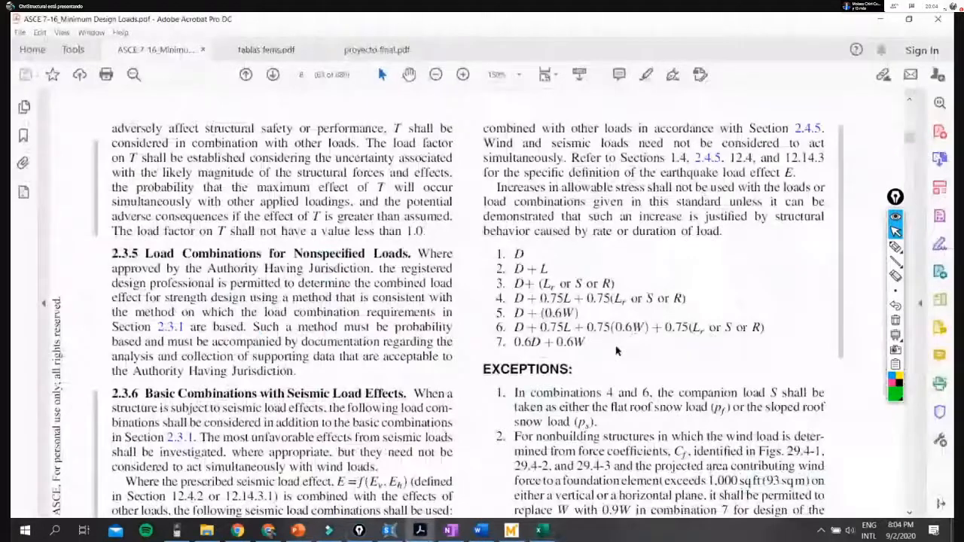
key(alt+Tab)
- Examine the VIENTO_1 and VIENTO_2 tables down to the Combinacion legend and compare them with the basic load combinations image
scroll(711, 349, down, 16)
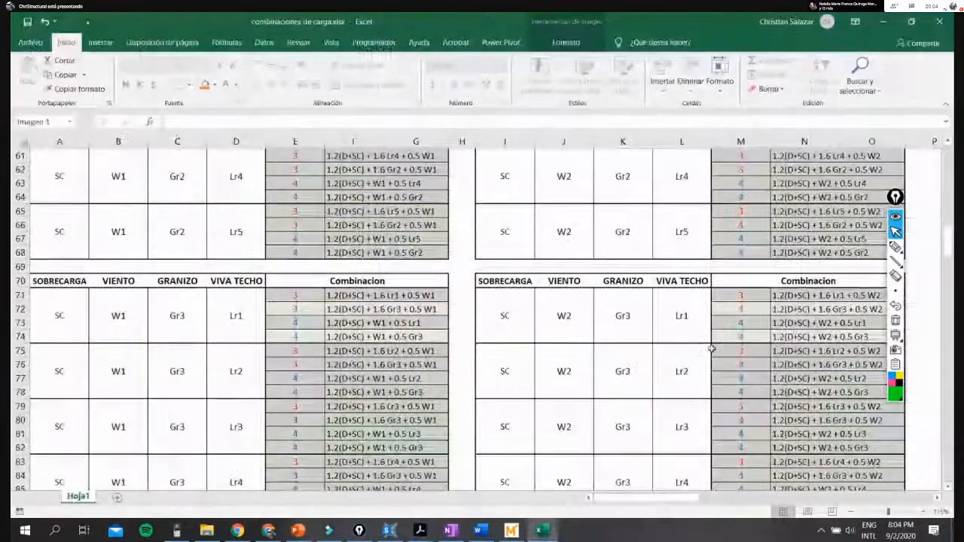
scroll(646, 319, down, 8)
scroll(646, 320, down, 10)
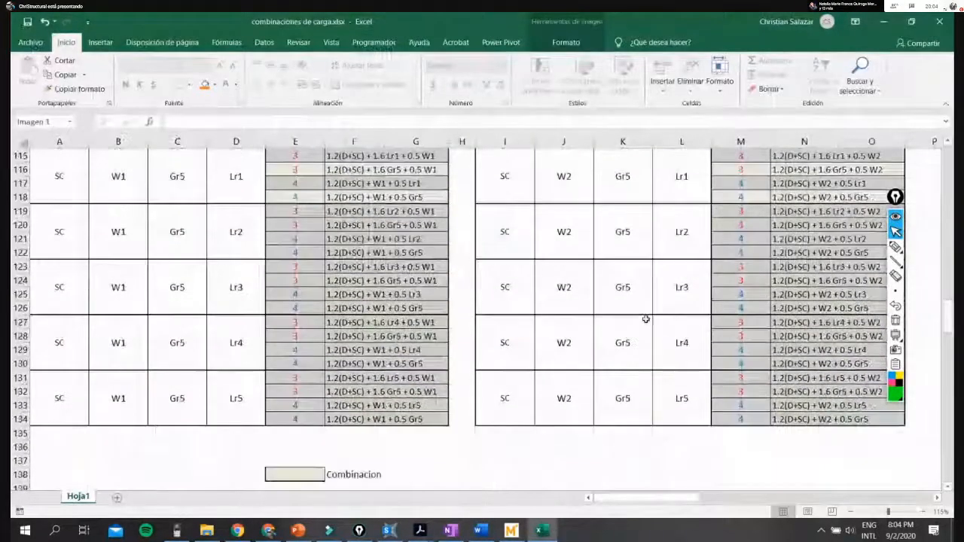
click(294, 475)
scroll(433, 354, up, 6)
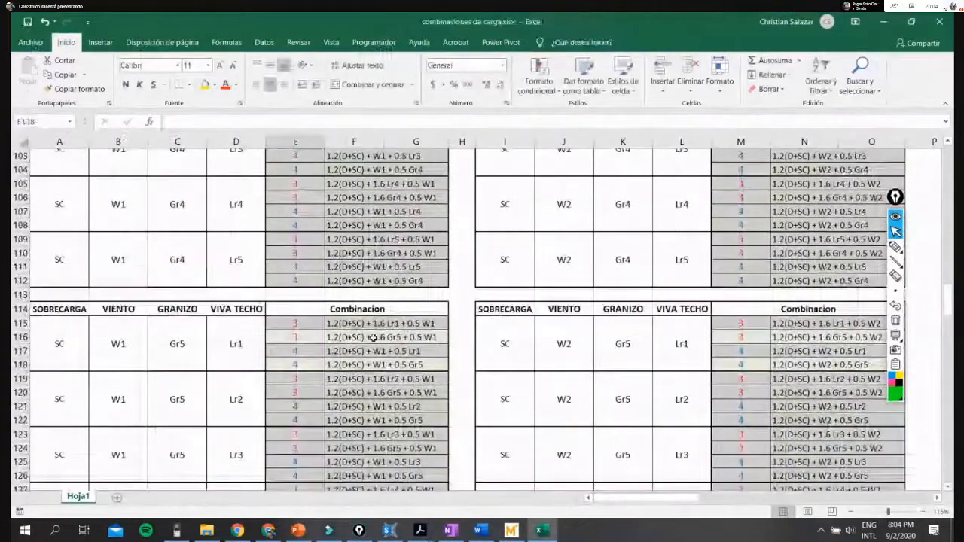
scroll(433, 354, up, 4)
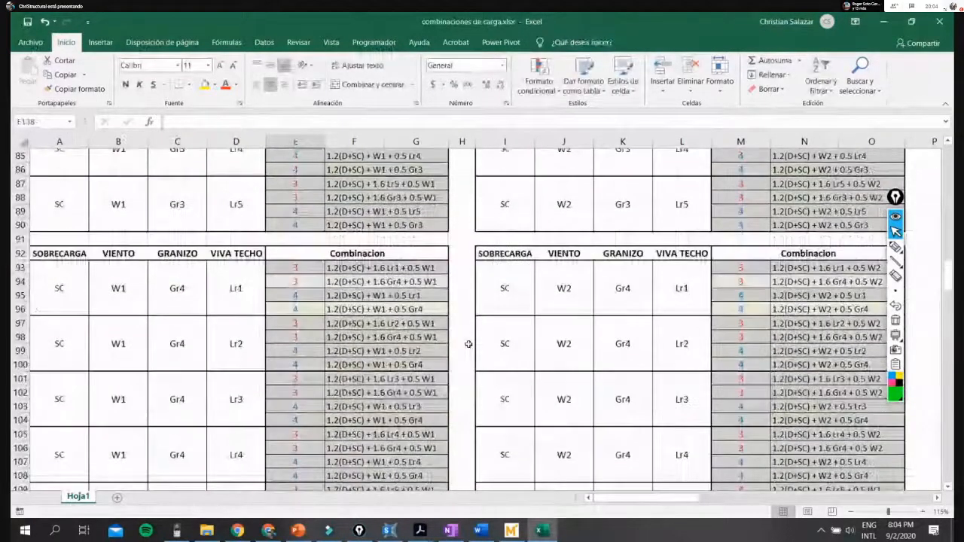
scroll(469, 345, up, 20)
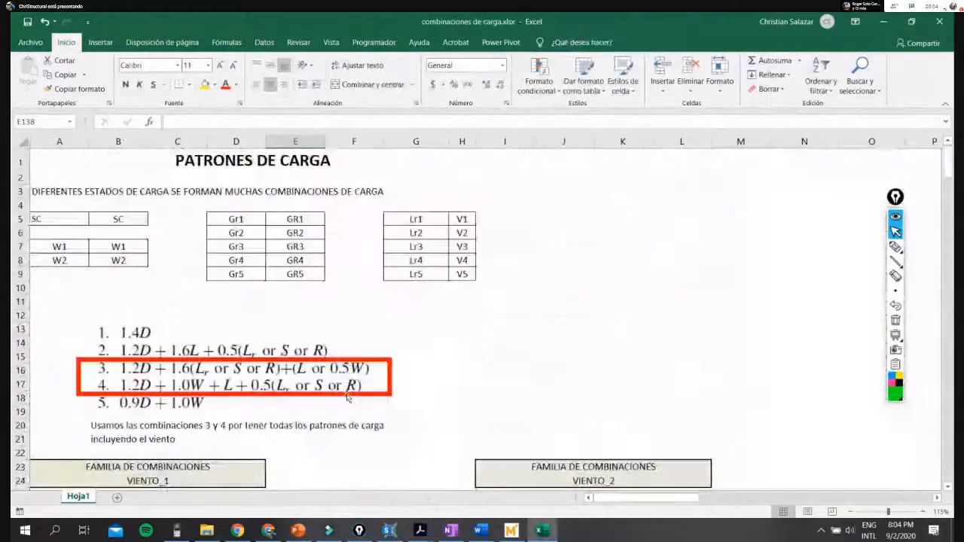
scroll(458, 379, down, 6)
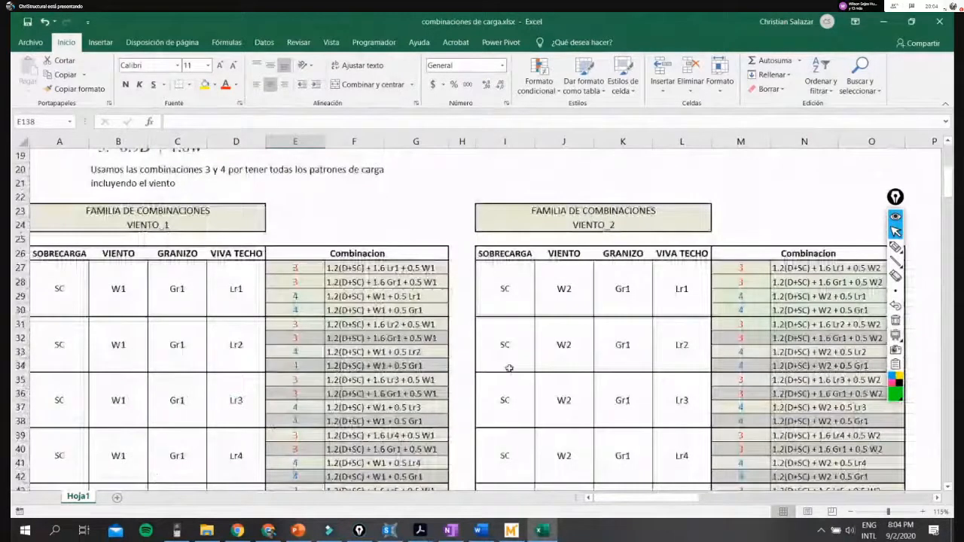
scroll(510, 368, down, 5)
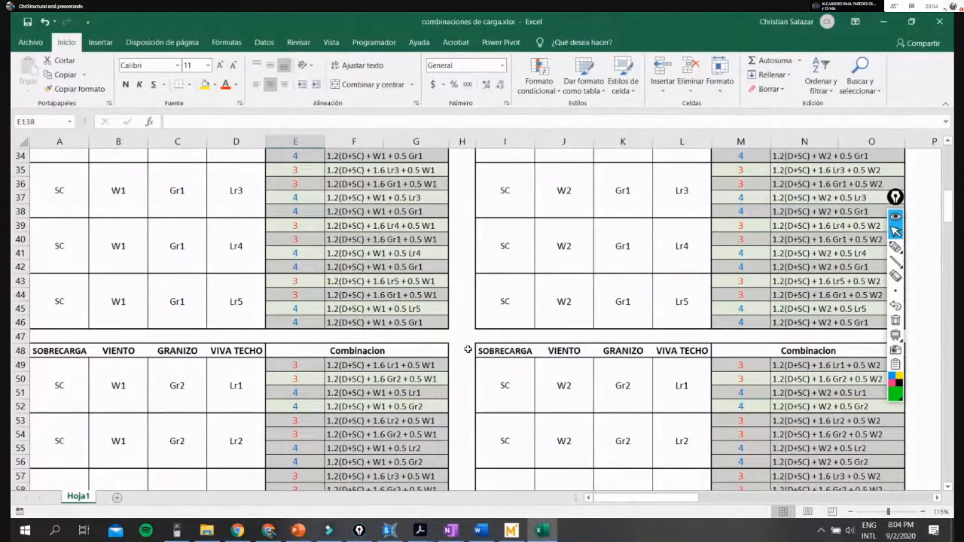
scroll(189, 334, up, 1)
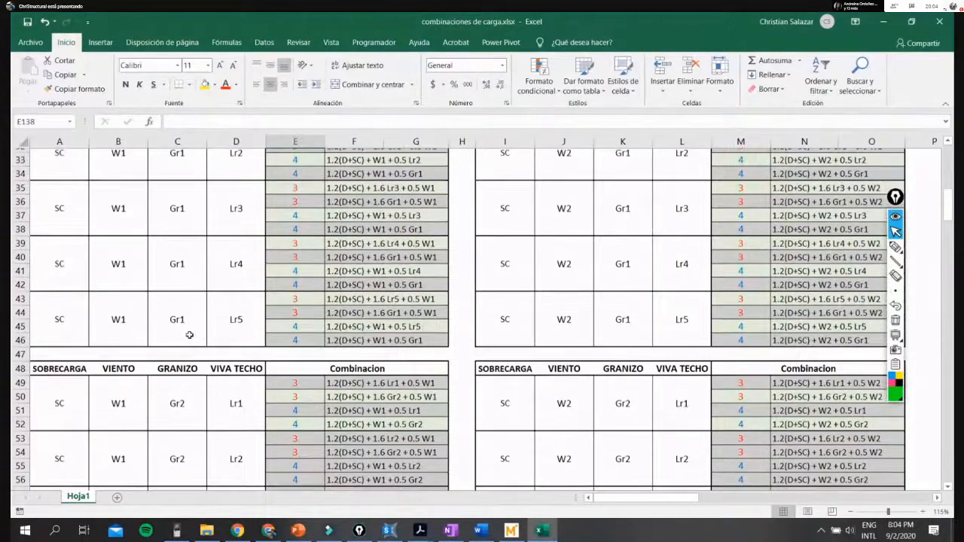
scroll(189, 335, up, 3)
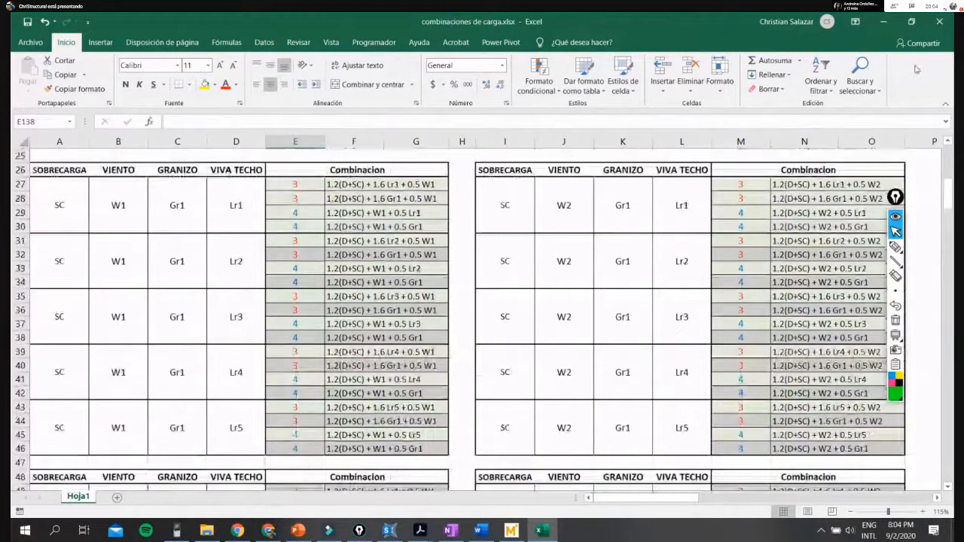
- Minimize the Excel workbook, check the Google Meet presentation in Chrome, and return to the ASCE 7-16 page
click(883, 22)
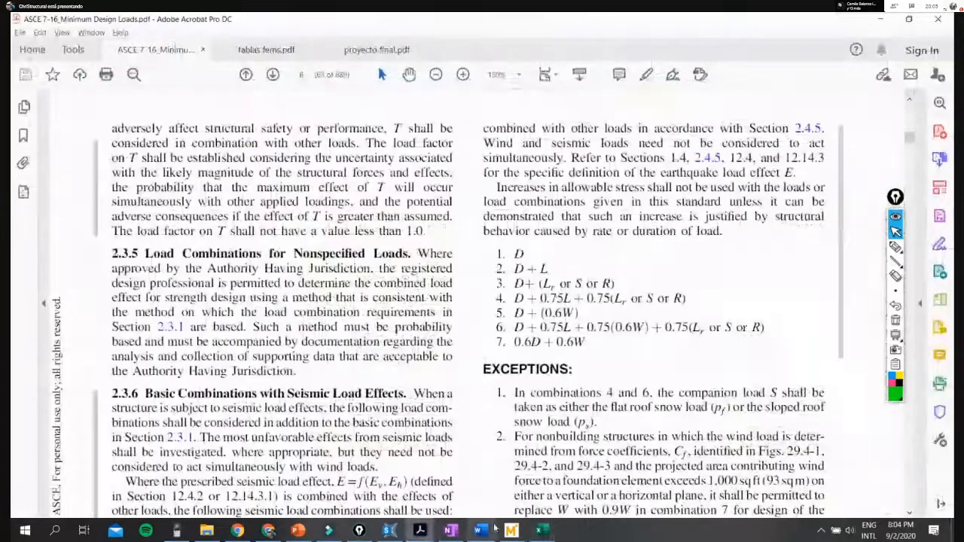
mouse_move(391, 532)
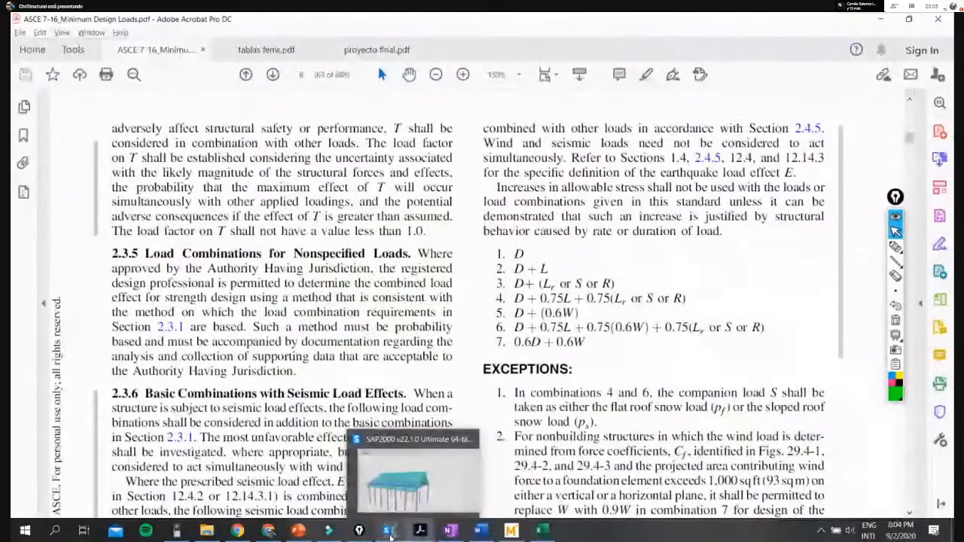
click(391, 531)
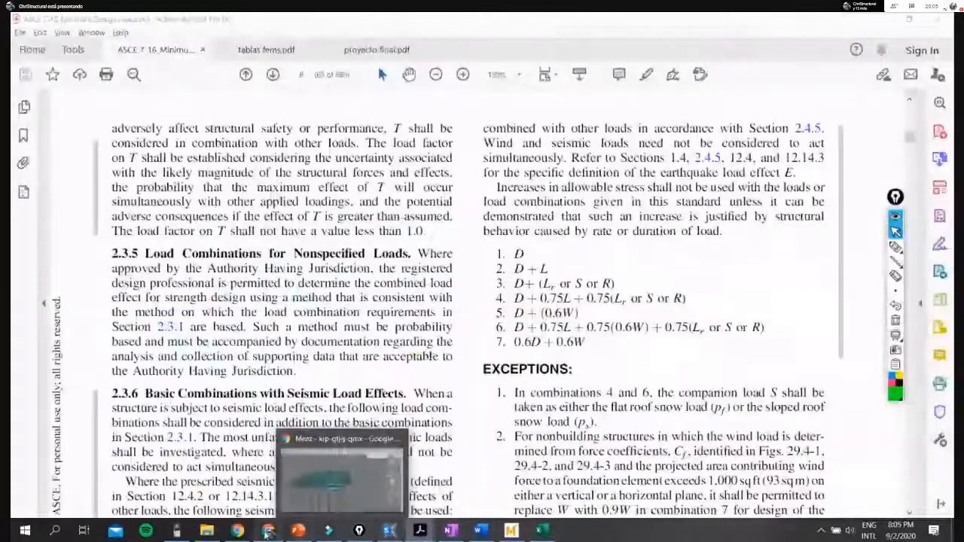
click(267, 532)
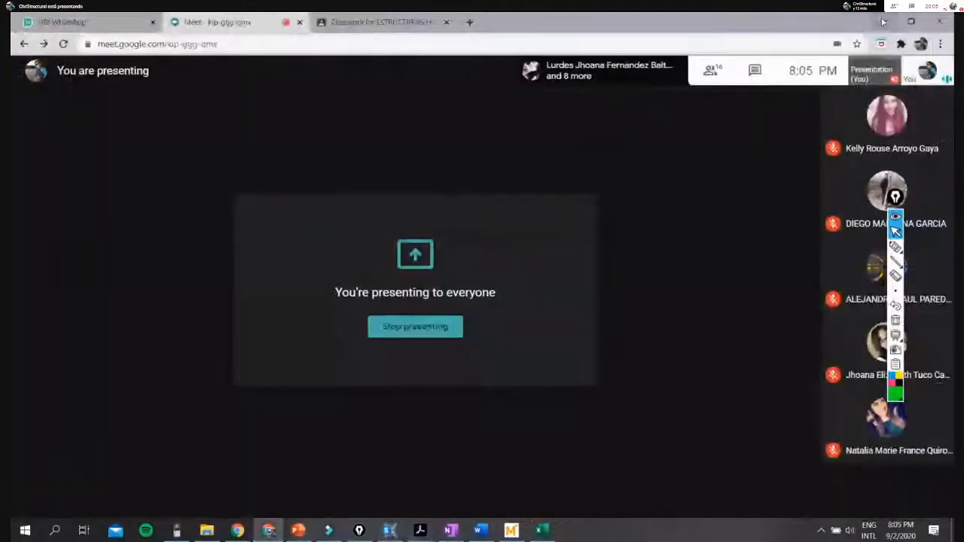
click(883, 22)
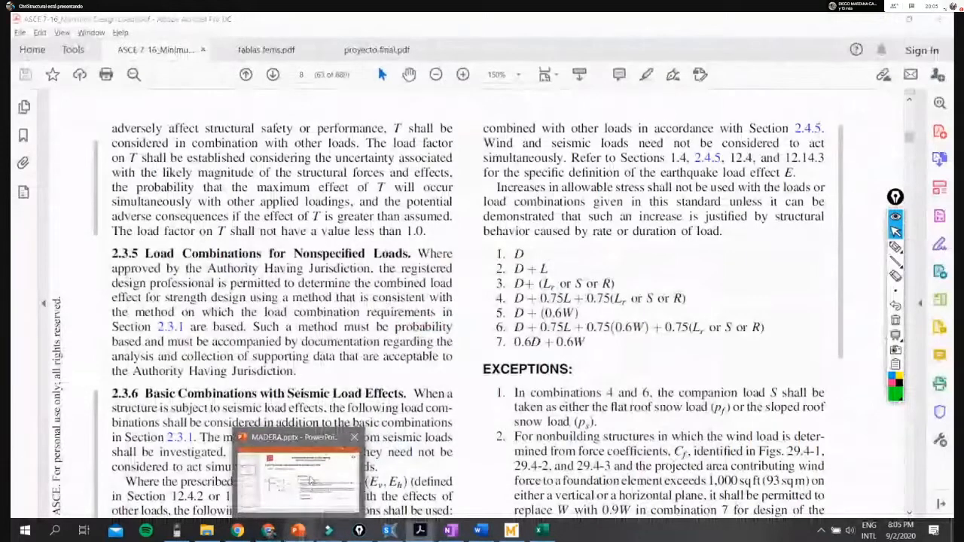
- Switch to PowerPoint and show slide 60 of MADERA.pptx, covering the column's maximum effects and allowable stresses
click(301, 533)
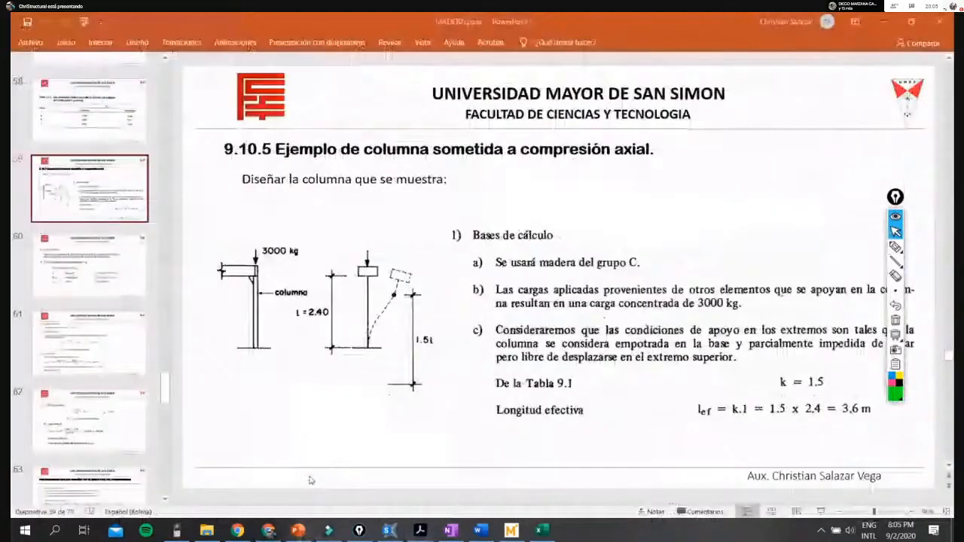
click(109, 266)
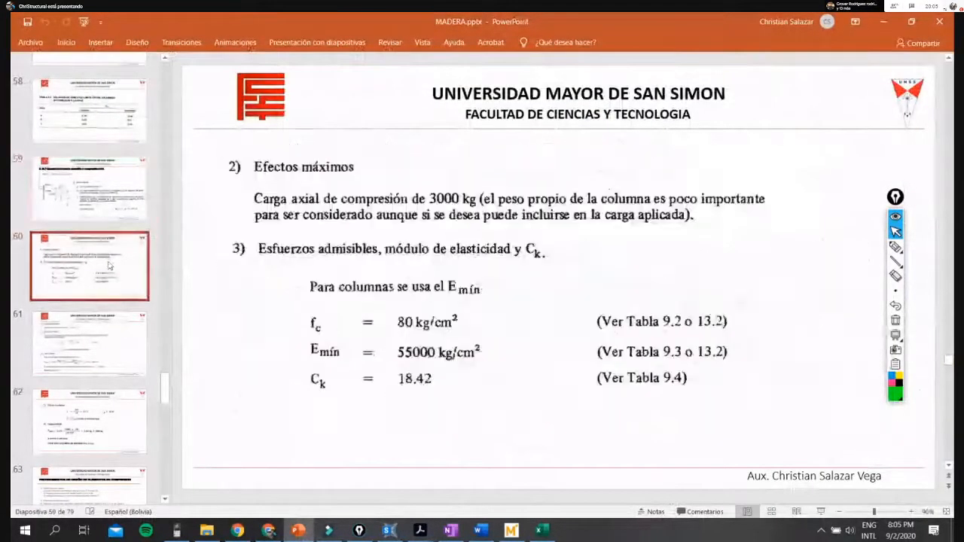
- Switch to SAP2000 and inspect the Proyecto final timber structure in 3-D from its gable end and long side
mouse_move(389, 531)
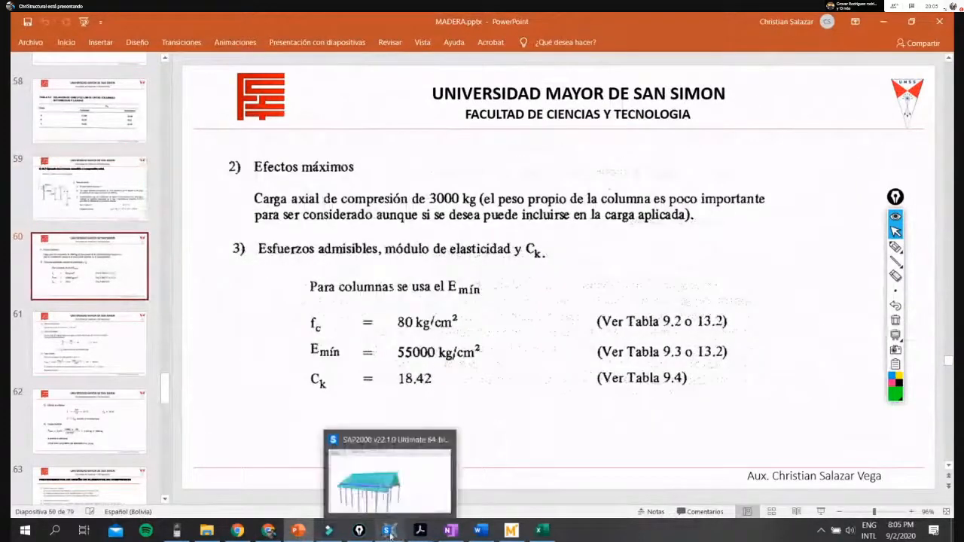
click(394, 510)
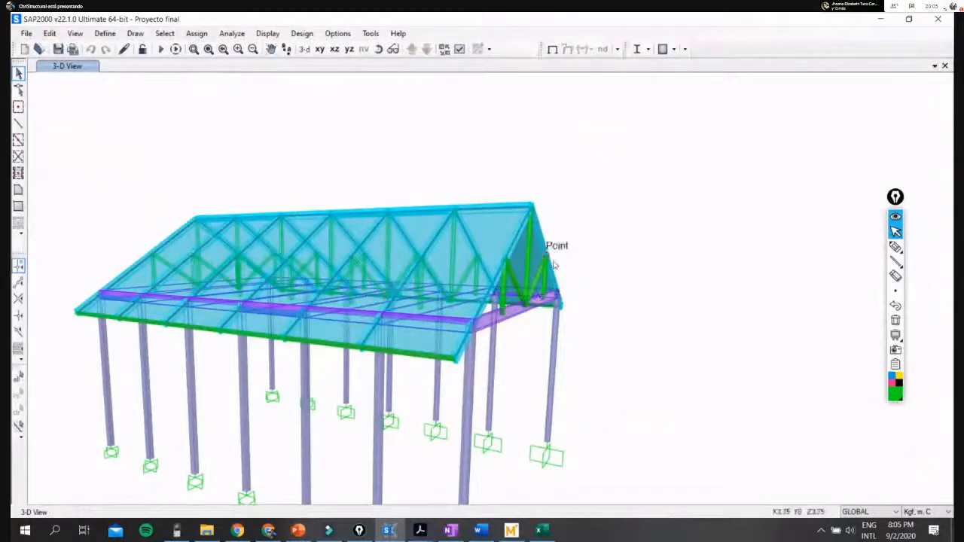
shift+middle_drag(640, 304, 263, 296)
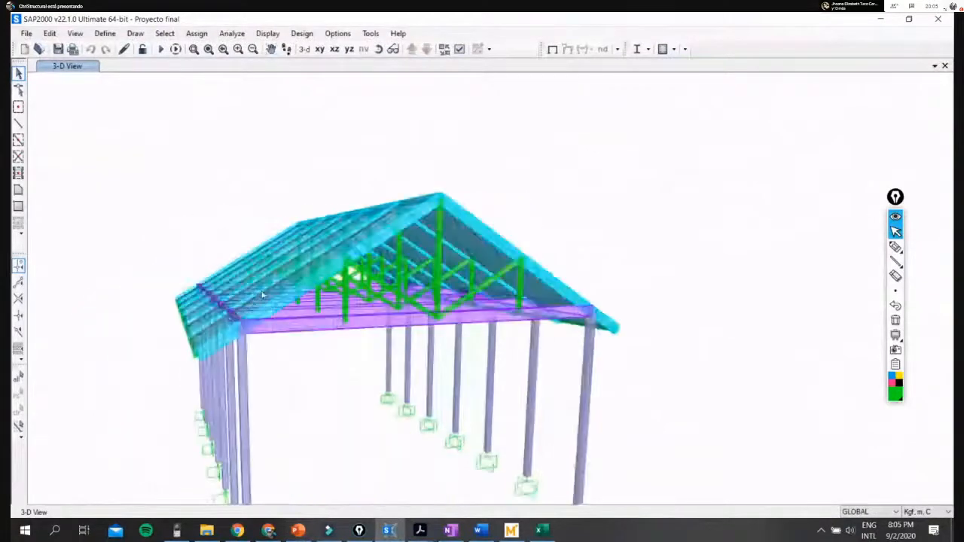
shift+middle_drag(639, 293, 671, 330)
scroll(599, 277, up, 5)
scroll(585, 294, down, 5)
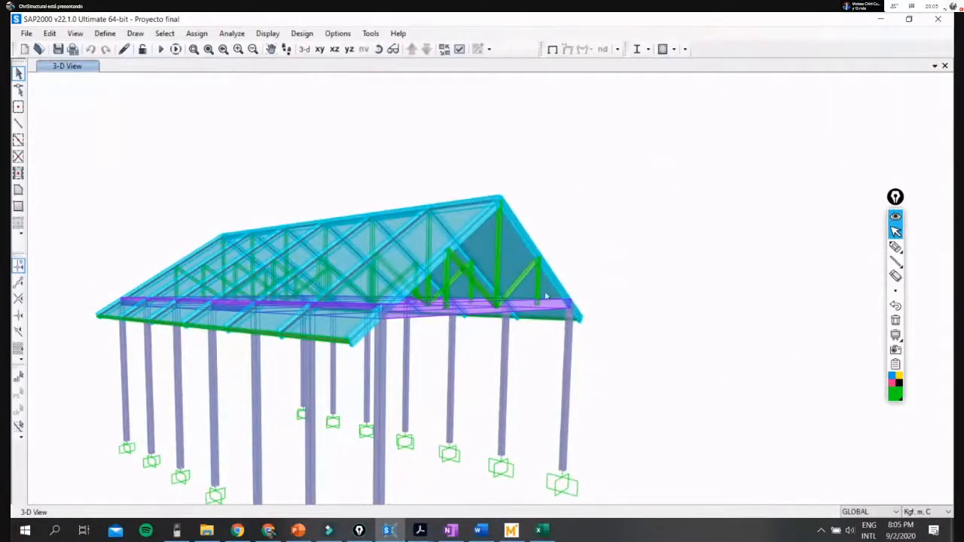
- Open the property data of the MADERA - Gr A material and highlight its modulus of elasticity
click(104, 33)
click(125, 48)
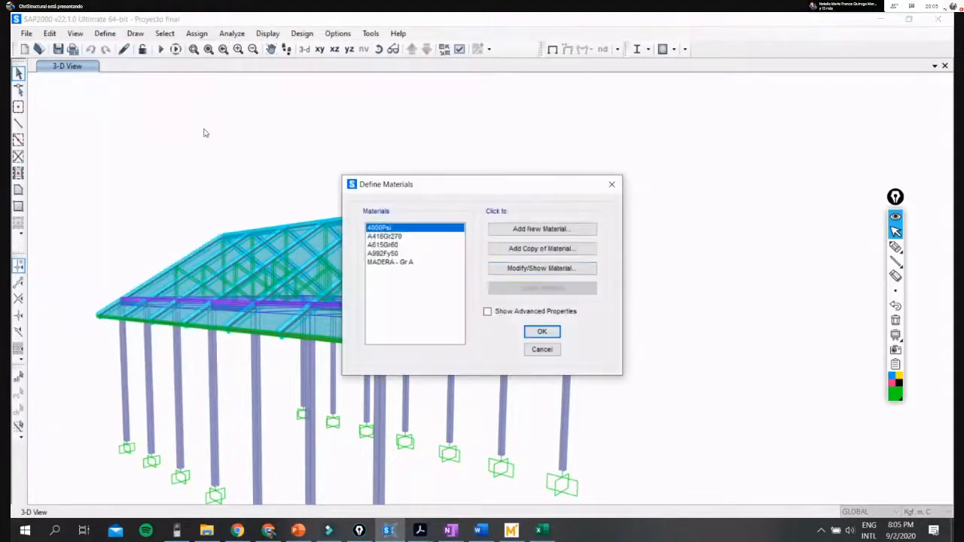
click(413, 262)
click(563, 269)
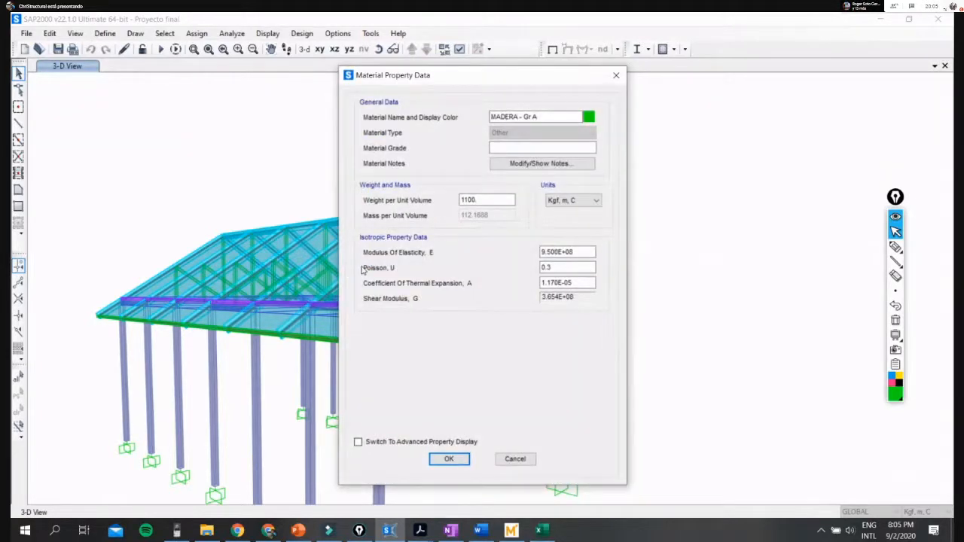
mouse_move(548, 84)
mouse_down()
mouse_move(708, 84)
mouse_move(538, 82)
mouse_up()
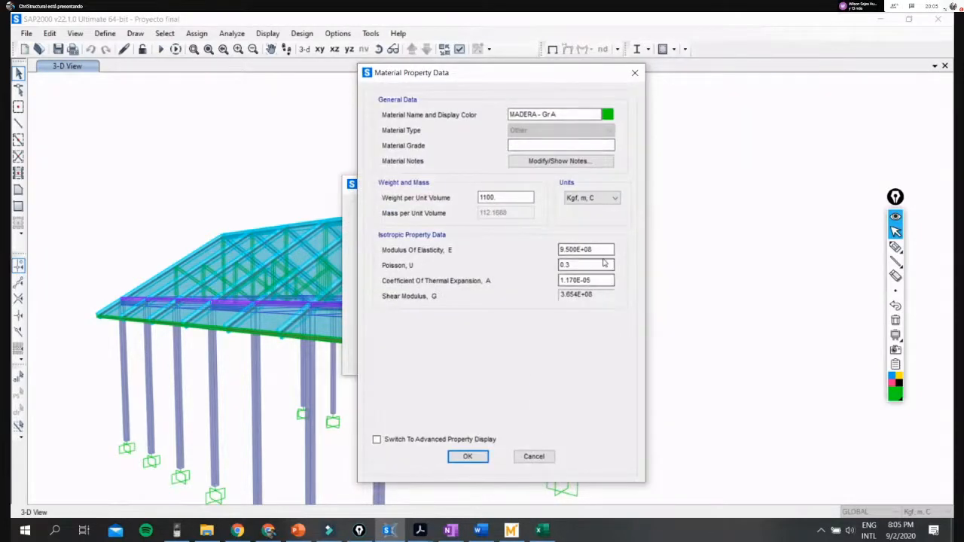
drag(606, 248, 530, 249)
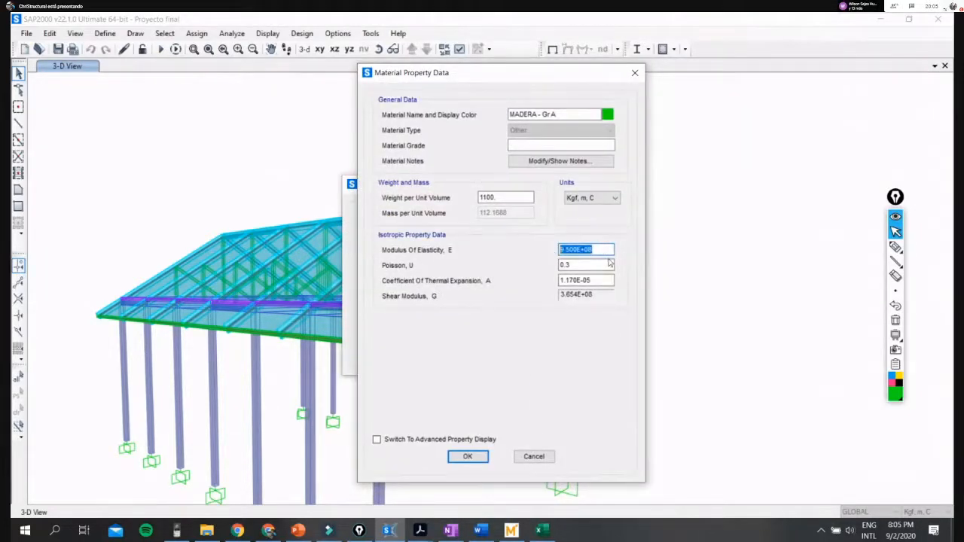
- Check the modulus of elasticity and unit weight in Kgf, cm, C units, and restore the units to Kgf, m, C
click(612, 199)
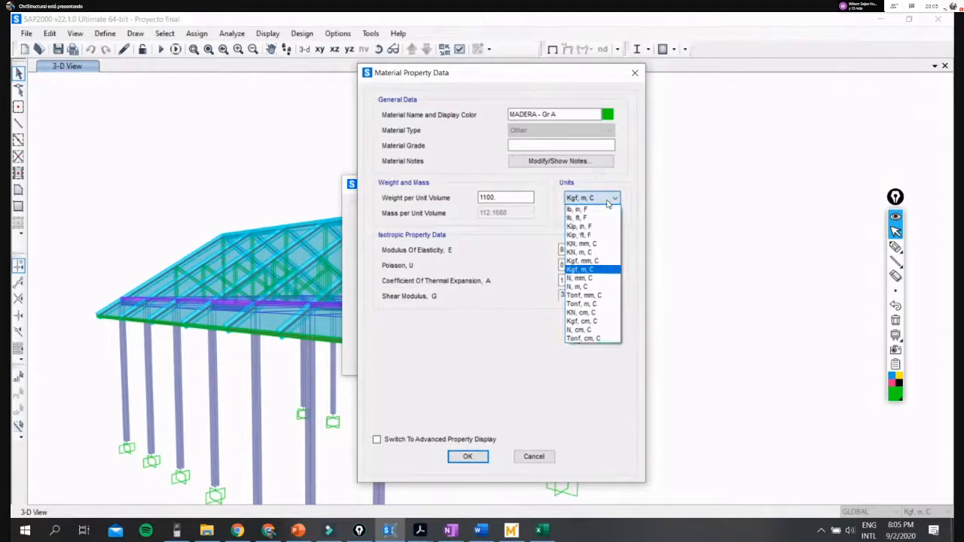
click(595, 322)
drag(606, 250, 531, 251)
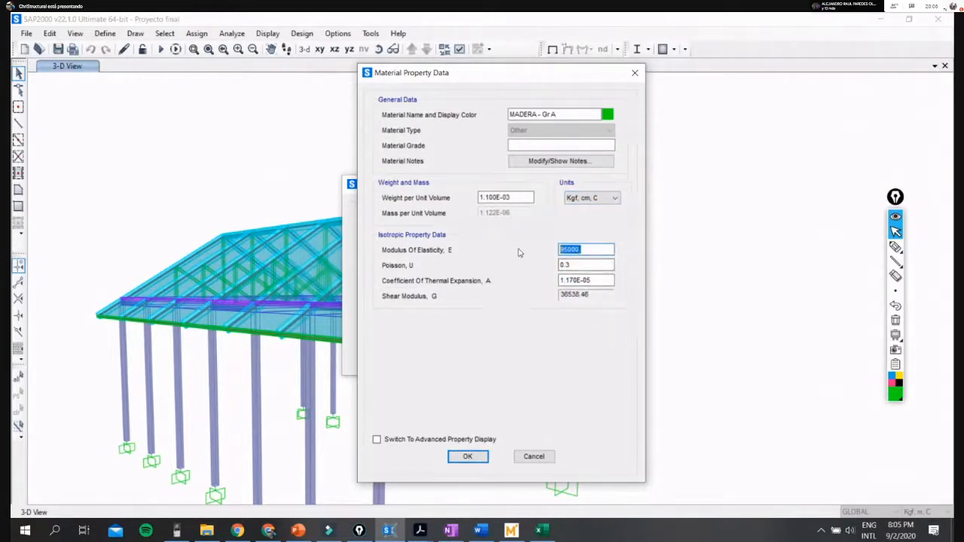
drag(532, 198, 448, 198)
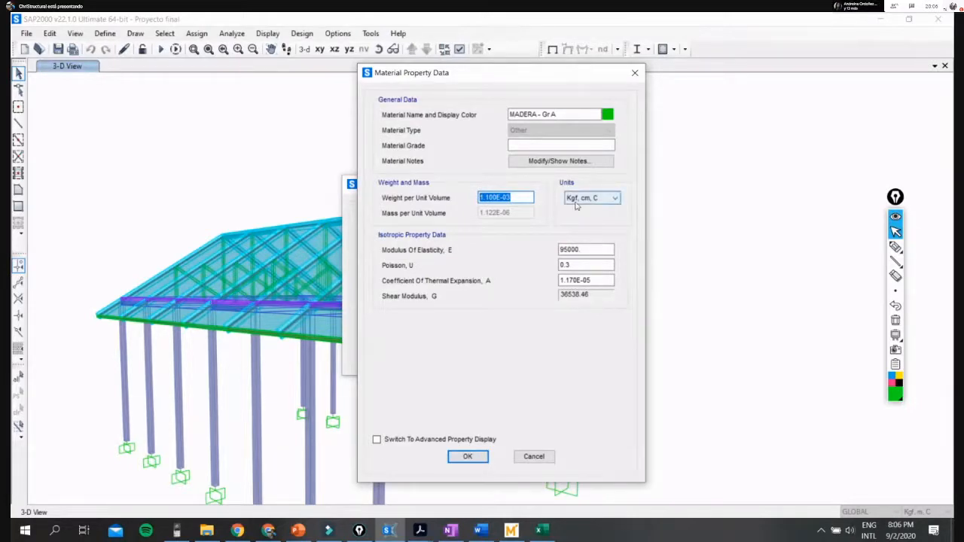
click(607, 199)
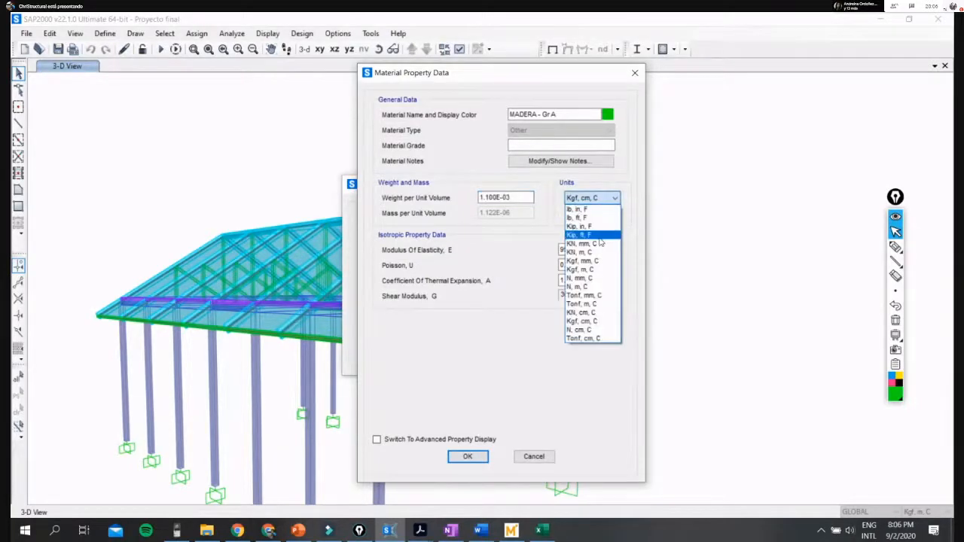
click(601, 273)
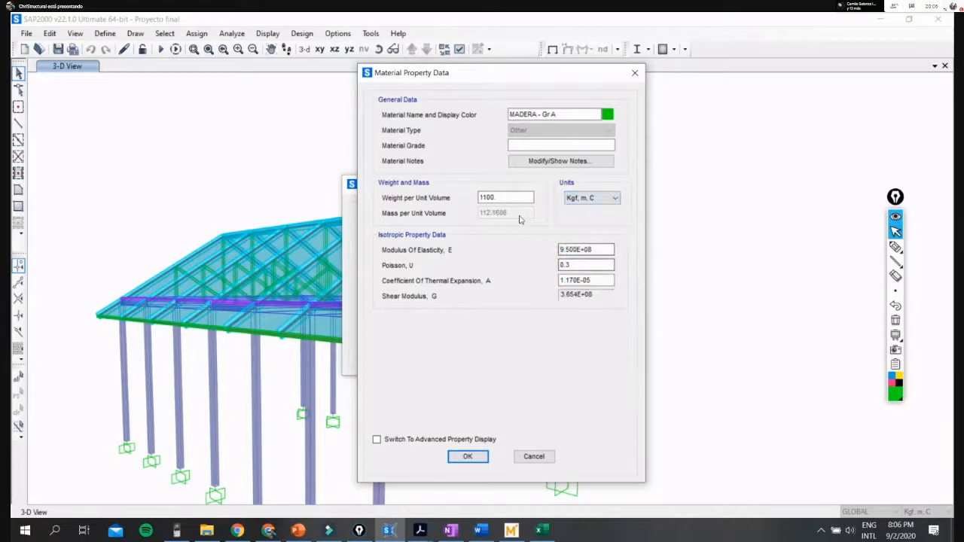
- Point out the material name, material grade and Poisson fields in the property data of MADERA - Gr A
drag(570, 114, 498, 122)
click(557, 146)
click(589, 265)
key(shift+Tab)
key(Tab)
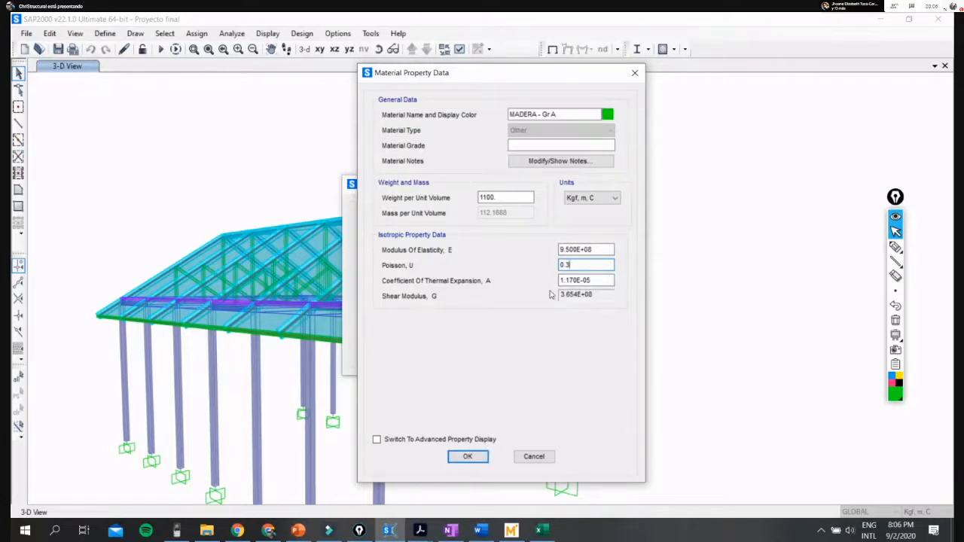
- Switch MADERA - Gr A to the advanced property display and reposition the material dialogs
drag(513, 80, 617, 91)
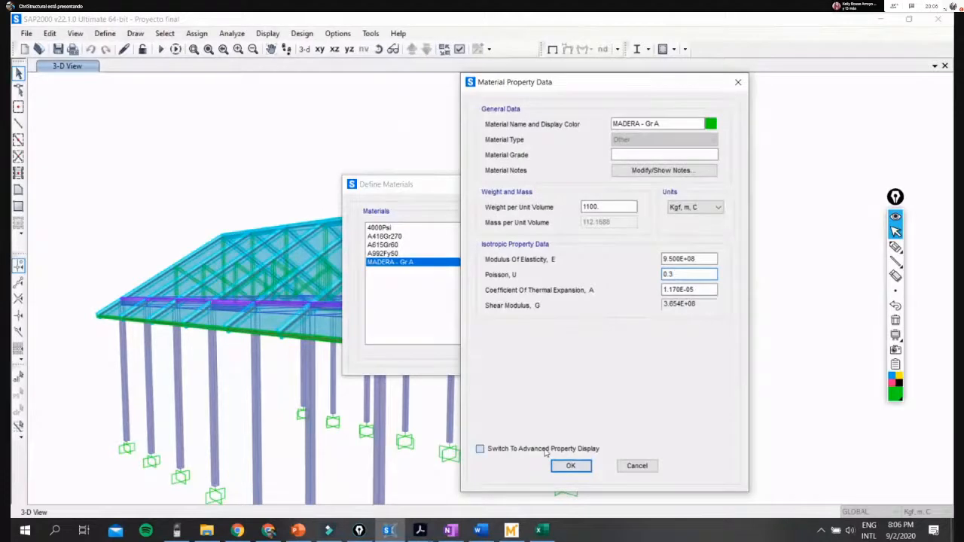
click(480, 448)
drag(463, 157, 524, 205)
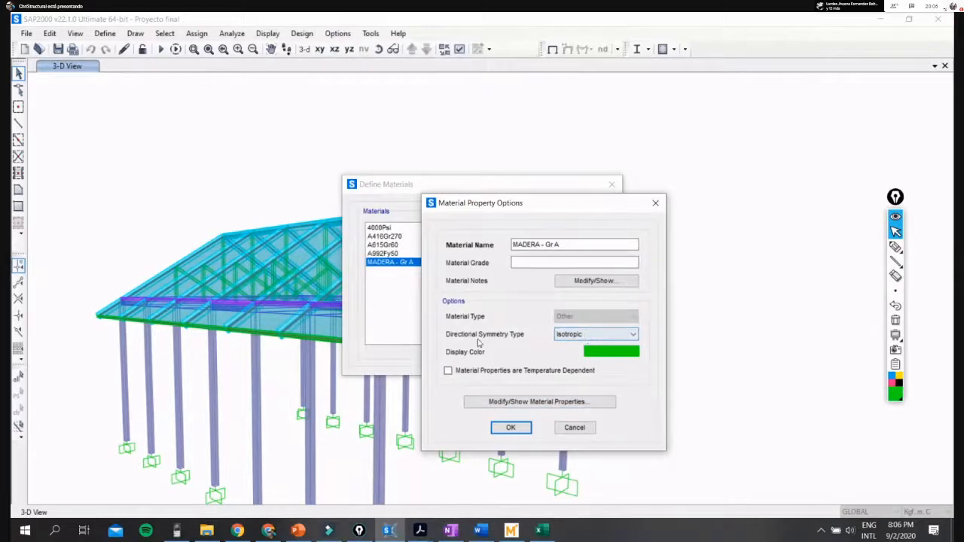
- Box the Directional Symmetry Type label with the green pen, and clear the annotation
click(896, 247)
mouse_move(440, 326)
mouse_down()
mouse_move(441, 341)
mouse_move(528, 344)
mouse_move(423, 326)
mouse_up()
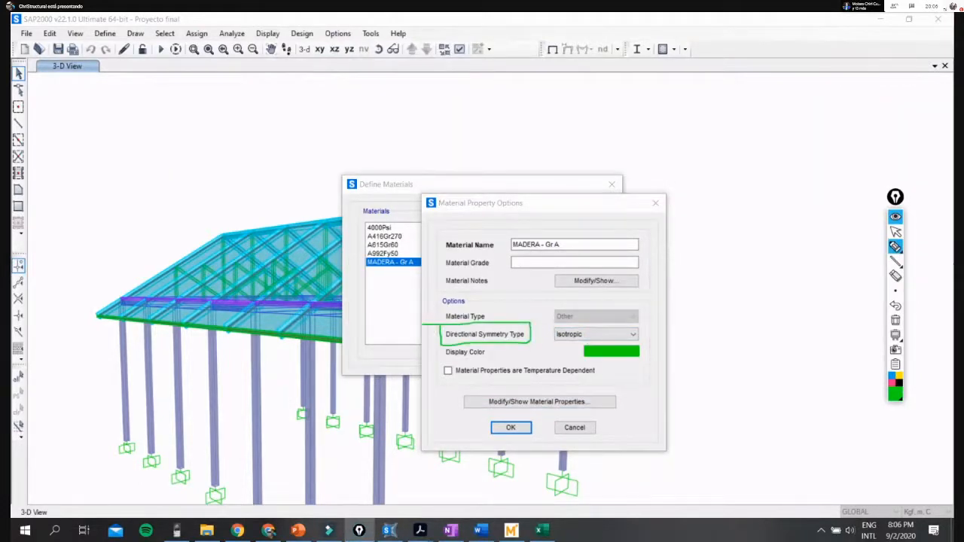
click(897, 233)
click(896, 321)
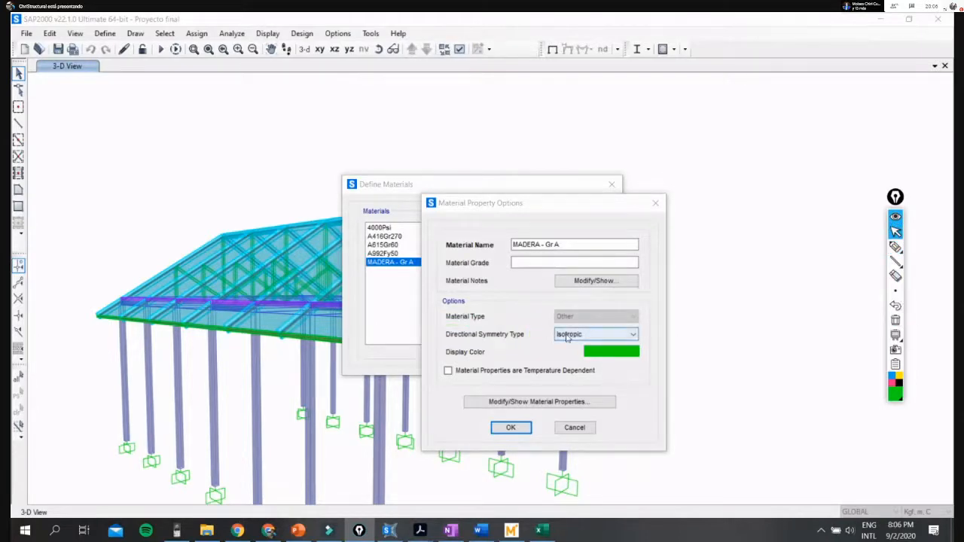
- Set the directional symmetry type to Orthotropic, show the material properties and highlight the E1 value
click(568, 339)
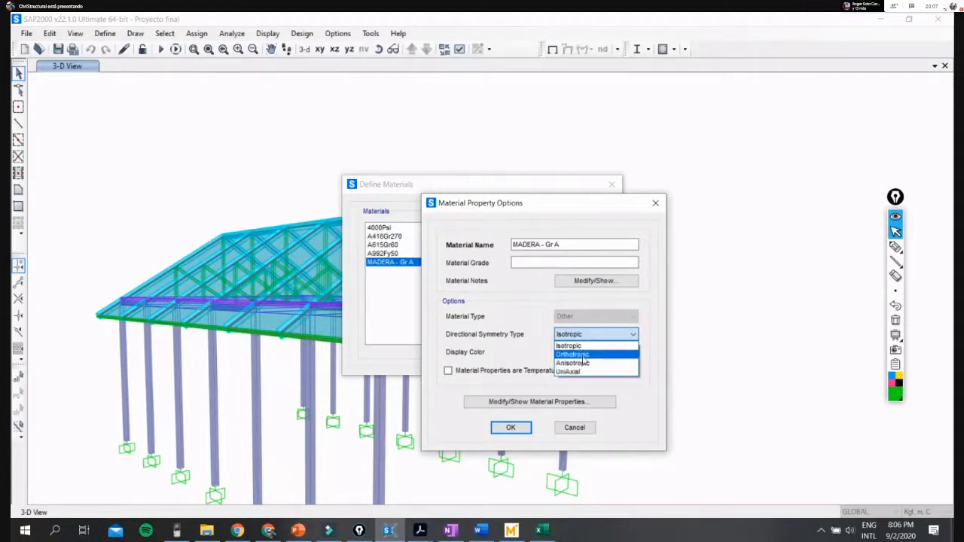
click(585, 355)
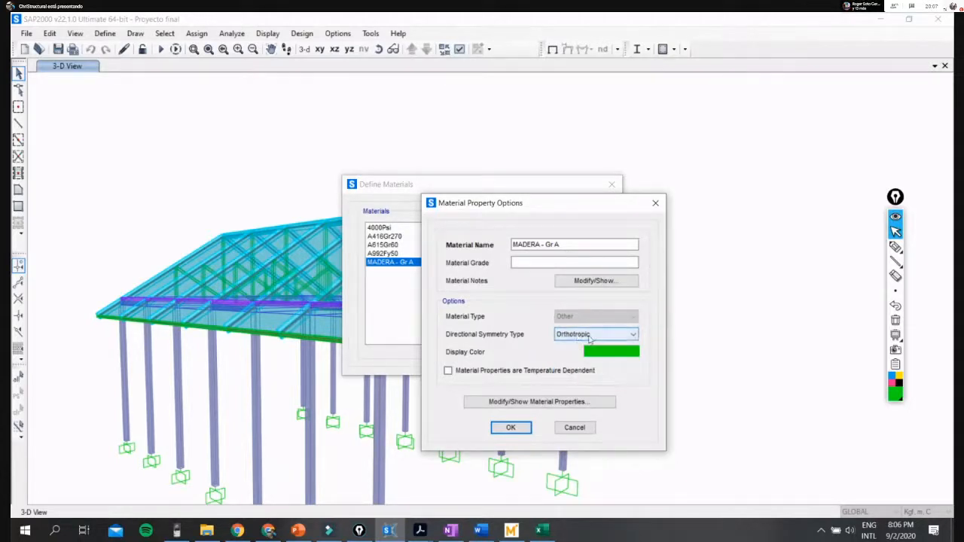
click(577, 335)
click(578, 356)
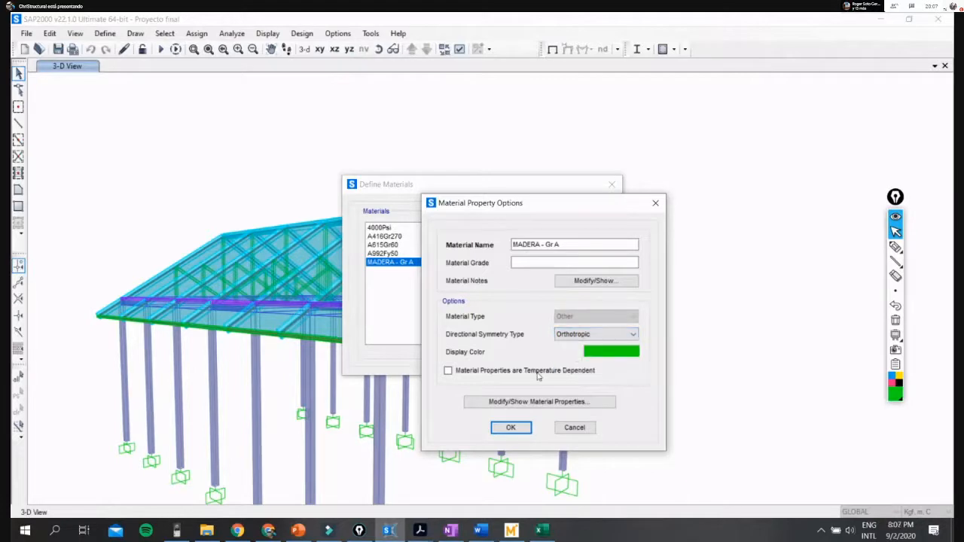
click(509, 403)
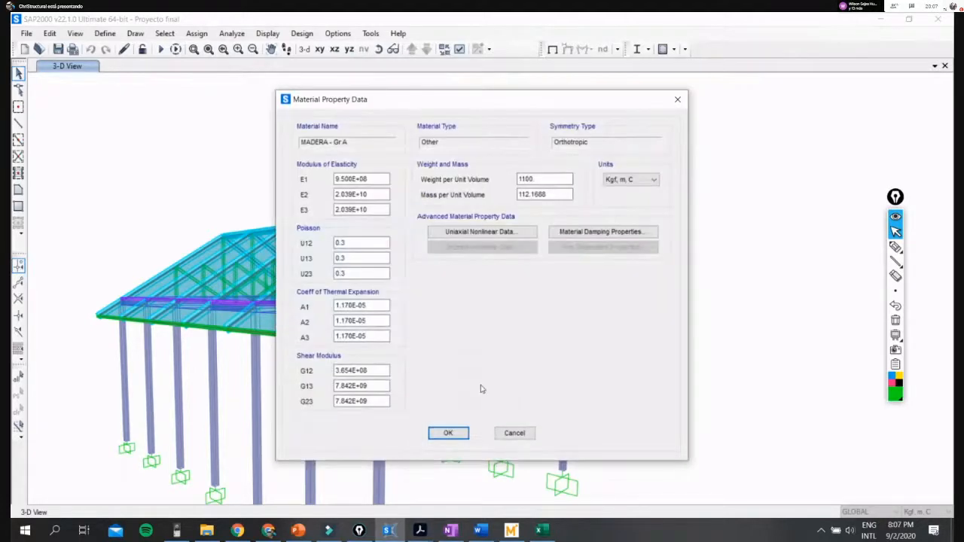
double_click(380, 179)
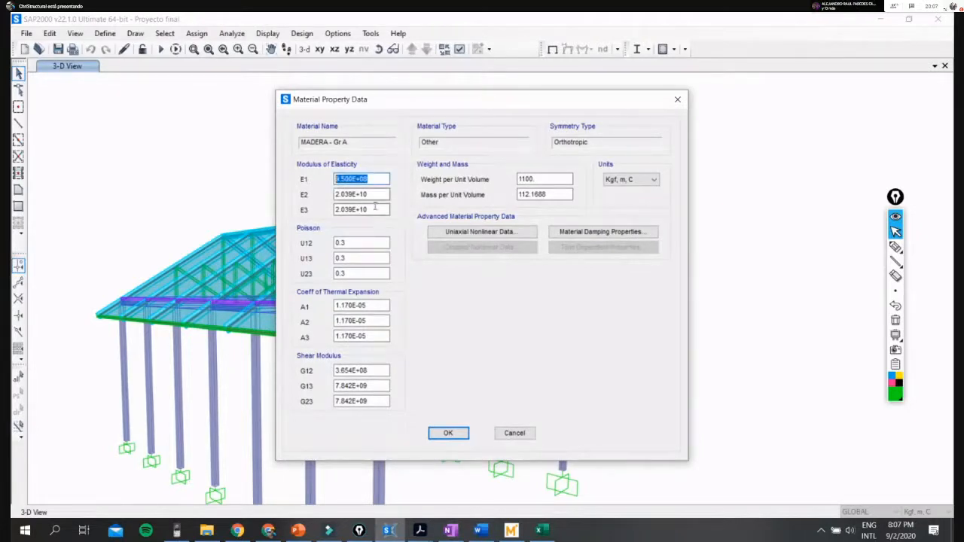
- Draw a red vertical arrow labelled 1 over the material property data as the first material axis
click(897, 396)
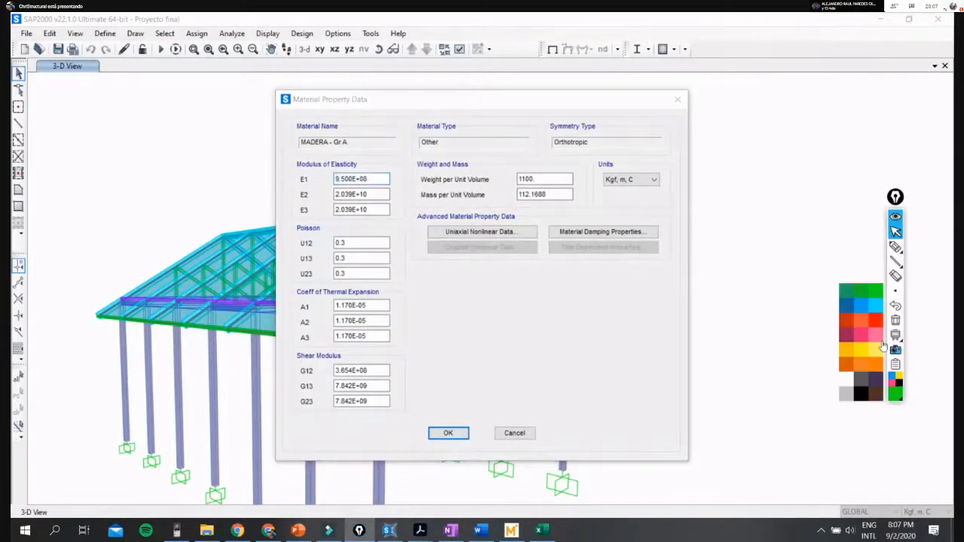
click(876, 326)
click(896, 247)
mouse_move(630, 398)
mouse_down()
mouse_move(632, 285)
mouse_move(627, 296)
mouse_move(658, 284)
mouse_up()
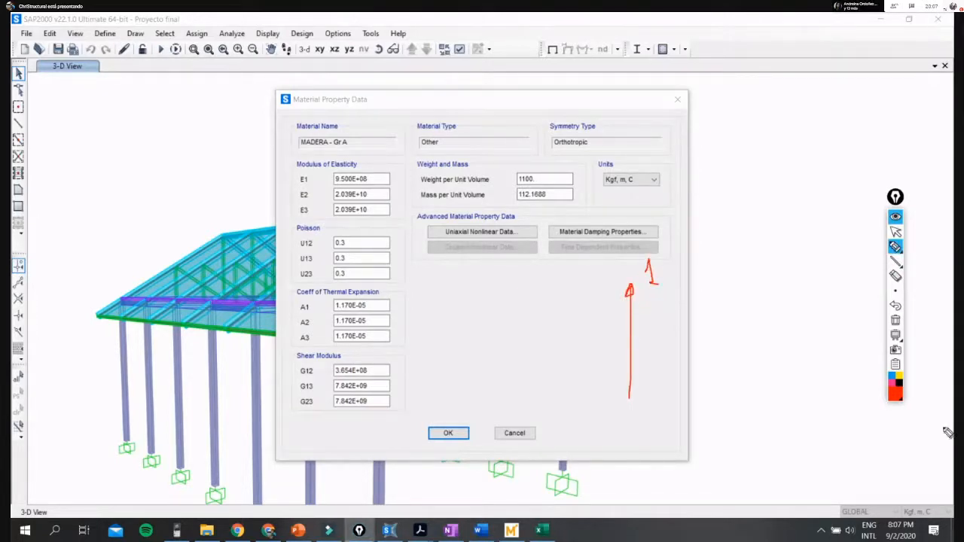
- Draw a green arrow labelled 2 and a light-blue arrow labelled 3 from the base of axis 1
click(897, 394)
click(881, 295)
drag(630, 397, 725, 353)
mouse_move(766, 324)
mouse_down()
mouse_move(767, 336)
mouse_move(791, 336)
mouse_up()
click(895, 398)
click(878, 310)
mouse_move(629, 397)
mouse_down()
mouse_move(751, 423)
mouse_move(735, 429)
mouse_move(780, 425)
mouse_move(773, 434)
mouse_up()
- Sketch a dark rectangular prism around the axes' origin, with its top face and vertical edges extending downward
click(895, 398)
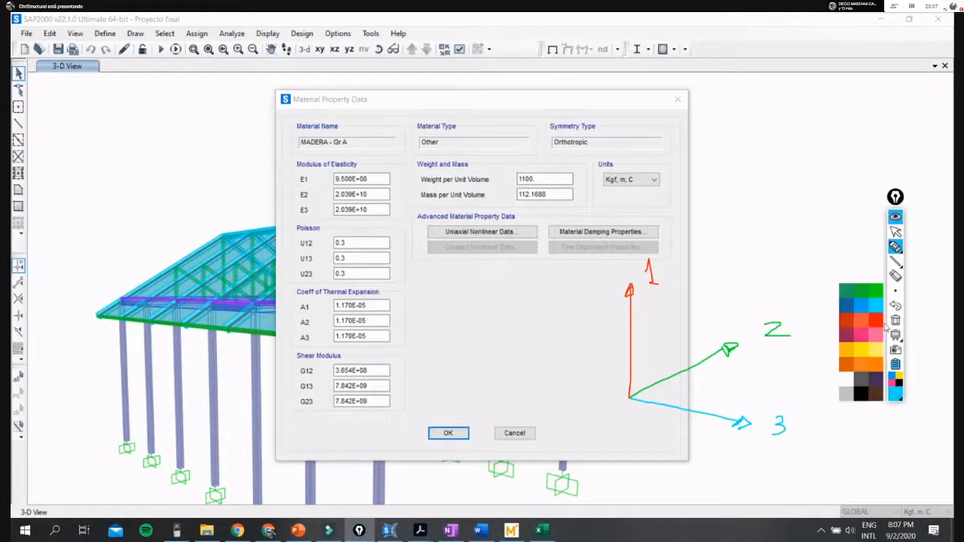
click(874, 386)
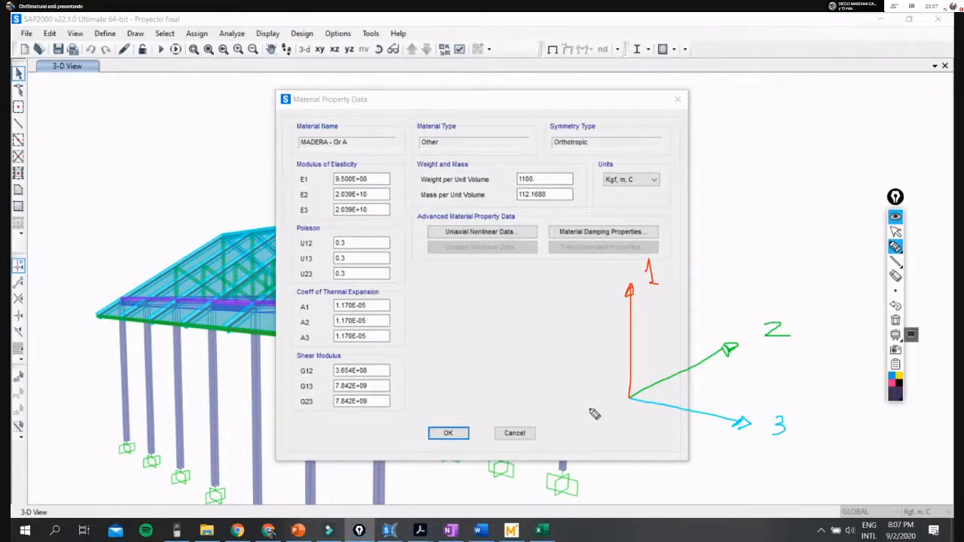
mouse_move(642, 364)
mouse_down()
mouse_move(712, 385)
mouse_move(629, 429)
mouse_move(574, 406)
mouse_move(640, 363)
mouse_up()
drag(575, 403, 589, 479)
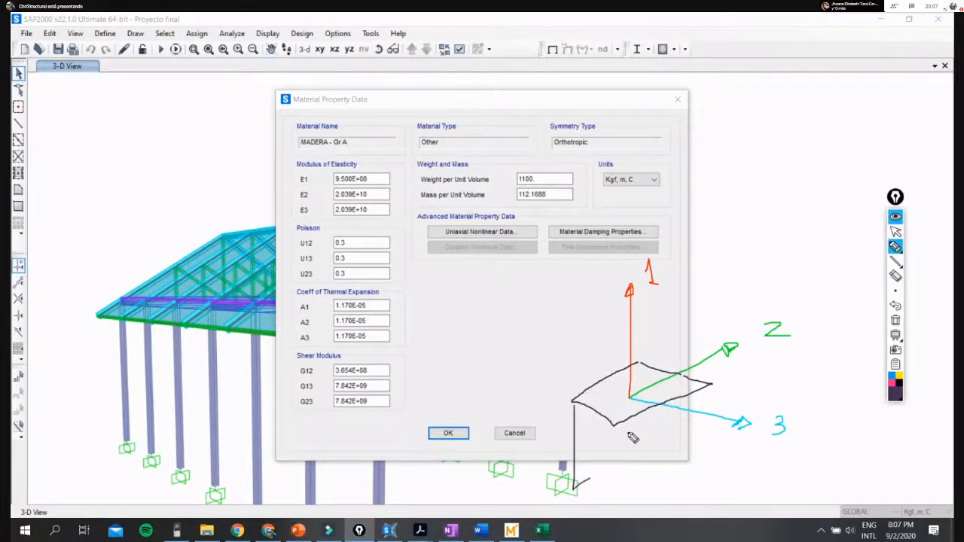
drag(616, 427, 605, 497)
drag(709, 388, 708, 481)
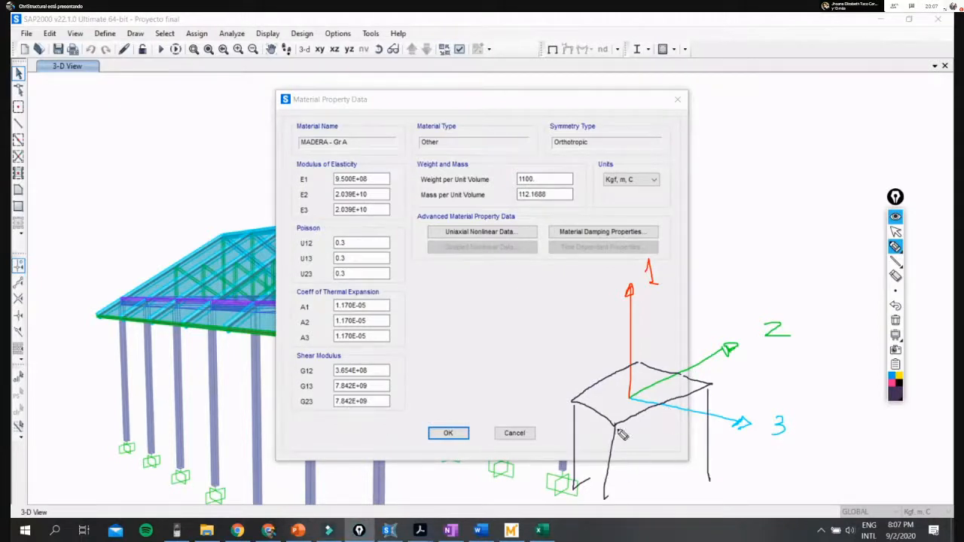
drag(615, 426, 614, 510)
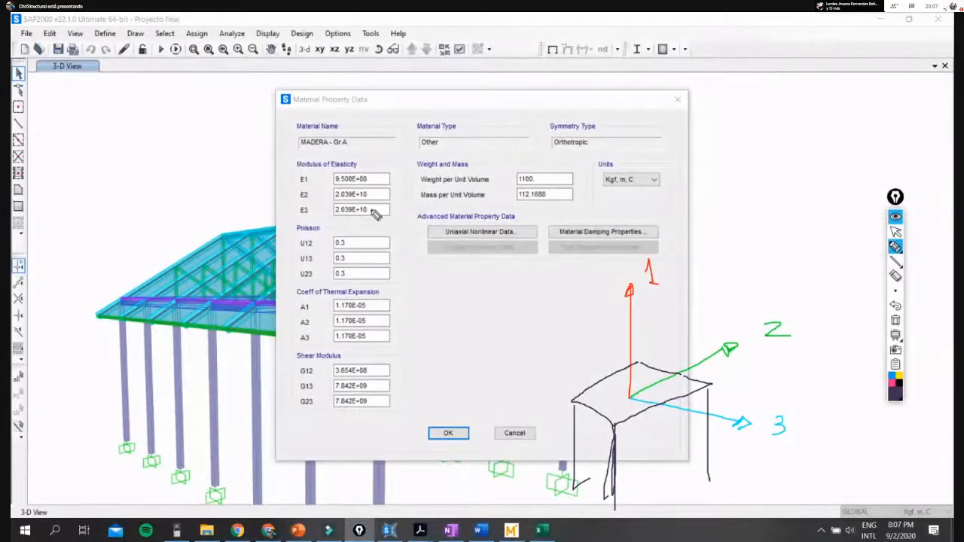
- Box the dialog title and the Modulus of Elasticity, Poisson and Coeff of Thermal Expansion groups with the dark pen
mouse_move(284, 113)
mouse_down()
mouse_move(394, 91)
mouse_move(277, 81)
mouse_up()
mouse_move(296, 172)
mouse_down()
mouse_move(303, 222)
mouse_move(394, 164)
mouse_move(298, 168)
mouse_up()
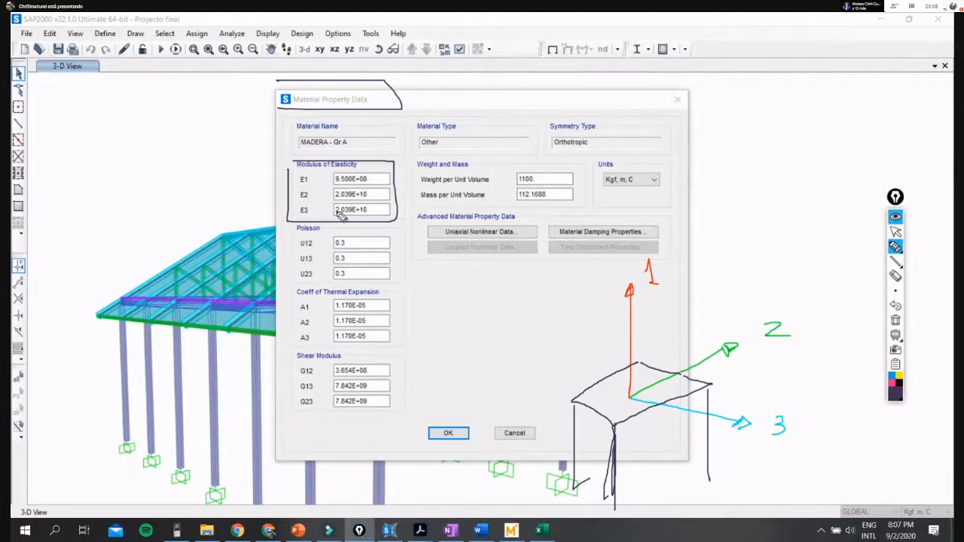
mouse_move(299, 231)
mouse_down()
mouse_move(295, 299)
mouse_move(393, 291)
mouse_move(264, 227)
mouse_up()
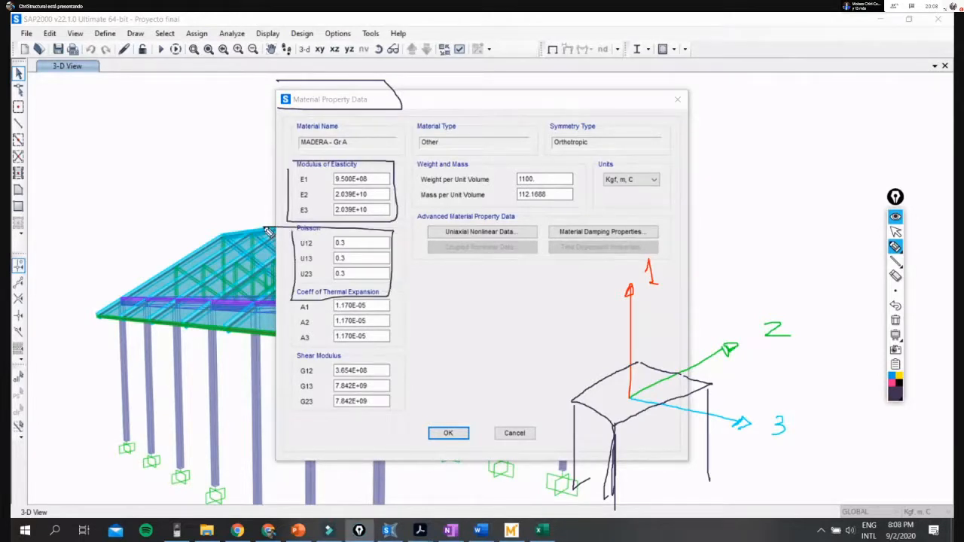
mouse_move(299, 296)
mouse_down()
mouse_move(367, 349)
mouse_move(380, 292)
mouse_up()
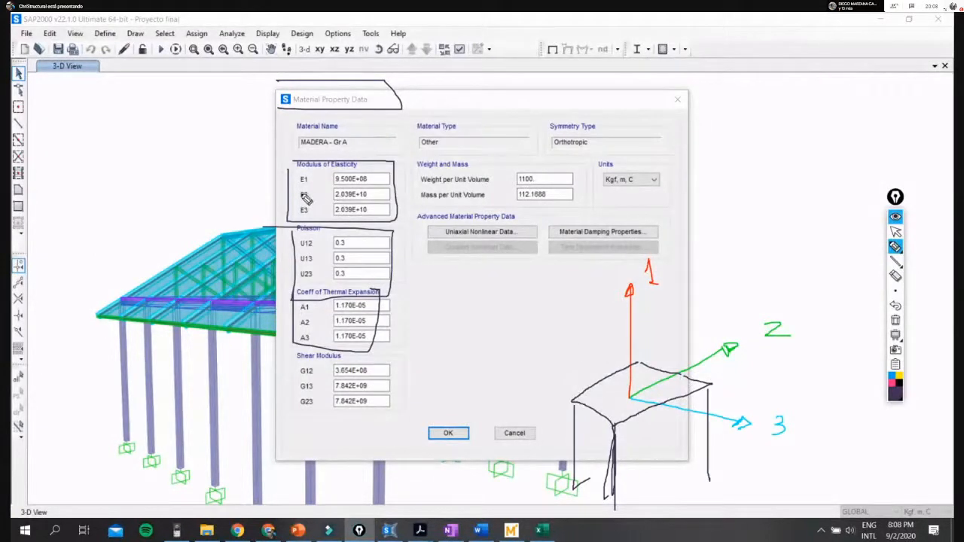
- Circle the E2 and E3 labels, the axis label 1 and the E1 value with the dark pen
mouse_move(315, 195)
mouse_down()
mouse_move(302, 219)
mouse_move(322, 208)
mouse_up()
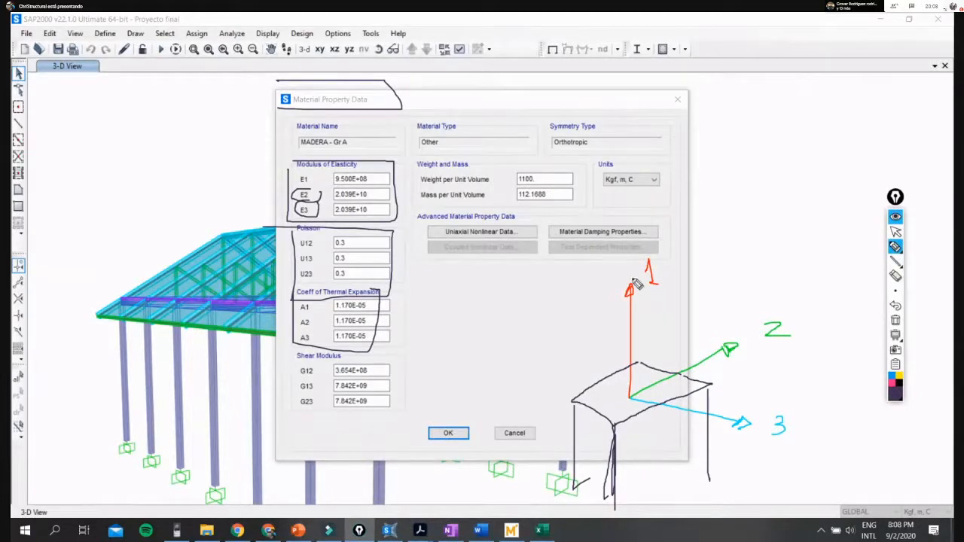
mouse_move(666, 256)
mouse_down()
mouse_move(652, 303)
mouse_move(673, 252)
mouse_up()
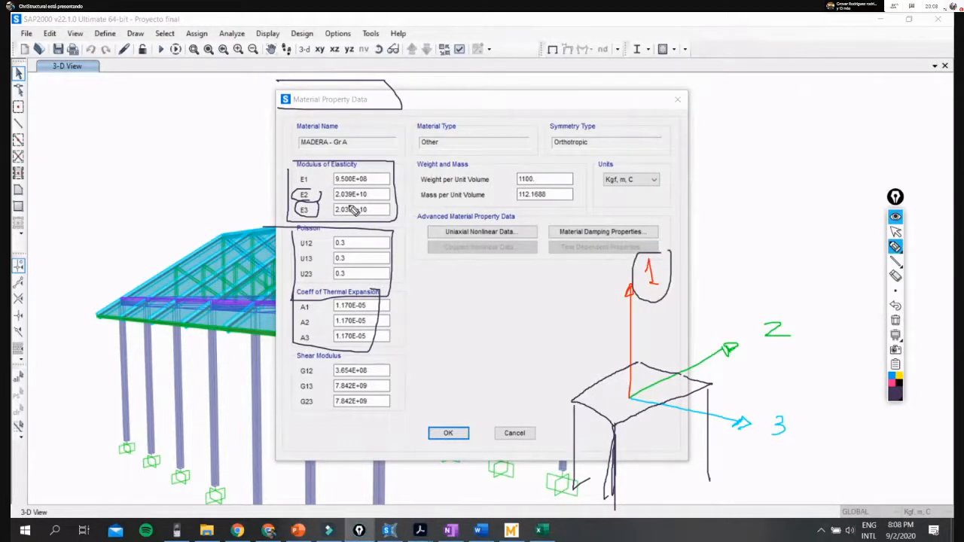
drag(329, 173, 331, 187)
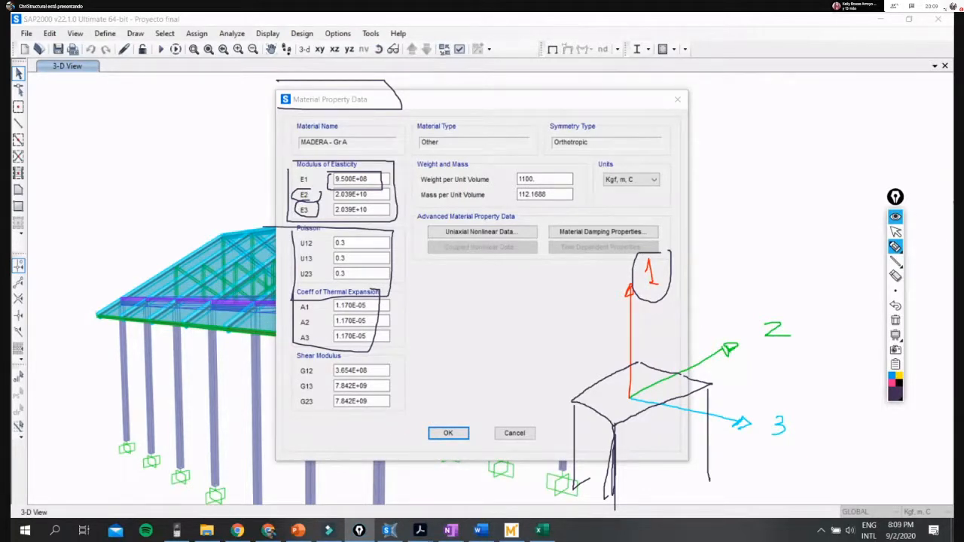
- Clear all the annotations over the material property data and open a blank whiteboard
click(895, 231)
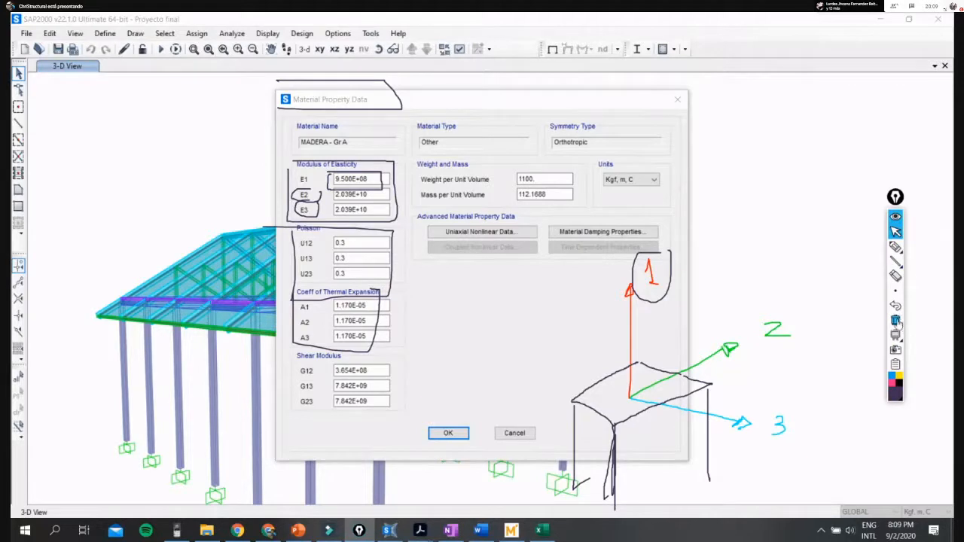
click(896, 320)
click(896, 246)
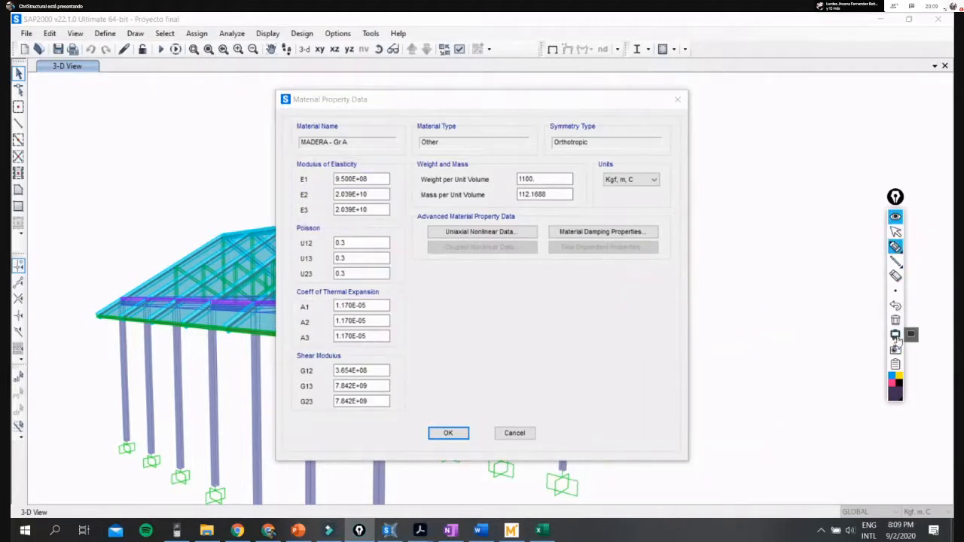
click(896, 335)
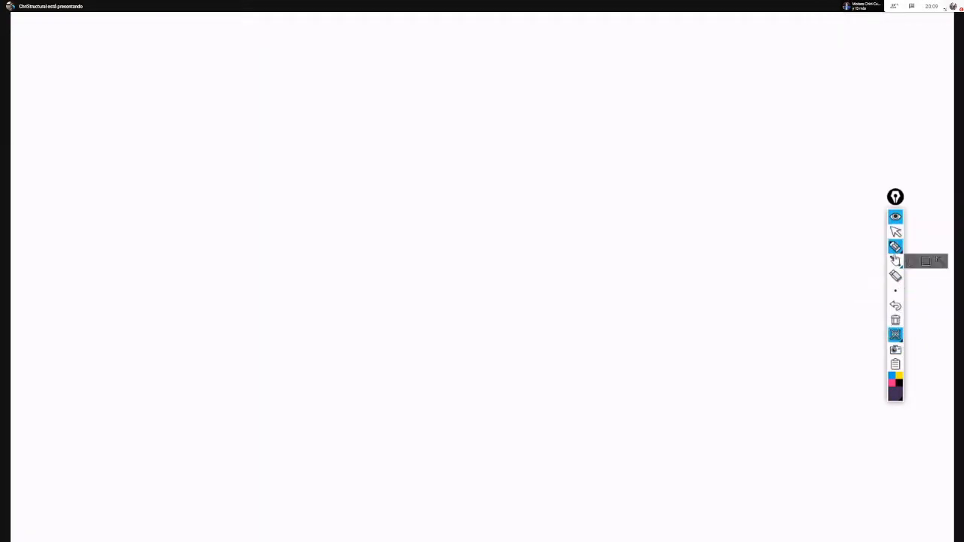
- Draw a dark upright rectangle on the whiteboard with a red horizontal line crossing its middle and extending past both sides
click(926, 262)
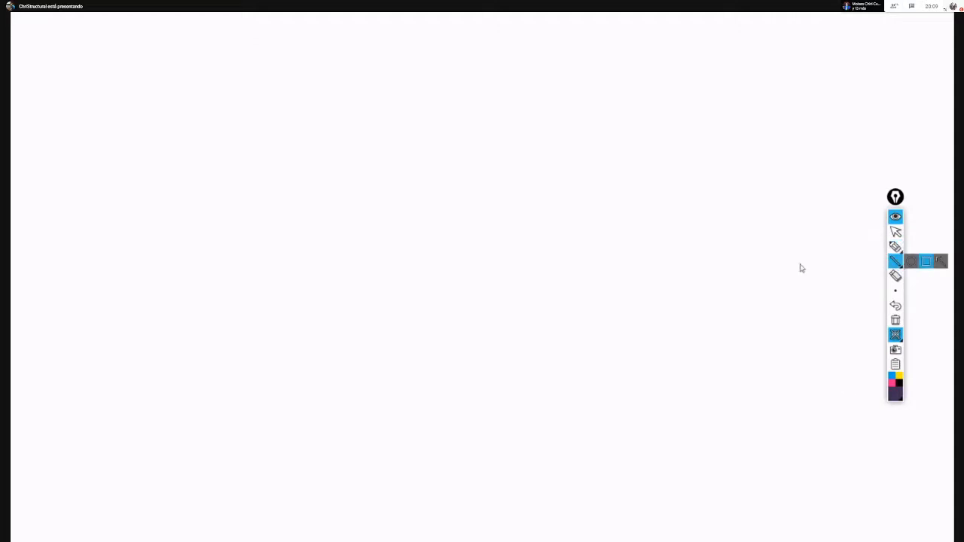
drag(446, 335, 495, 389)
click(896, 392)
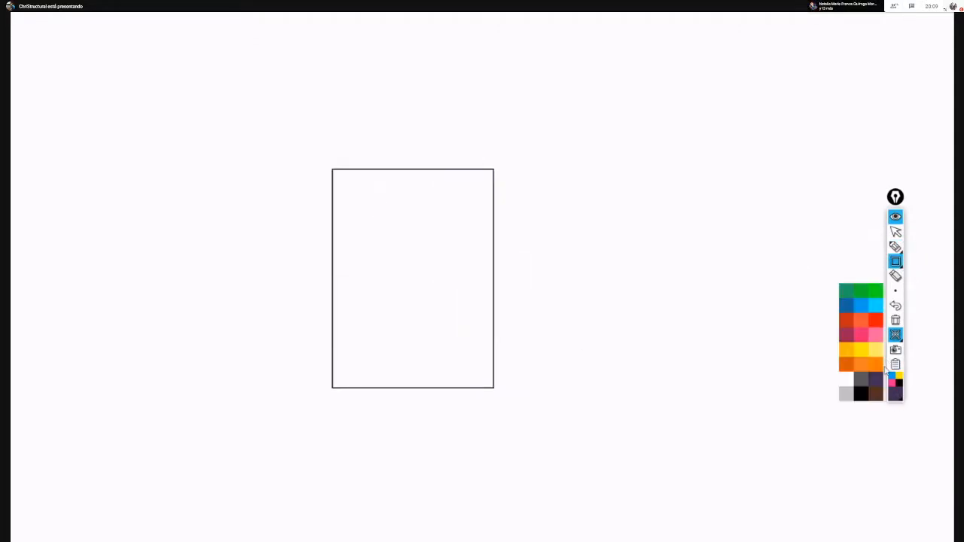
click(878, 324)
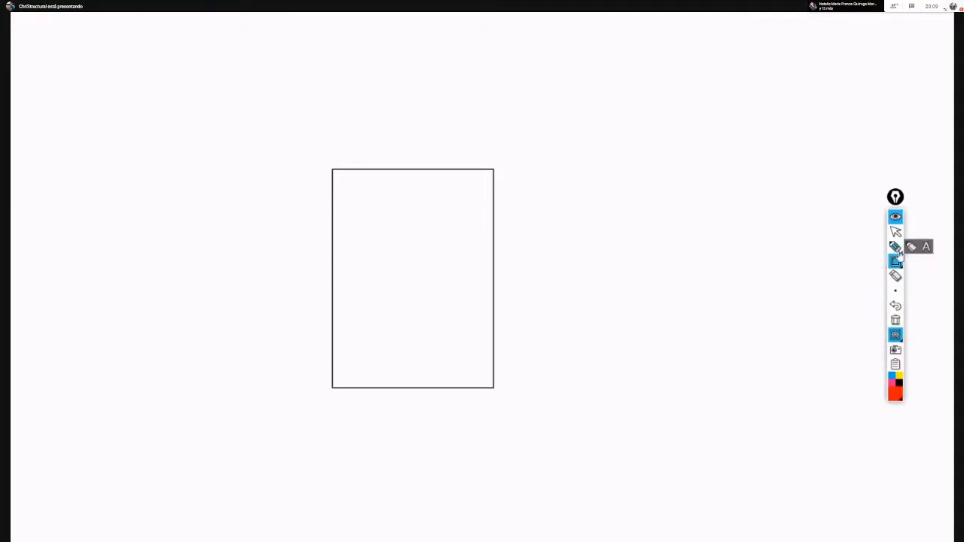
click(876, 264)
drag(184, 287, 781, 286)
- Draw a light-blue stress diagram of two opposed triangles beside the rectangle, meeting at the red line
click(896, 394)
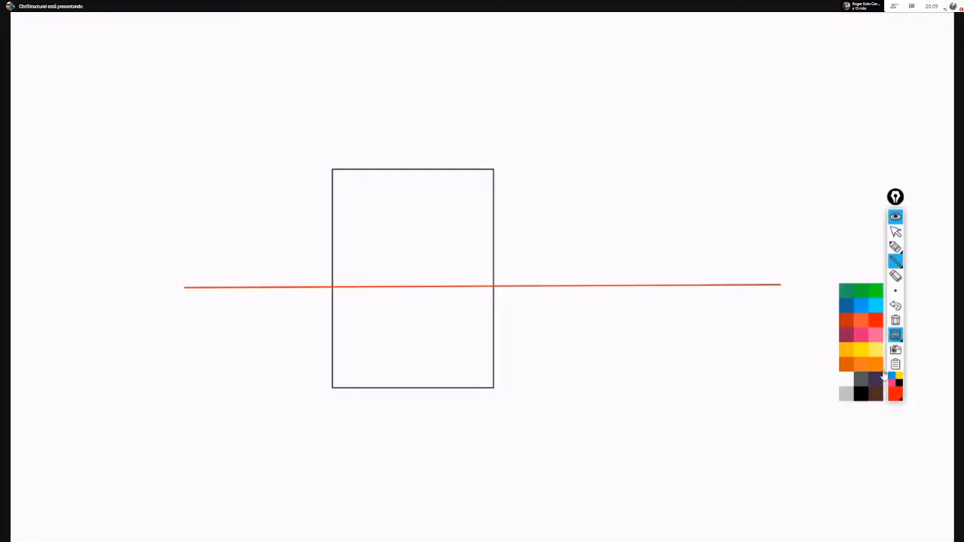
click(878, 306)
drag(596, 167, 751, 389)
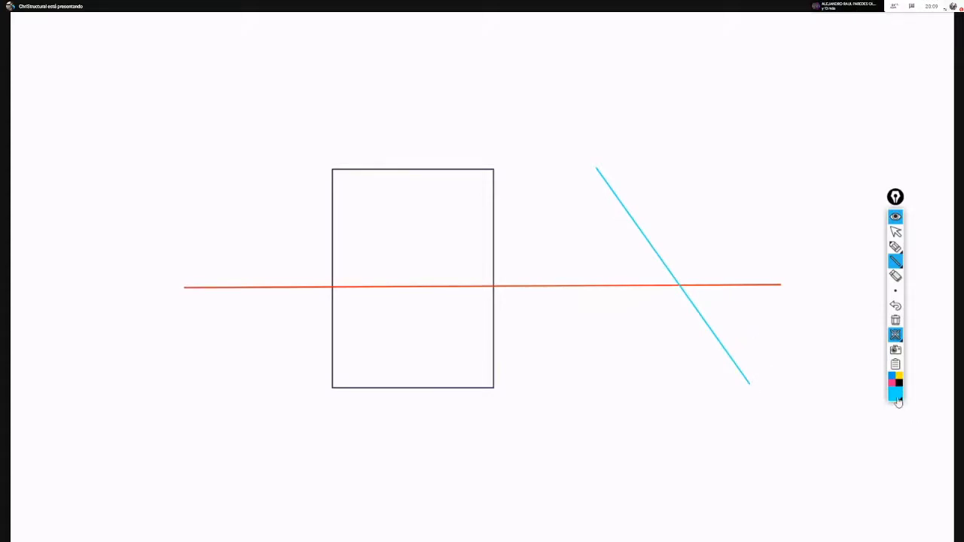
drag(694, 166, 685, 337)
click(896, 306)
mouse_move(677, 163)
mouse_down()
mouse_move(678, 388)
mouse_move(750, 386)
mouse_up()
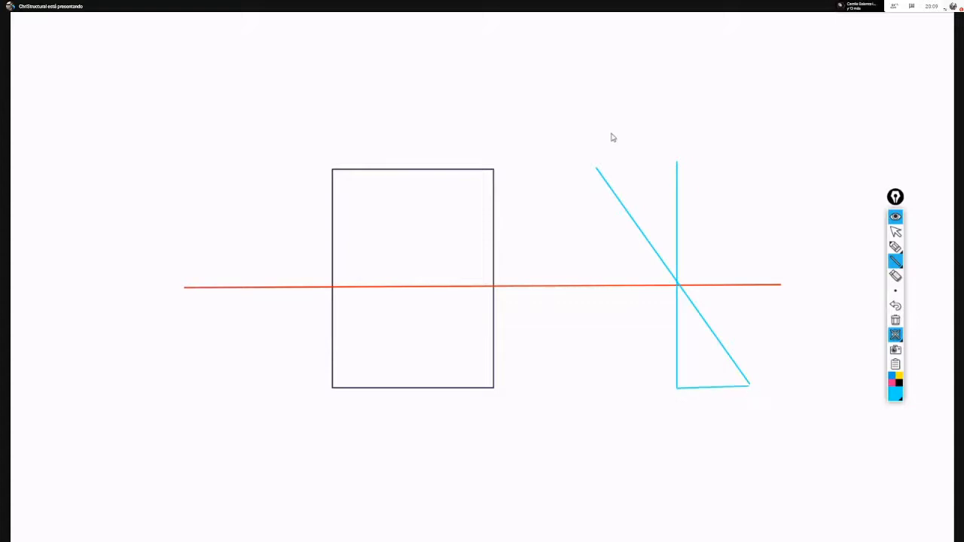
drag(597, 166, 678, 165)
- Sketch the outline of a downward-sagging beam above the rectangle and stress diagram with the dark brown pen
click(898, 395)
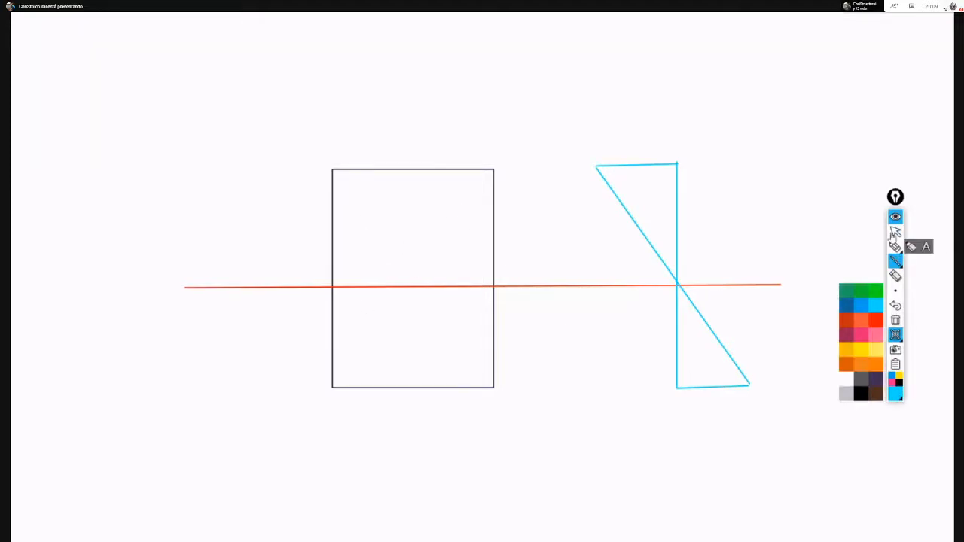
click(896, 246)
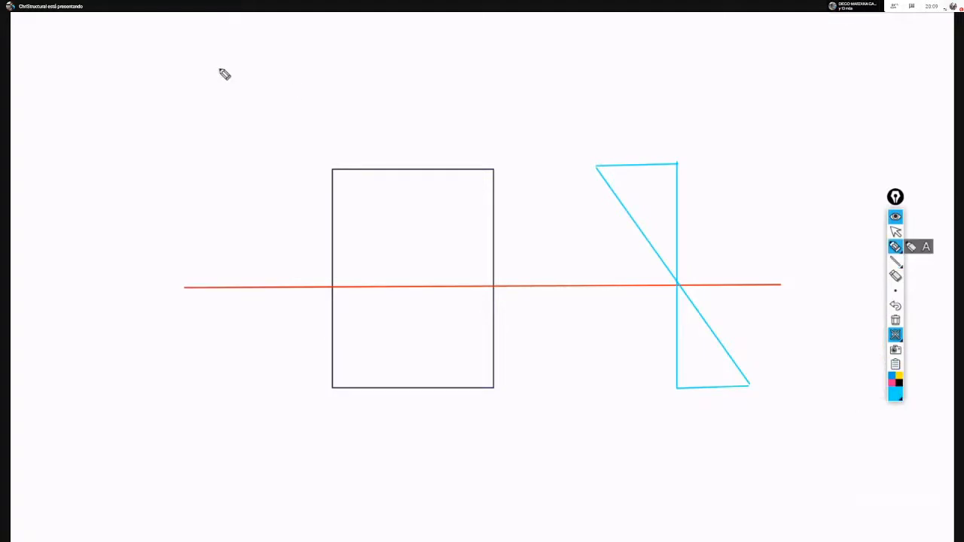
drag(229, 58, 227, 116)
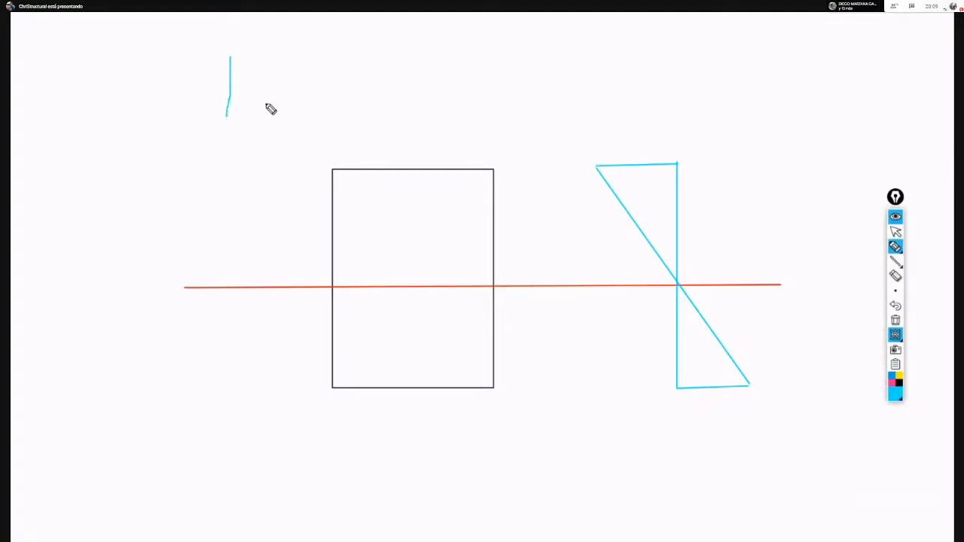
click(895, 393)
click(856, 374)
mouse_move(228, 60)
mouse_down()
mouse_move(228, 113)
mouse_move(259, 60)
mouse_move(430, 89)
mouse_move(616, 90)
mouse_move(807, 51)
mouse_up()
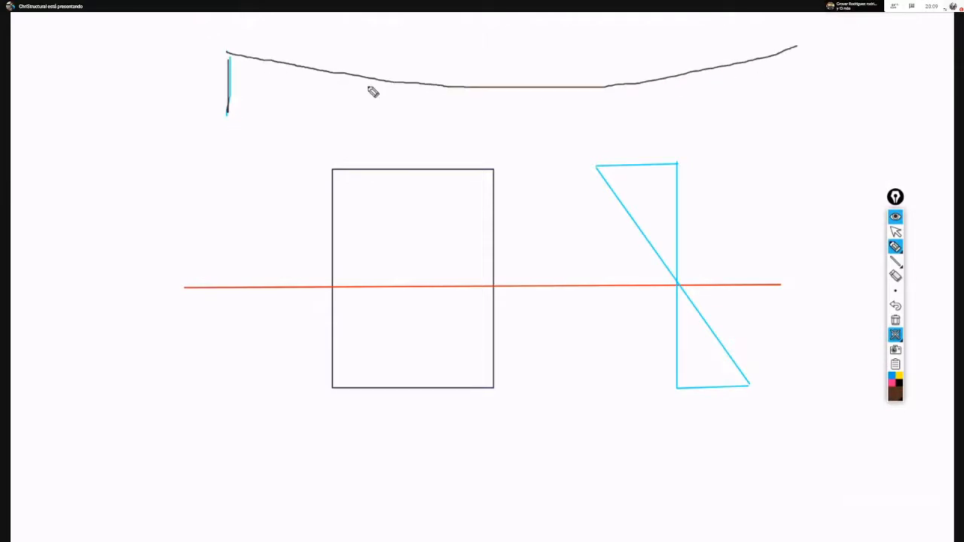
mouse_move(243, 115)
mouse_down()
mouse_move(327, 143)
mouse_move(663, 144)
mouse_move(777, 118)
mouse_move(793, 93)
mouse_up()
drag(793, 48, 793, 55)
drag(793, 91, 792, 55)
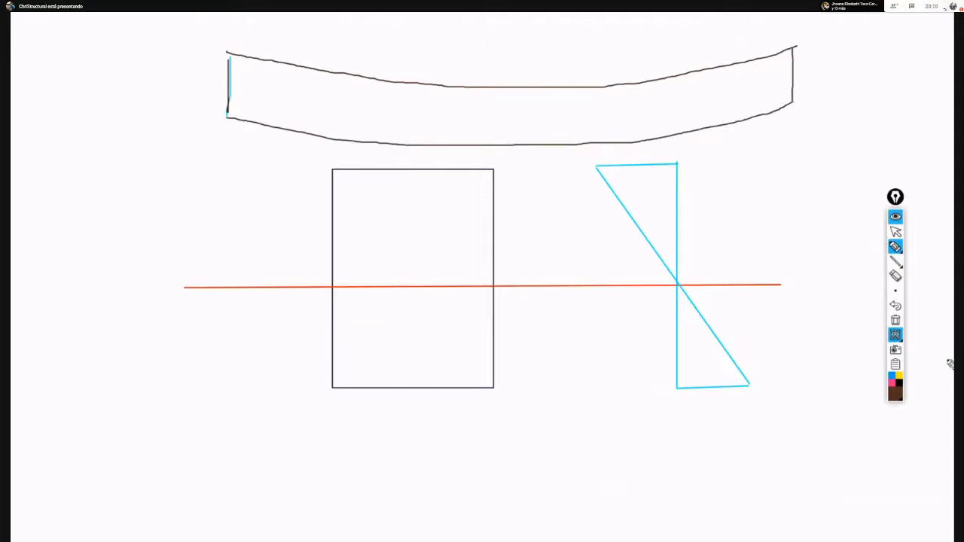
- Draw a red centerline along the curved beam and write COMP above it and Trac below it
click(897, 386)
click(876, 330)
mouse_move(170, 77)
mouse_down()
mouse_move(414, 116)
mouse_move(571, 119)
mouse_move(795, 98)
mouse_up()
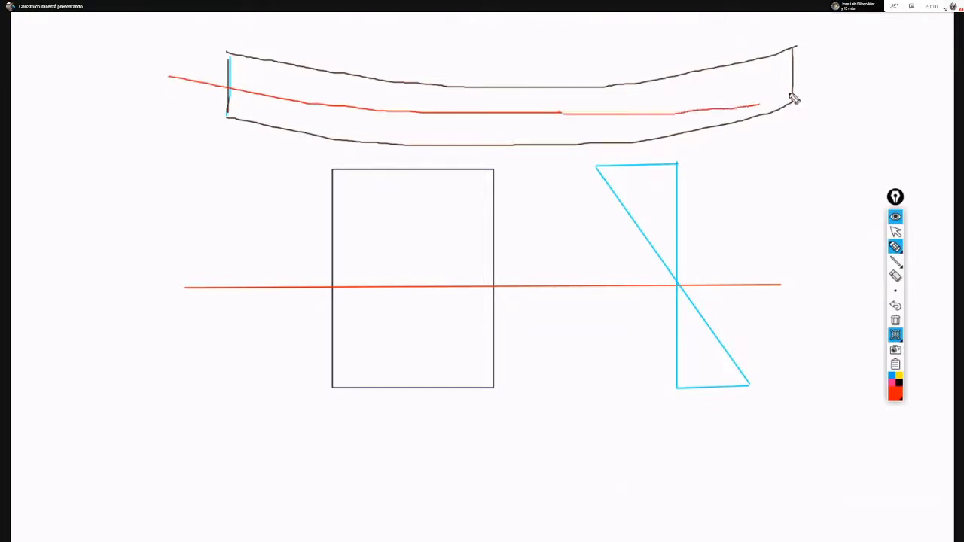
click(896, 305)
mouse_move(563, 114)
mouse_down()
mouse_move(741, 95)
mouse_move(828, 56)
mouse_up()
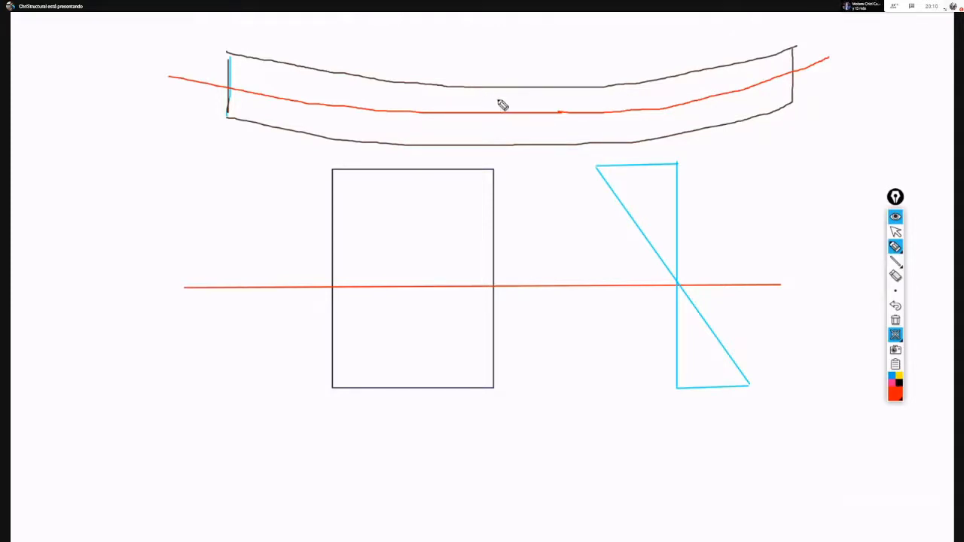
drag(509, 98, 553, 104)
mouse_move(499, 126)
mouse_down()
mouse_move(515, 125)
mouse_move(507, 136)
mouse_move(546, 135)
mouse_up()
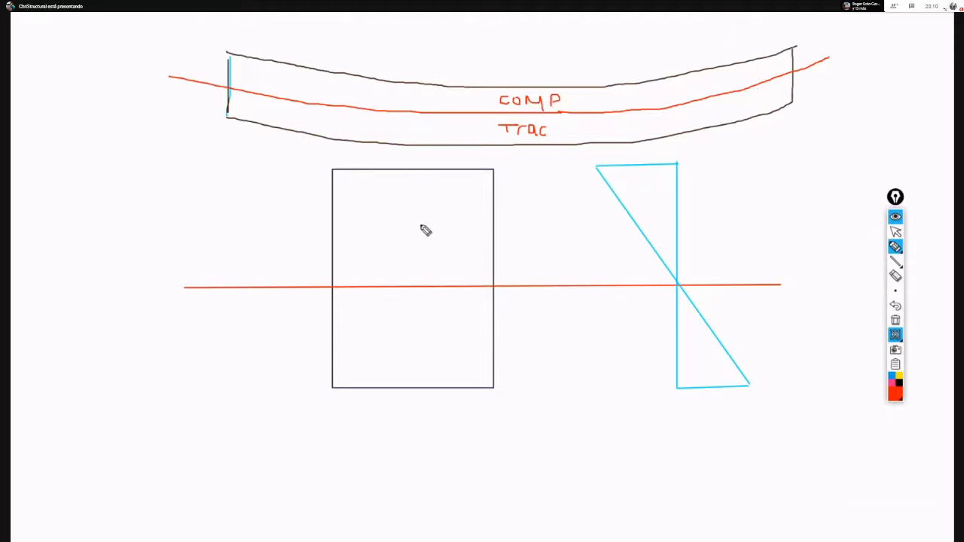
- Hatch the stress diagram's upper triangle with red diagonal strokes and horizontal arrows
drag(618, 197, 635, 172)
mouse_move(639, 216)
mouse_down()
mouse_move(662, 181)
mouse_move(676, 218)
mouse_up()
drag(619, 197, 669, 197)
drag(615, 177, 677, 177)
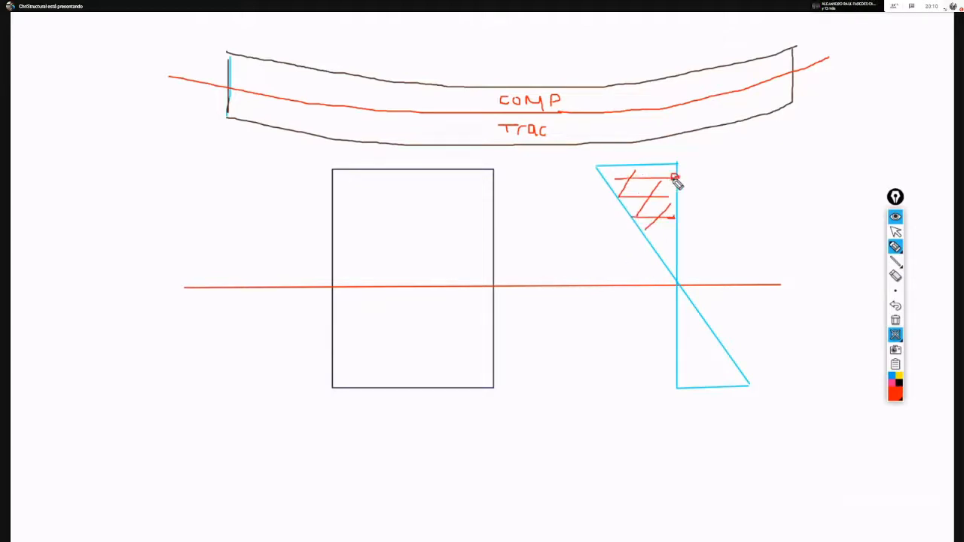
drag(655, 245, 670, 245)
- Fill the stress diagram's lower triangle with green horizontal arrows directed at its vertical edge
click(899, 395)
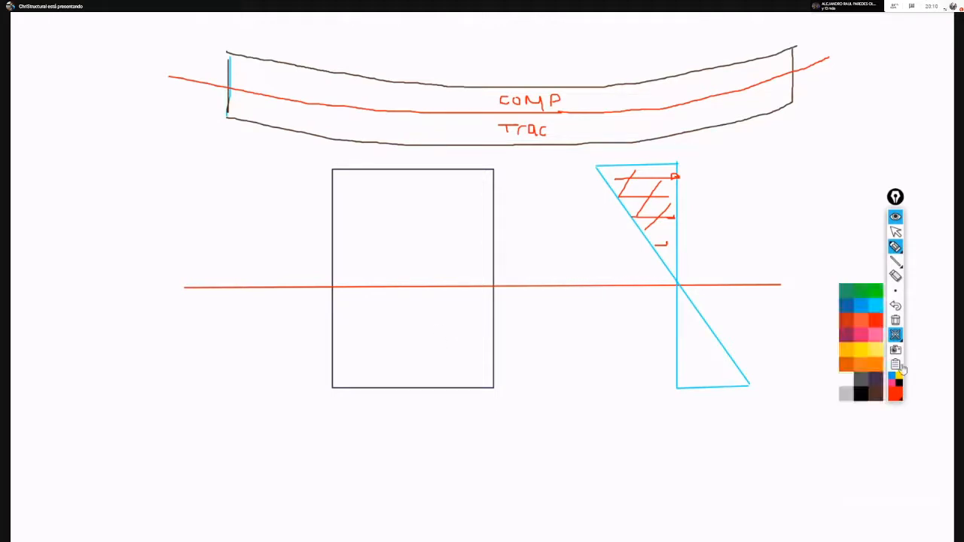
click(879, 292)
drag(718, 328, 680, 329)
drag(728, 353, 688, 360)
drag(745, 378, 685, 378)
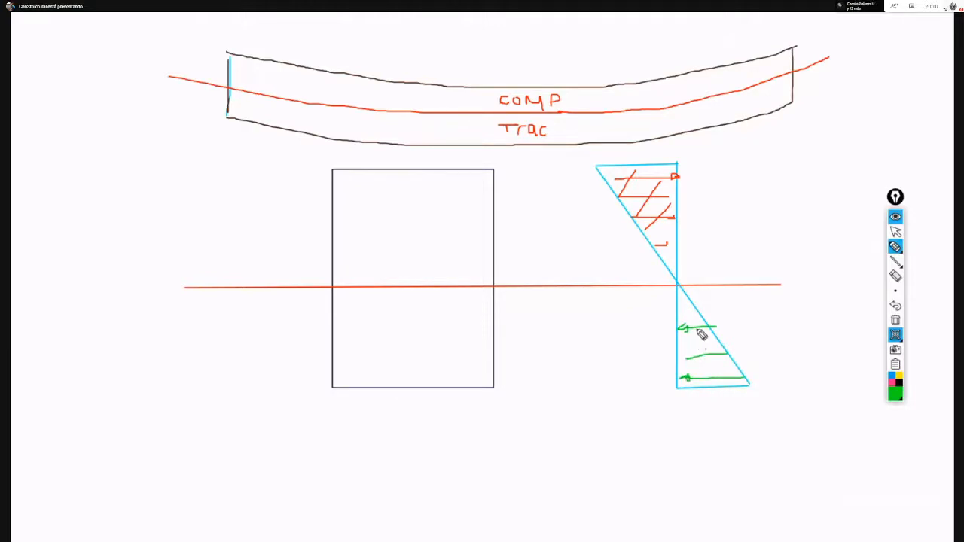
drag(699, 311, 687, 317)
drag(688, 352, 682, 363)
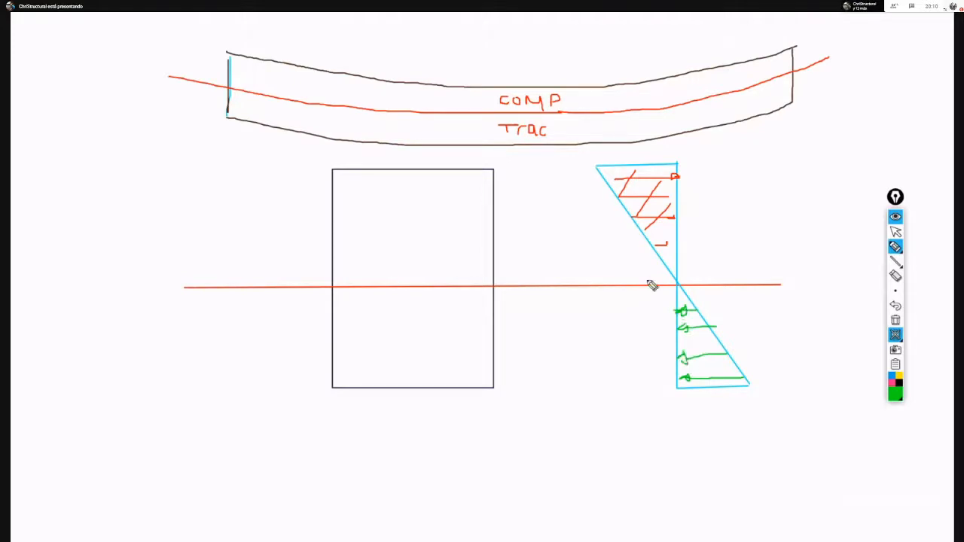
- Hatch the rectangular section with green diagonal strokes
drag(403, 177, 343, 290)
drag(447, 205, 368, 333)
drag(502, 202, 389, 361)
mouse_move(471, 344)
mouse_down()
mouse_move(436, 374)
mouse_move(495, 361)
mouse_up()
drag(427, 210, 341, 286)
drag(403, 193, 343, 253)
drag(370, 183, 323, 234)
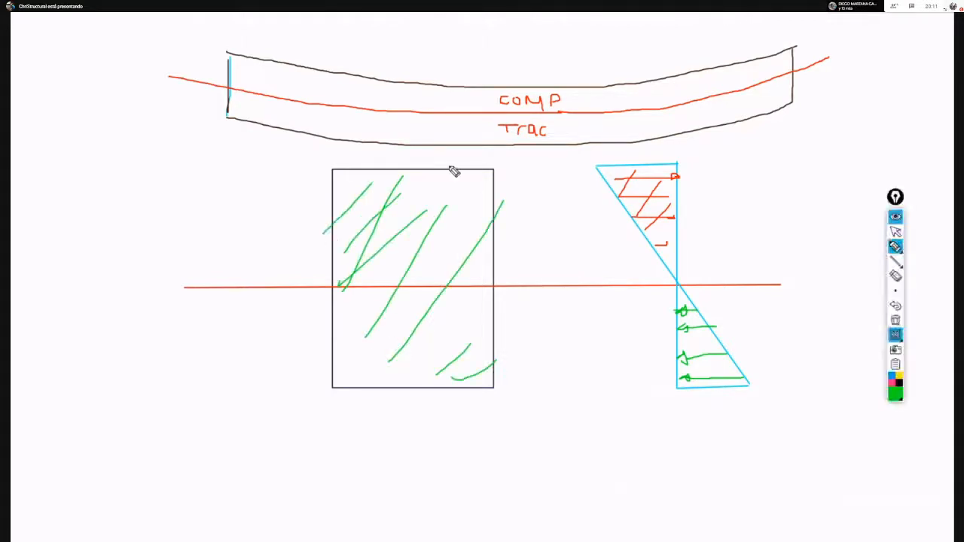
- Close the whiteboard and clear all the sketches to return to the material property data
click(896, 232)
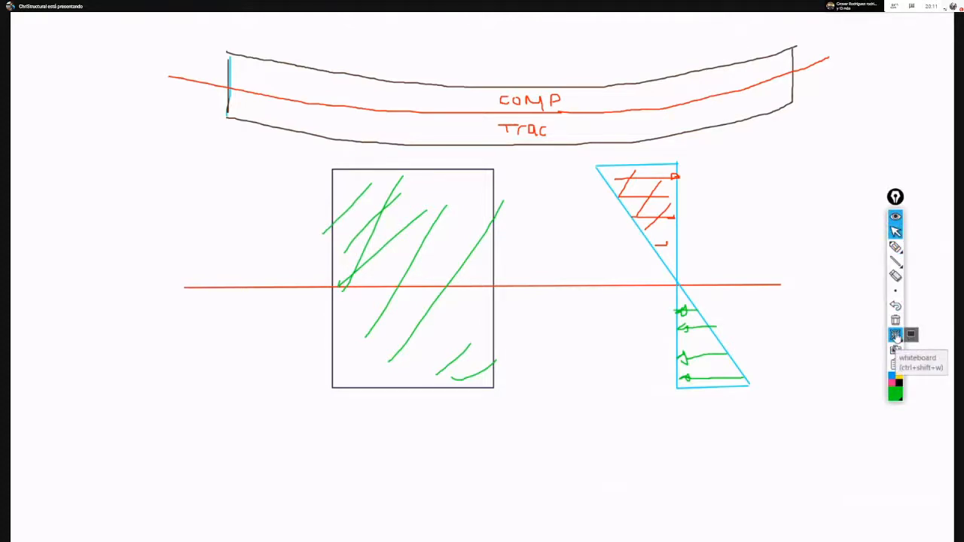
click(896, 336)
click(896, 320)
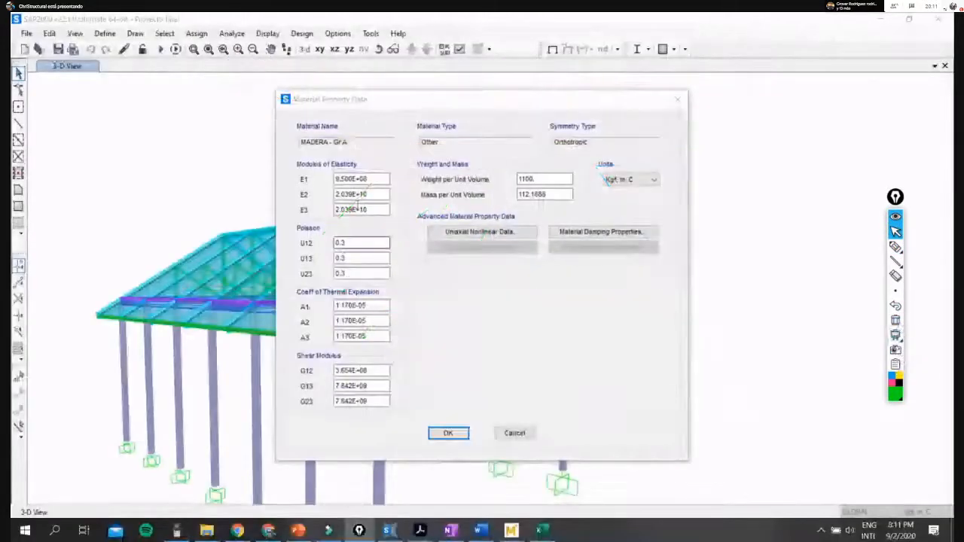
- Highlight the E1, E2 and E3 values of the Modulus of Elasticity in turn, returning to E2
drag(383, 179, 307, 183)
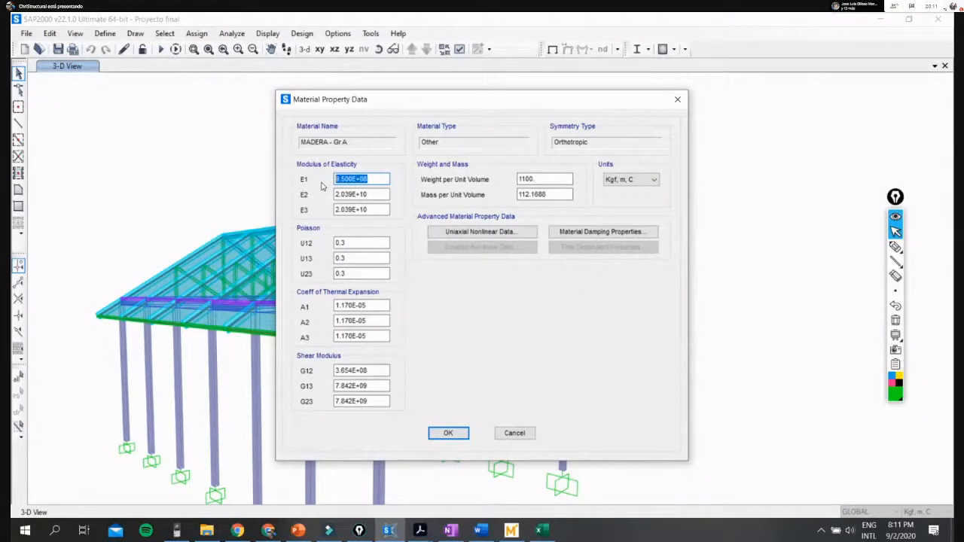
key(Tab)
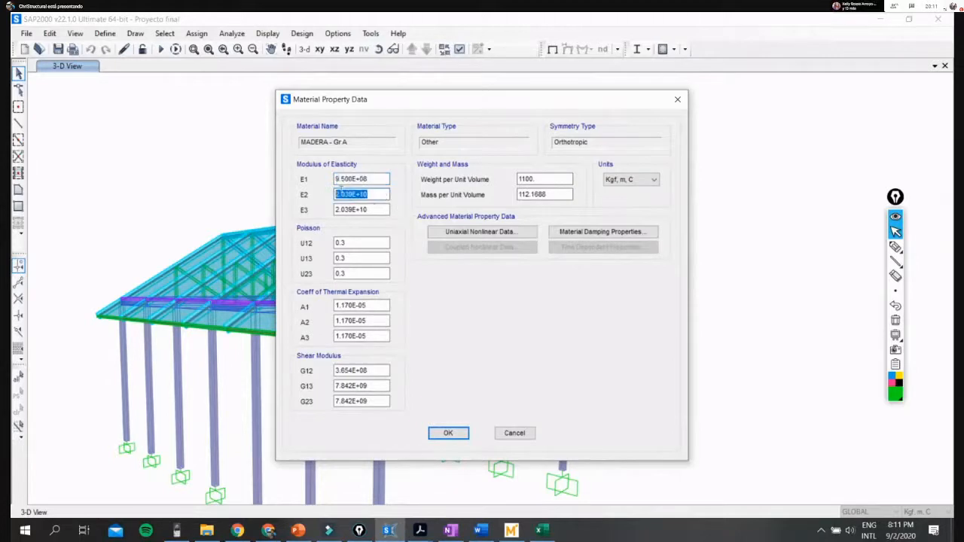
key(Tab)
key(shift+Tab)
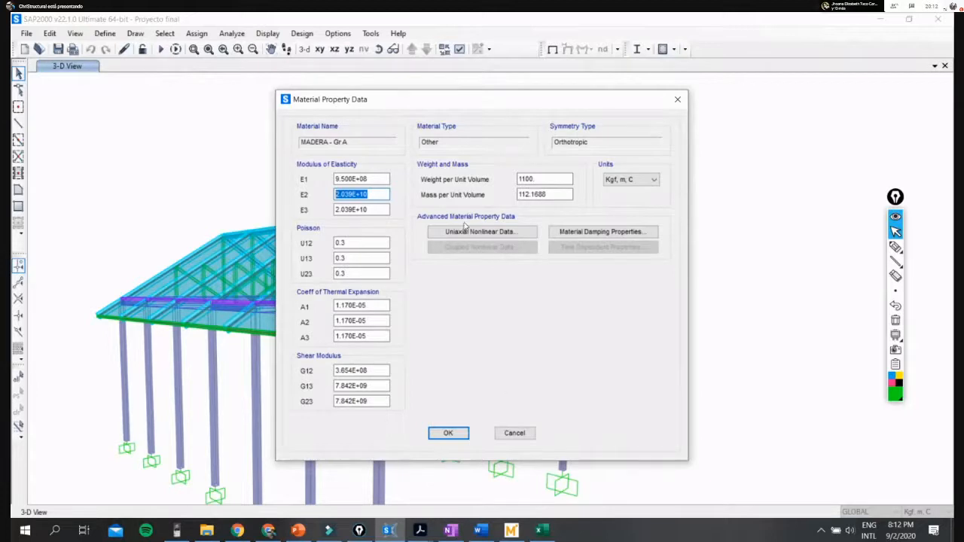
- Open the wood's uniaxial nonlinear data and mark the Strain and Stress headers and the stress-strain line in green
click(487, 234)
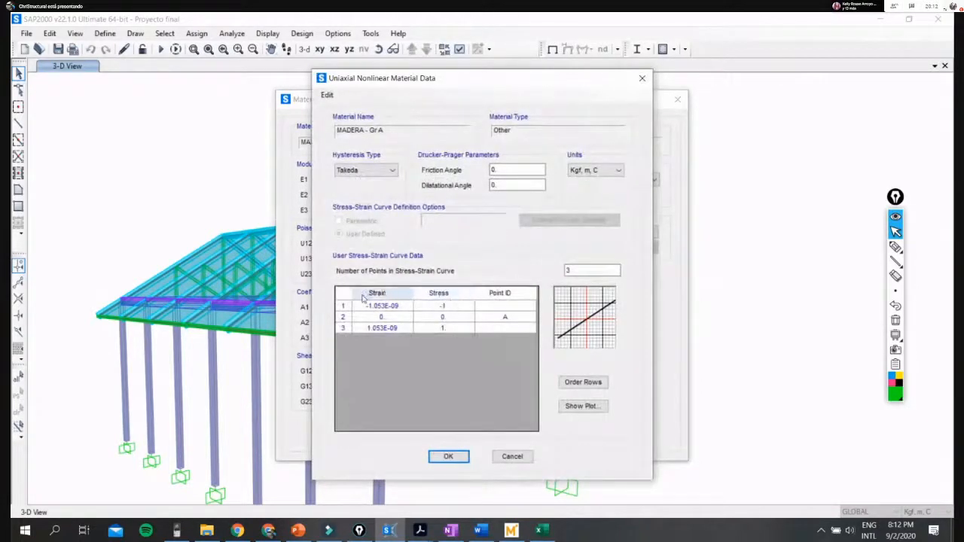
click(896, 246)
mouse_move(561, 339)
mouse_down()
mouse_move(610, 313)
mouse_move(577, 341)
mouse_up()
mouse_move(362, 292)
mouse_down()
mouse_move(393, 303)
mouse_move(360, 284)
mouse_move(426, 302)
mouse_move(473, 301)
mouse_move(416, 283)
mouse_up()
mouse_move(562, 336)
mouse_down()
mouse_move(565, 300)
mouse_move(561, 315)
mouse_up()
- Draw a thick red vertical axis over the stress-strain graph
click(895, 396)
click(884, 319)
drag(561, 295, 563, 335)
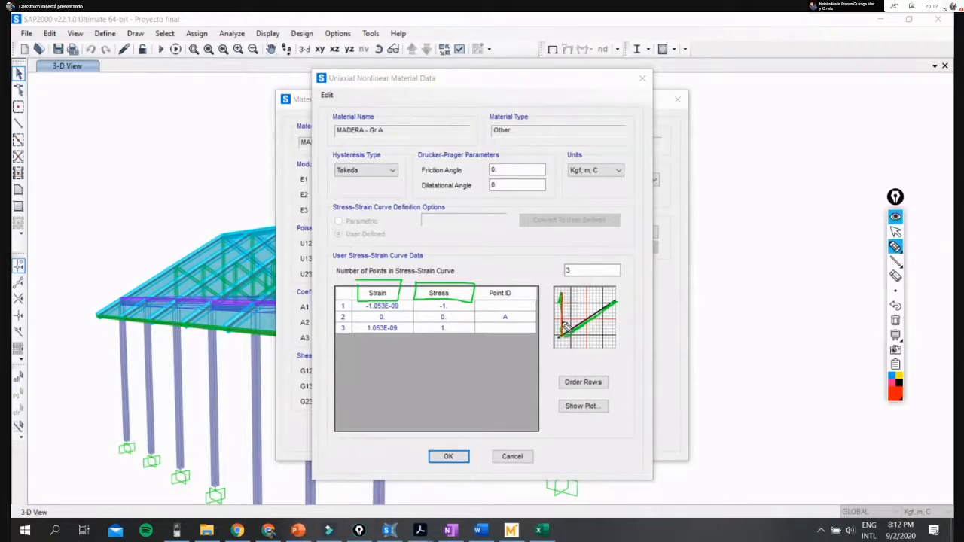
click(895, 291)
click(846, 295)
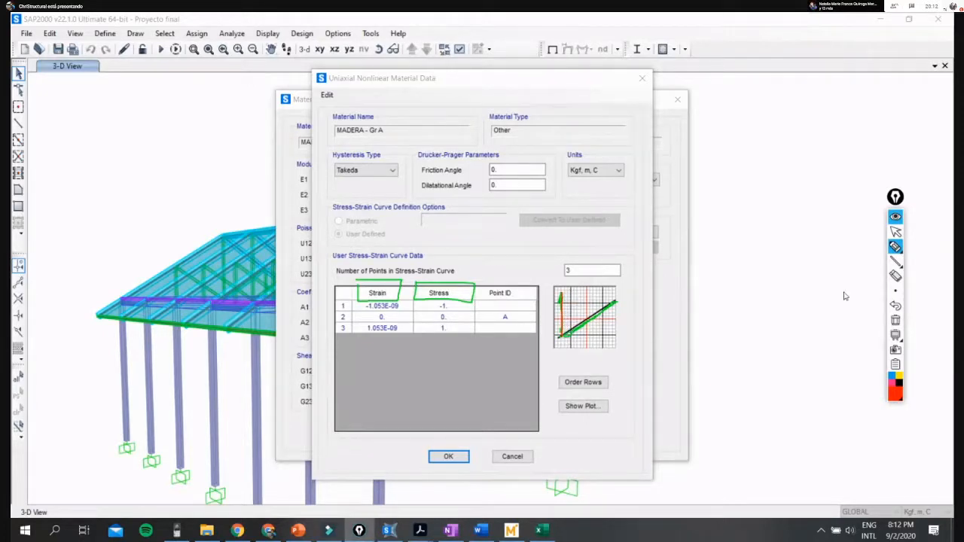
click(895, 291)
click(839, 293)
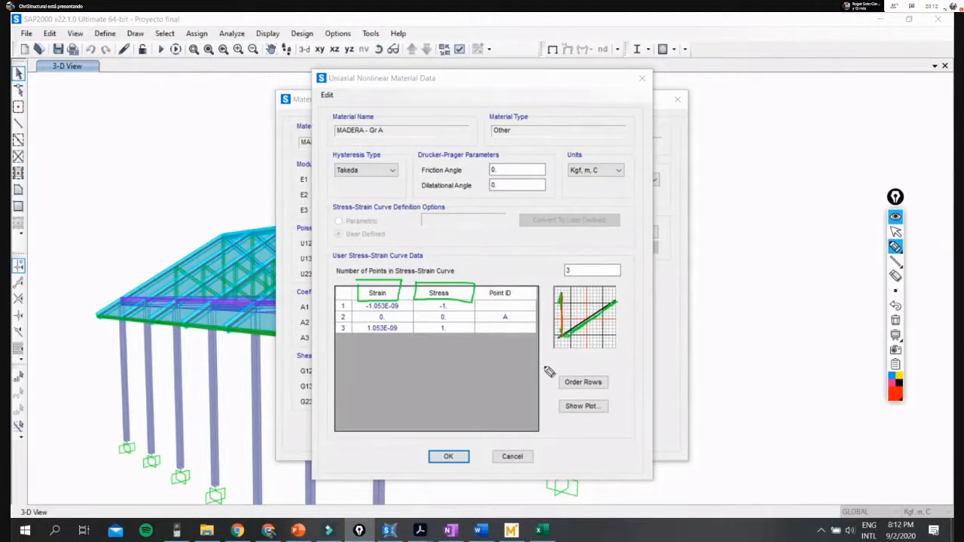
mouse_move(571, 312)
mouse_down()
mouse_move(560, 294)
mouse_move(561, 336)
mouse_up()
- Label the vertical axis σ with an arrow from the Stress header, and add a red horizontal axis arrow labelled ε
drag(555, 257, 574, 255)
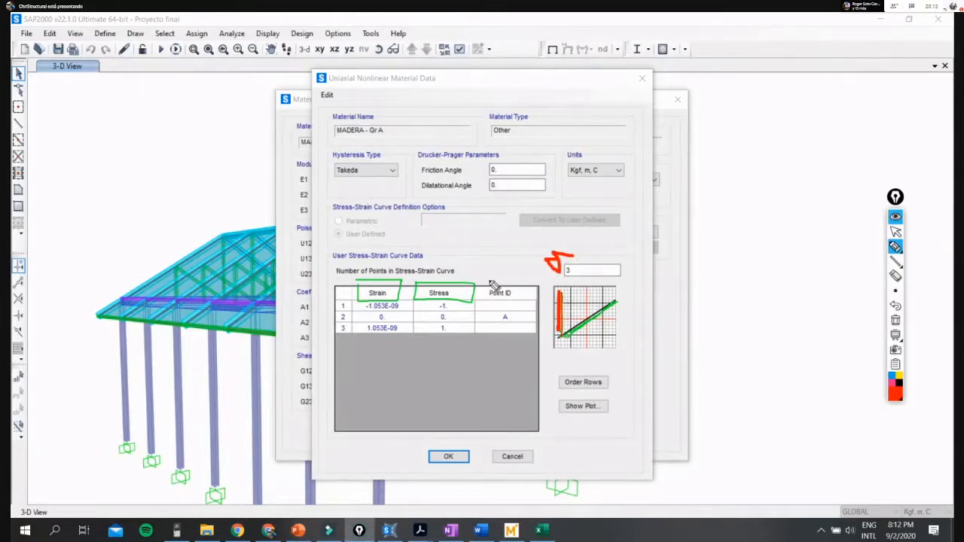
drag(472, 287, 555, 259)
mouse_move(562, 337)
mouse_down()
mouse_move(641, 332)
mouse_move(637, 339)
mouse_move(664, 321)
mouse_move(663, 338)
mouse_move(679, 339)
mouse_move(663, 324)
mouse_move(687, 340)
mouse_up()
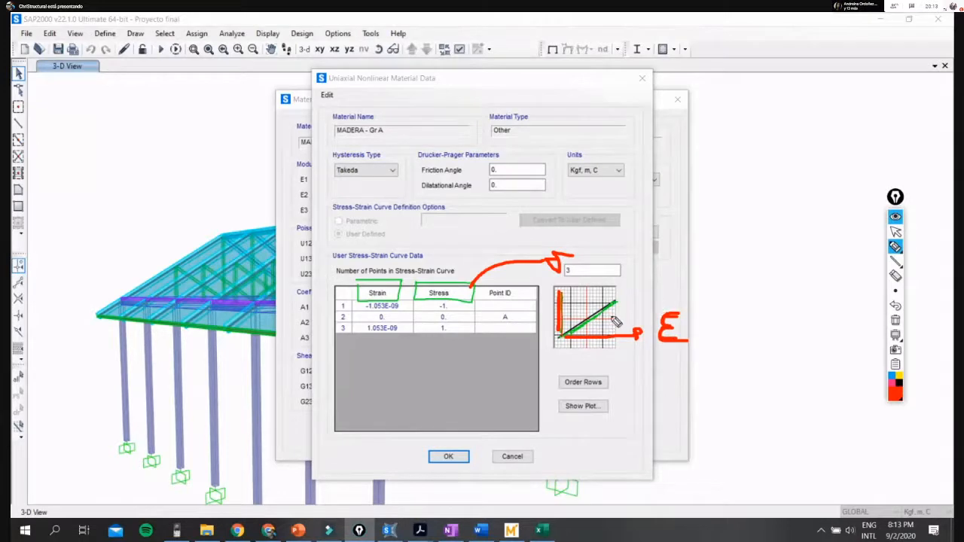
- Mark the line's slope with a leader to "E (lineal)", circle and point to the E, and write "Pregrado" below
mouse_move(613, 315)
mouse_down()
mouse_move(608, 331)
mouse_move(572, 332)
mouse_move(653, 284)
mouse_up()
mouse_move(685, 256)
mouse_down()
mouse_move(695, 276)
mouse_move(695, 257)
mouse_move(731, 294)
mouse_up()
mouse_move(765, 245)
mouse_down()
mouse_move(763, 226)
mouse_move(753, 275)
mouse_move(771, 273)
mouse_up()
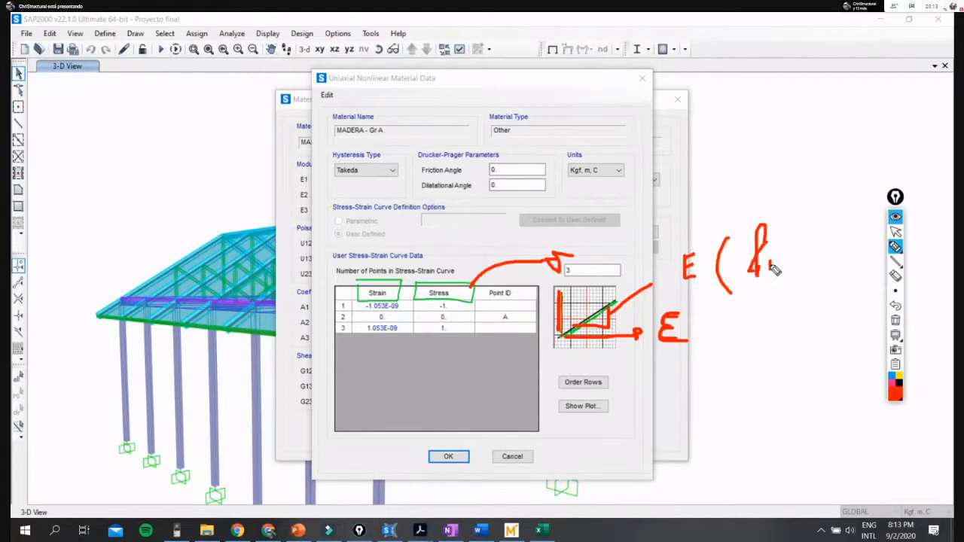
click(897, 307)
click(897, 308)
mouse_move(737, 276)
mouse_down()
mouse_move(748, 258)
mouse_move(764, 281)
mouse_move(779, 270)
mouse_move(810, 280)
mouse_up()
drag(821, 236, 827, 294)
mouse_move(733, 343)
mouse_down()
mouse_move(733, 368)
mouse_move(738, 354)
mouse_move(763, 360)
mouse_move(781, 380)
mouse_move(797, 358)
mouse_move(818, 357)
mouse_move(812, 368)
mouse_move(826, 350)
mouse_up()
mouse_move(678, 277)
mouse_down()
mouse_move(702, 235)
mouse_move(760, 181)
mouse_up()
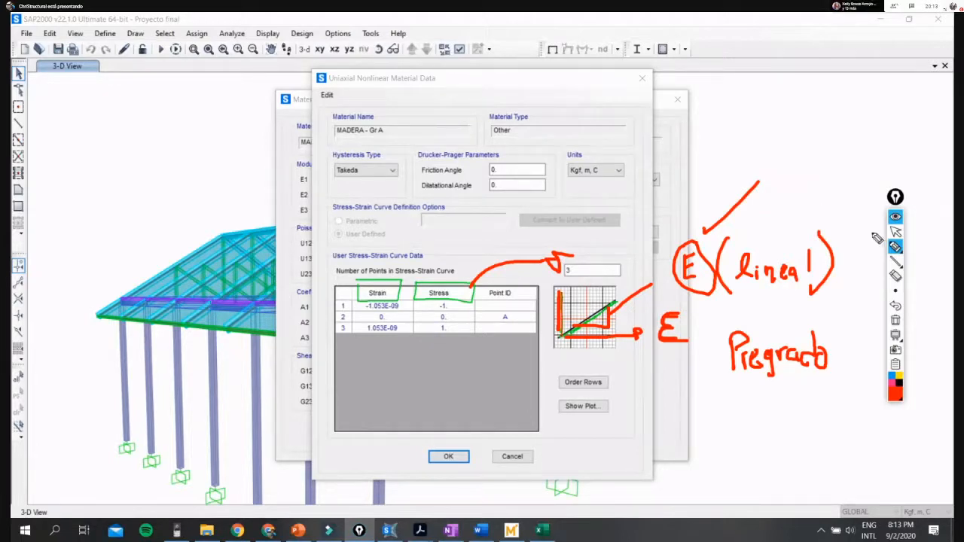
- Clear the annotations and cancel the nonlinear data and material property dialogs back to the materials list
mouse_move(895, 251)
click(896, 232)
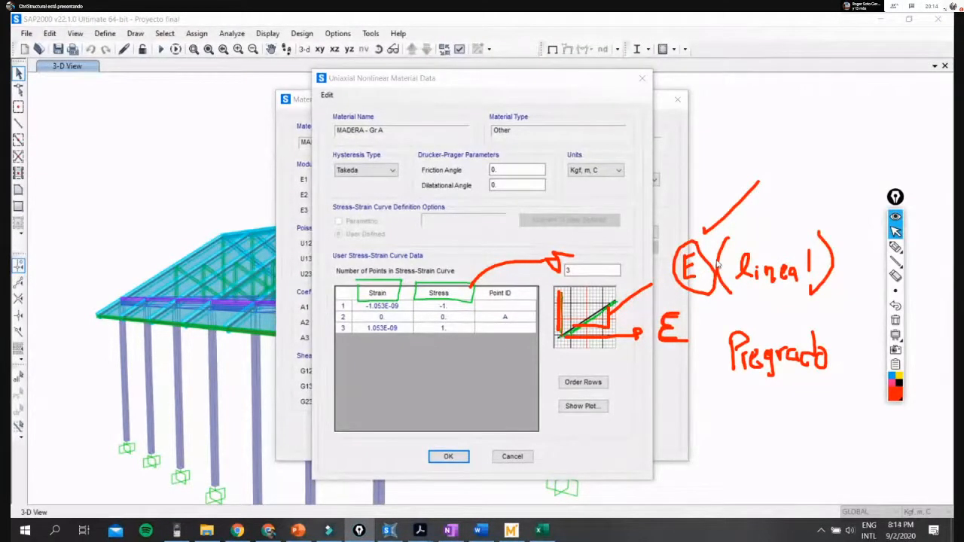
click(896, 321)
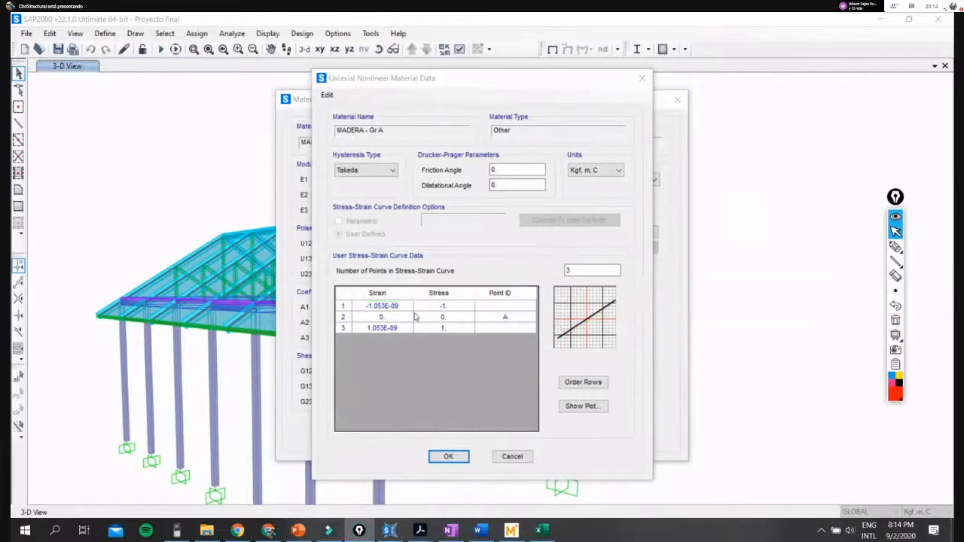
drag(479, 82, 537, 62)
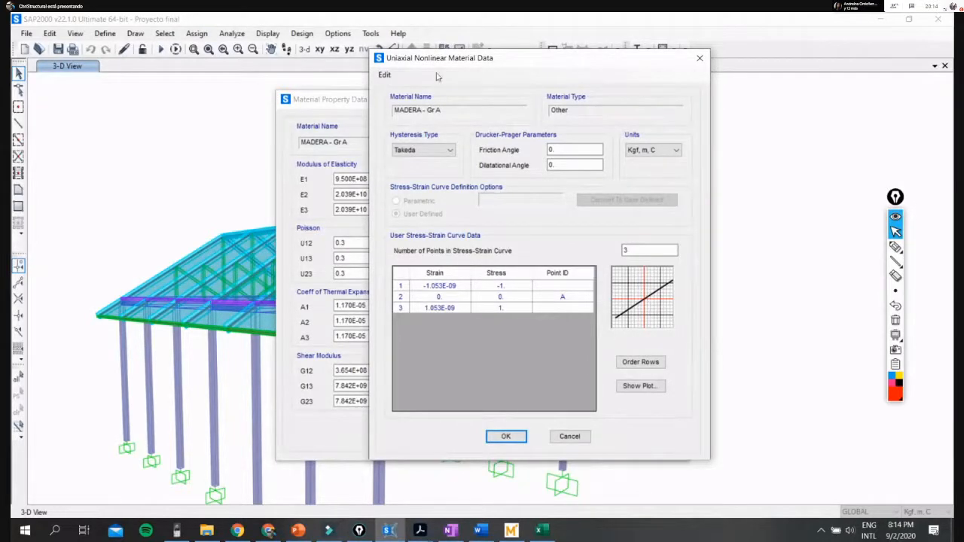
drag(506, 61, 456, 69)
click(528, 447)
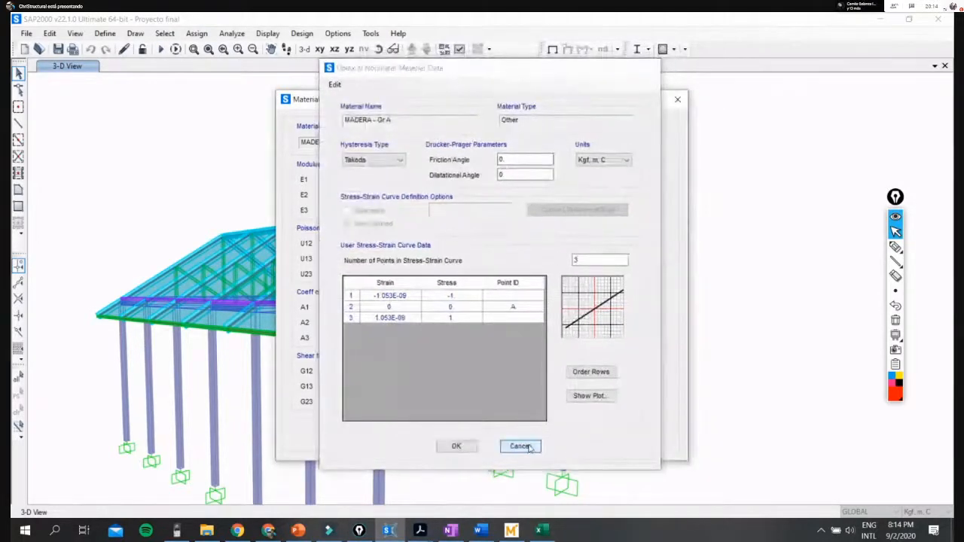
click(515, 433)
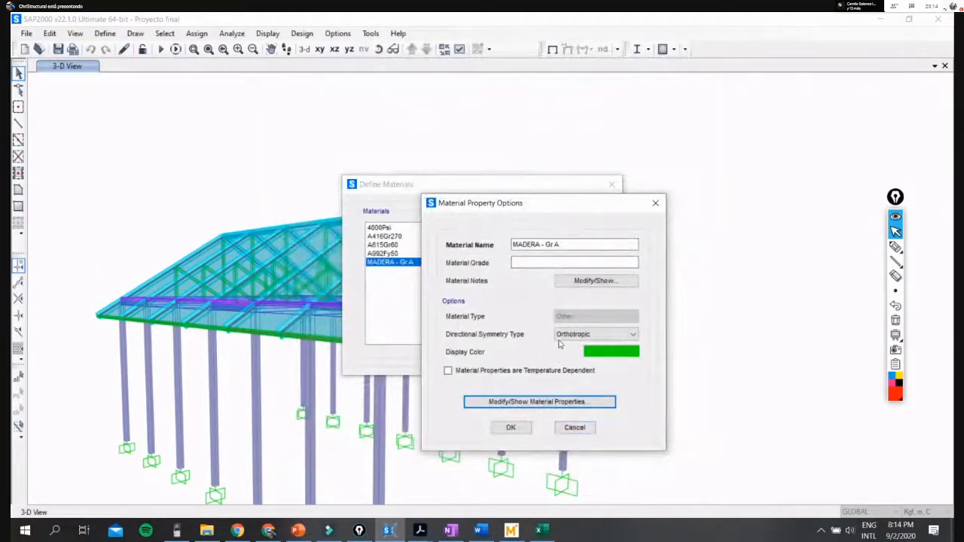
click(575, 428)
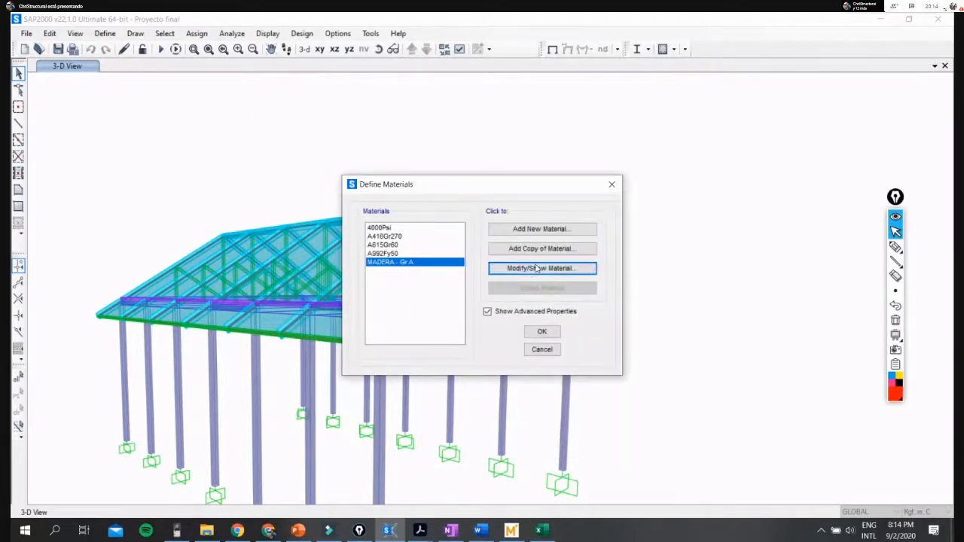
- View the property options of MADERA - Gr A again, then close the material definitions without changes
click(536, 269)
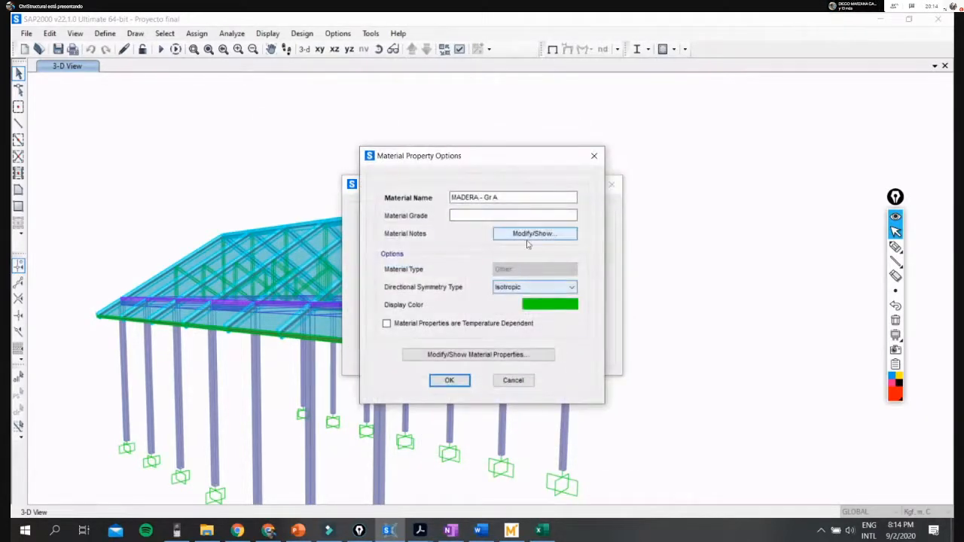
click(514, 381)
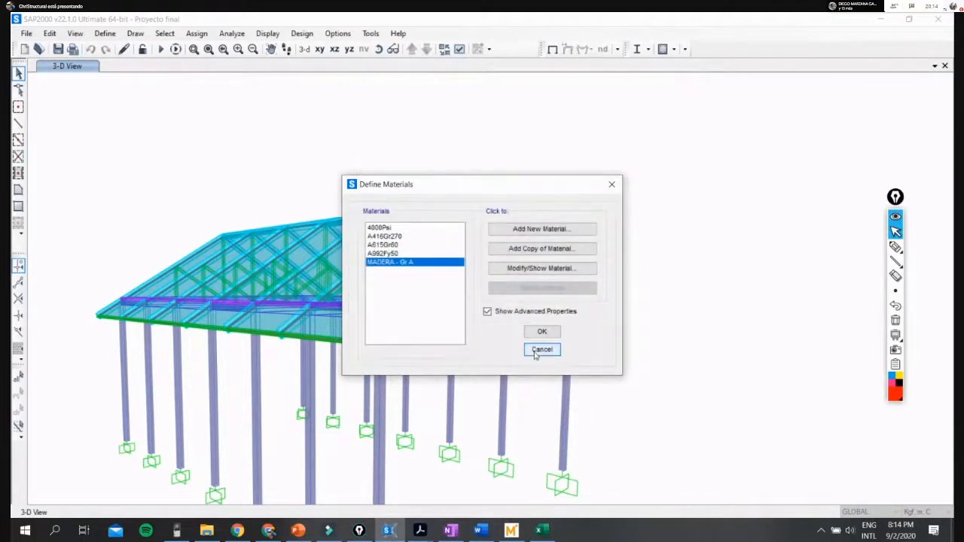
click(536, 347)
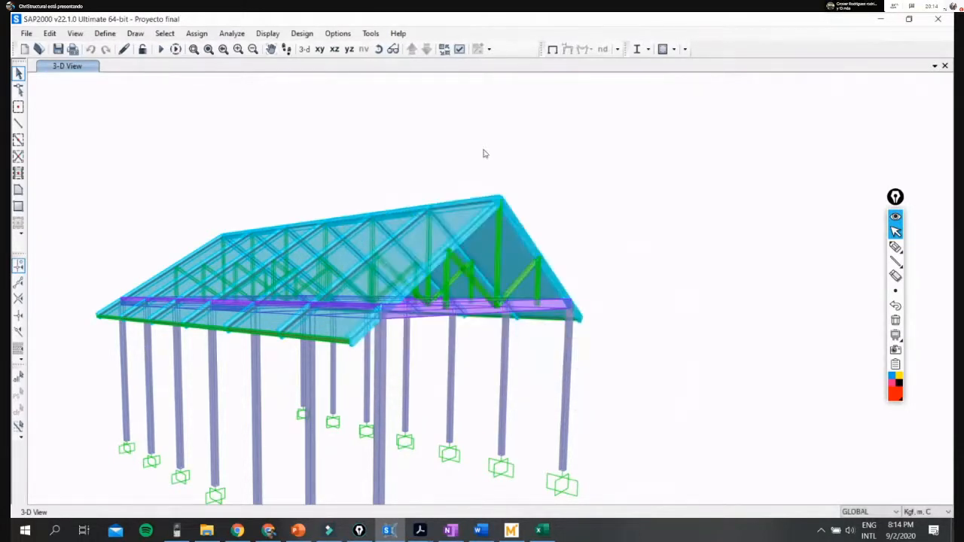
- Open the Col 4" x 4" frame section and view its material choices, keeping MADERA - Gr A
click(103, 37)
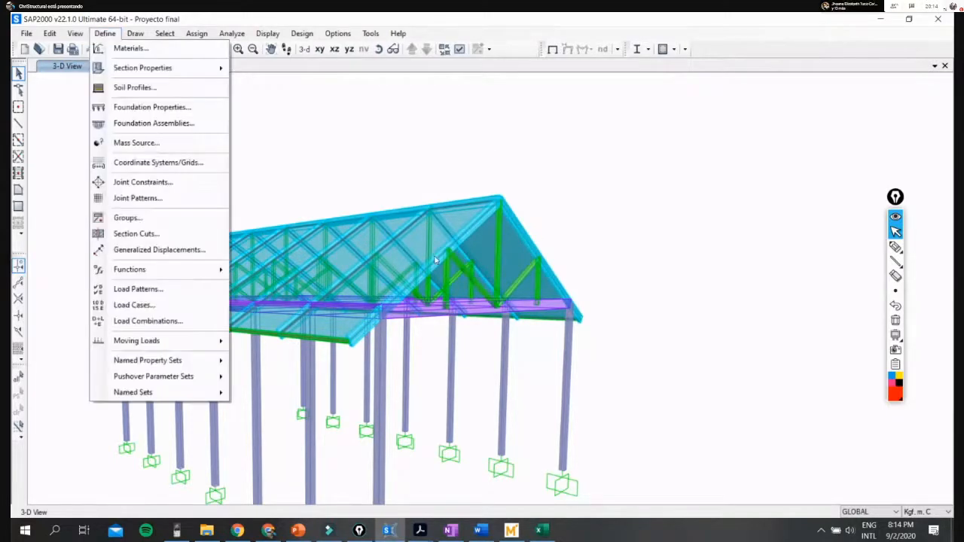
mouse_move(151, 68)
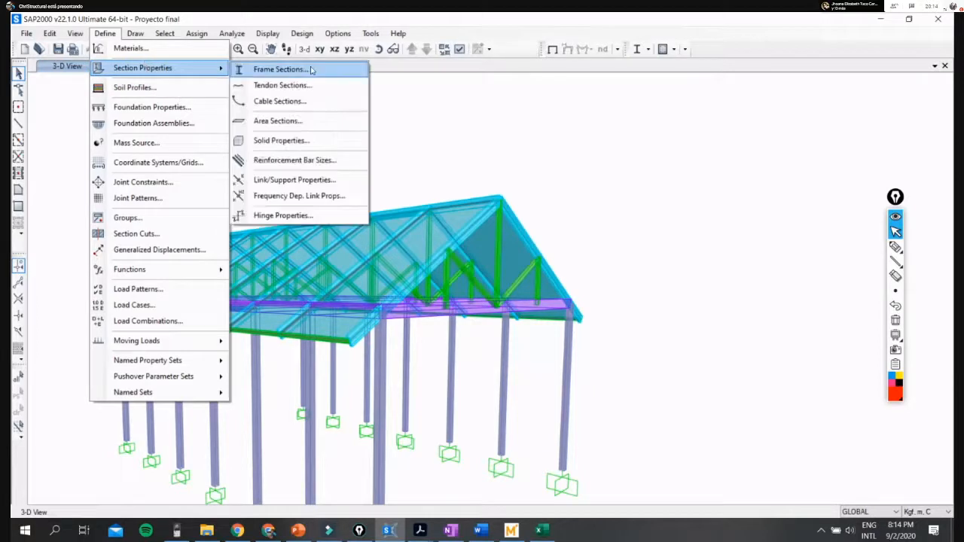
click(312, 69)
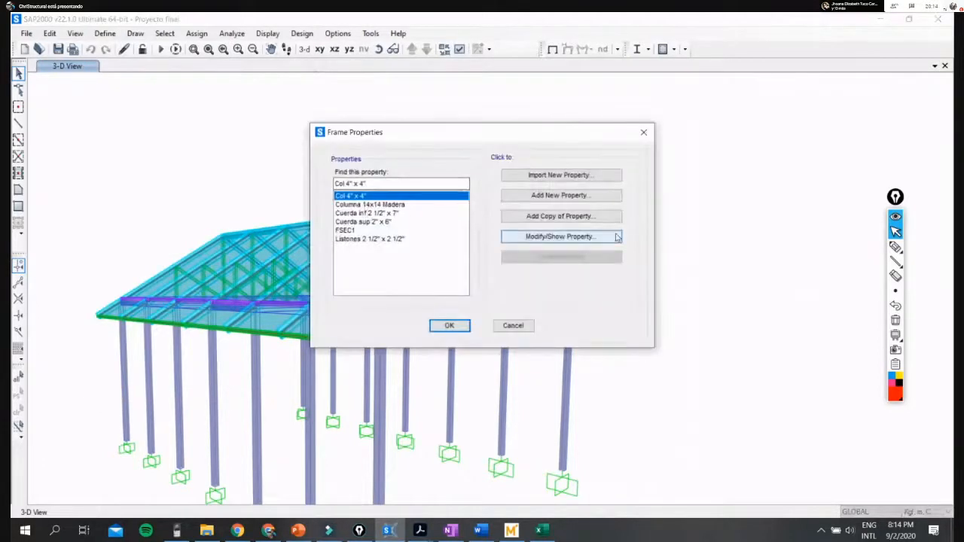
click(572, 238)
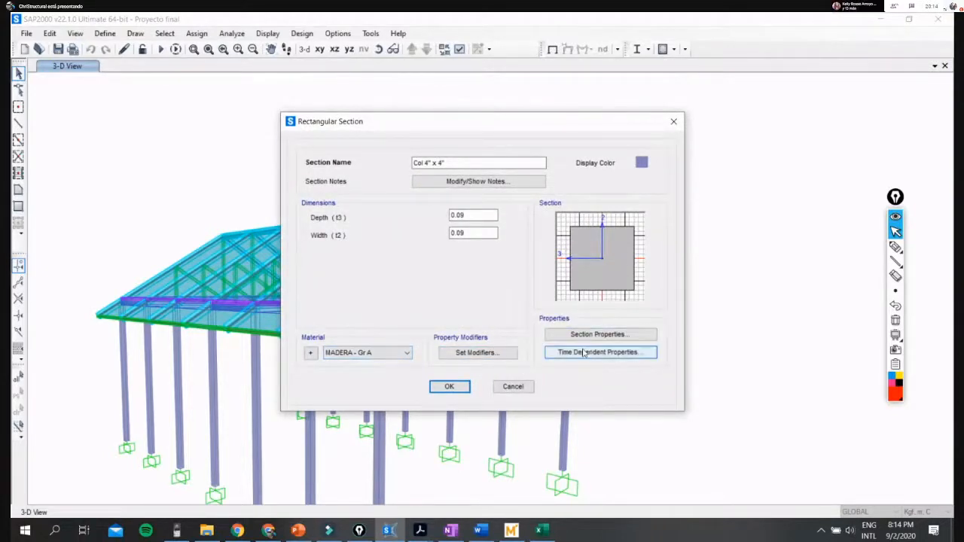
click(384, 355)
click(388, 355)
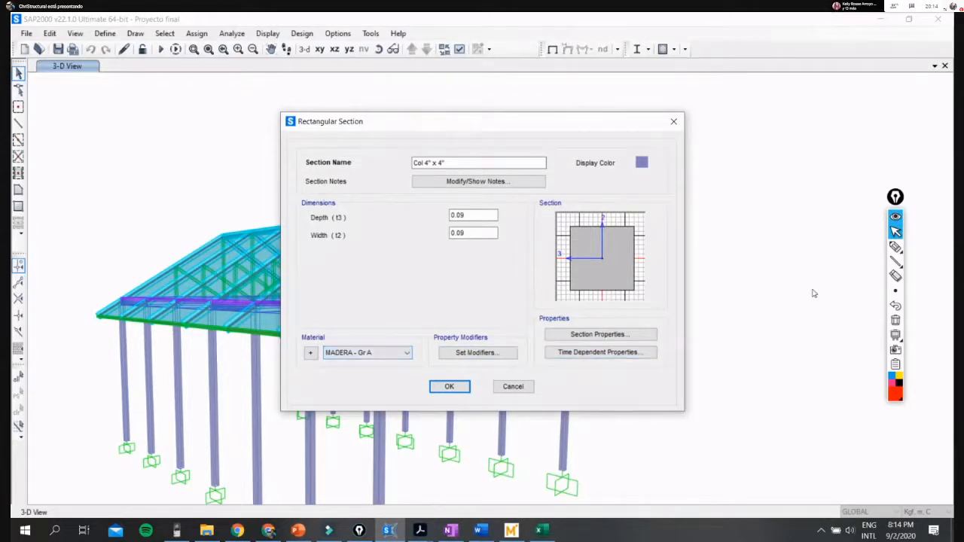
- Sketch a red box beneath the section's time dependent properties, clear it and close the rectangular section
click(896, 246)
mouse_move(550, 360)
mouse_down()
mouse_move(550, 386)
mouse_move(576, 361)
mouse_move(527, 360)
mouse_up()
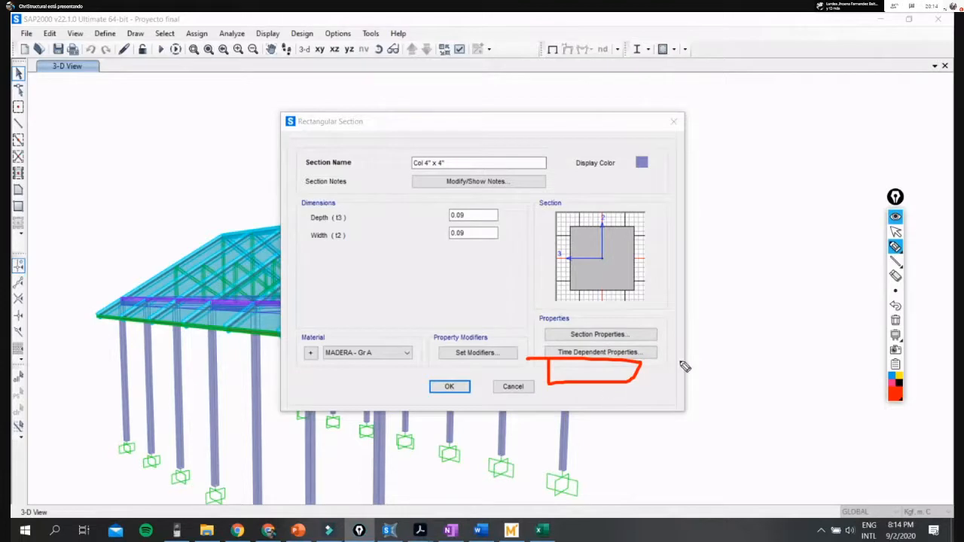
click(895, 232)
click(896, 321)
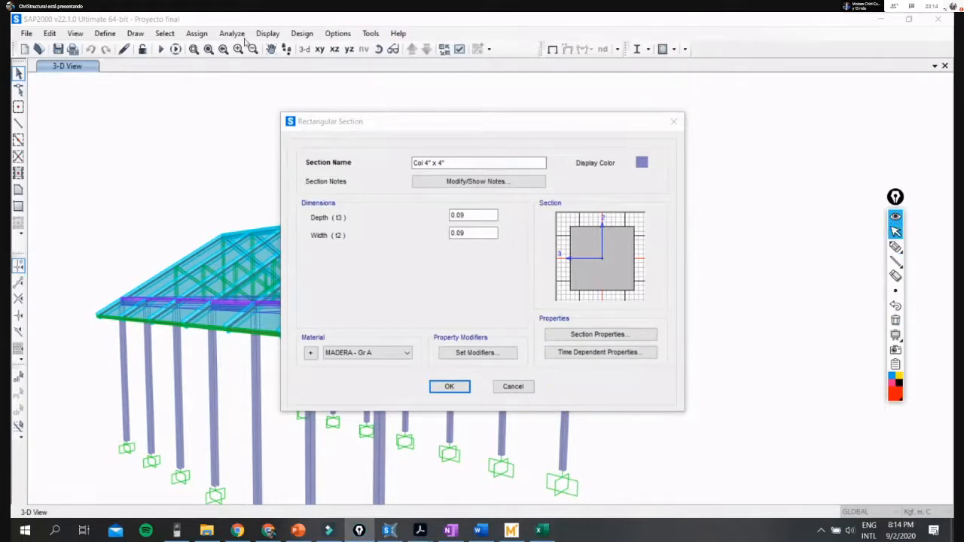
click(674, 122)
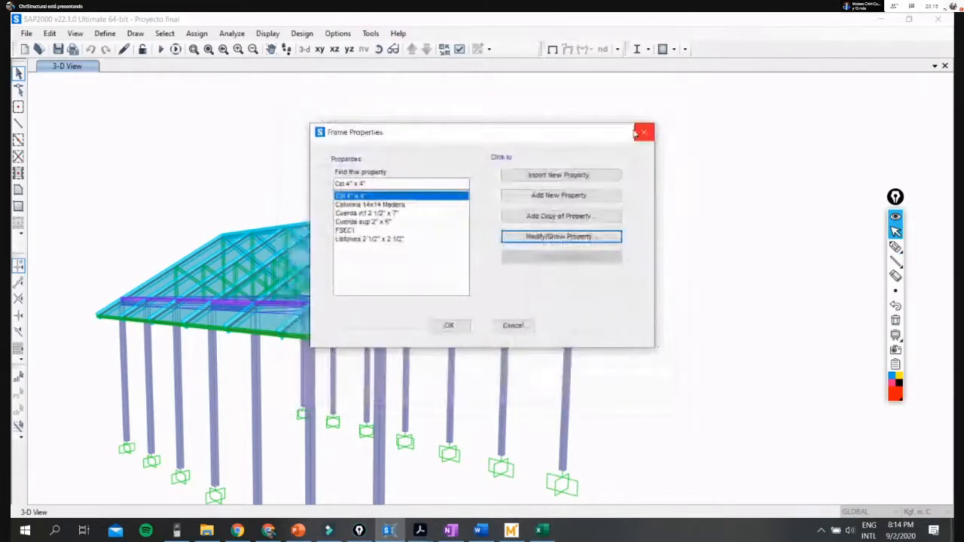
- Start a new frame section of type Other with the General shape
click(561, 195)
click(561, 153)
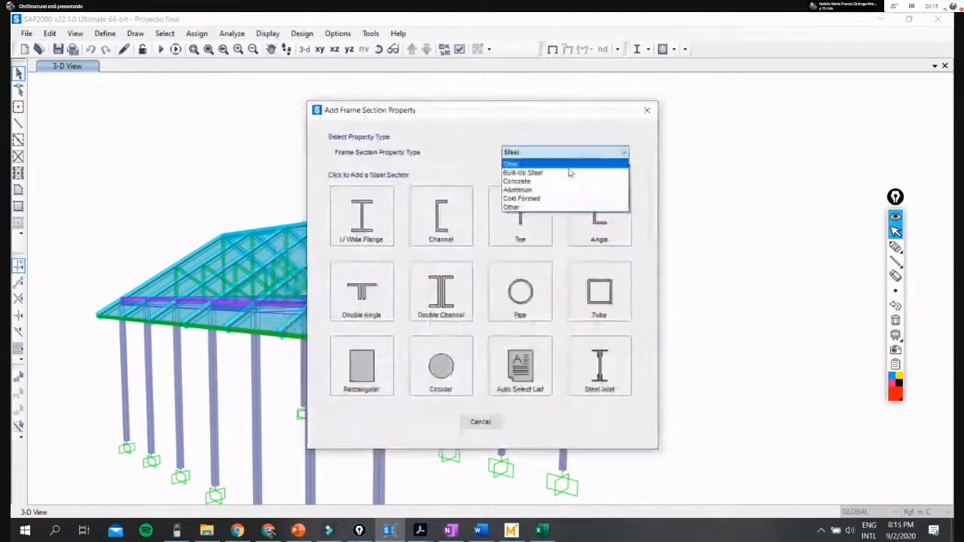
click(531, 207)
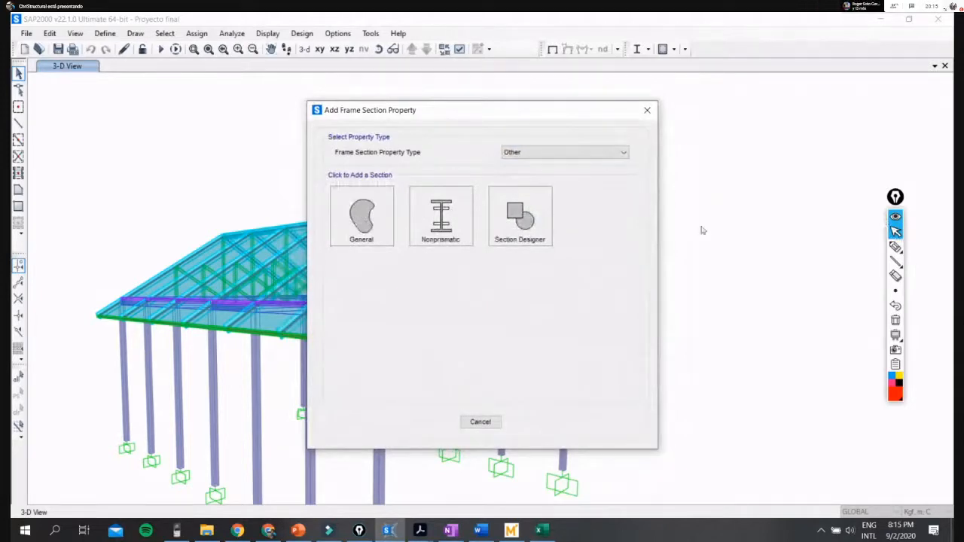
click(353, 222)
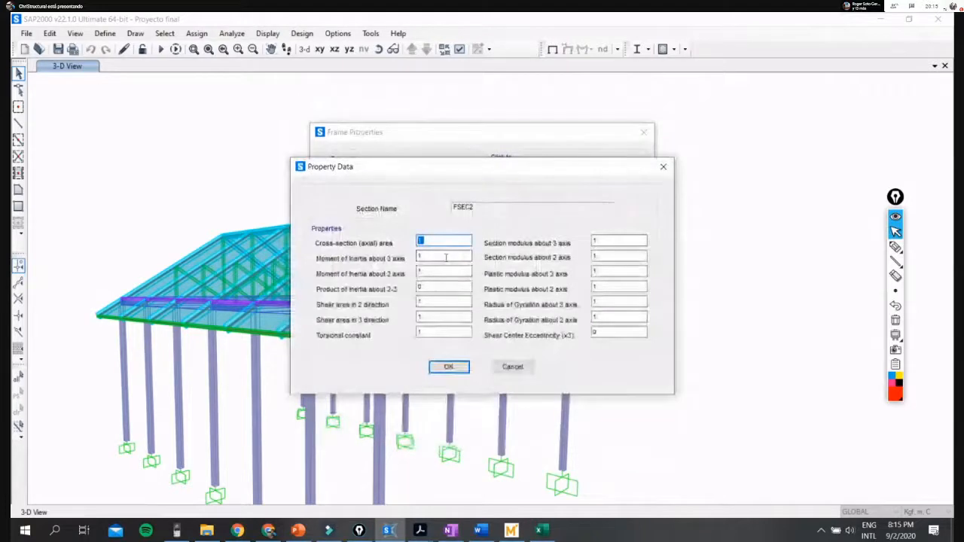
- Go through the general section's property values, from inertia and shear areas to section moduli, and cancel its definition
key(Tab)
key(Tab)
key(Tab)
key(Tab)
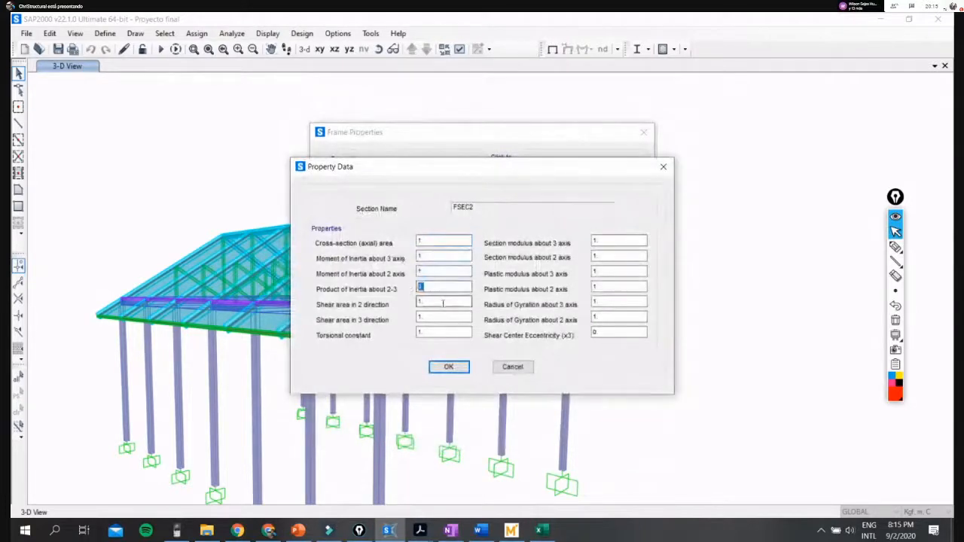
key(Tab)
key(Tab)
key(Tab)
key(shift+Tab)
key(shift+Tab)
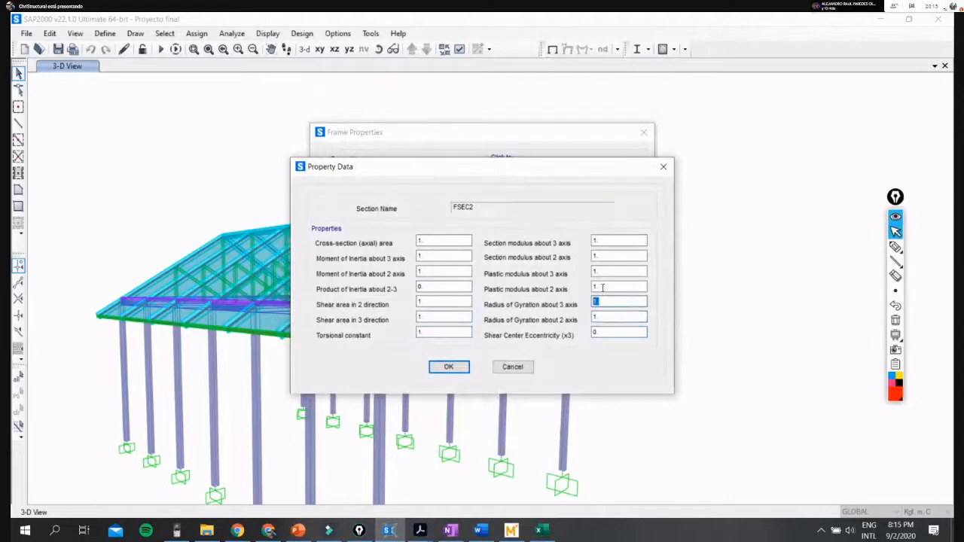
key(shift+Tab)
key(shift+Tab)
key(shift+Tab)
key(shift+Tab)
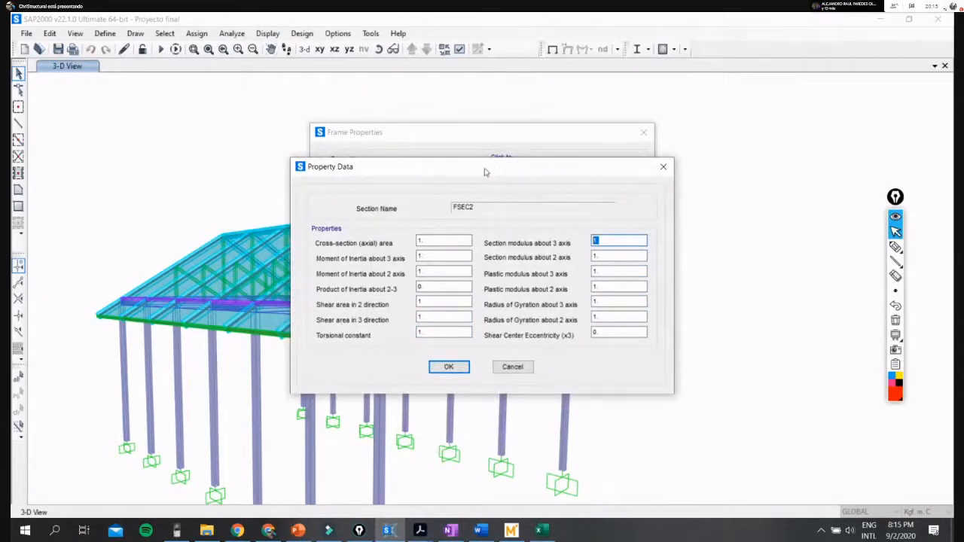
drag(486, 172, 422, 201)
click(342, 400)
click(514, 385)
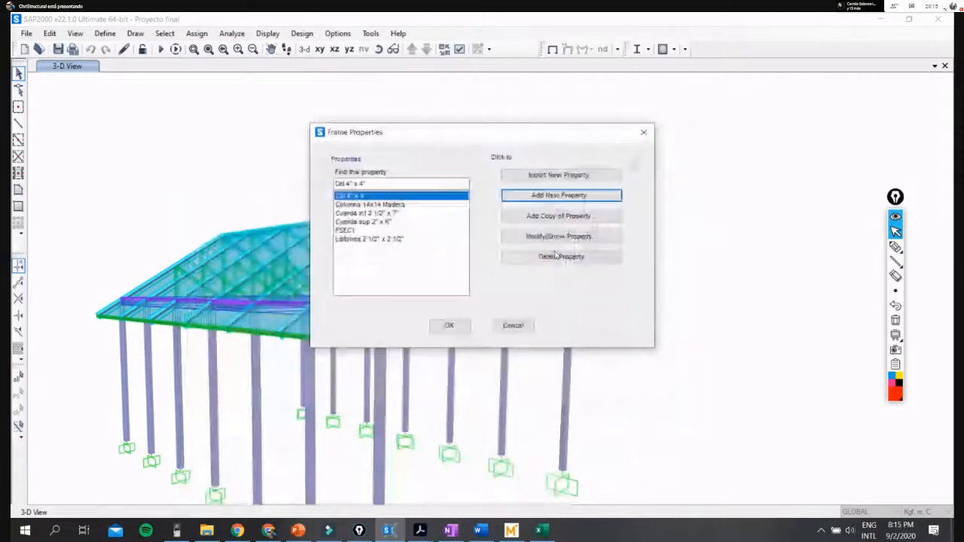
- Start another frame section of type Other as a Nonprismatic section
click(558, 196)
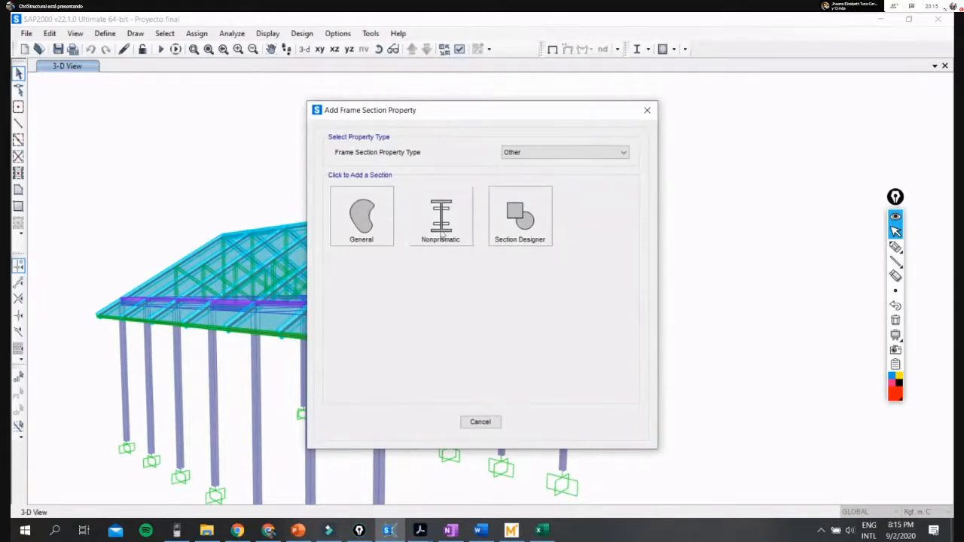
click(896, 246)
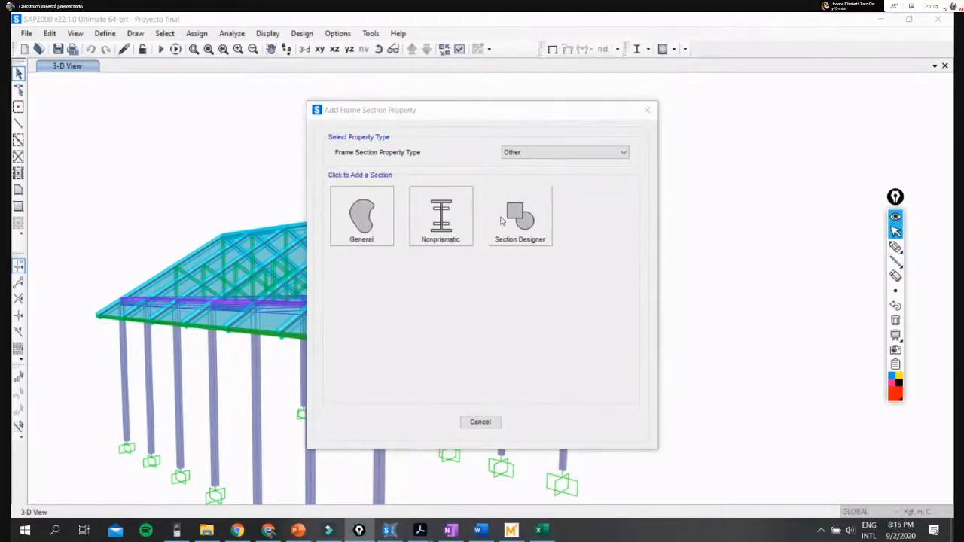
click(462, 230)
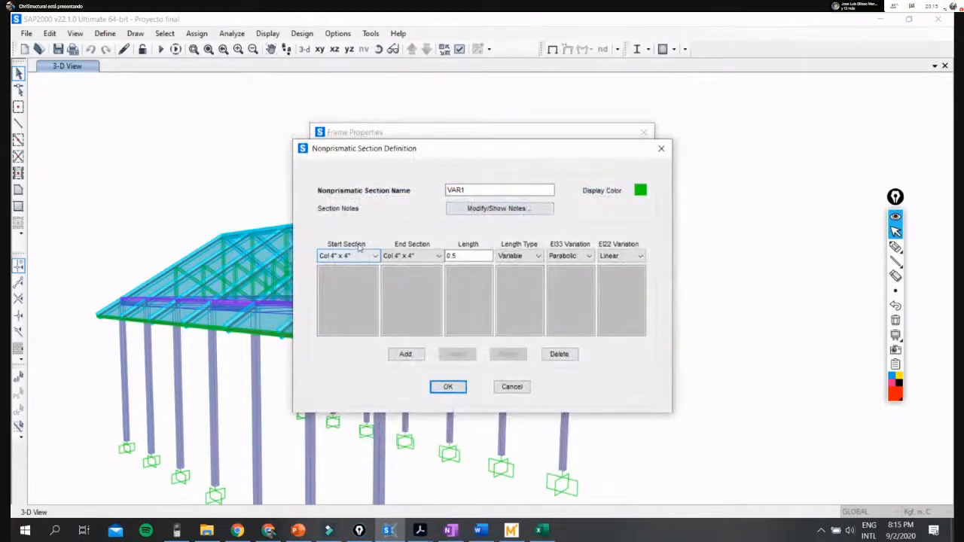
- Sketch a red beam outline across the nonprismatic section definition, deeper at one end and tapering into a constant-depth length
click(895, 247)
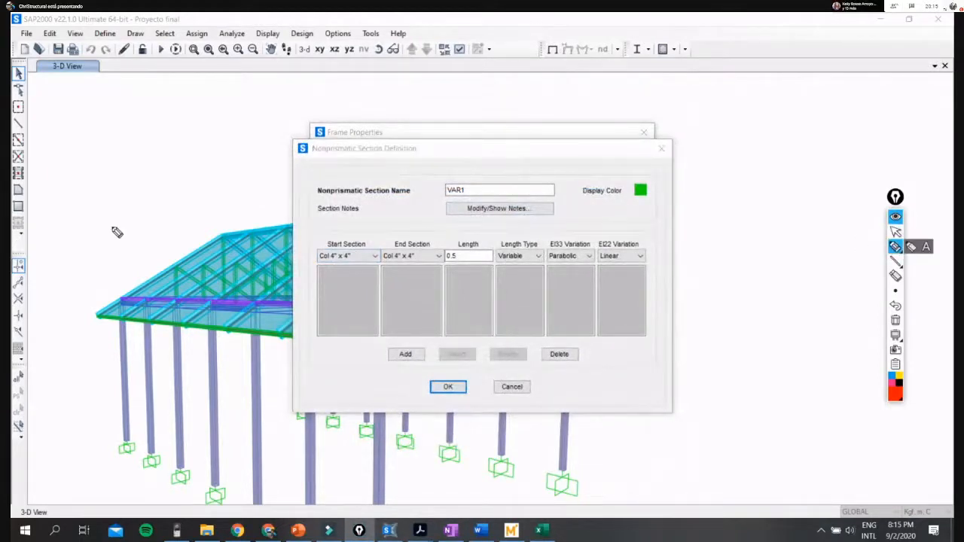
drag(97, 219, 86, 290)
drag(97, 226, 529, 226)
mouse_move(87, 291)
mouse_down()
mouse_move(95, 360)
mouse_move(166, 324)
mouse_move(285, 297)
mouse_move(616, 294)
mouse_up()
drag(529, 226, 645, 228)
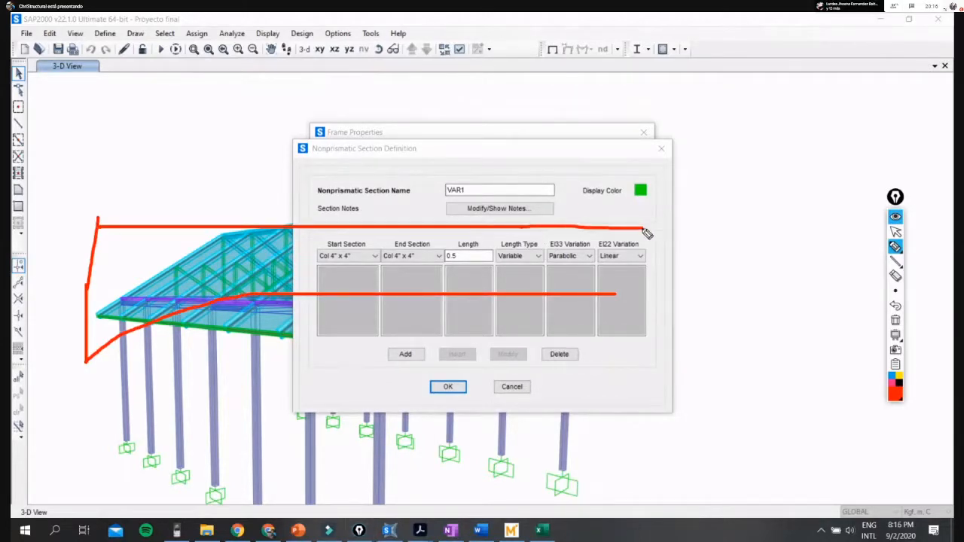
drag(605, 289, 665, 291)
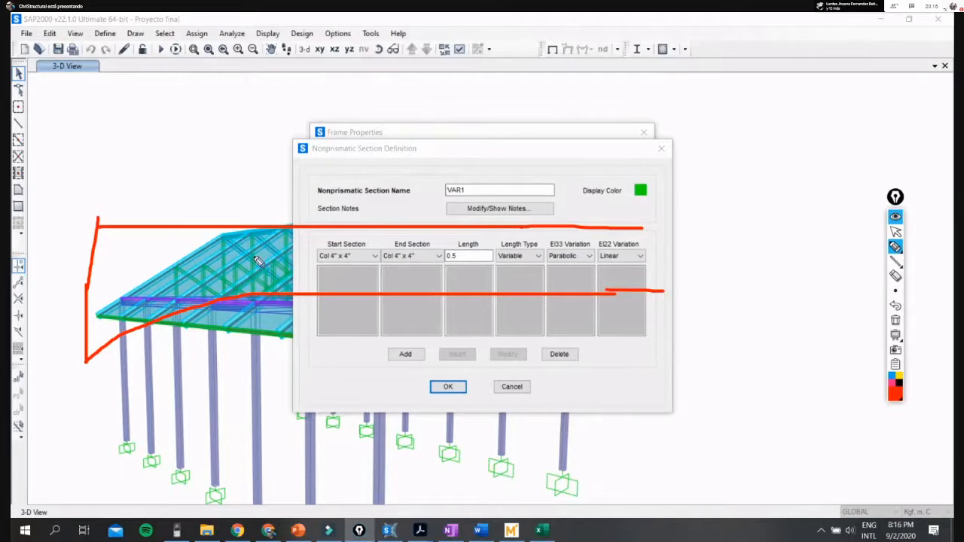
- Divide the sketched beam at the end of its taper, hatch the tapered part and outline the constant-depth part
drag(243, 226, 243, 309)
drag(168, 236, 113, 300)
drag(227, 241, 155, 304)
mouse_move(197, 282)
mouse_down()
mouse_move(91, 363)
mouse_move(132, 325)
mouse_move(256, 303)
mouse_move(107, 366)
mouse_up()
mouse_move(200, 312)
mouse_down()
mouse_move(121, 356)
mouse_move(260, 292)
mouse_up()
mouse_move(254, 235)
mouse_down()
mouse_move(334, 297)
mouse_move(666, 287)
mouse_move(272, 241)
mouse_up()
- Clear the beam sketch and close the nonprismatic section definition without adding it
click(897, 231)
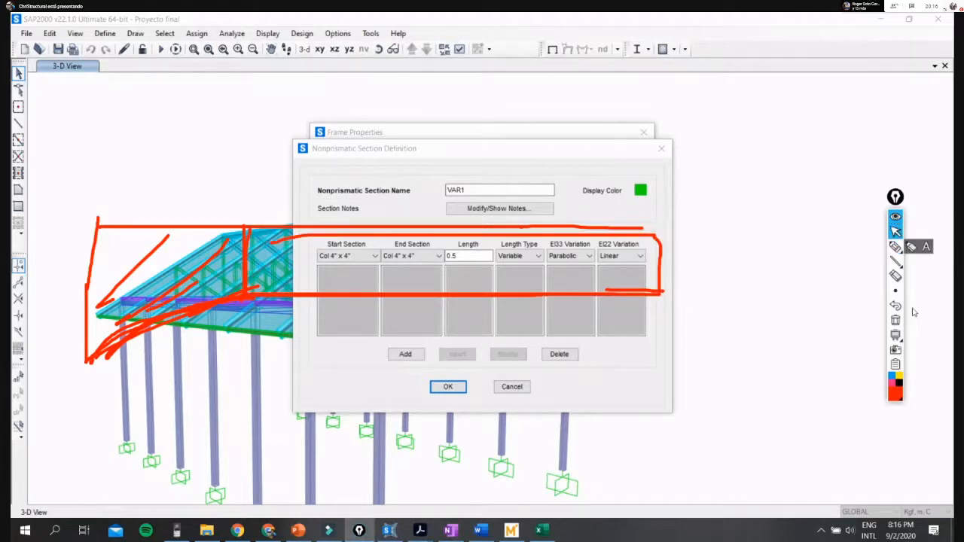
click(896, 322)
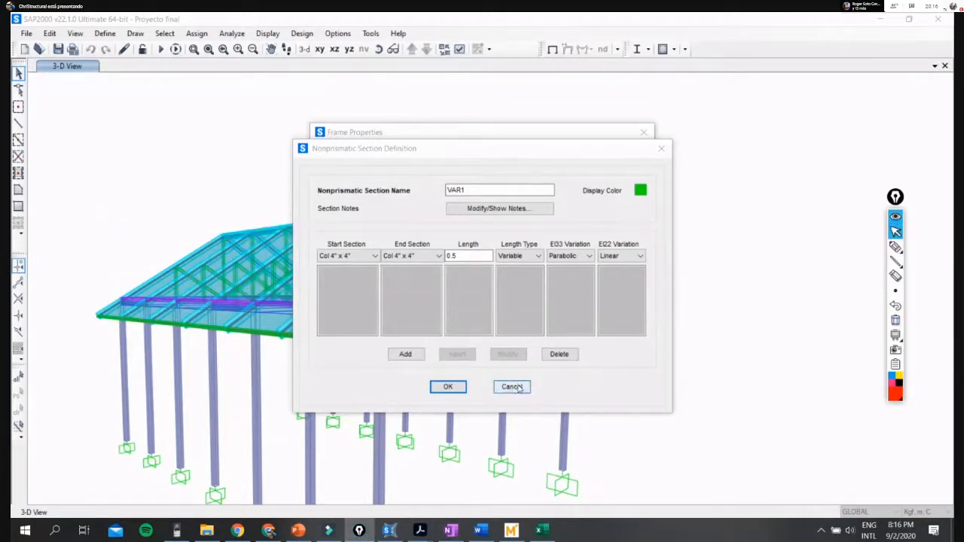
click(667, 152)
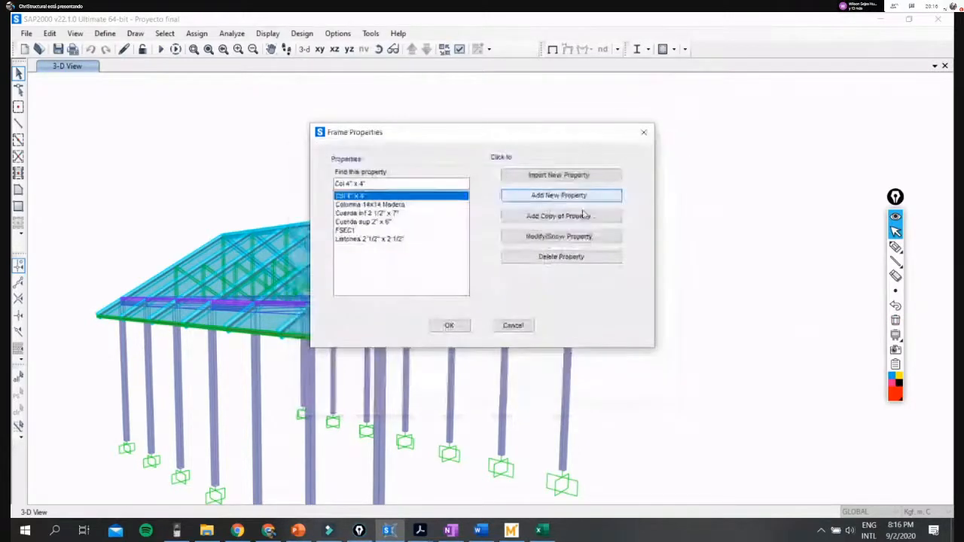
- Start a frame section of type Other in Section Designer and sketch a red T-shaped outline around its axes
click(586, 197)
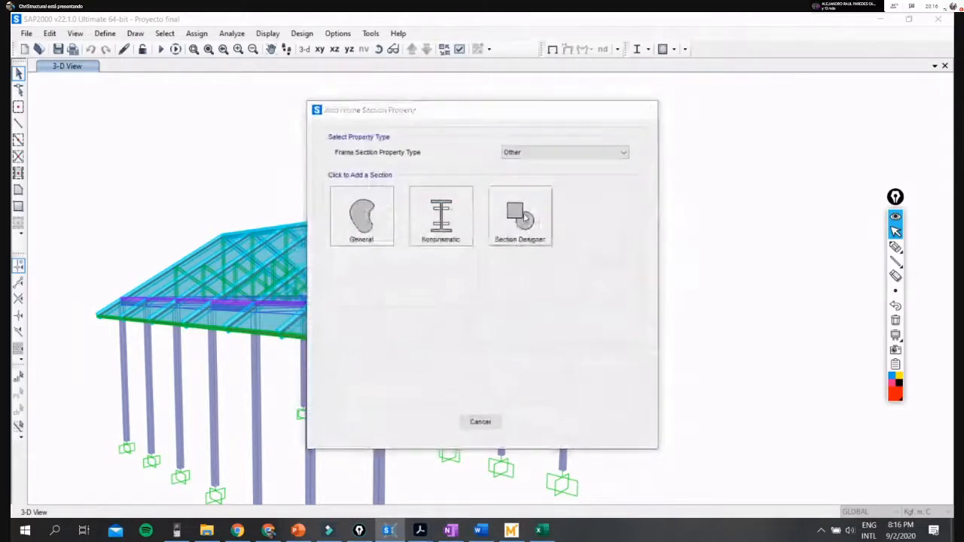
click(525, 219)
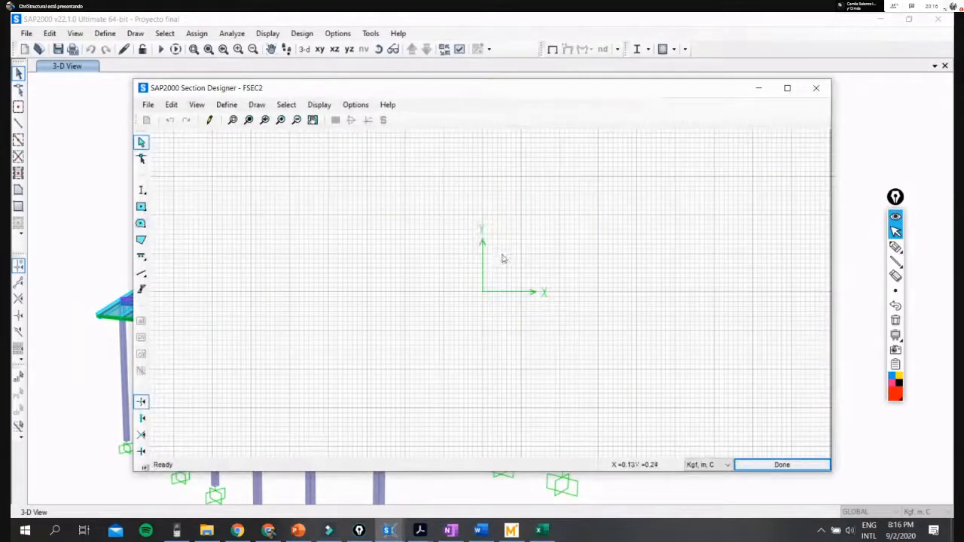
click(896, 247)
mouse_move(418, 253)
mouse_down()
mouse_move(580, 253)
mouse_move(596, 294)
mouse_move(536, 361)
mouse_move(520, 401)
mouse_move(453, 400)
mouse_move(409, 319)
mouse_move(404, 257)
mouse_up()
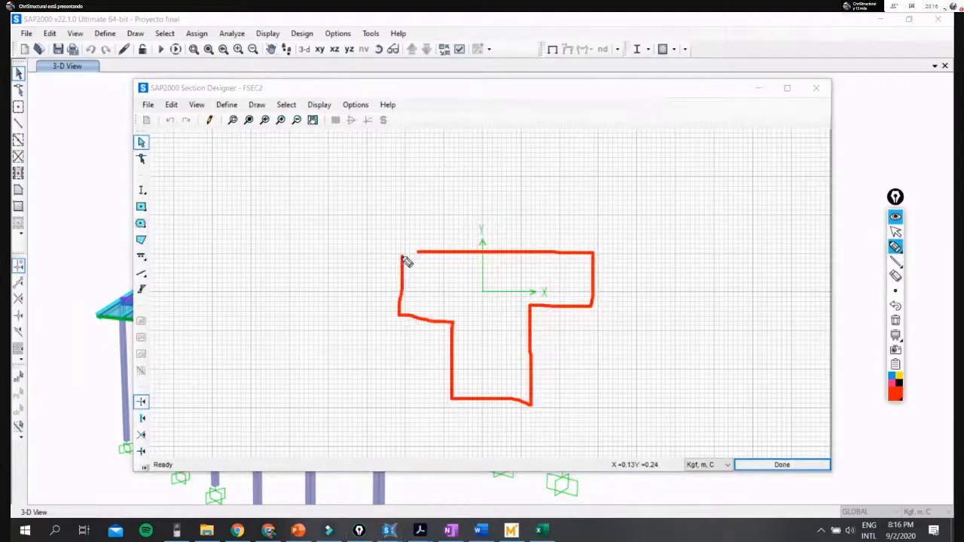
- Mark reinforcing bars in the web and both flange ends of the T sketch, and clear the annotations
mouse_move(474, 376)
mouse_down()
mouse_move(478, 390)
mouse_move(512, 388)
mouse_up()
drag(419, 270, 427, 299)
click(576, 279)
click(576, 290)
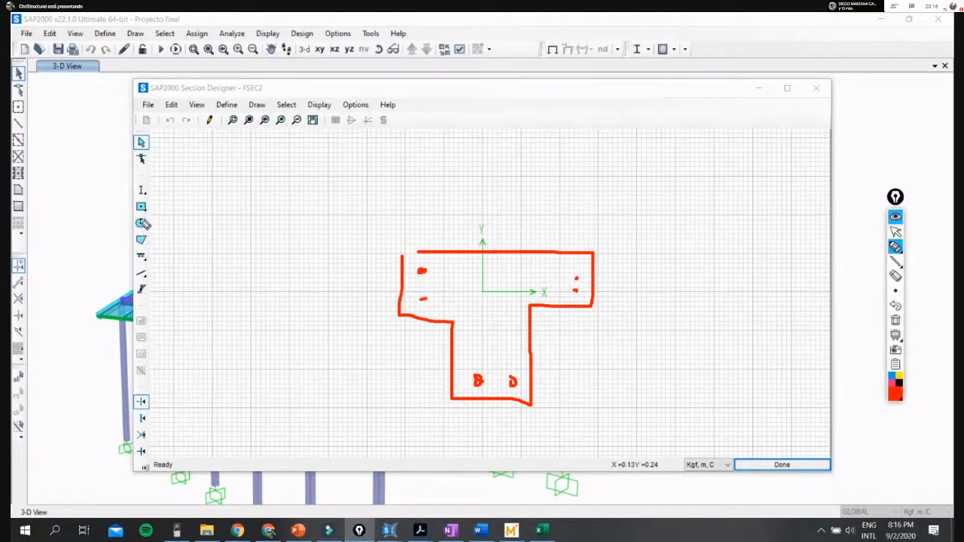
click(896, 232)
click(896, 305)
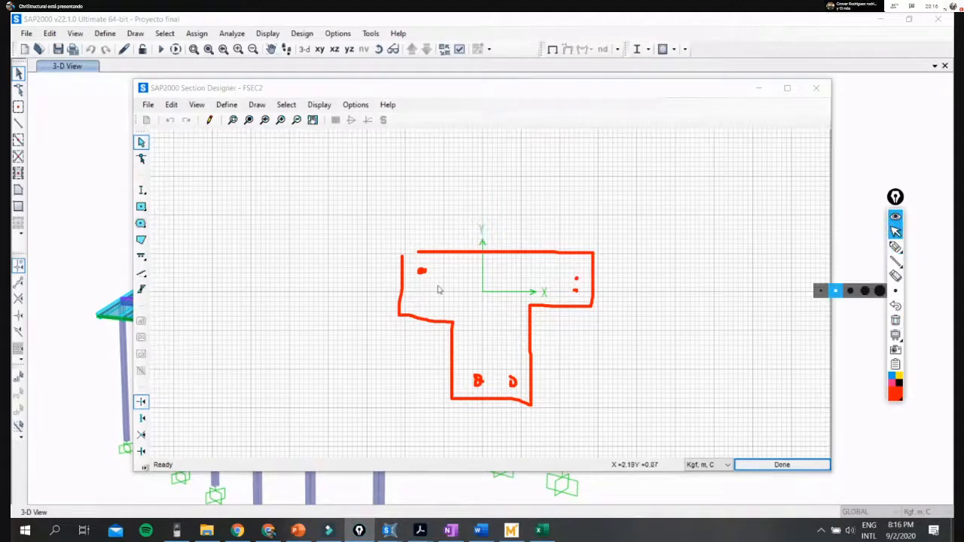
click(896, 320)
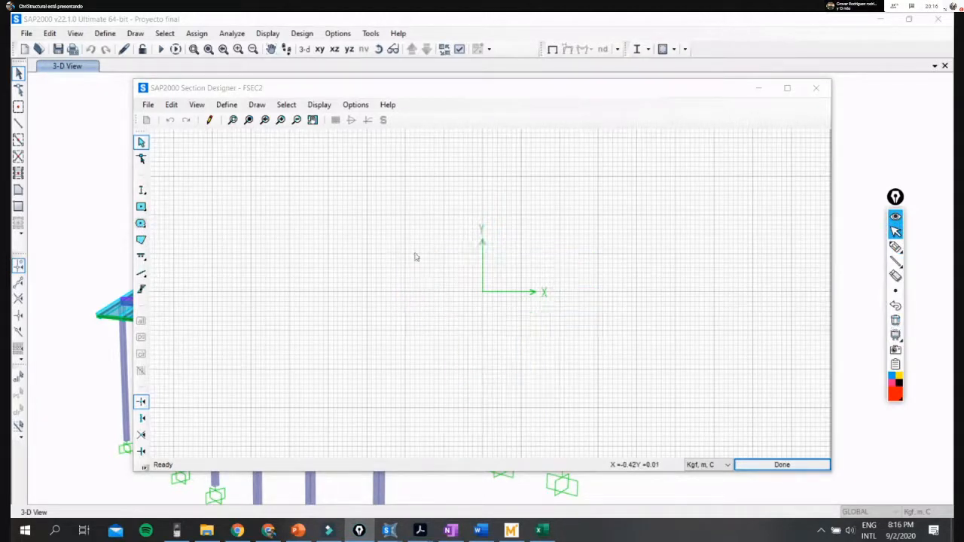
- Place a solid rectangle about 0.5 m by 0.5 m in Section Designer, centred at X -0.25, Y 0.25
click(142, 209)
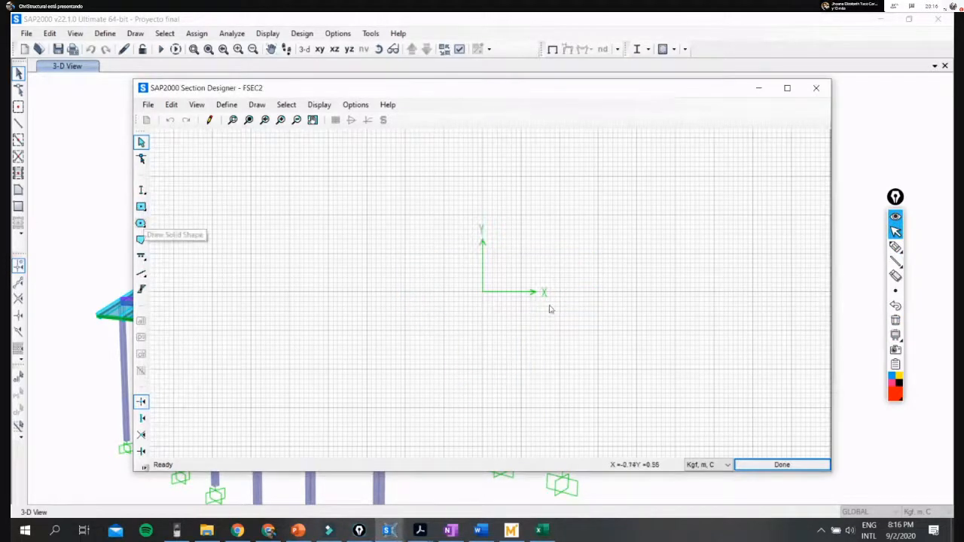
drag(483, 291, 522, 254)
drag(454, 254, 533, 330)
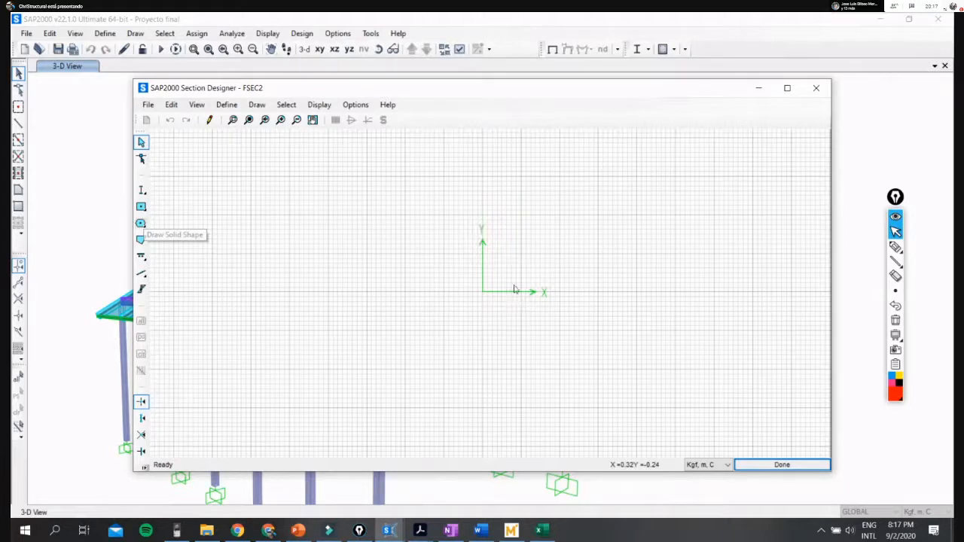
click(141, 206)
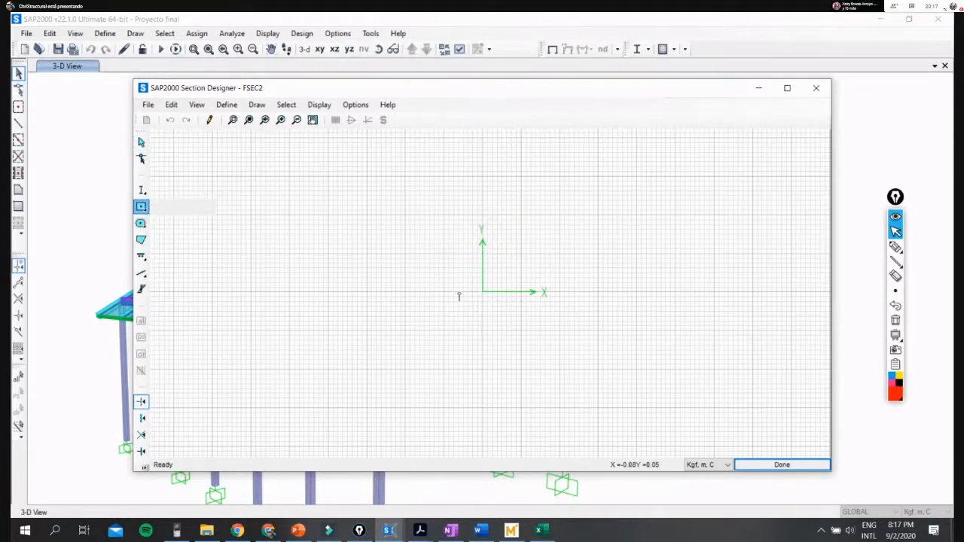
click(523, 335)
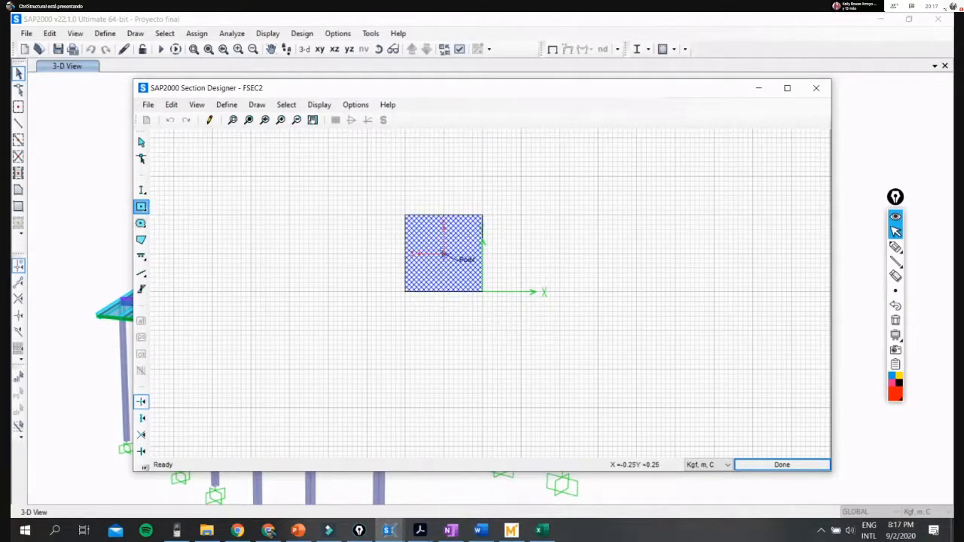
- Inspect the solid rectangle's shape properties and material setting, and cancel without changes
right_click(486, 240)
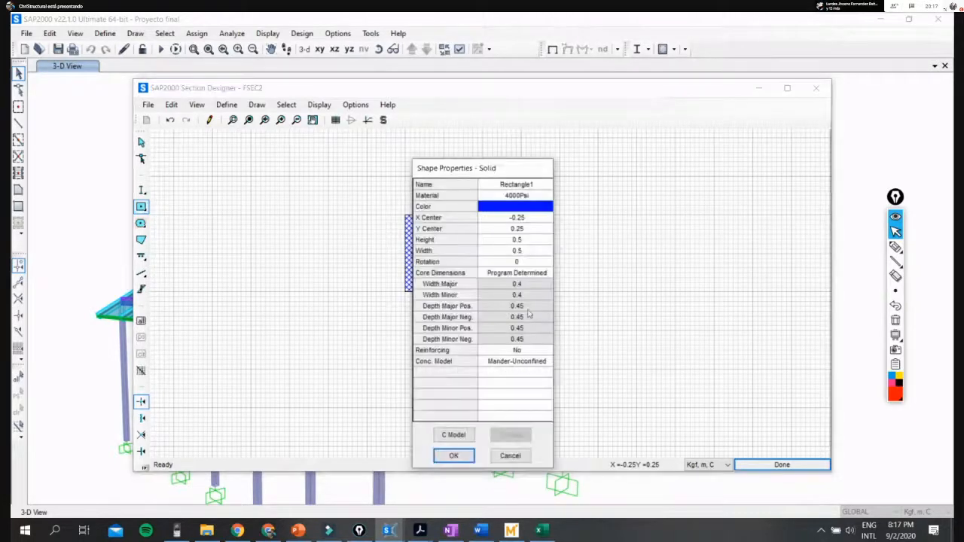
click(516, 195)
click(511, 456)
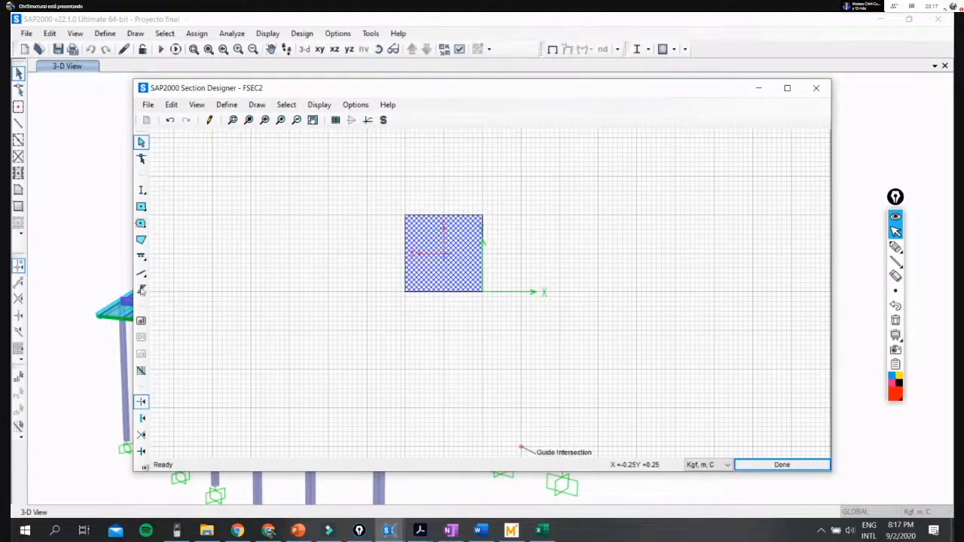
- Draw two overlapping rectangular reinforcing bar patterns over the solid rectangle, offset from its centre
click(141, 256)
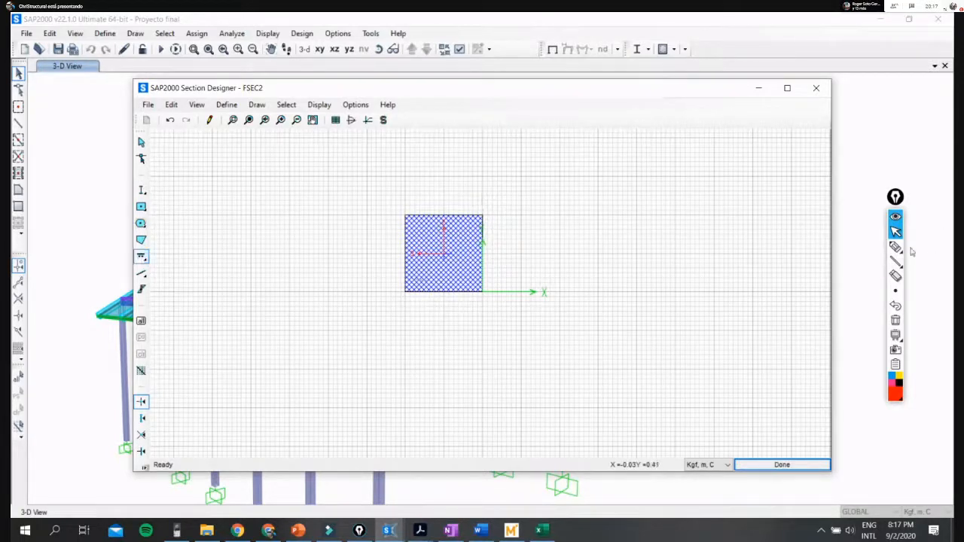
click(896, 323)
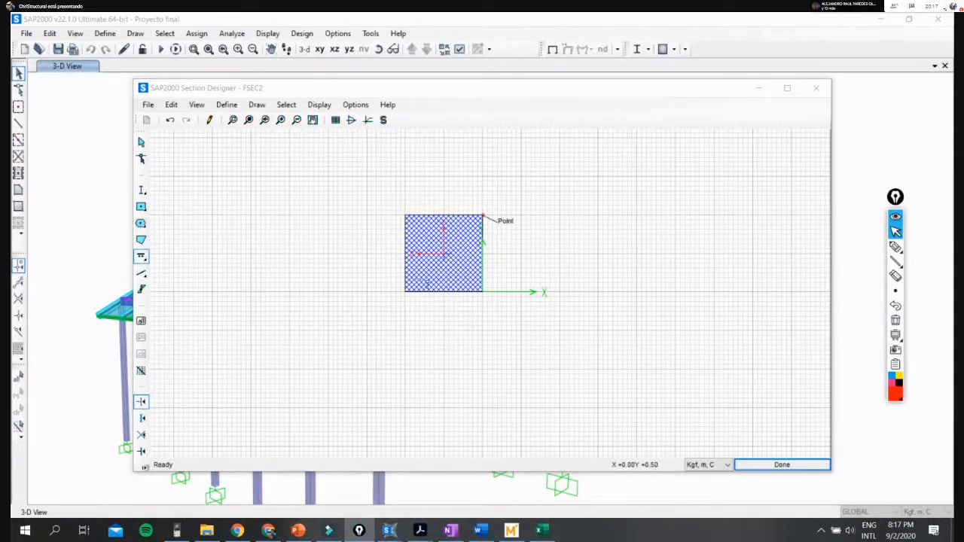
click(141, 274)
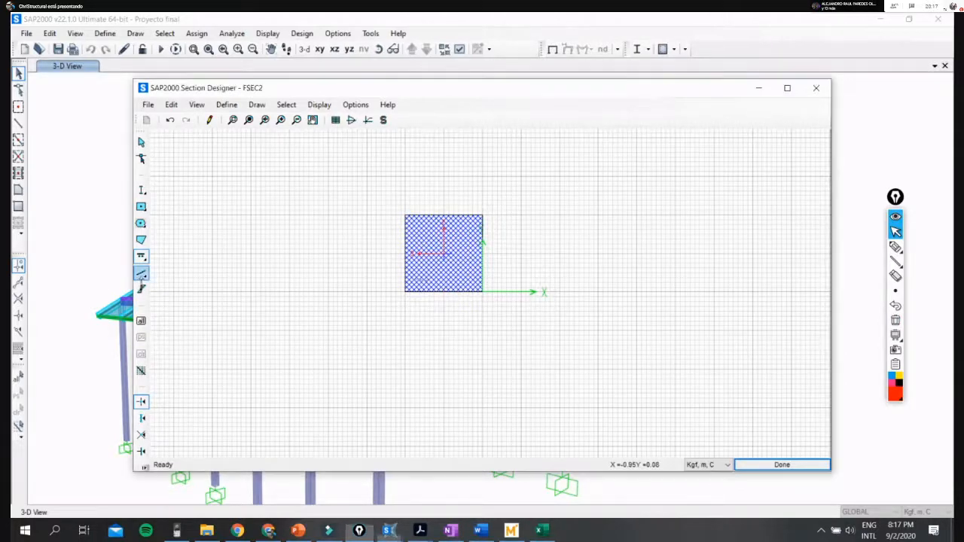
click(141, 257)
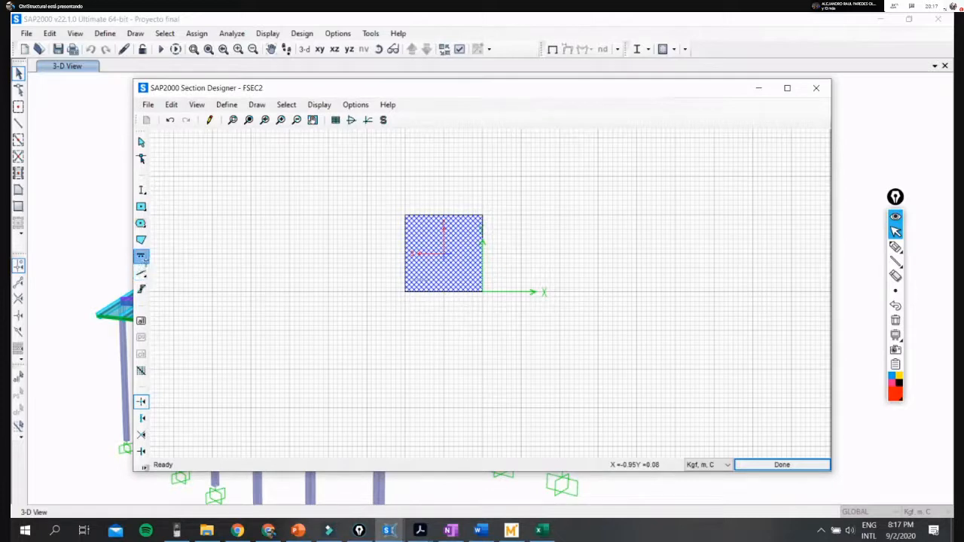
click(142, 257)
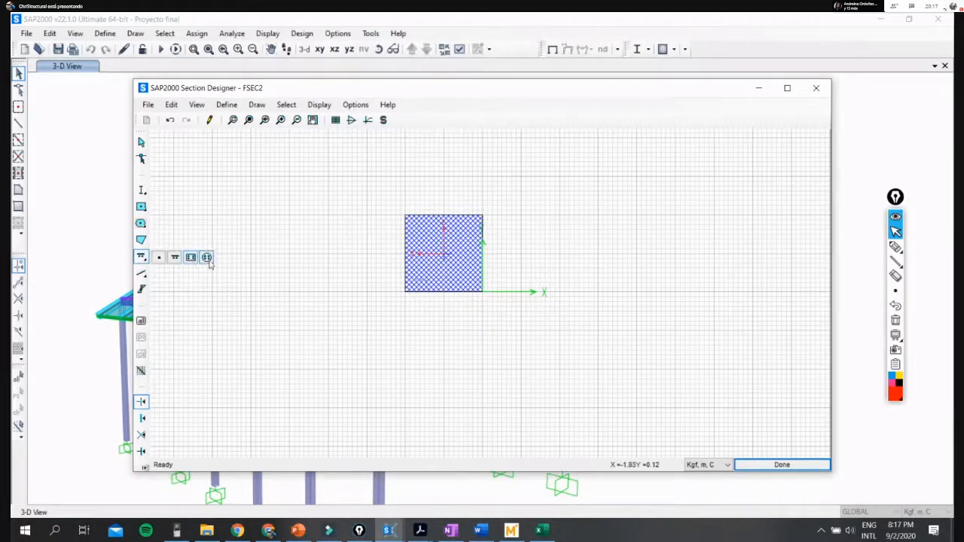
click(191, 258)
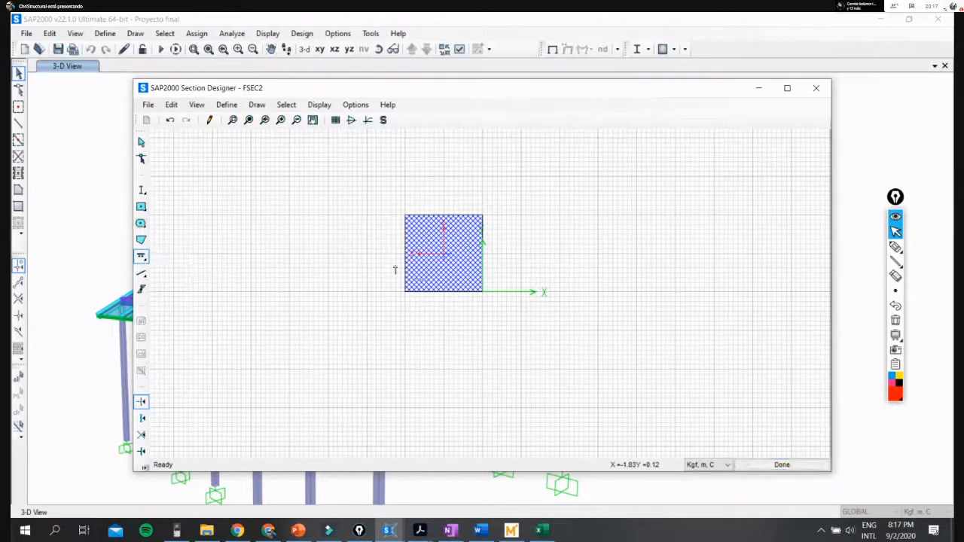
click(421, 268)
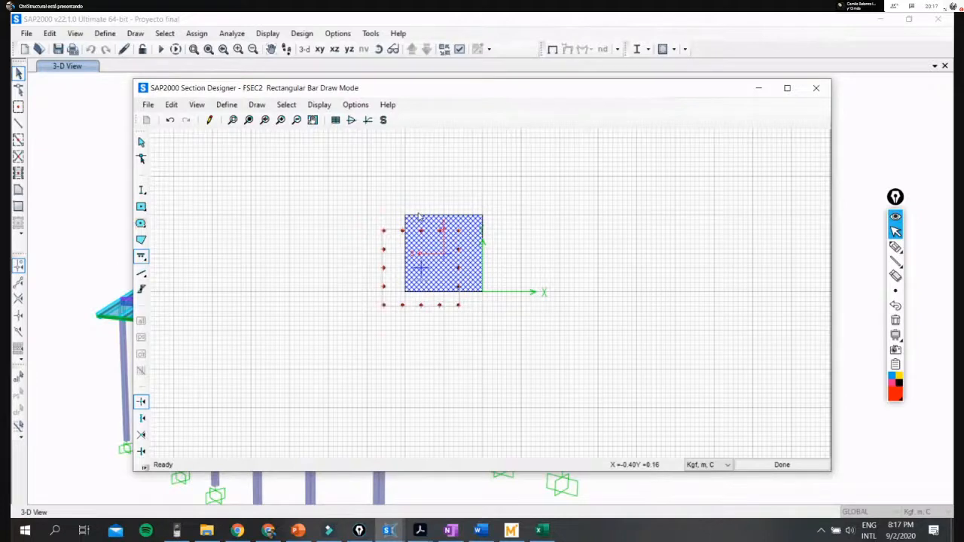
click(406, 268)
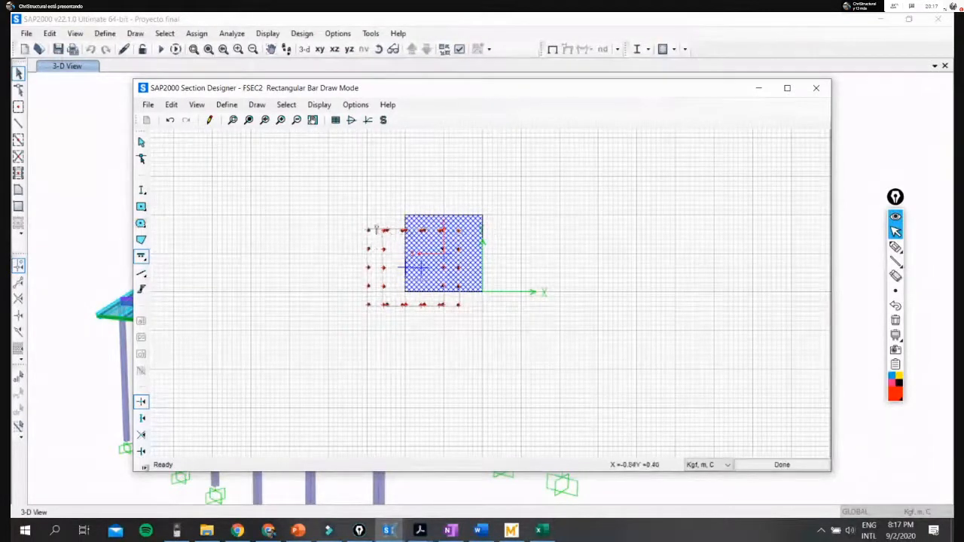
- Exit Section Designer without saving the changes and close the section data without creating the section
click(896, 322)
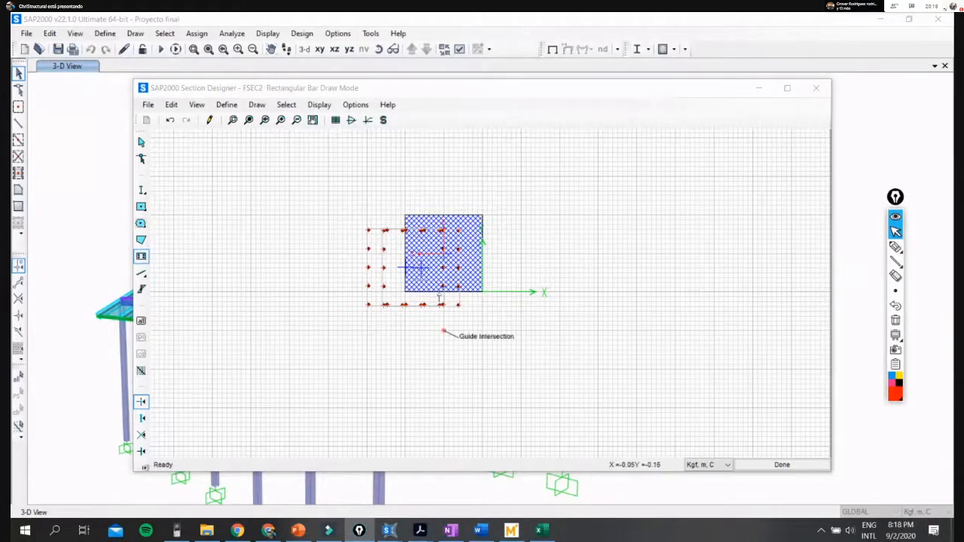
click(816, 88)
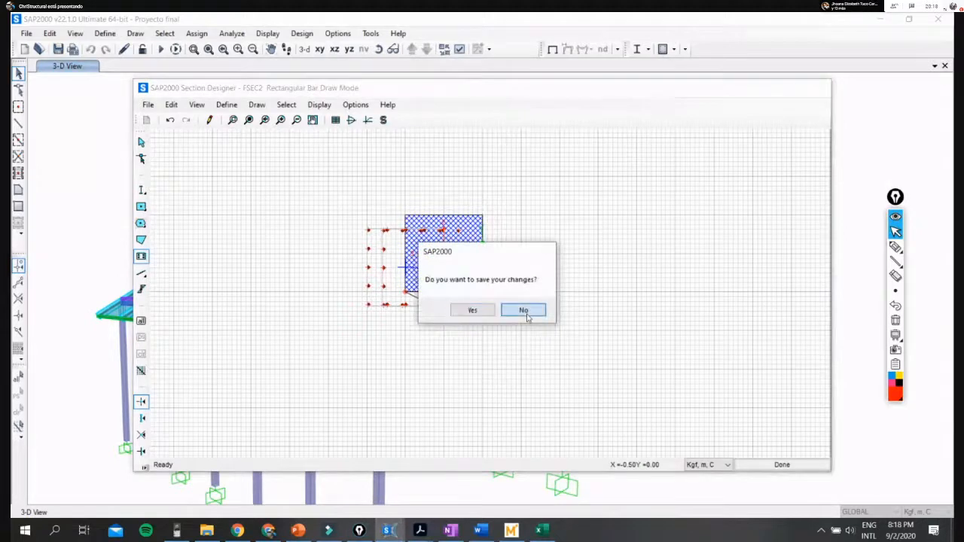
click(526, 312)
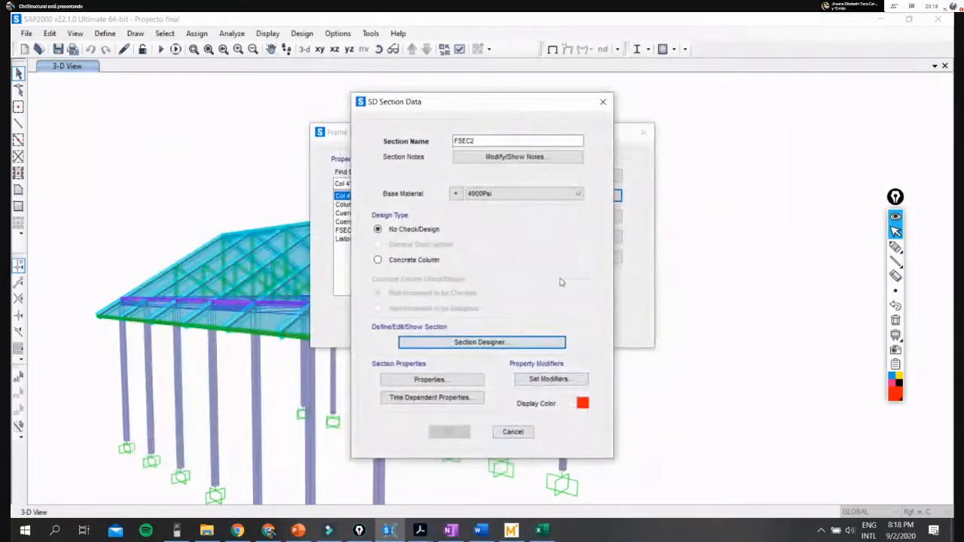
drag(510, 101, 391, 101)
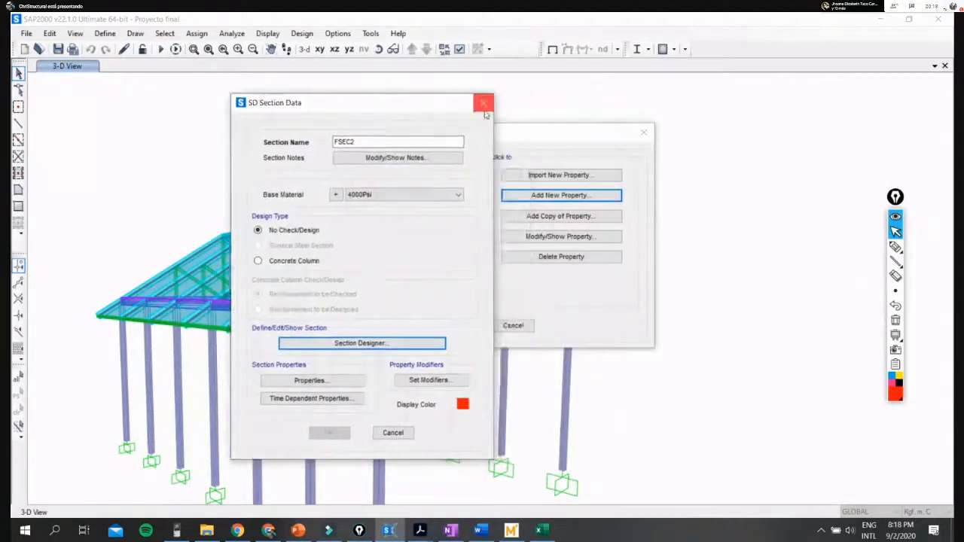
click(484, 109)
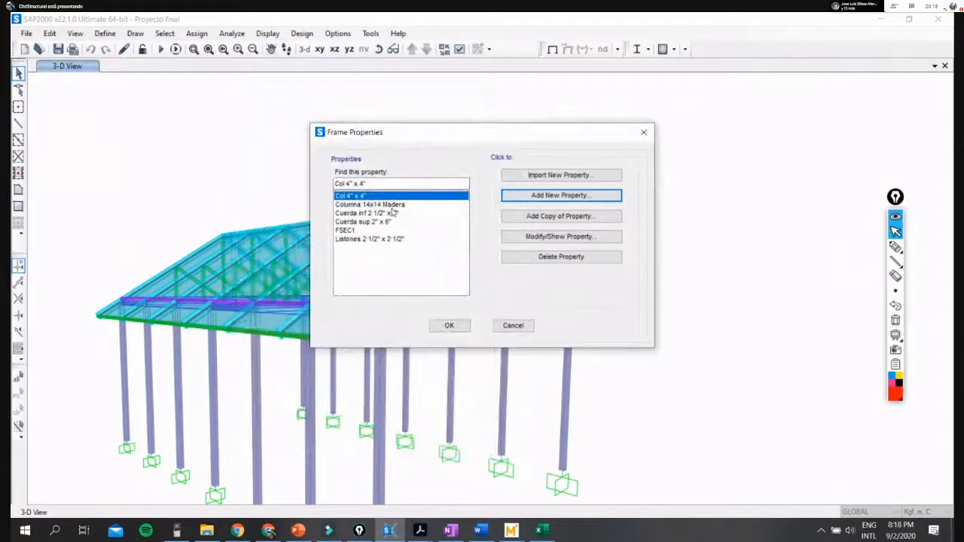
- Start a new rectangular frame section of the Concrete property type
click(556, 197)
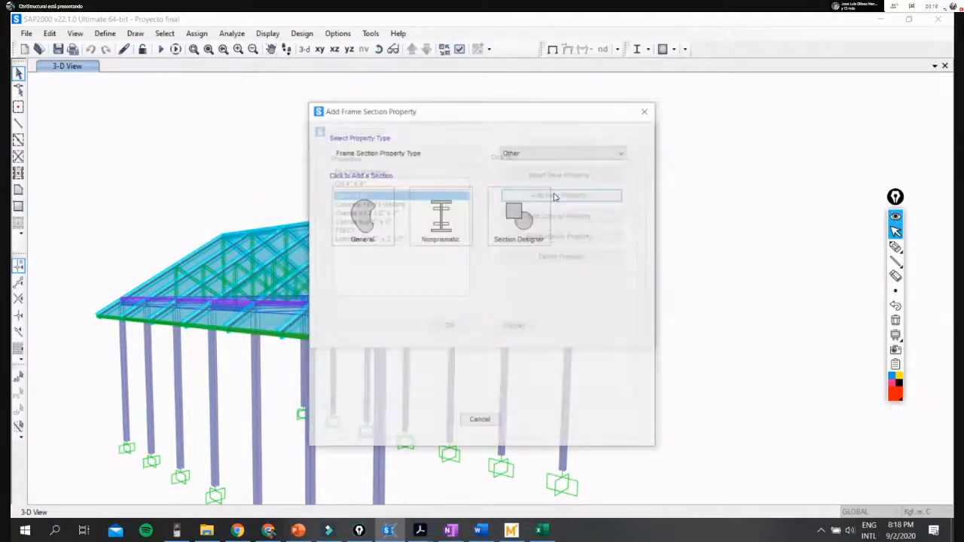
click(587, 152)
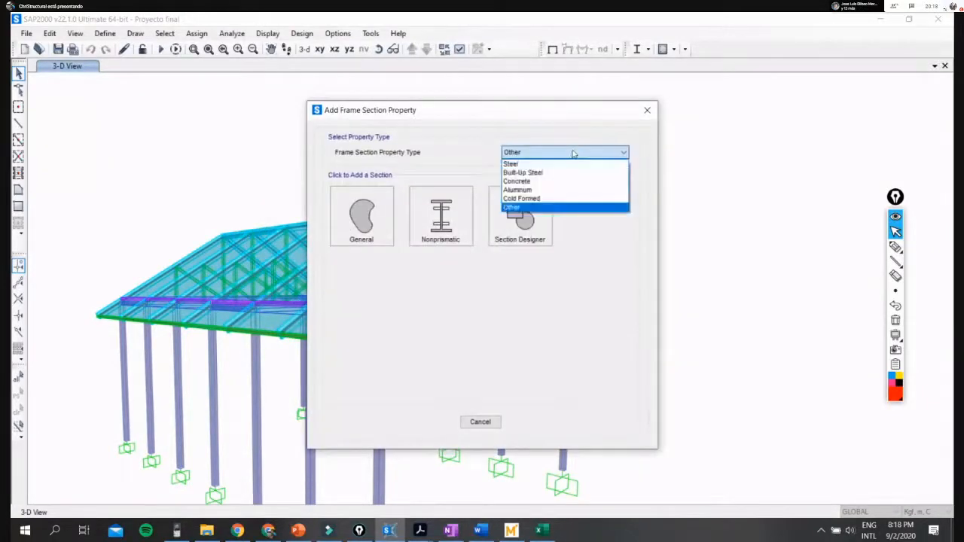
click(545, 181)
click(361, 216)
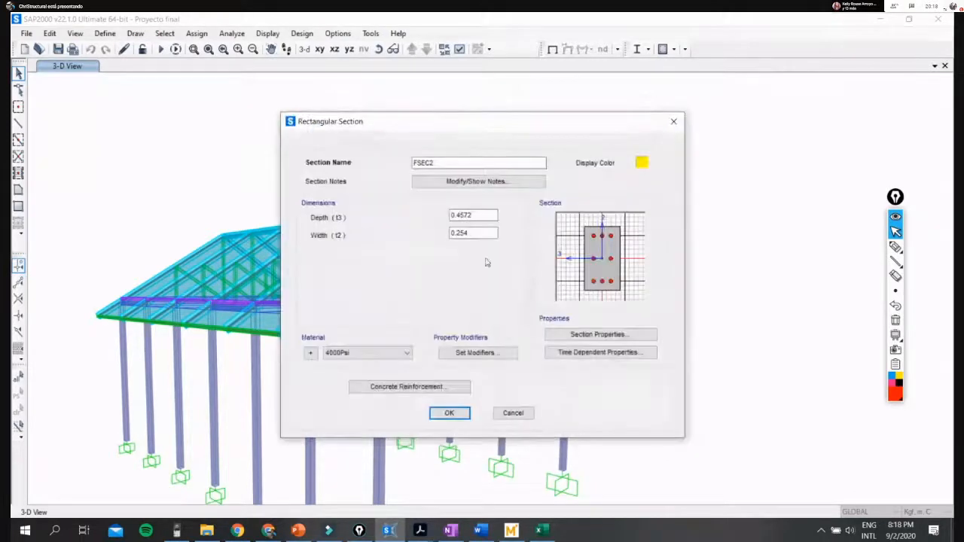
- Try the MADERA - Gr A material on the rectangular section and restore 4000Psi
click(364, 353)
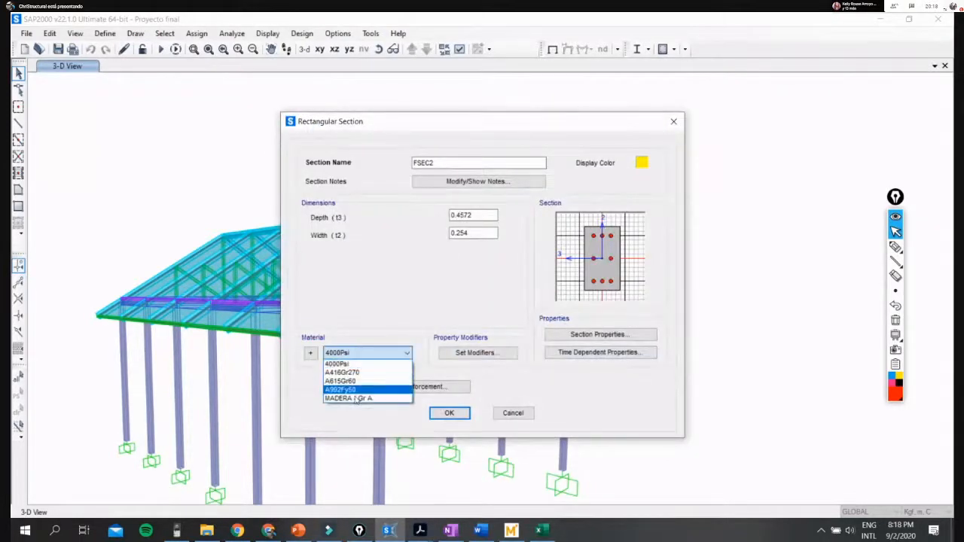
click(354, 400)
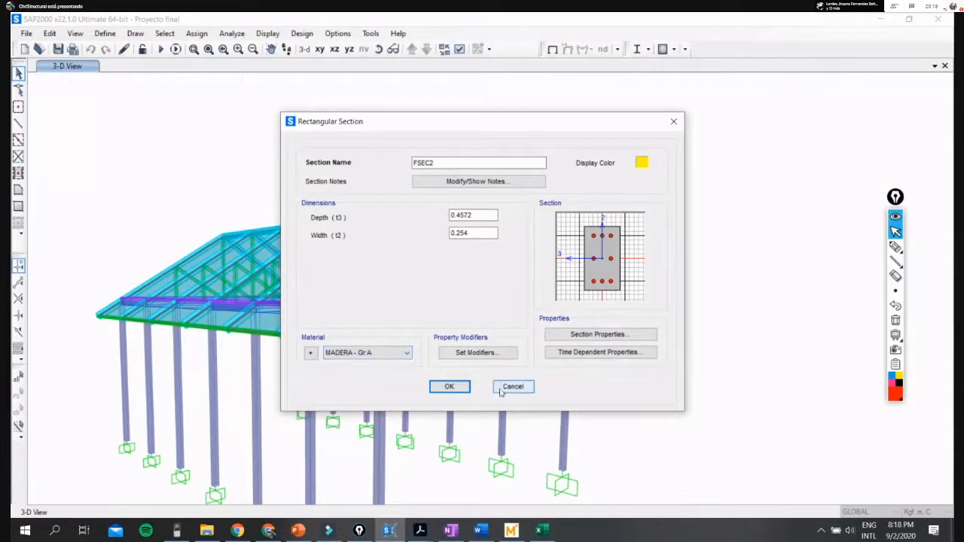
click(397, 355)
click(369, 399)
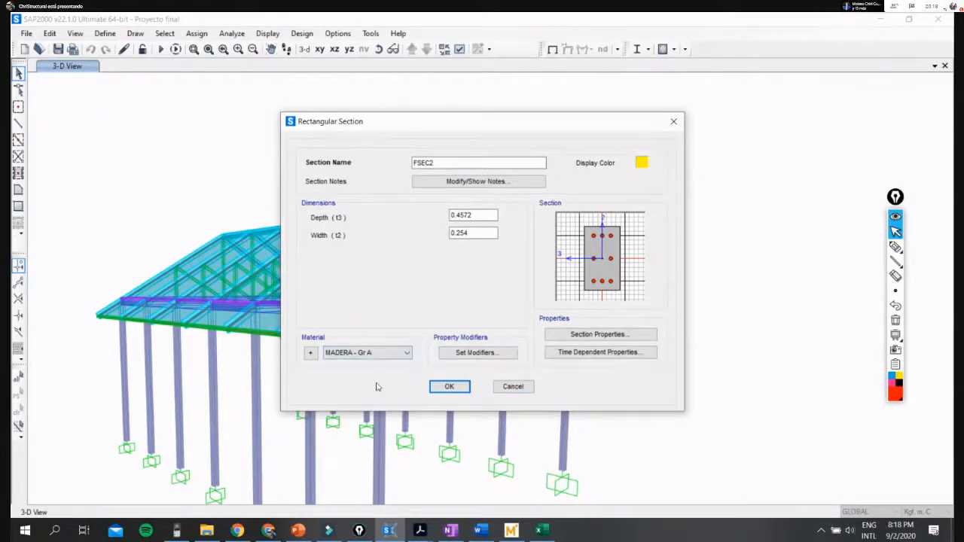
click(360, 353)
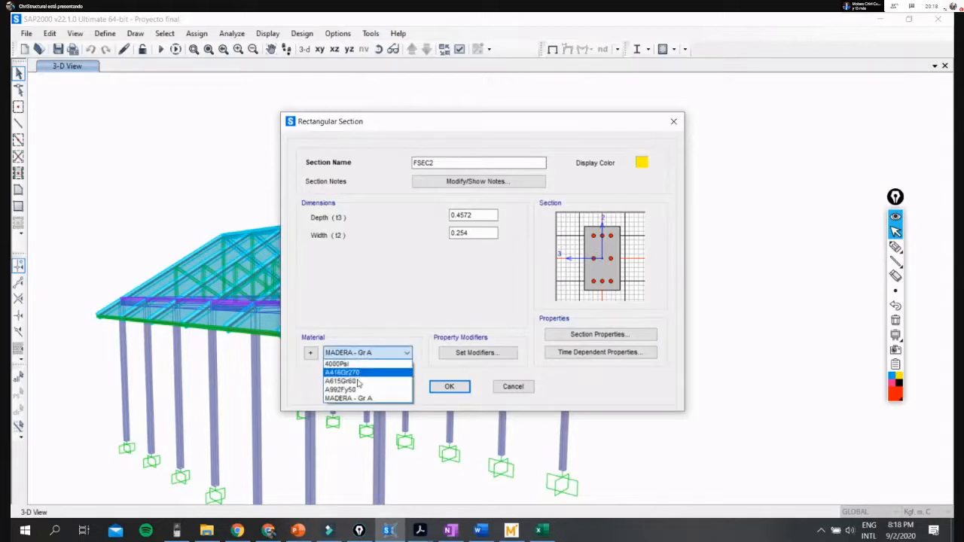
click(362, 366)
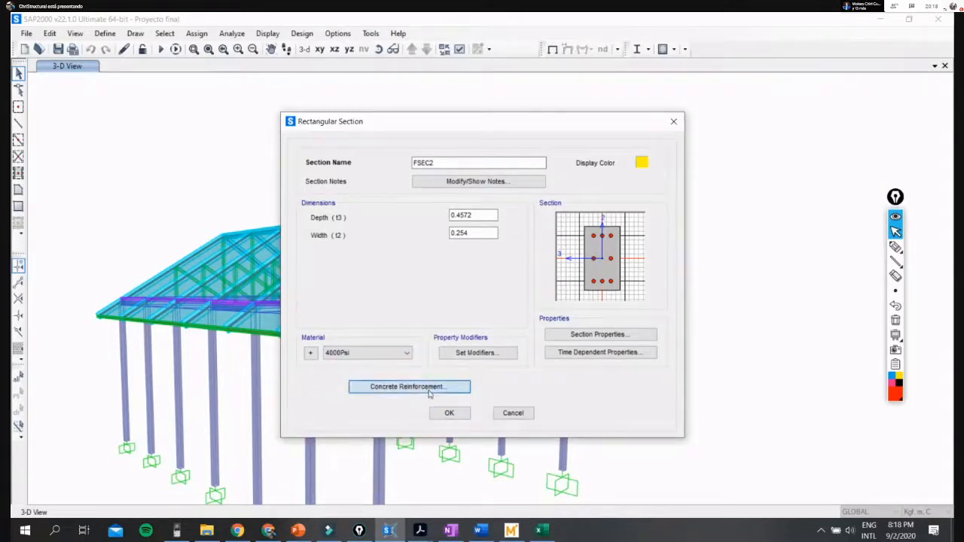
- Compare the beam and column design types in the concrete reinforcement data, and accept it with Column selected
click(428, 387)
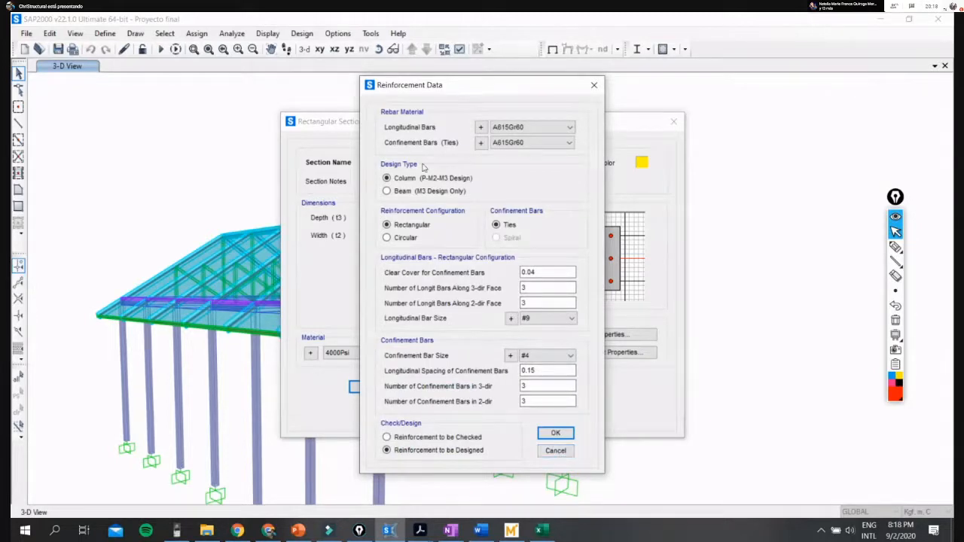
click(397, 193)
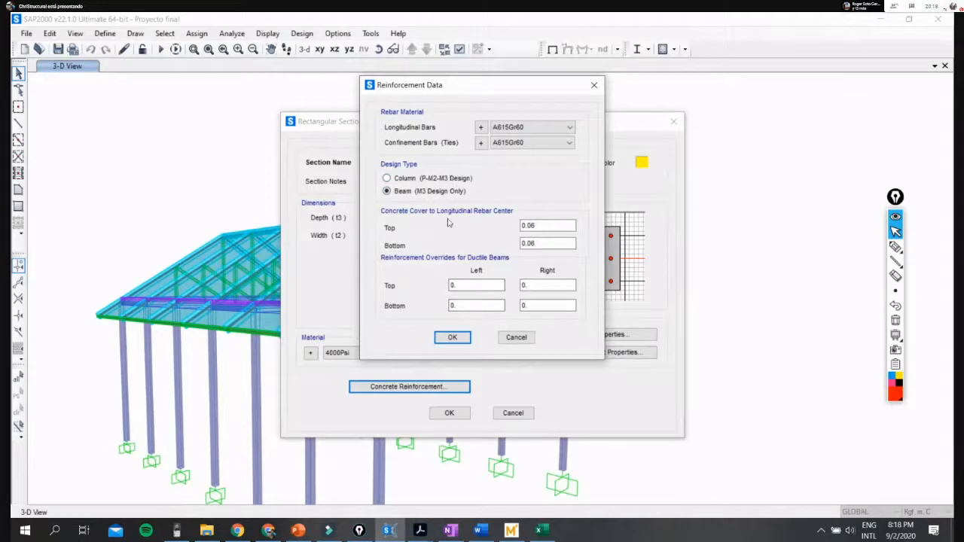
click(404, 178)
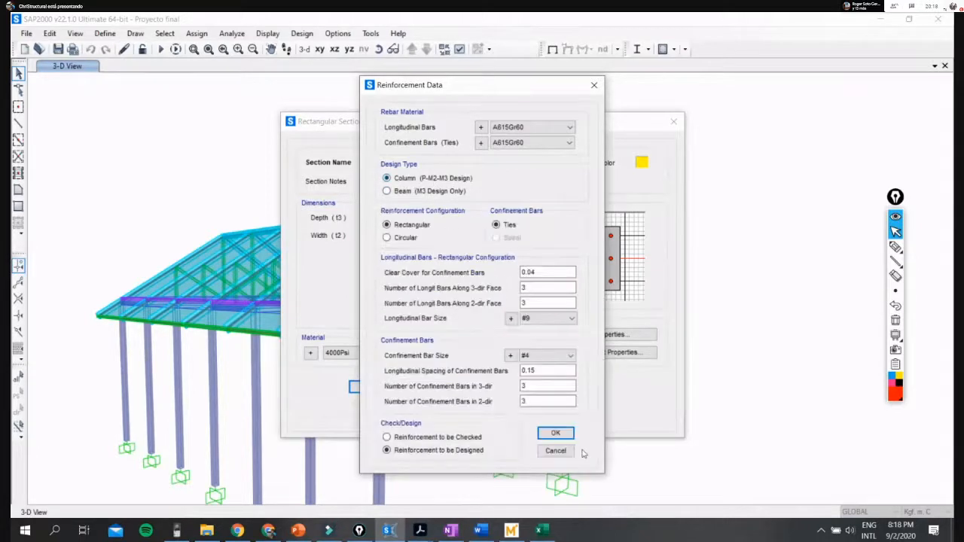
click(555, 433)
click(377, 353)
click(385, 352)
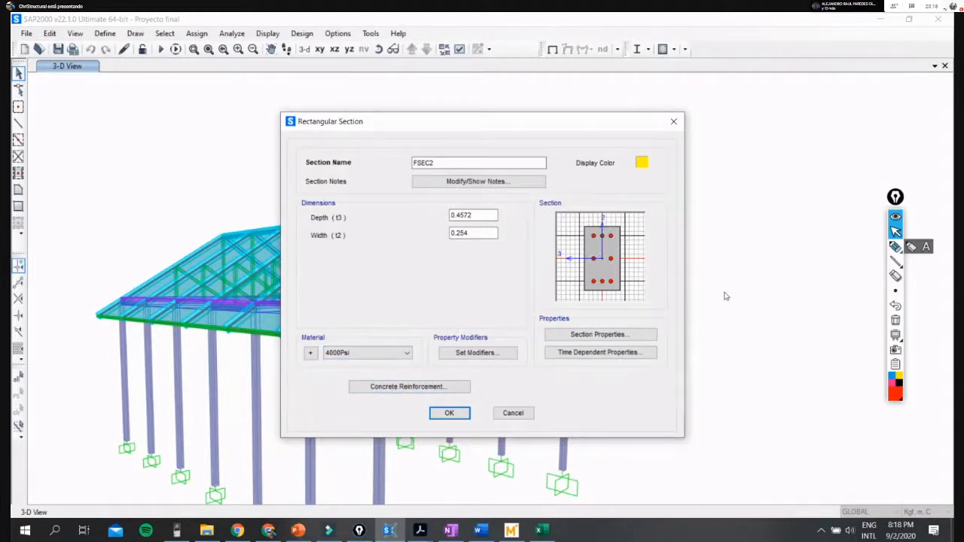
- Set the column reinforcement to be checked, temporarily outlining the longitudinal and confinement bar settings in red
click(441, 386)
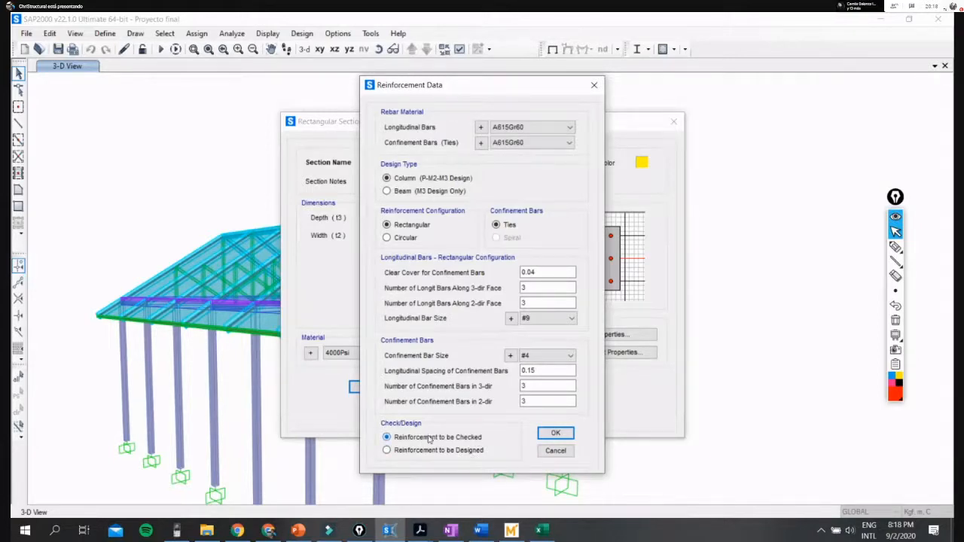
click(896, 248)
click(895, 249)
mouse_move(491, 260)
mouse_down()
mouse_move(491, 358)
mouse_move(591, 377)
mouse_move(588, 263)
mouse_move(532, 269)
mouse_up()
click(896, 232)
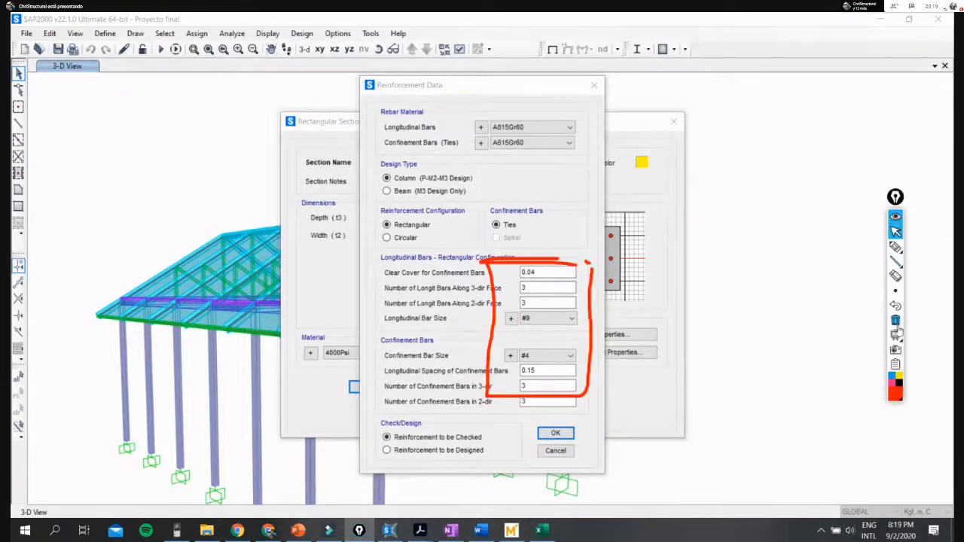
click(895, 320)
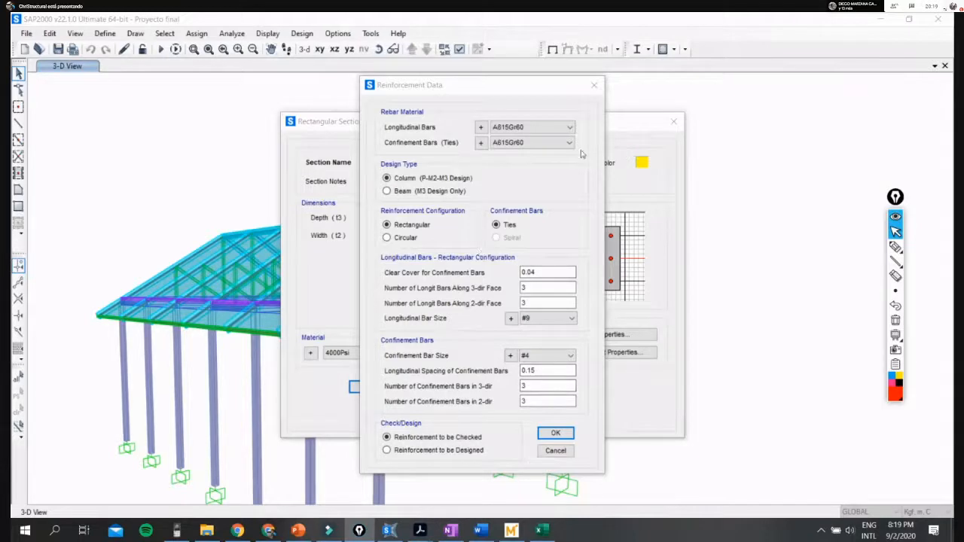
click(556, 434)
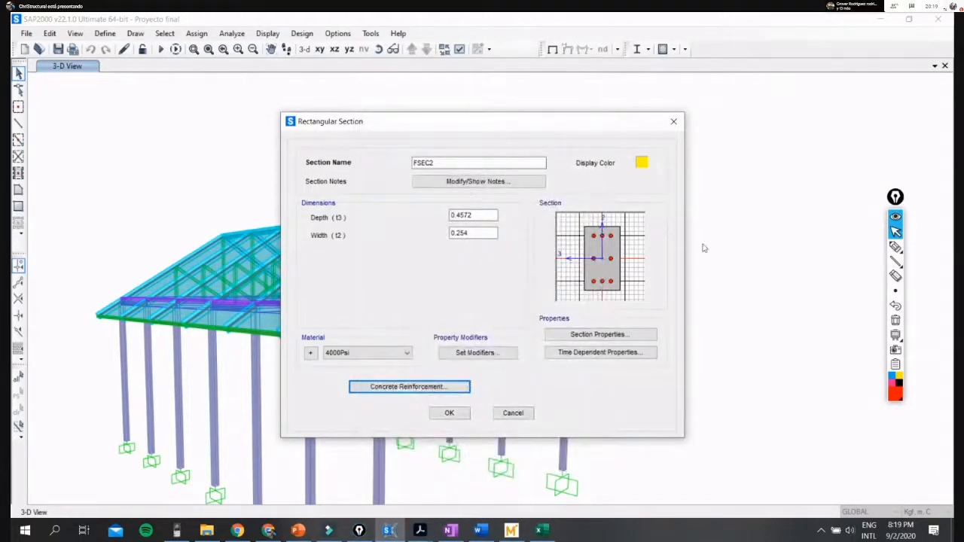
- Review the section's calculated properties, temporarily outlining both columns of values in red
double_click(474, 215)
key(Tab)
click(602, 339)
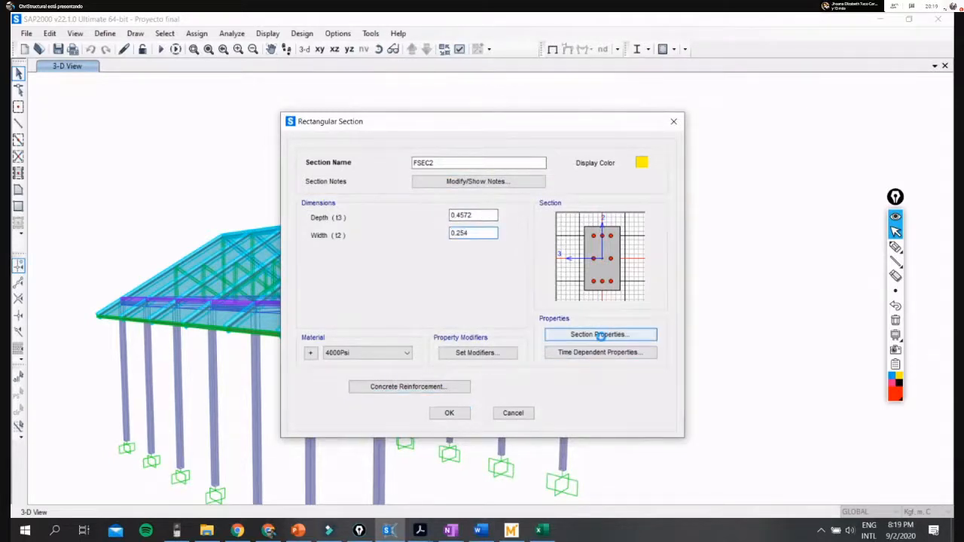
click(896, 246)
mouse_move(427, 233)
mouse_down()
mouse_move(409, 263)
mouse_move(407, 351)
mouse_move(484, 352)
mouse_move(477, 229)
mouse_up()
mouse_move(577, 235)
mouse_down()
mouse_move(577, 344)
mouse_move(670, 340)
mouse_move(580, 230)
mouse_up()
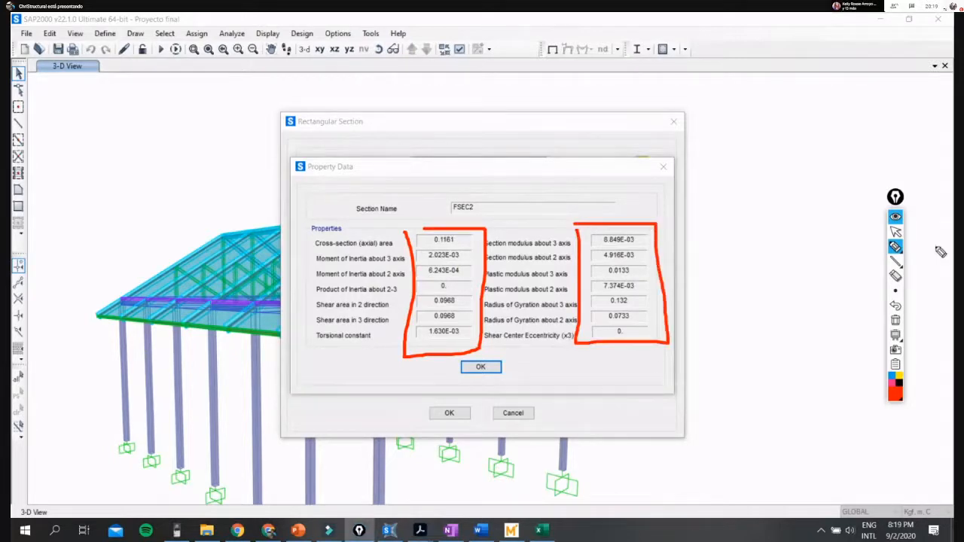
click(896, 231)
click(896, 320)
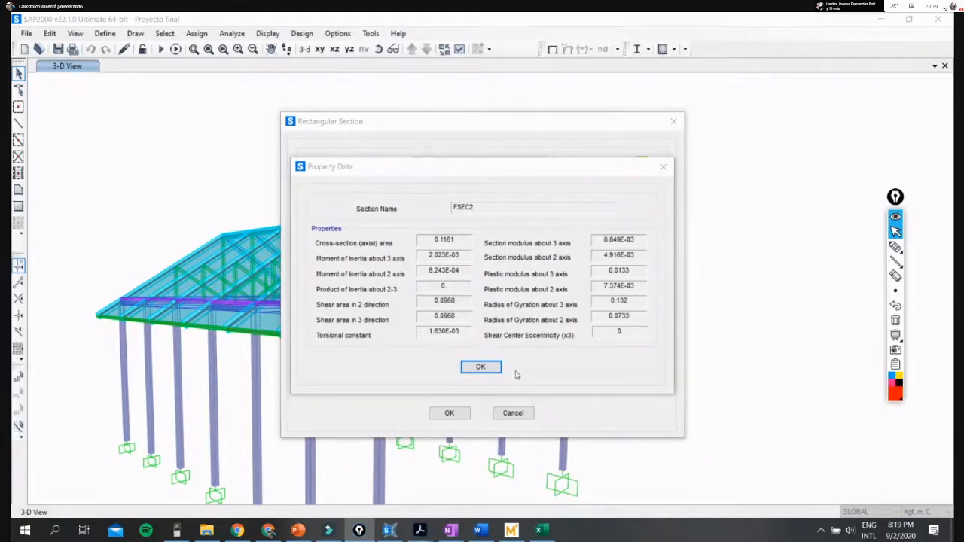
click(480, 367)
- Set the rectangular section's depth and width both to 0.50
drag(478, 215, 448, 216)
text(0.50)
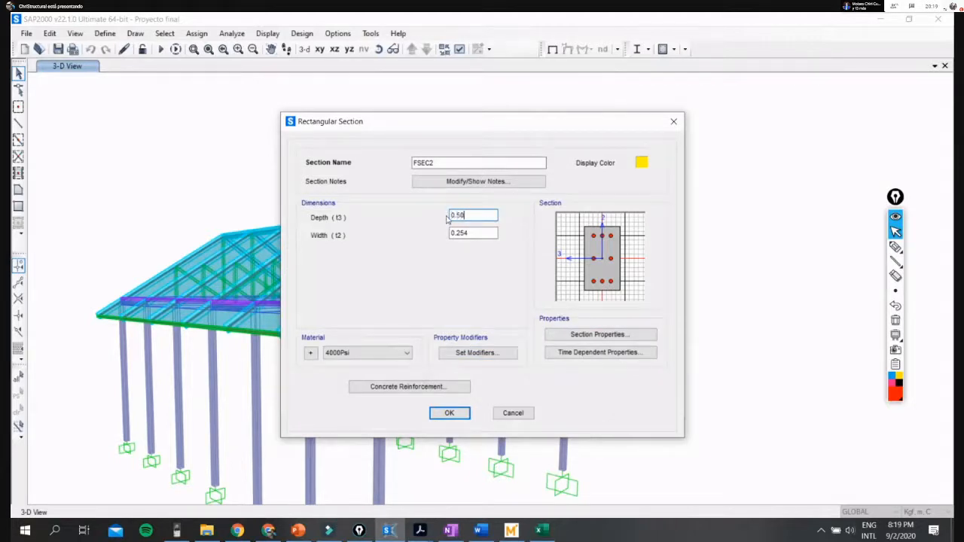
key(Tab)
text(0.)
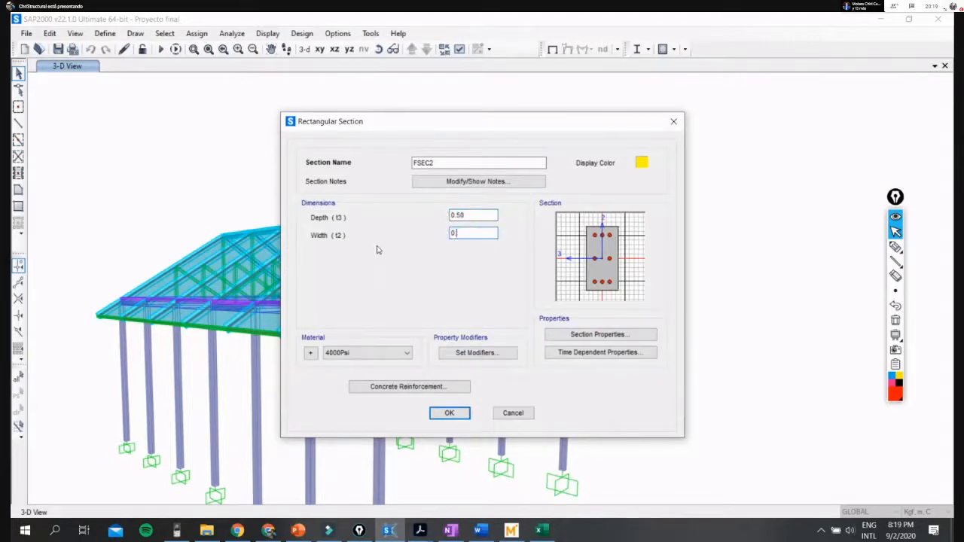
click(493, 216)
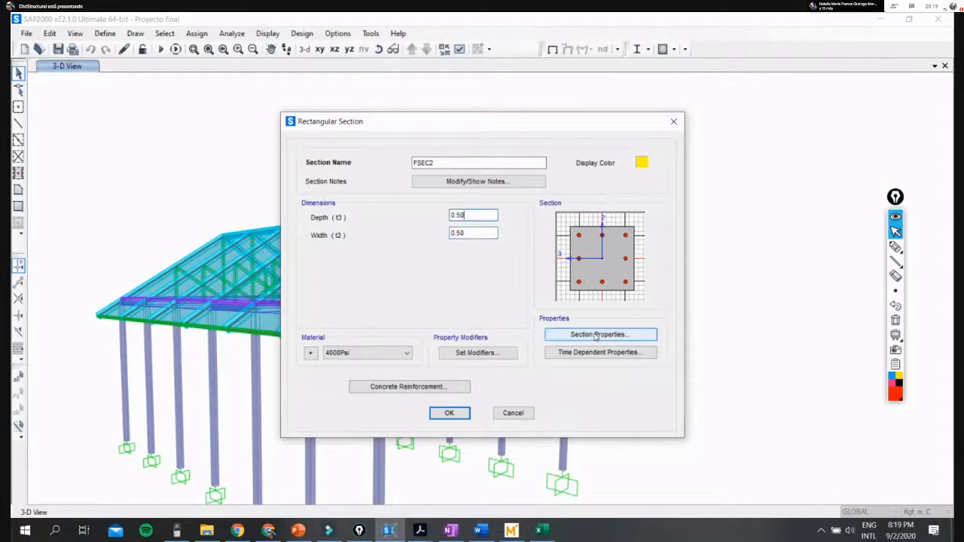
- Check the section's cross-sectional area against 0.5*0.5 in the HP Prime calculator, with both windows placed side by side
click(606, 336)
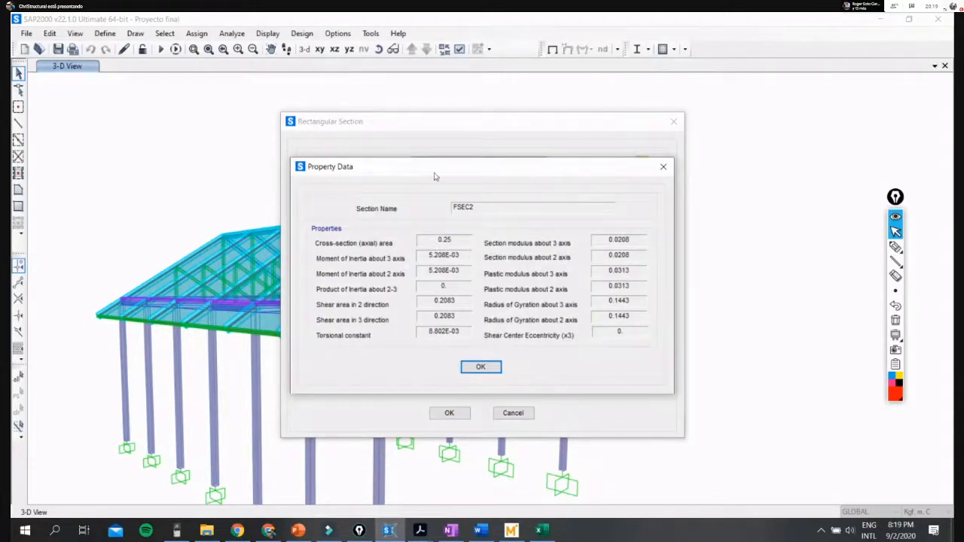
drag(421, 175, 234, 269)
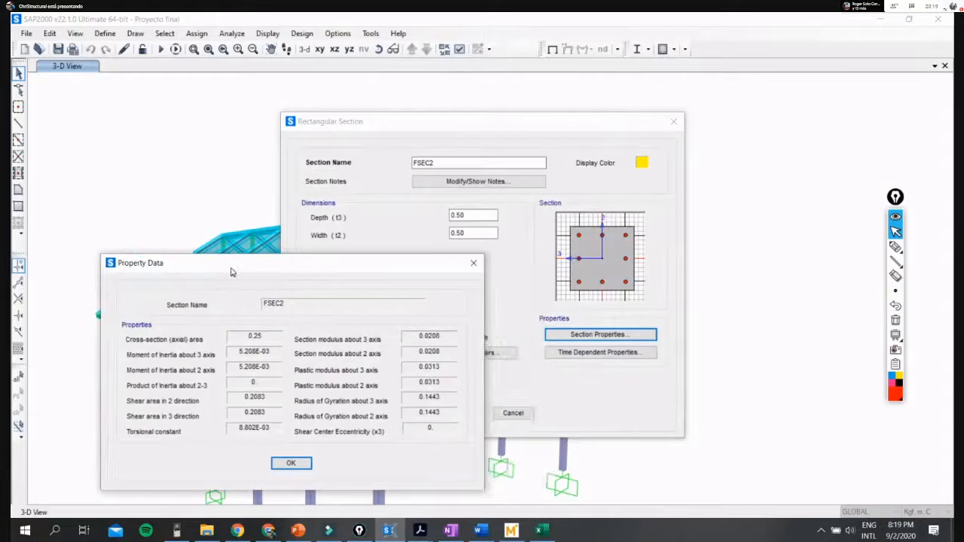
click(177, 532)
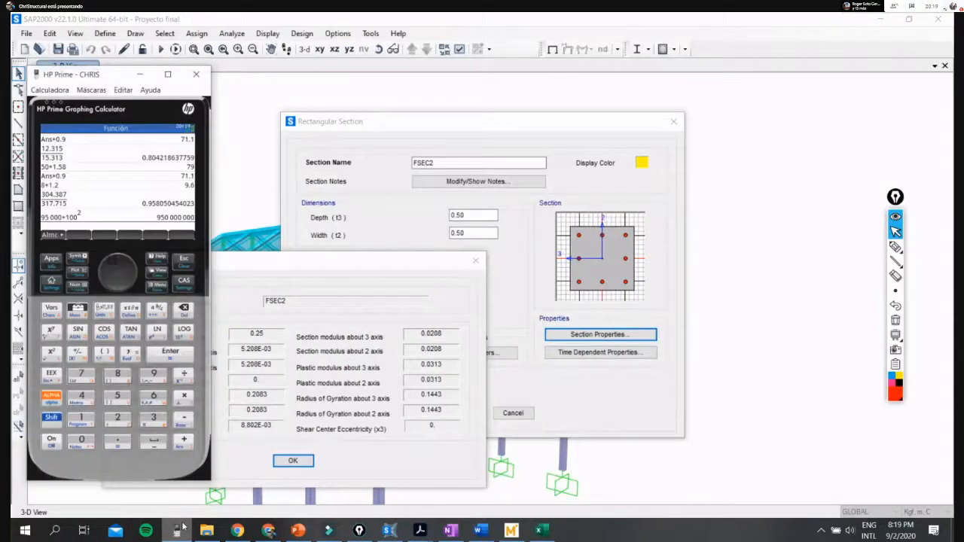
text(0.5*0.5)
key(Return)
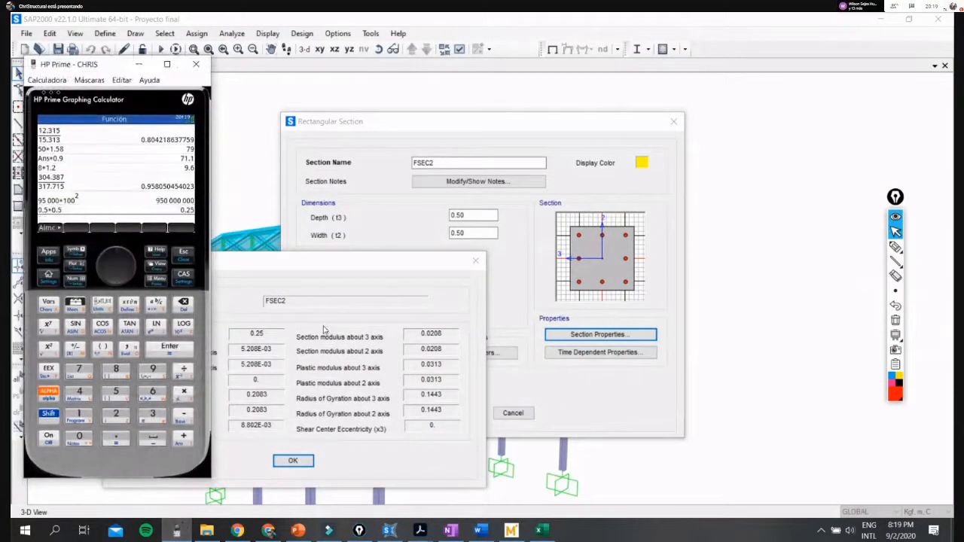
drag(58, 66, 739, 40)
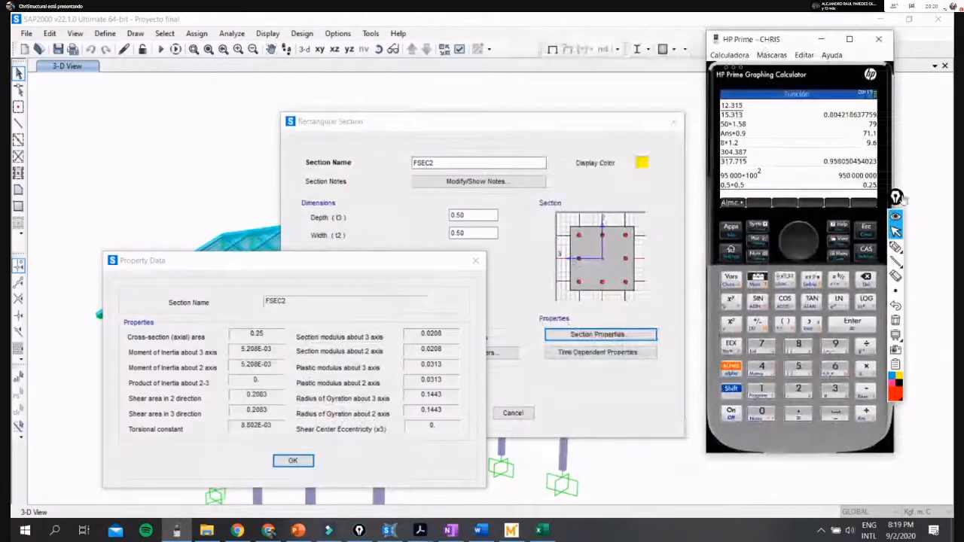
- Draw freehand horizontal and vertical axes with letter labels over the section preview, and clear the markings
drag(897, 197, 933, 198)
click(933, 247)
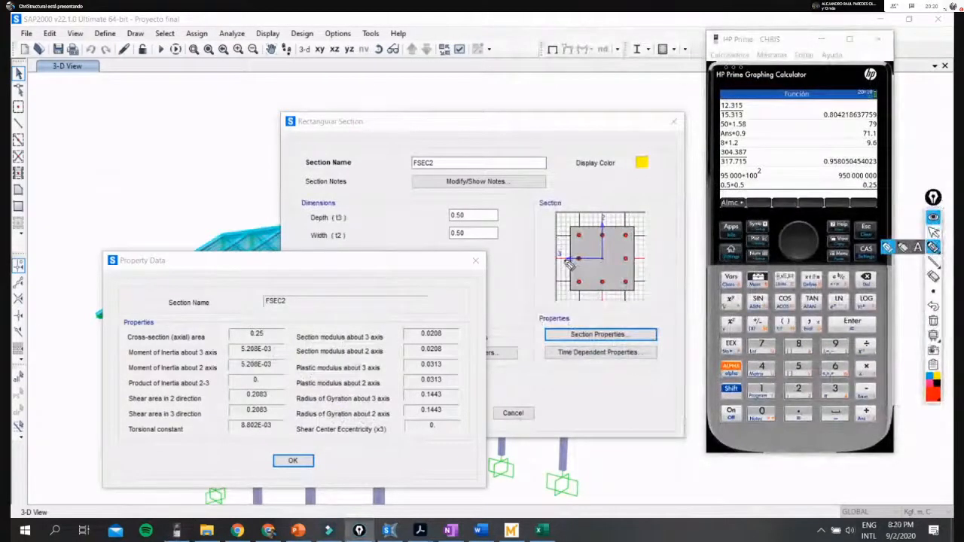
drag(550, 260, 645, 260)
drag(523, 265, 549, 298)
drag(550, 273, 517, 300)
mouse_move(630, 281)
mouse_down()
mouse_move(662, 300)
mouse_move(624, 300)
mouse_up()
mouse_move(599, 193)
mouse_down()
mouse_move(603, 366)
mouse_move(622, 392)
mouse_up()
mouse_move(600, 141)
mouse_down()
mouse_move(621, 144)
mouse_move(622, 186)
mouse_up()
click(934, 233)
click(933, 321)
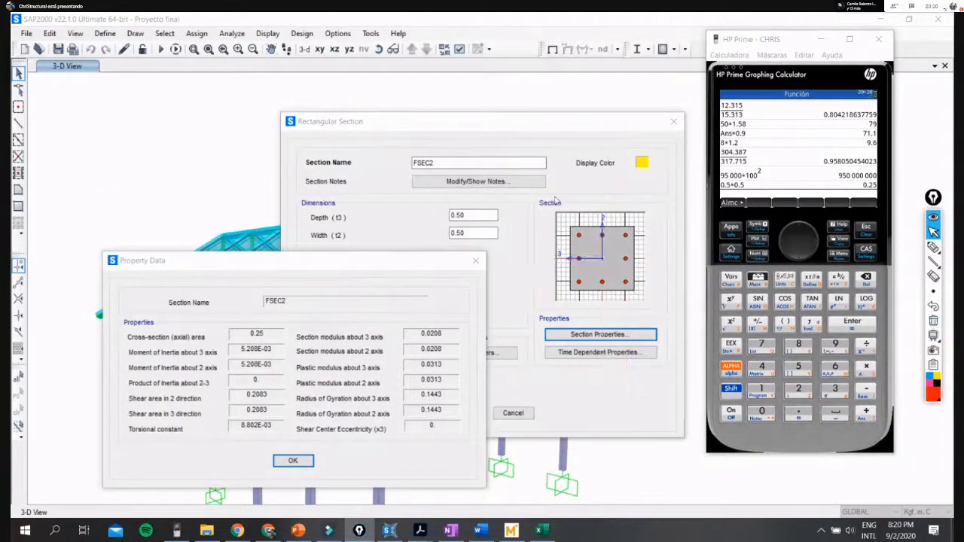
- Calculate 0.5^4/12 in the HP Prime calculator to check the section's moment of inertia
click(761, 43)
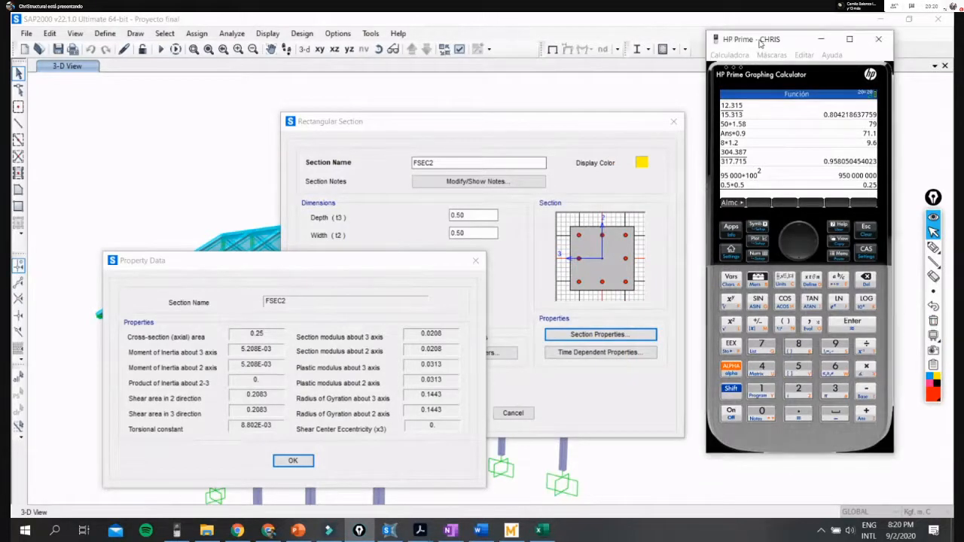
drag(761, 43, 597, 71)
text(0.5)
click(571, 330)
click(602, 396)
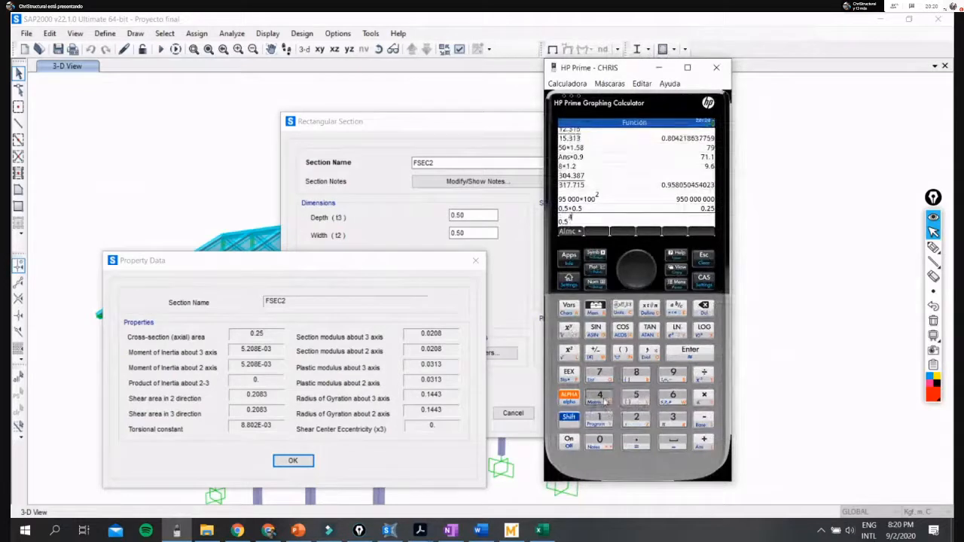
click(704, 373)
click(599, 419)
click(637, 418)
click(688, 349)
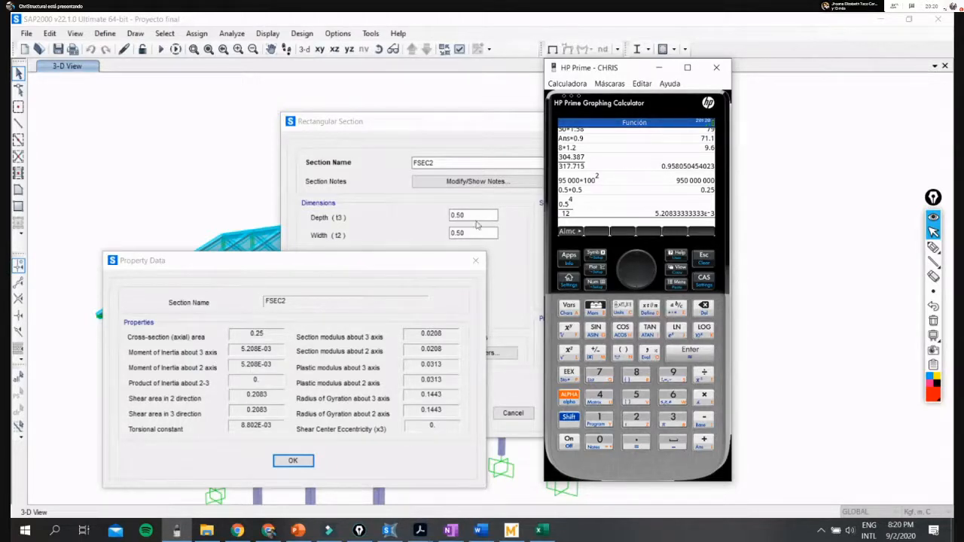
- Return to the SAP2000 rectangular section, close its property data and reopen the section properties
click(431, 261)
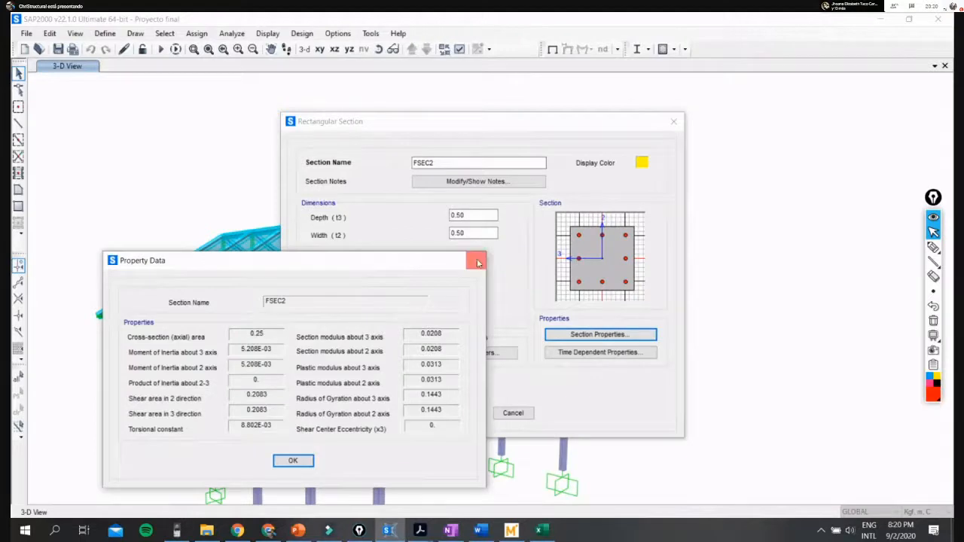
click(293, 461)
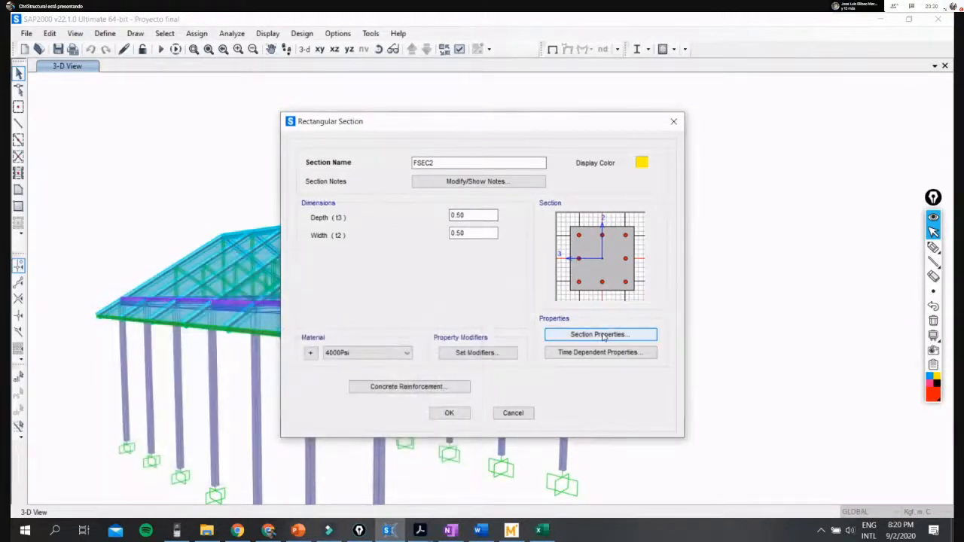
click(604, 335)
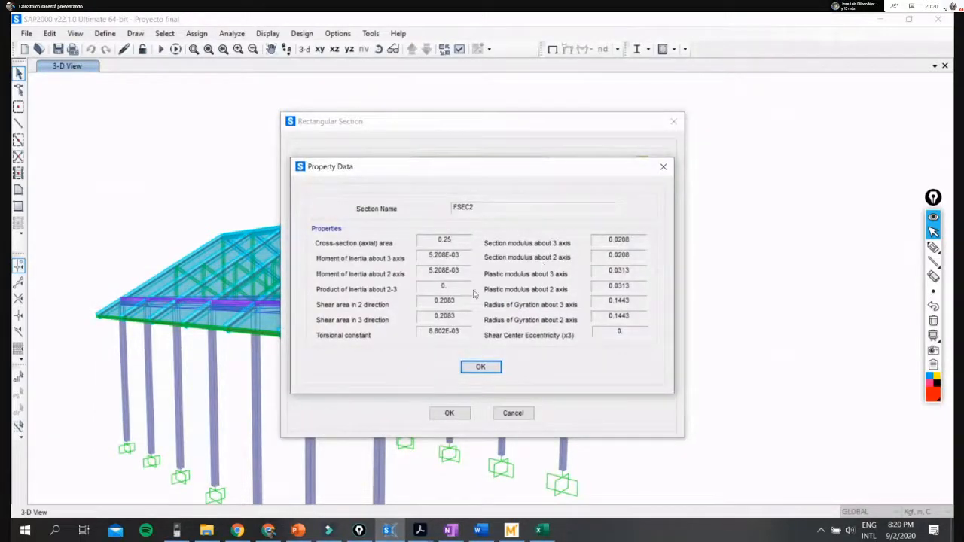
- Close the property data, then switch the section material to MADERA - Gr A and back to 4000Psi
click(488, 370)
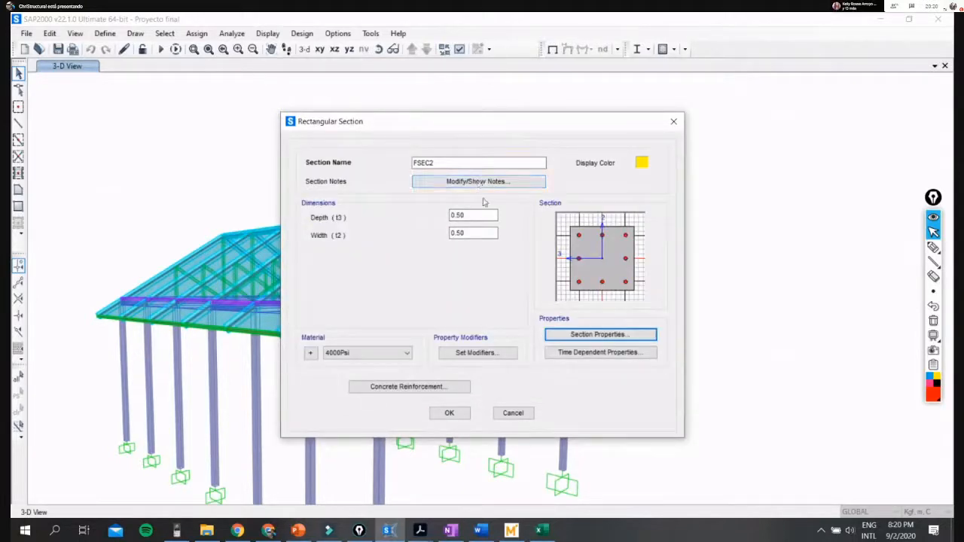
click(392, 353)
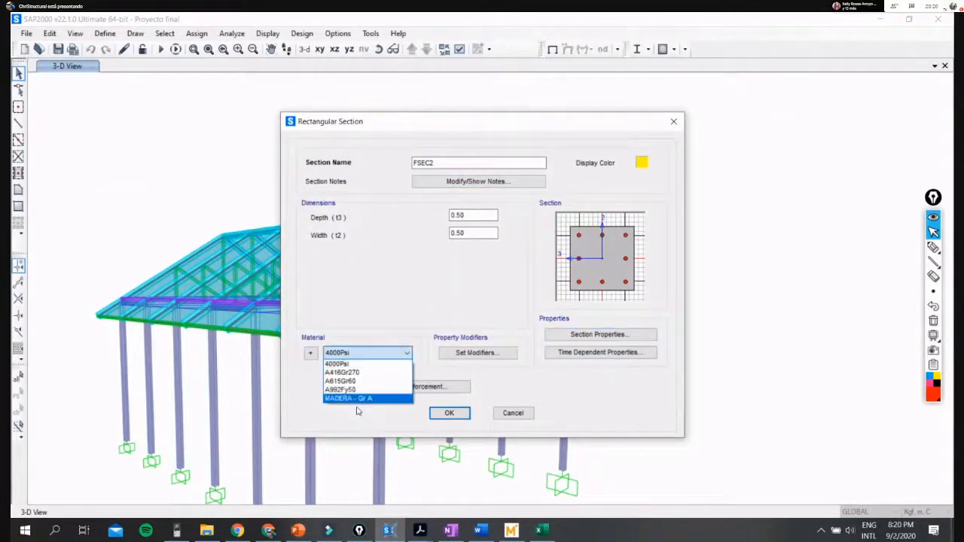
click(365, 399)
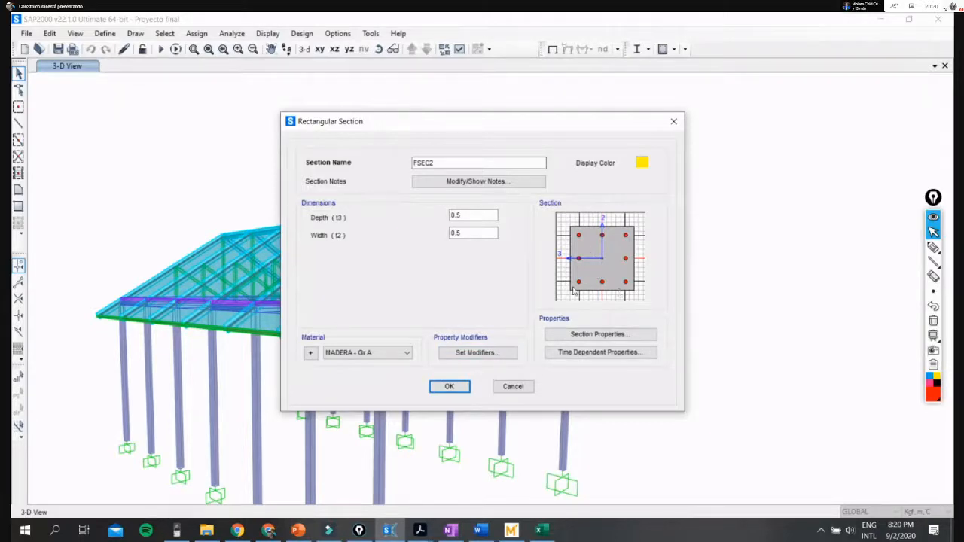
click(383, 355)
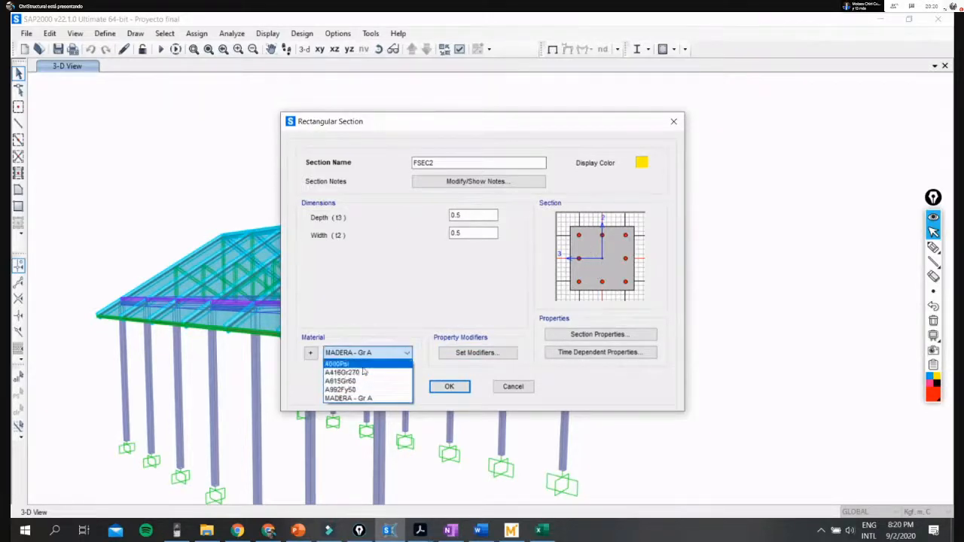
click(375, 364)
- Set the concrete reinforcement design type of the rectangular section to Beam (M3 Design Only)
click(407, 387)
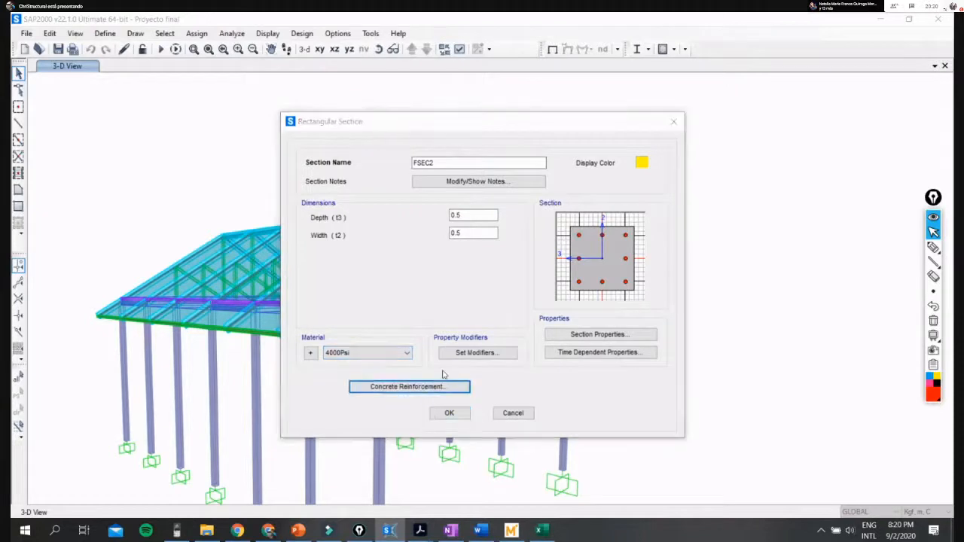
click(387, 191)
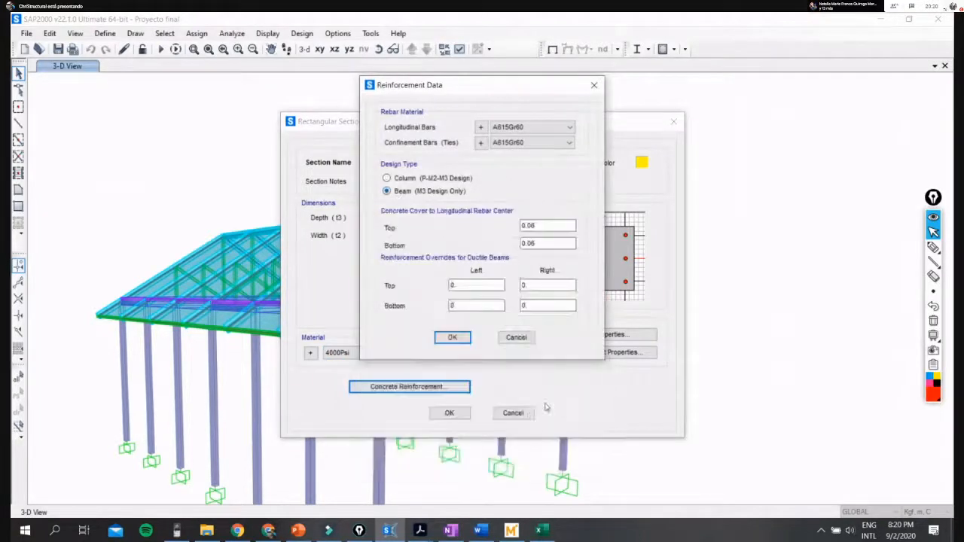
click(456, 344)
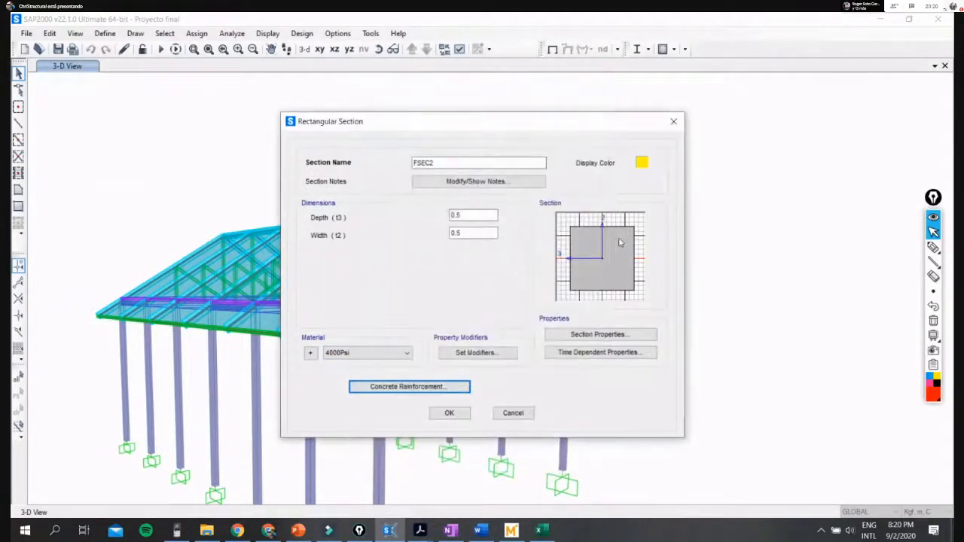
- Set the section material to MADERA - Gr A and cancel the new rectangular section FSEC2
click(378, 352)
click(359, 398)
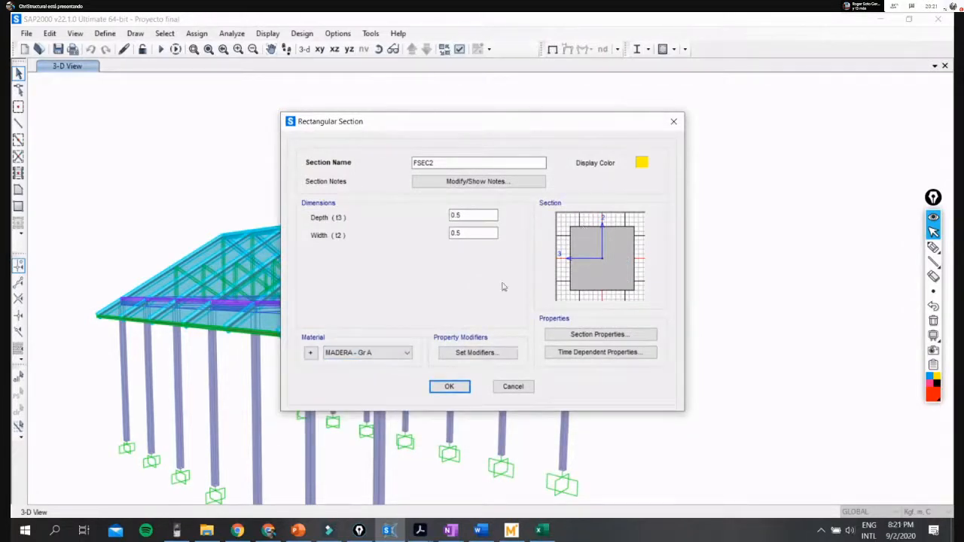
double_click(508, 159)
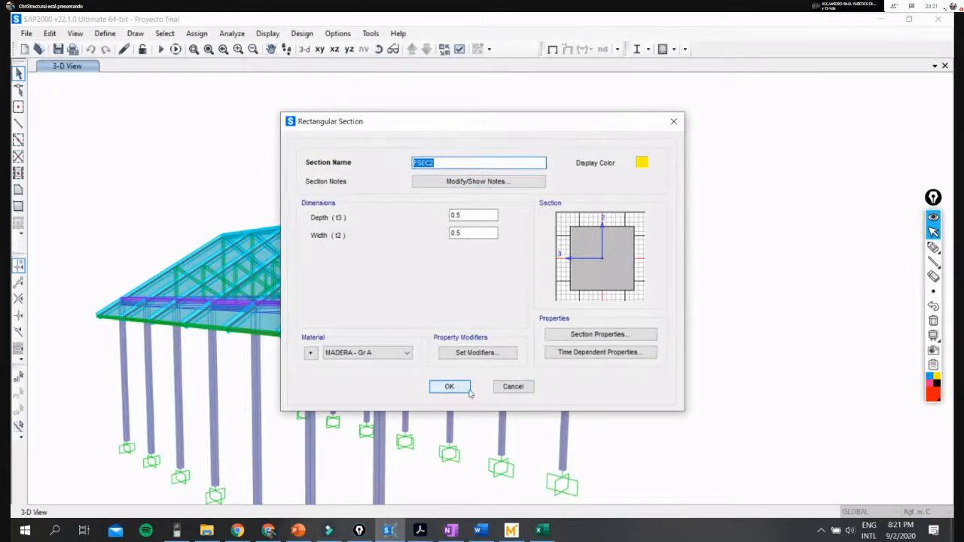
click(515, 389)
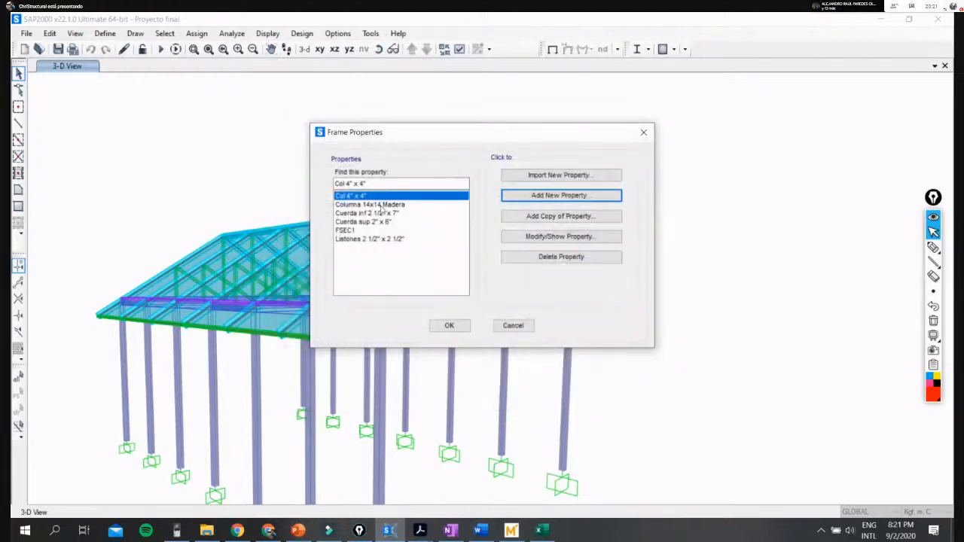
- Review the depth and width of the Col 4" x 4" frame section and close it without changes
click(563, 238)
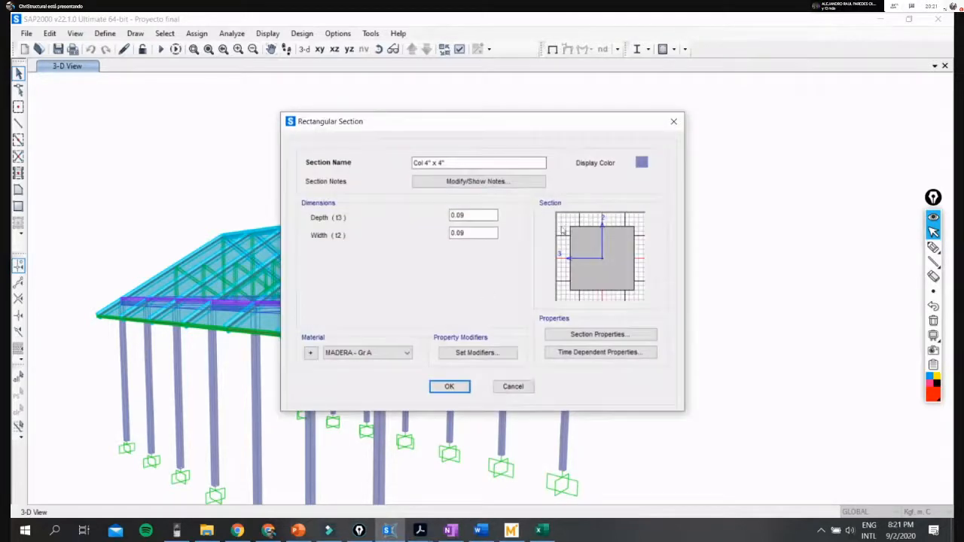
click(461, 216)
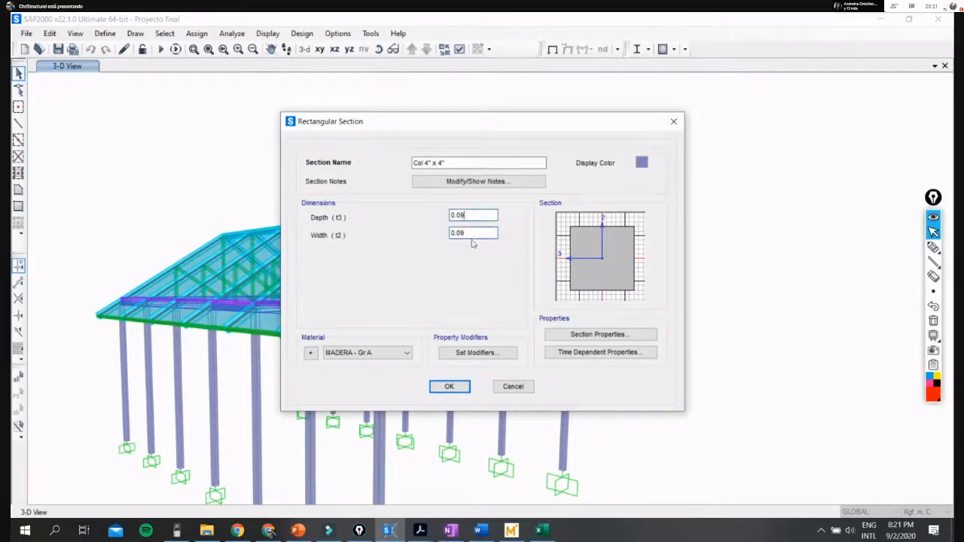
click(513, 386)
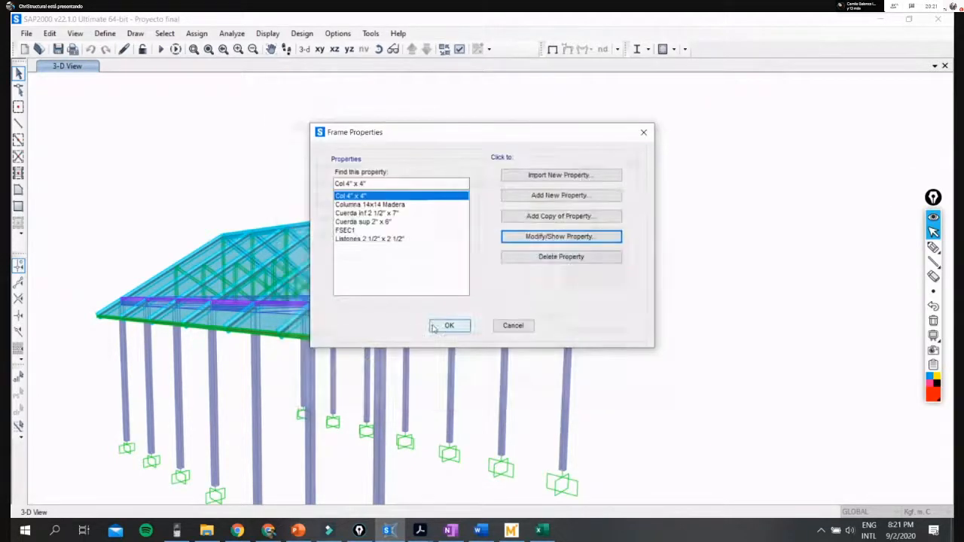
- Go through the Columna 14x14 Madera, Cuerda sup 2" x 6" and Listones 2 1/2" x 2 1/2" sections, and cancel the frame properties
click(397, 205)
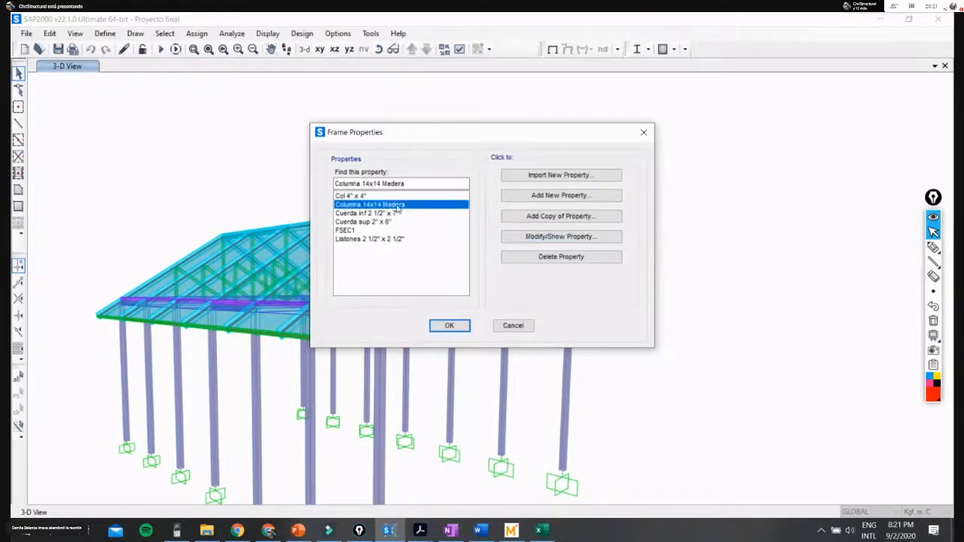
click(382, 222)
click(391, 240)
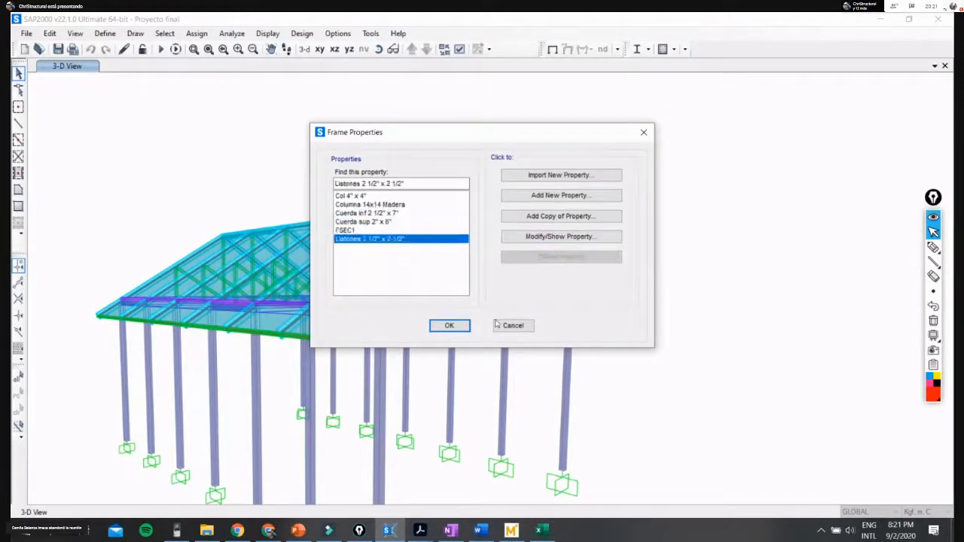
click(514, 327)
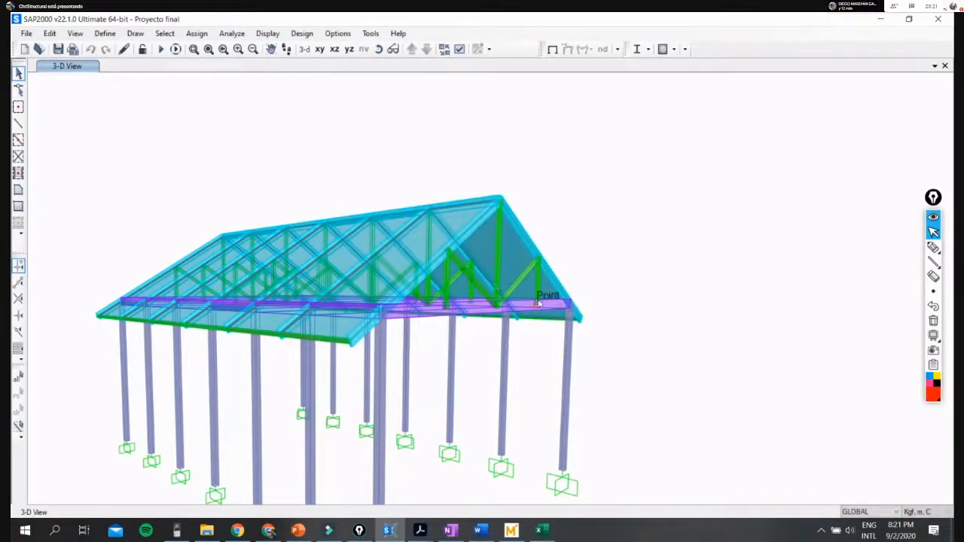
- Select the sloped frame at the roof's front gable, trace it with a red freehand line and clear the marking
click(473, 226)
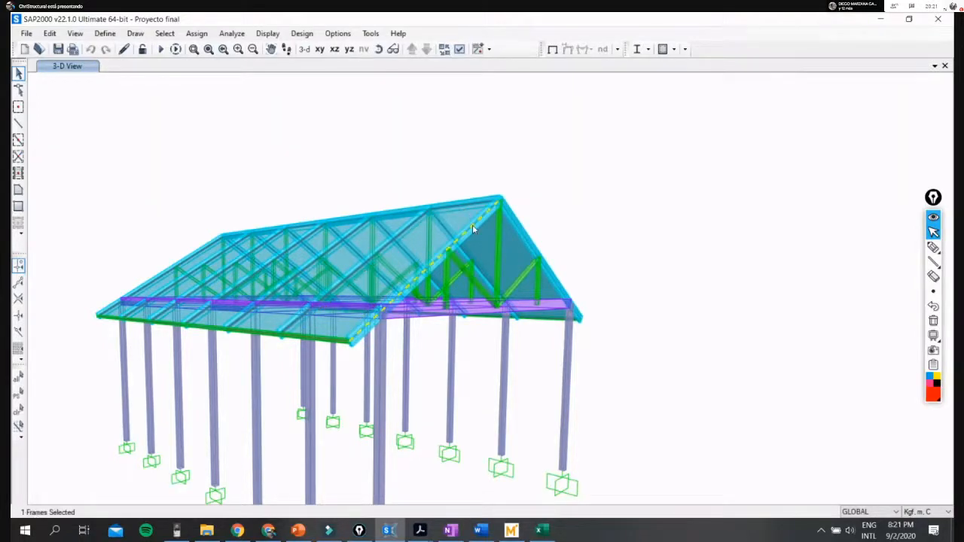
click(933, 247)
drag(351, 340, 495, 210)
click(933, 232)
mouse_move(941, 338)
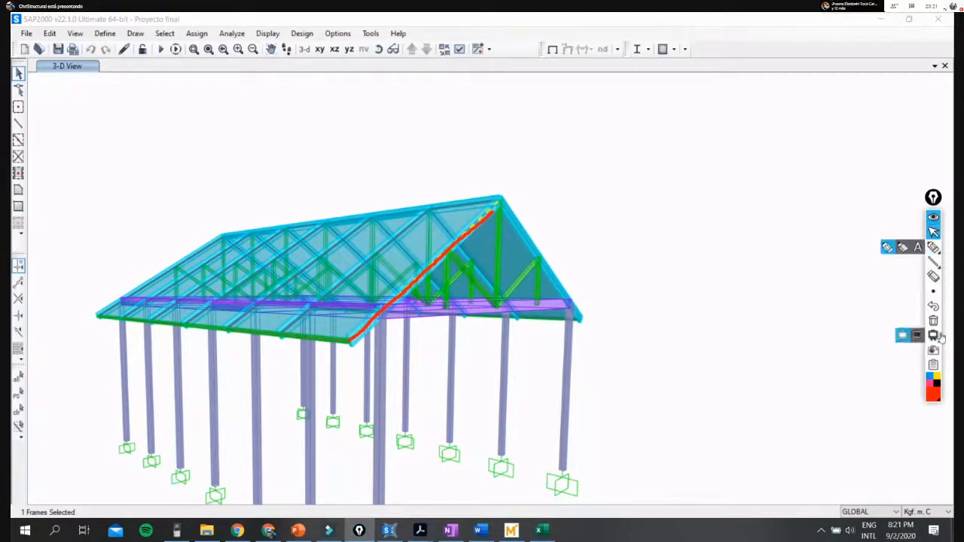
click(933, 321)
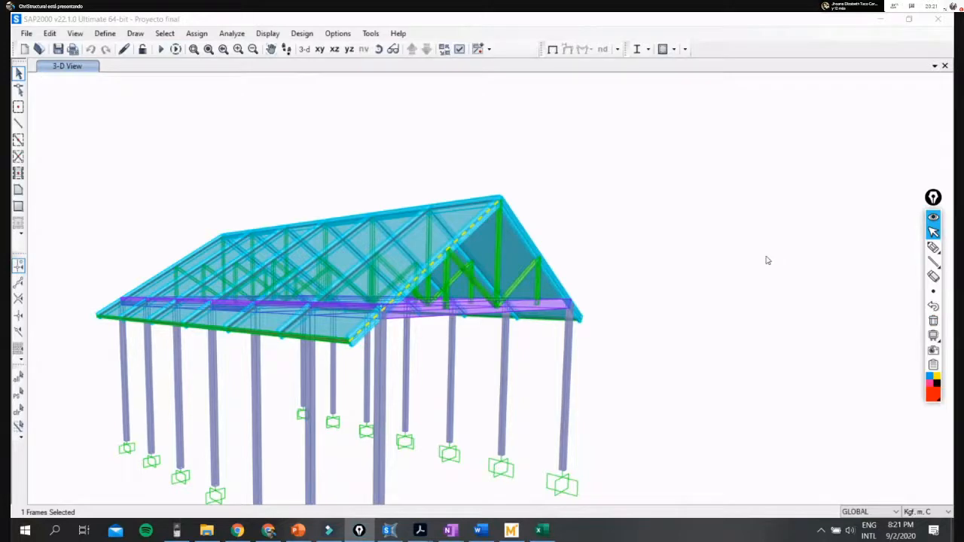
- Switch to the MADERA.pptx presentation in PowerPoint and show slide 66 on maximum permissible deflections
mouse_move(935, 249)
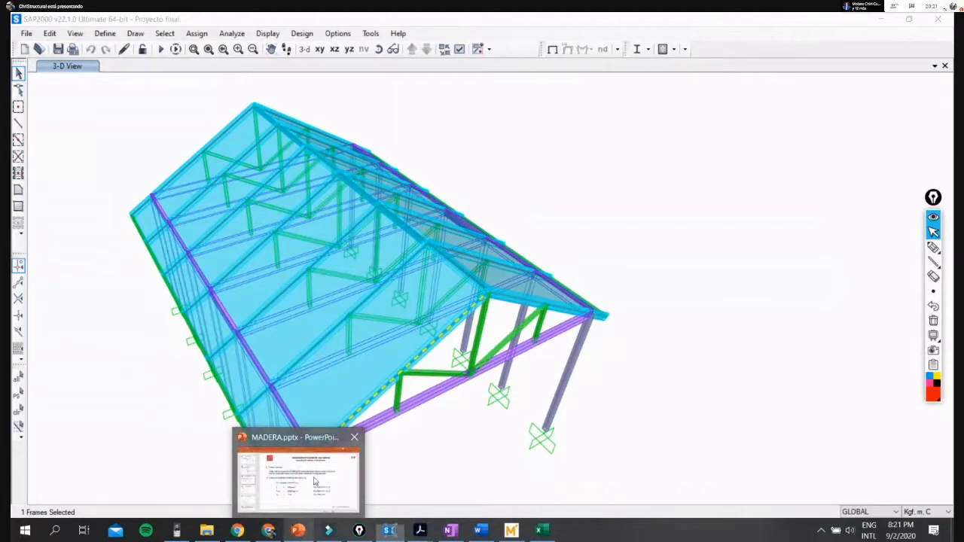
click(314, 481)
scroll(150, 366, down, 3)
scroll(124, 383, down, 4)
click(123, 383)
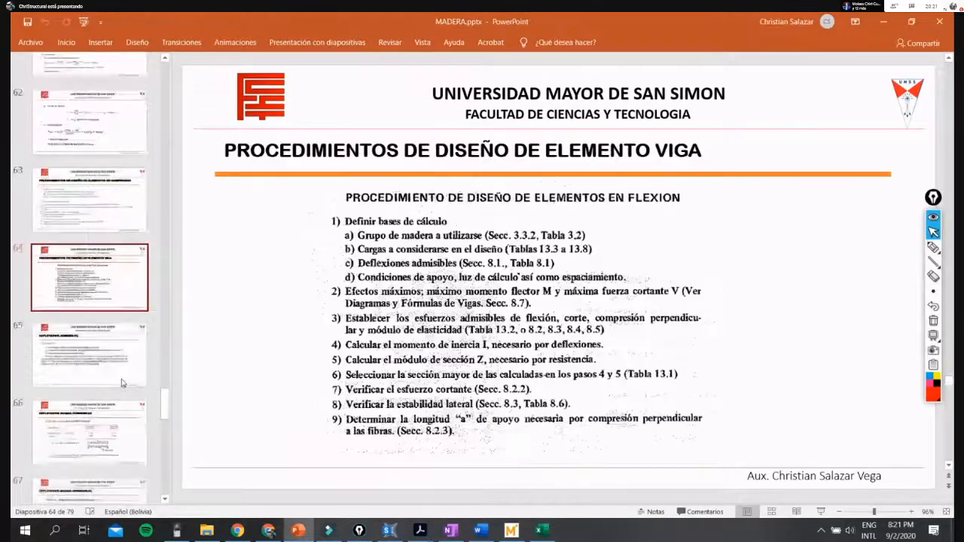
scroll(123, 384, down, 3)
click(91, 233)
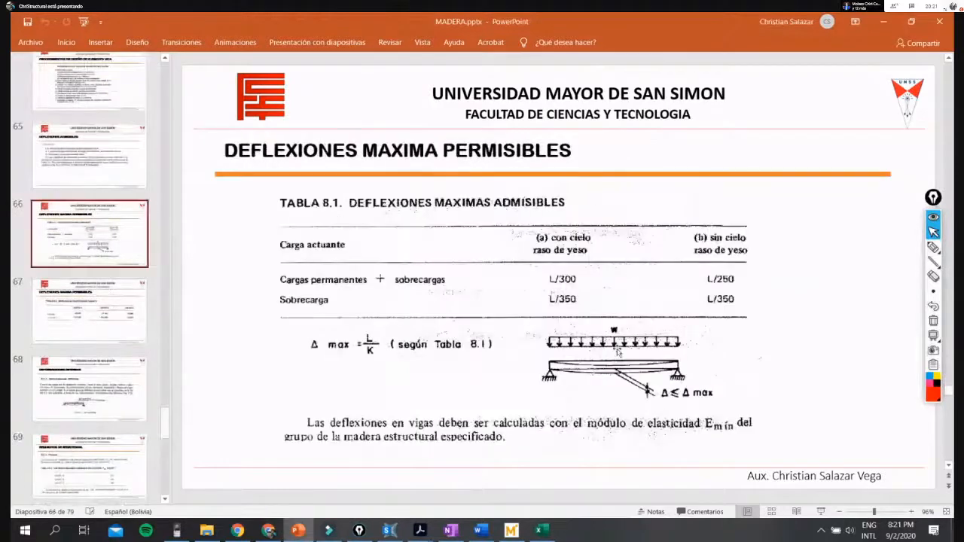
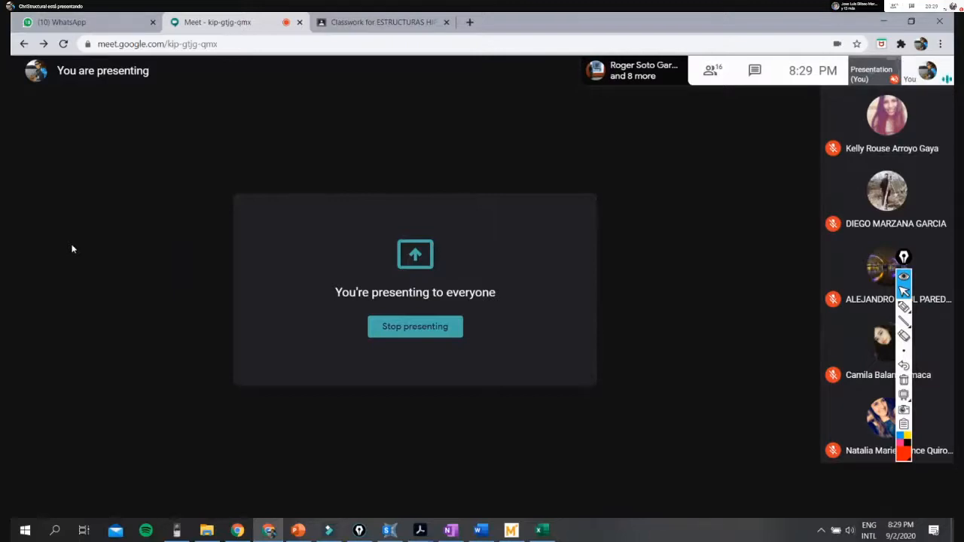
- Switch to the Mathcad sheet planillas de elementos estructurales and show the column slenderness and admissible load calculations
click(516, 531)
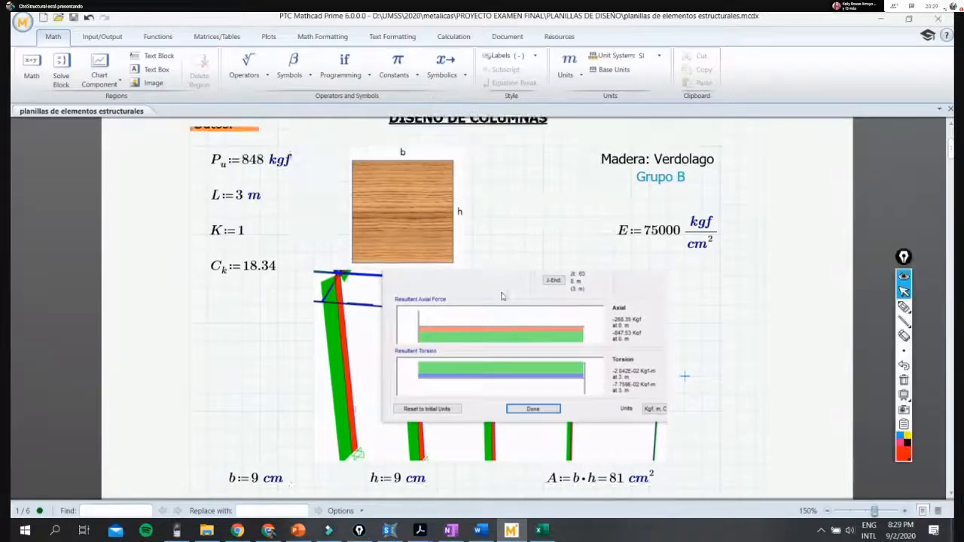
scroll(503, 296, up, 3)
scroll(502, 296, down, 8)
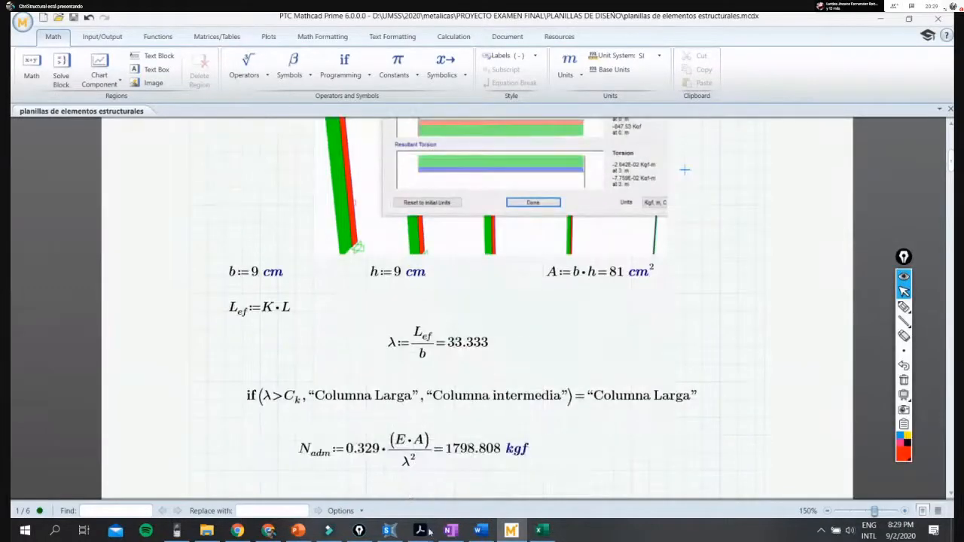
- Switch to DISEÑO A TRACCION madera.pdf in Acrobat and go through its design flowchart down to the final section choice
click(426, 532)
click(484, 490)
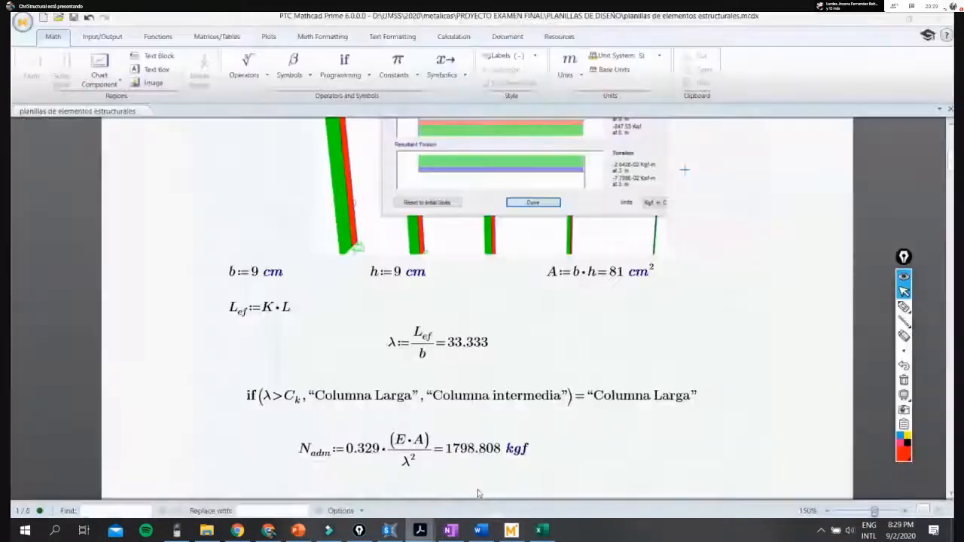
click(425, 532)
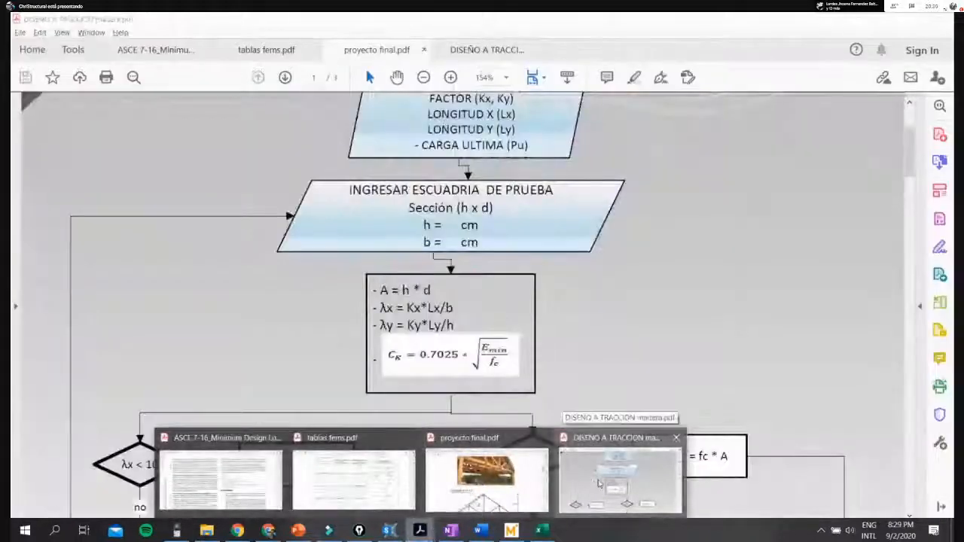
click(599, 483)
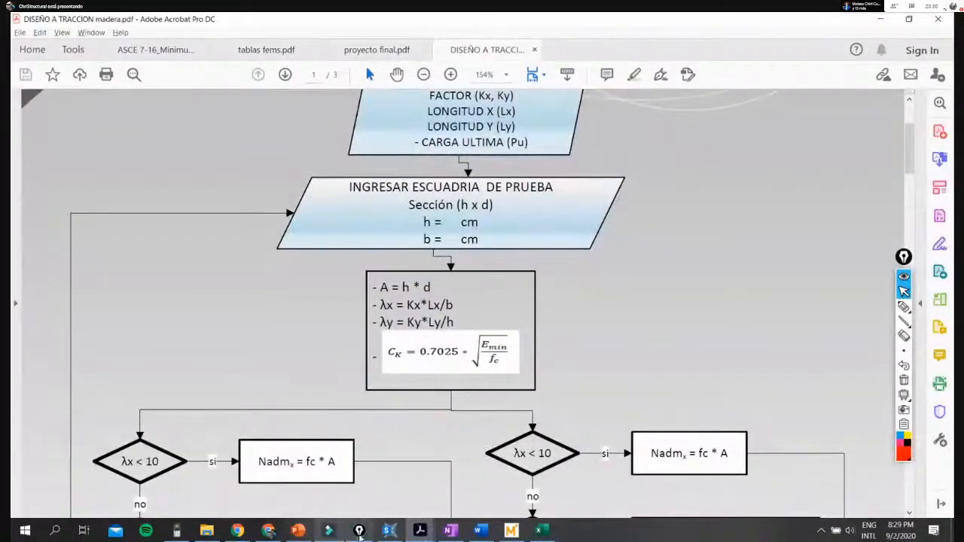
mouse_move(386, 531)
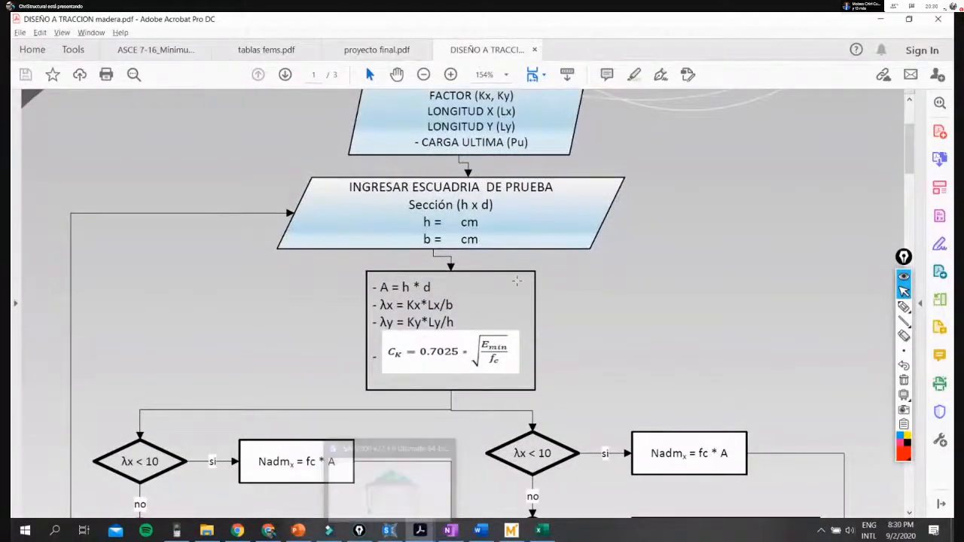
scroll(501, 347, down, 15)
scroll(502, 348, down, 20)
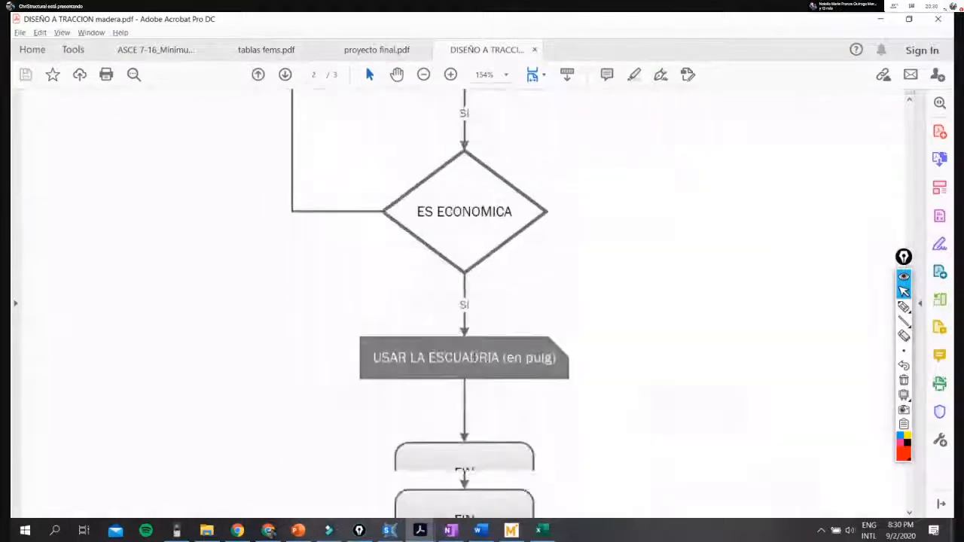
scroll(476, 362, up, 10)
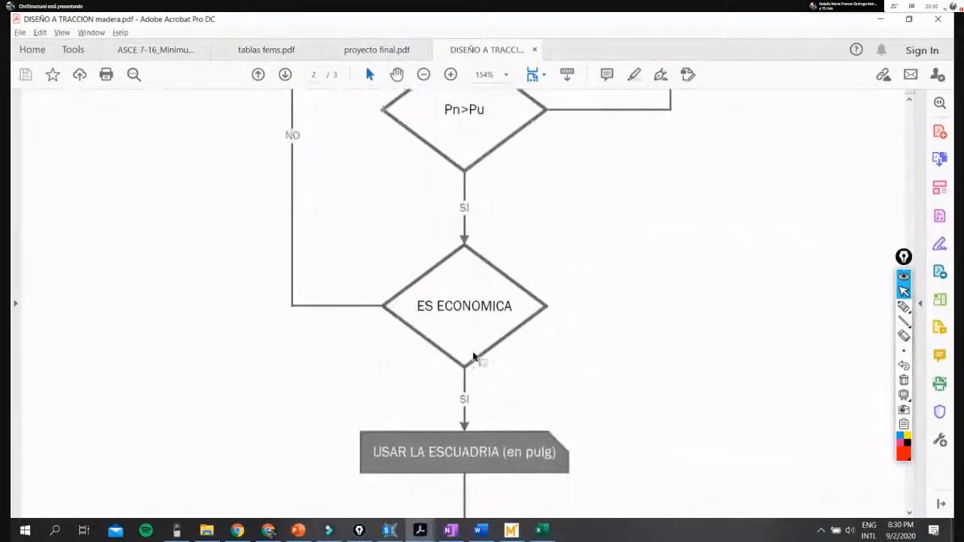
- Show the truss drawing and the design requirements below it in proyecto final.pdf
click(380, 51)
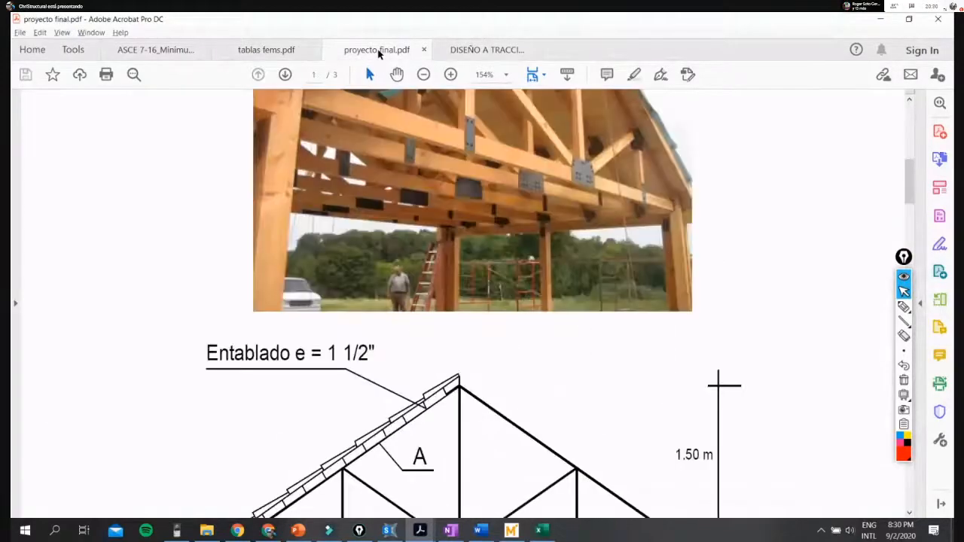
scroll(462, 252, up, 6)
scroll(458, 290, down, 10)
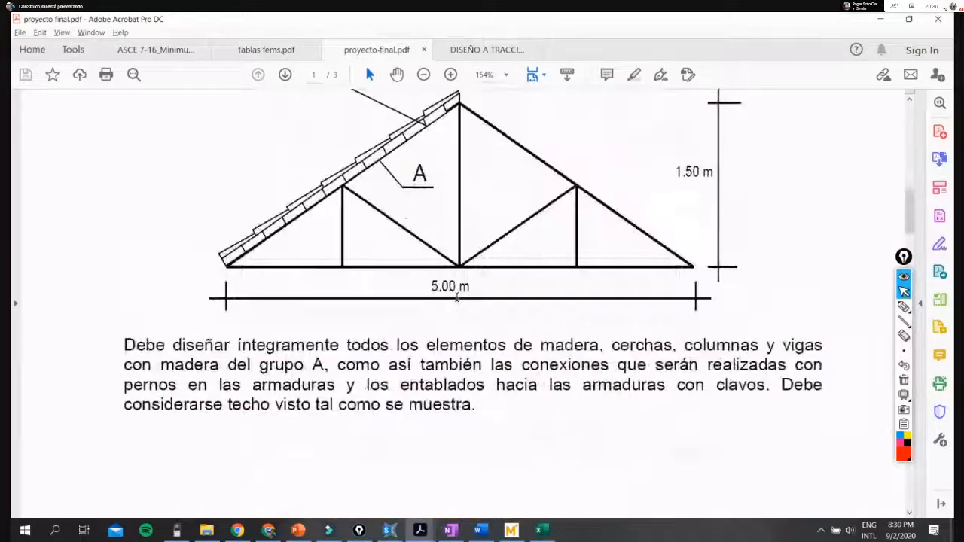
- Switch to the SAP2000 model, review the wind, hail and roof live load patterns, and close the list without changes
click(389, 531)
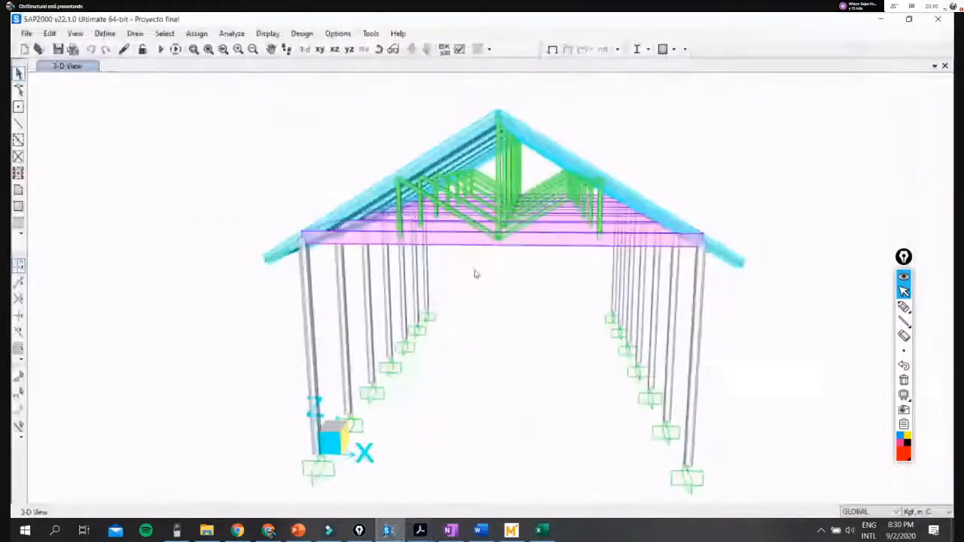
shift+middle_drag(348, 279, 504, 362)
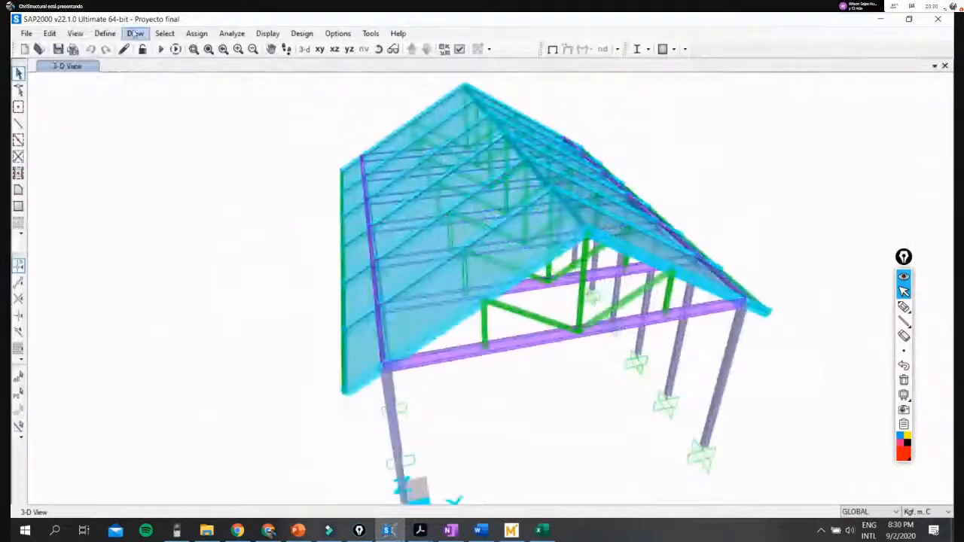
click(110, 34)
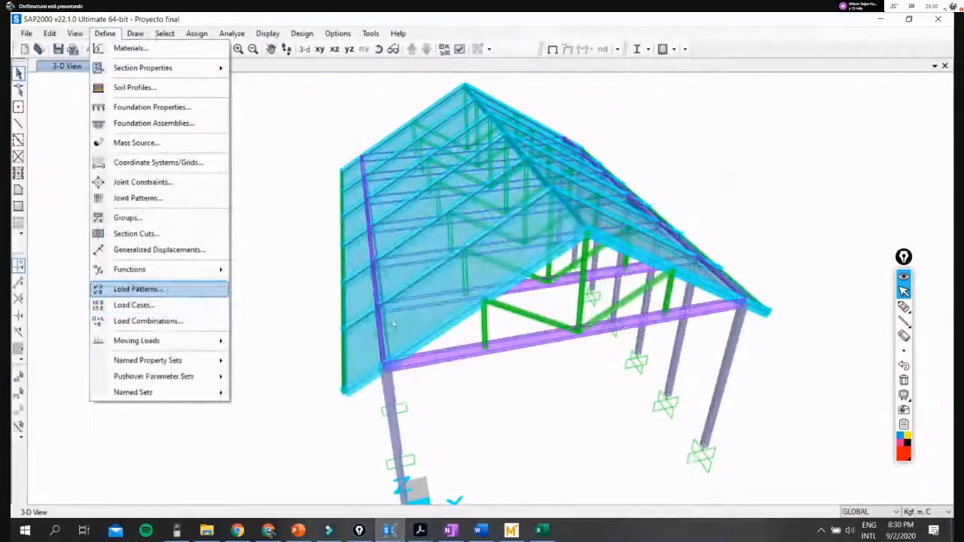
click(166, 289)
scroll(296, 304, down, 3)
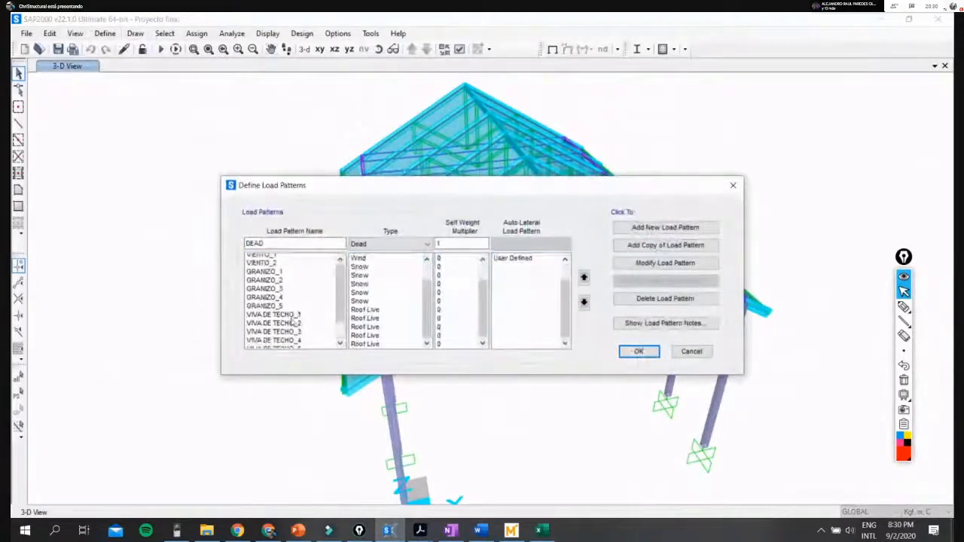
scroll(296, 308, up, 3)
click(735, 186)
- Go through the defined load combinations down to Envolvente and cancel without changes
click(105, 33)
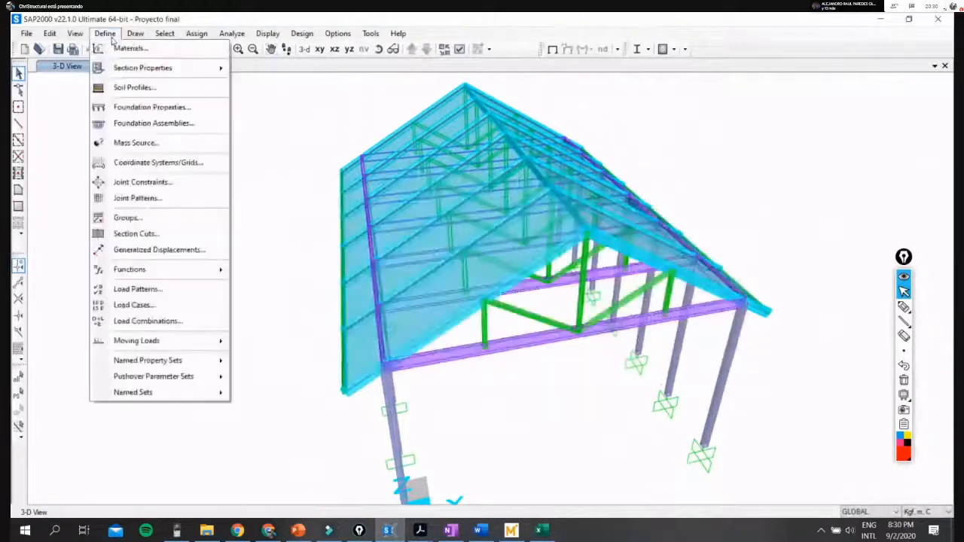
click(160, 321)
scroll(413, 303, down, 8)
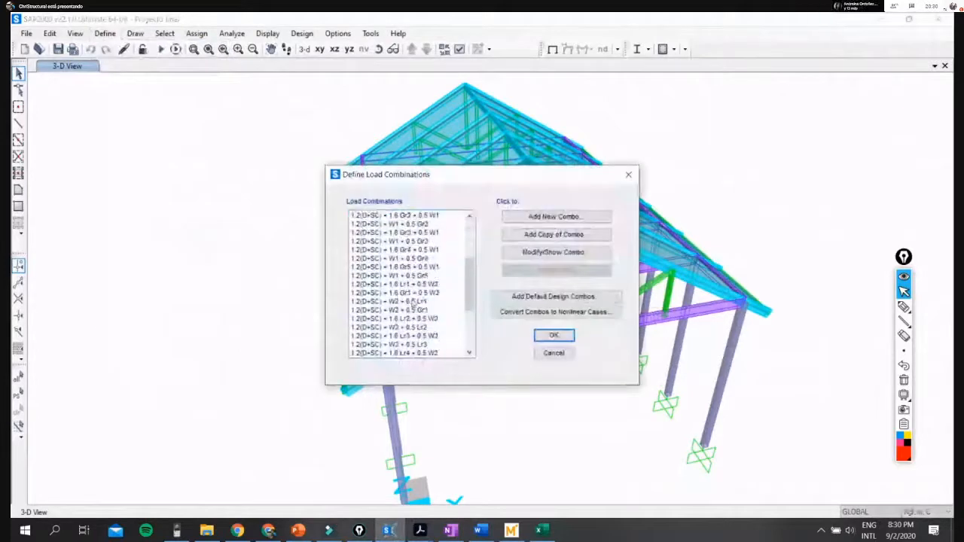
scroll(412, 303, down, 3)
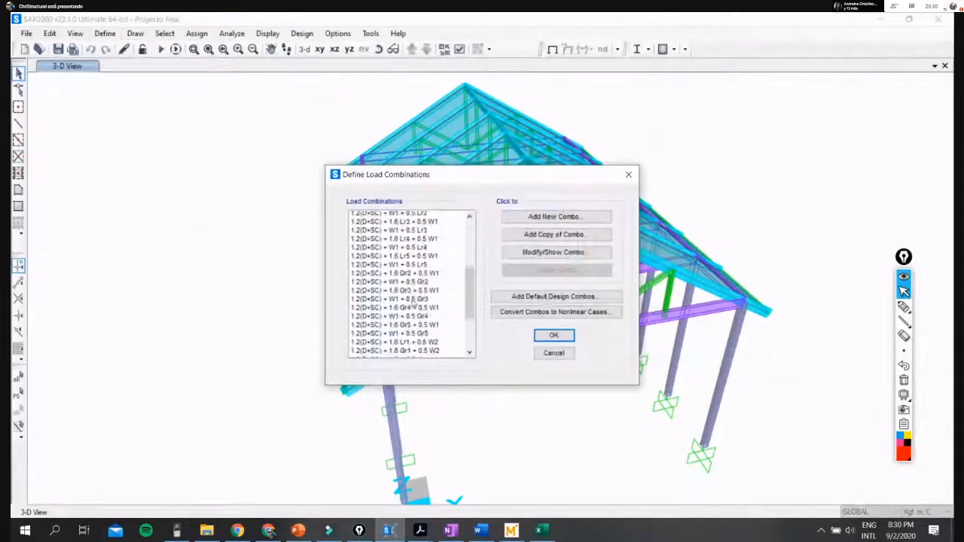
click(369, 356)
click(559, 353)
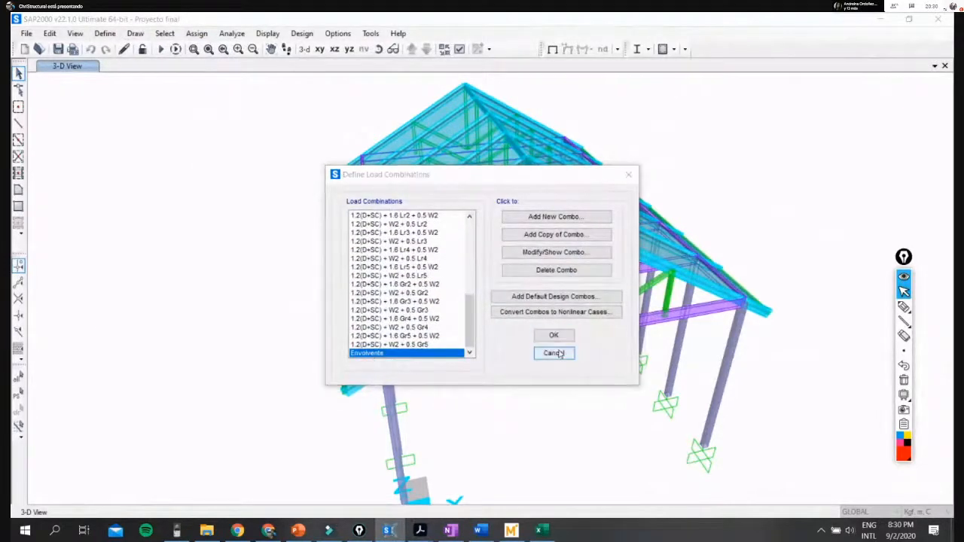
- Inspect the uniform loads assigned to an end roof area for each load pattern, and cancel the area information
shift+middle_drag(444, 309, 758, 420)
click(580, 338)
right_click(581, 338)
click(415, 138)
scroll(448, 307, down, 5)
scroll(450, 306, up, 5)
scroll(450, 306, down, 5)
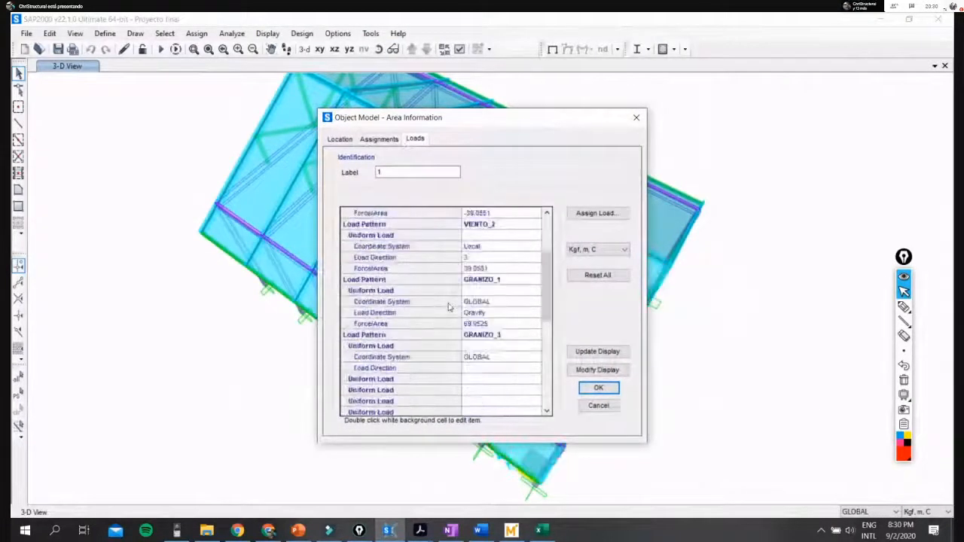
click(611, 406)
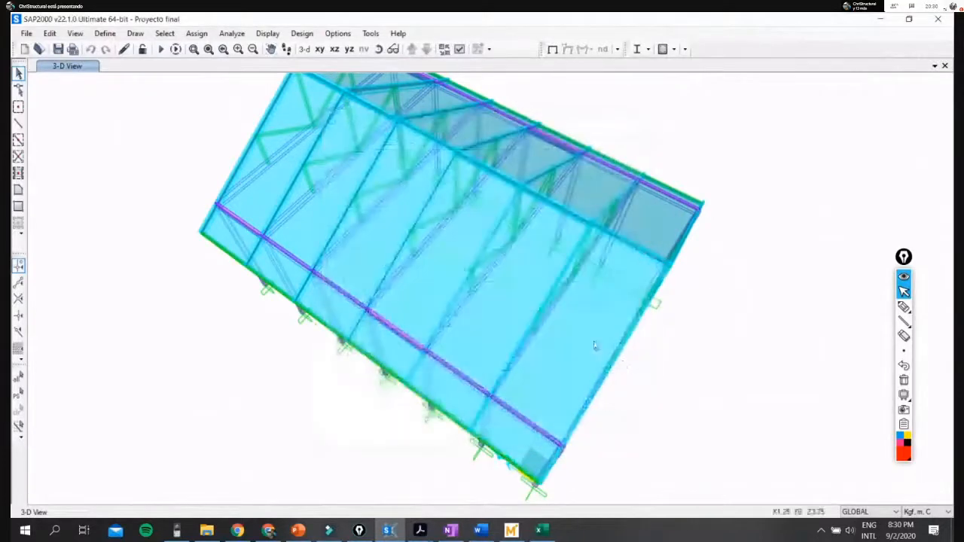
- Show the model from its front gable, switch to the Google Meet call in Chrome and stop presenting the screen
shift+middle_drag(624, 326, 337, 215)
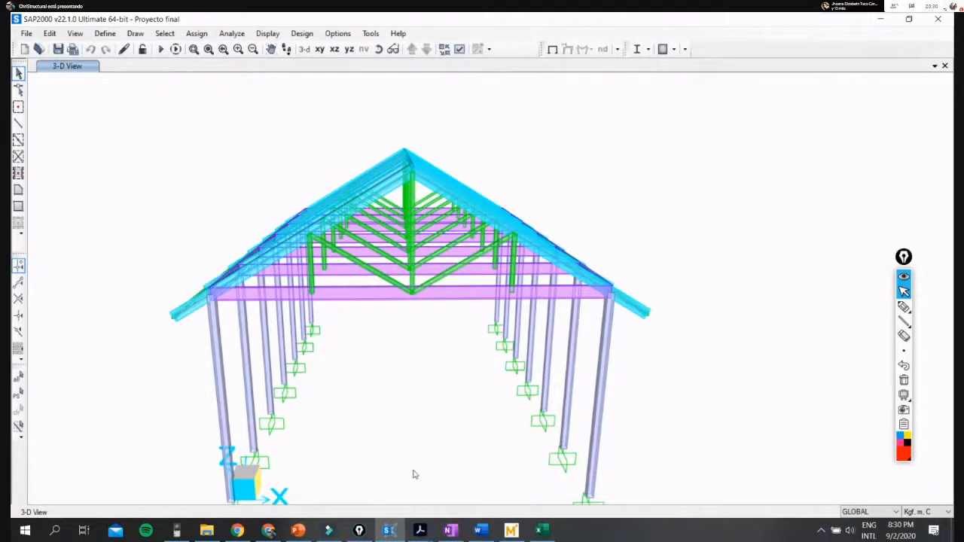
click(269, 531)
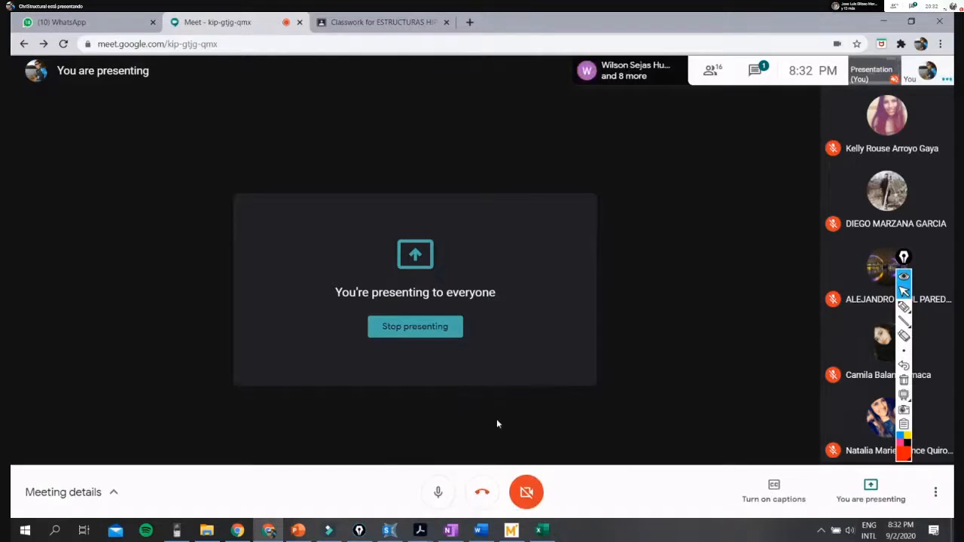
click(407, 327)
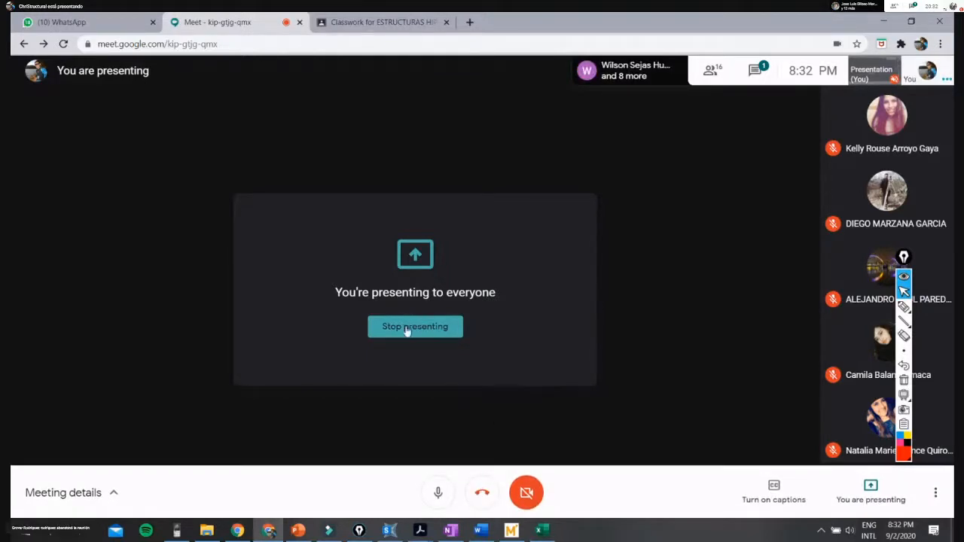